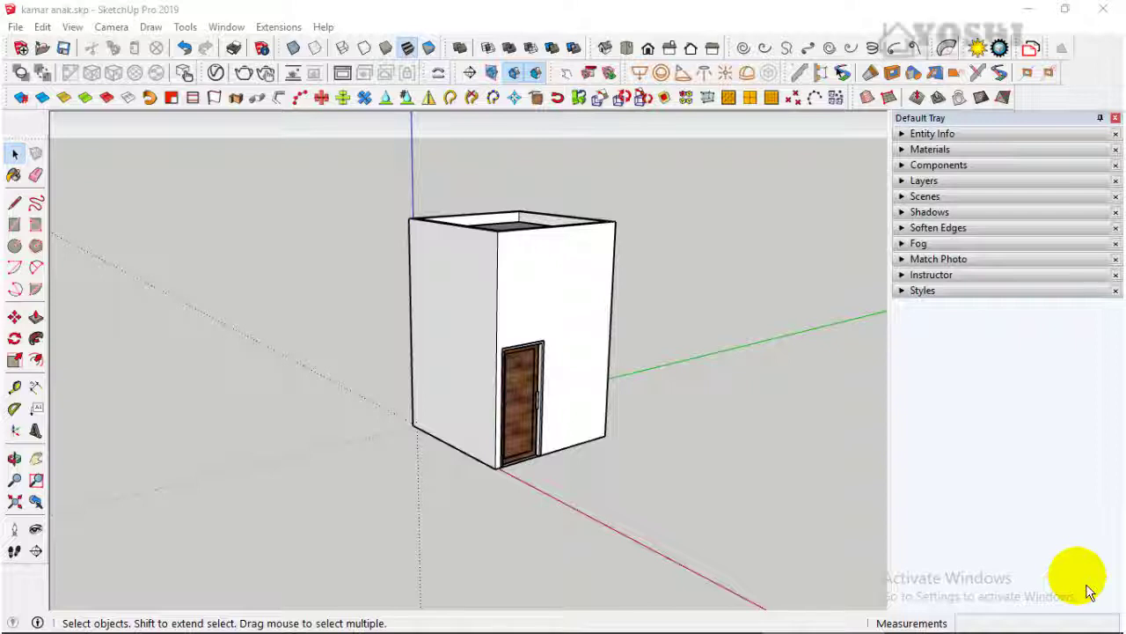
Orbit and zoom around the bedroom model, checking its front and top views.
mouse_move(714, 563)
middle_mouse_down()
mouse_move(671, 573)
mouse_move(575, 555)
mouse_move(638, 553)
mouse_move(603, 554)
mouse_move(583, 504)
middle_mouse_up()
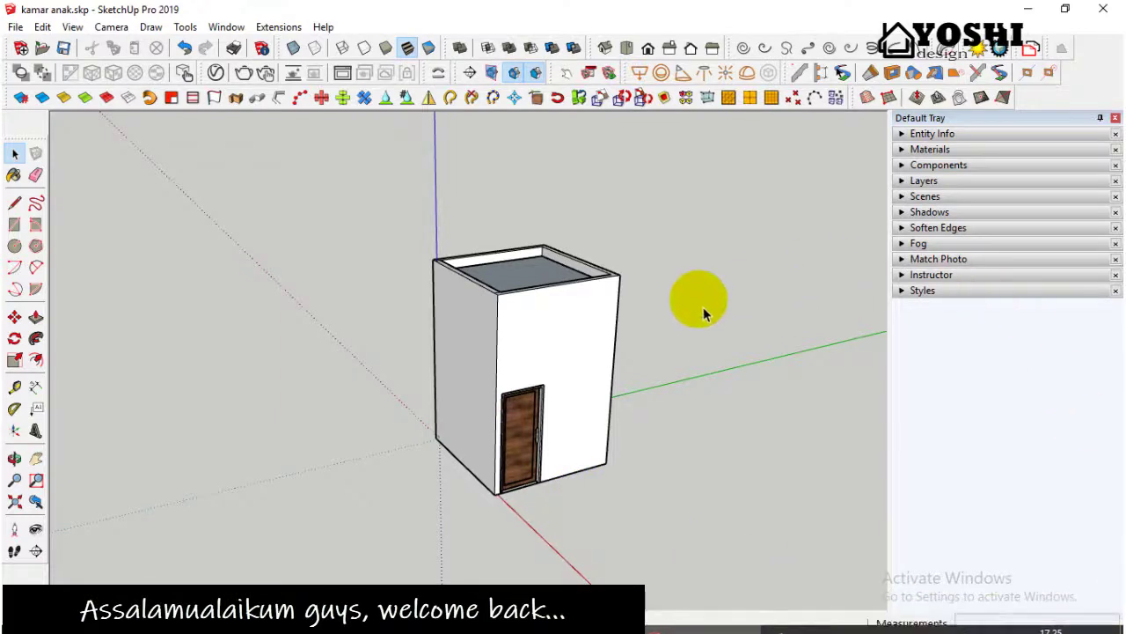
scroll(670, 321, "up", 1)
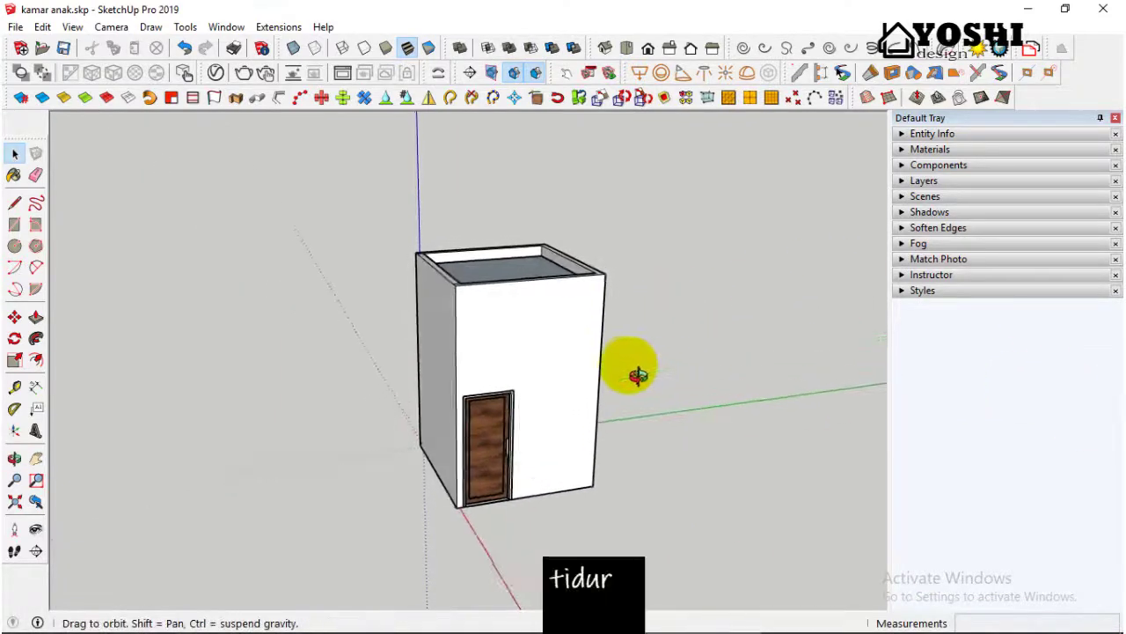
middle_click_drag(695, 389, 625, 375)
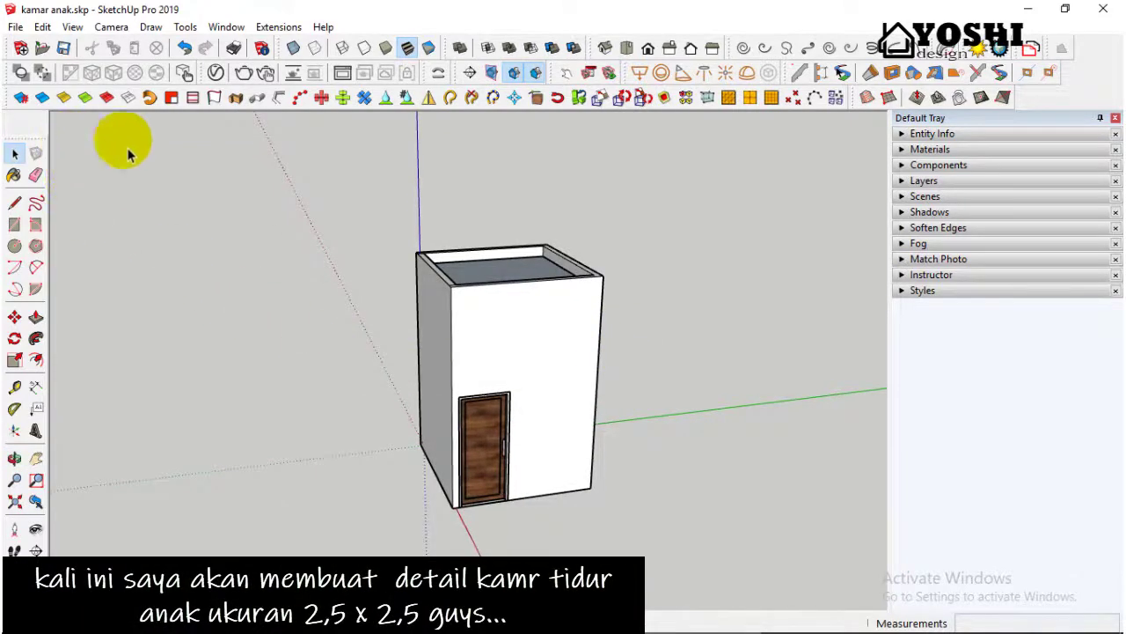
left_click(648, 49)
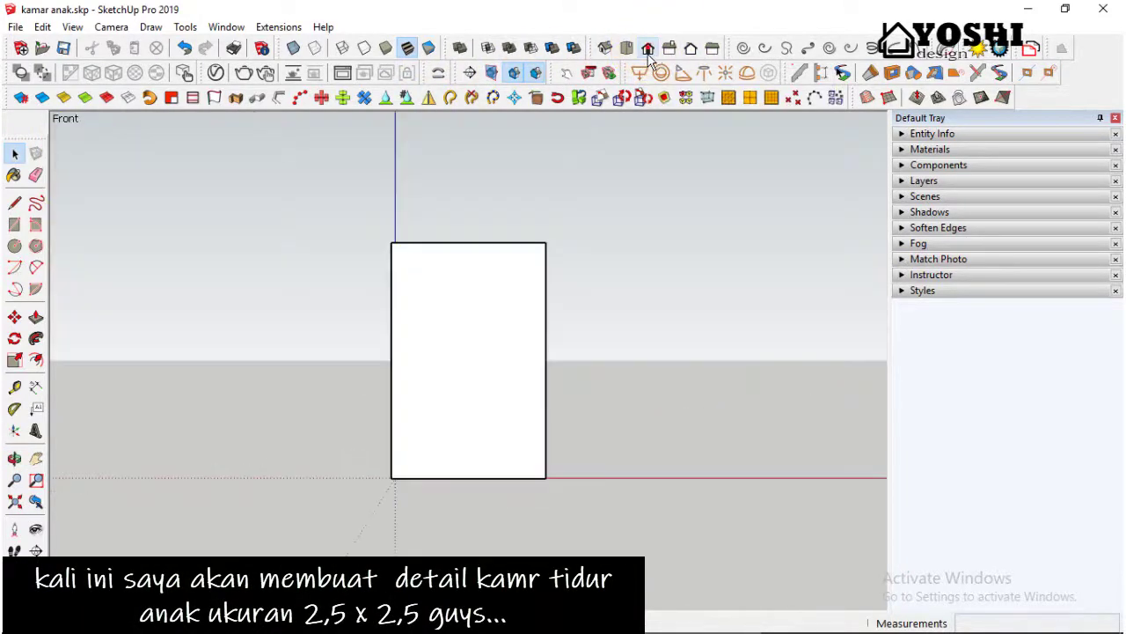
left_click(625, 48)
mouse_move(548, 432)
middle_mouse_down()
mouse_move(523, 276)
mouse_move(216, 370)
middle_mouse_up()
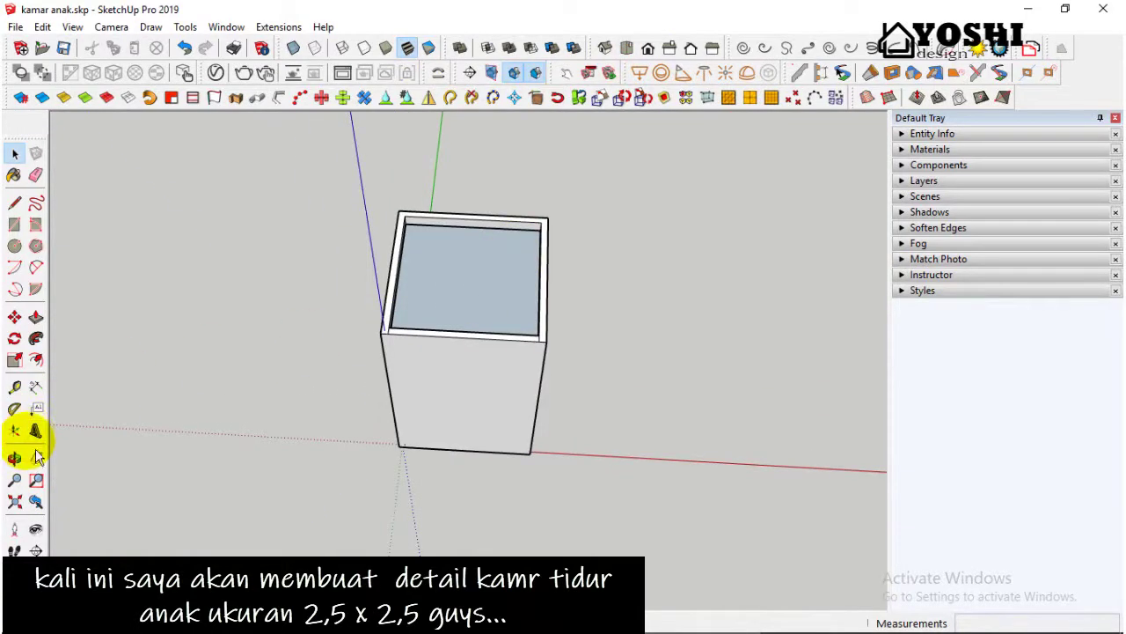
scroll(523, 344, "up", 1)
scroll(538, 355, "up", 2)
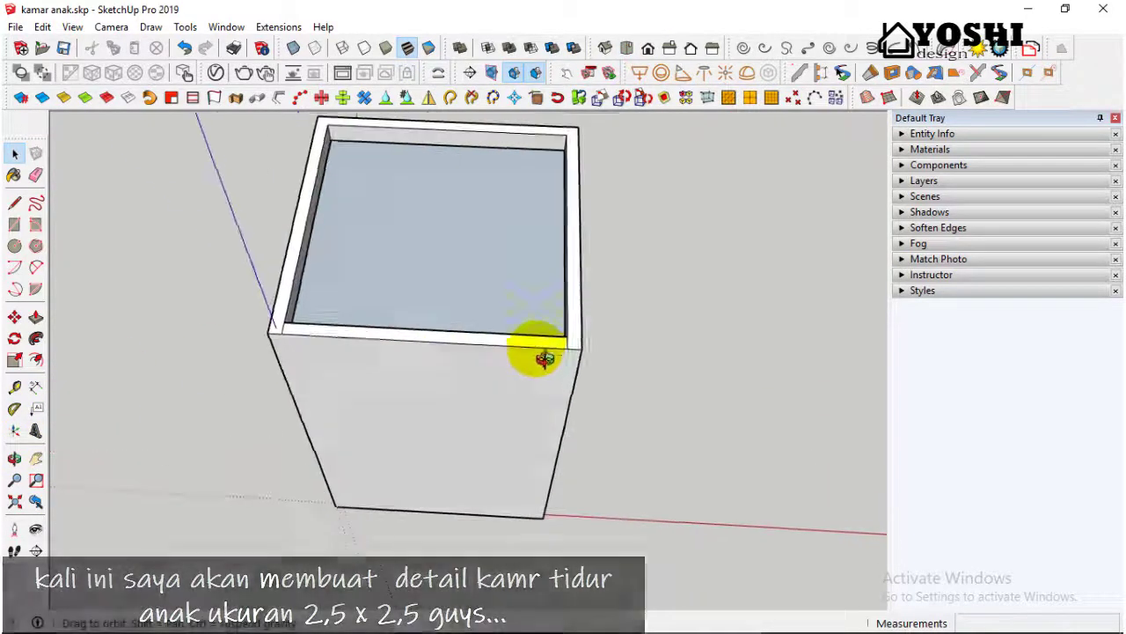
scroll(568, 367, "up", 2)
scroll(563, 368, "up", 3)
Try the Eraser, go back to Select, and re-centre the room box in view.
left_click(35, 175)
scroll(141, 328, "up", 1)
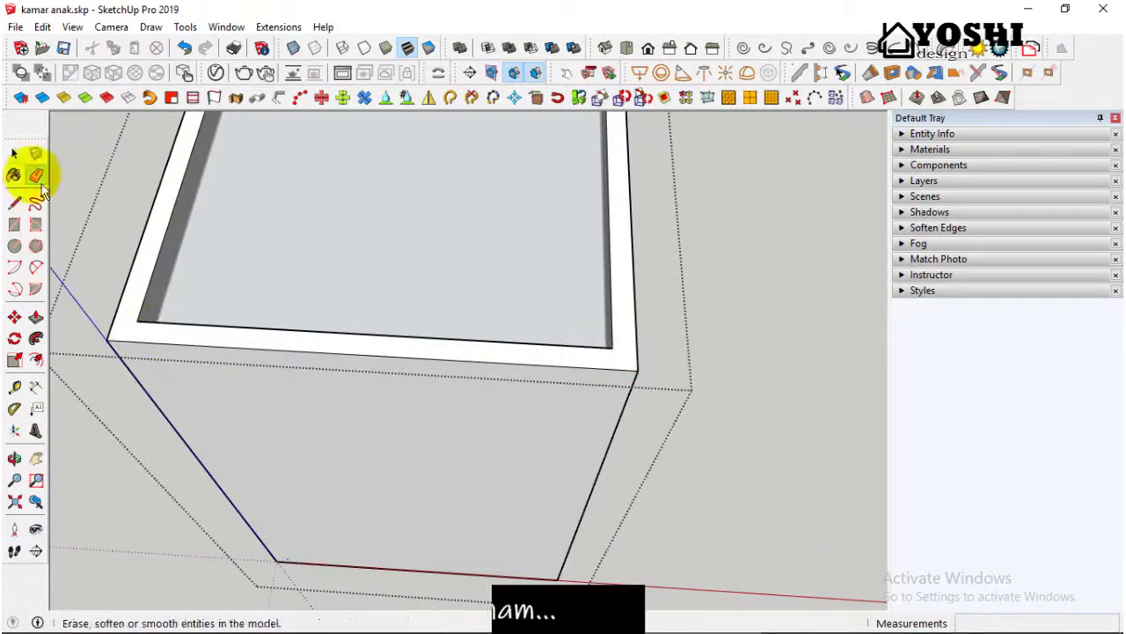
left_click(15, 153)
scroll(528, 352, "down", 1)
mouse_move(779, 412)
middle_mouse_down()
mouse_move(730, 377)
mouse_move(89, 328)
middle_mouse_up()
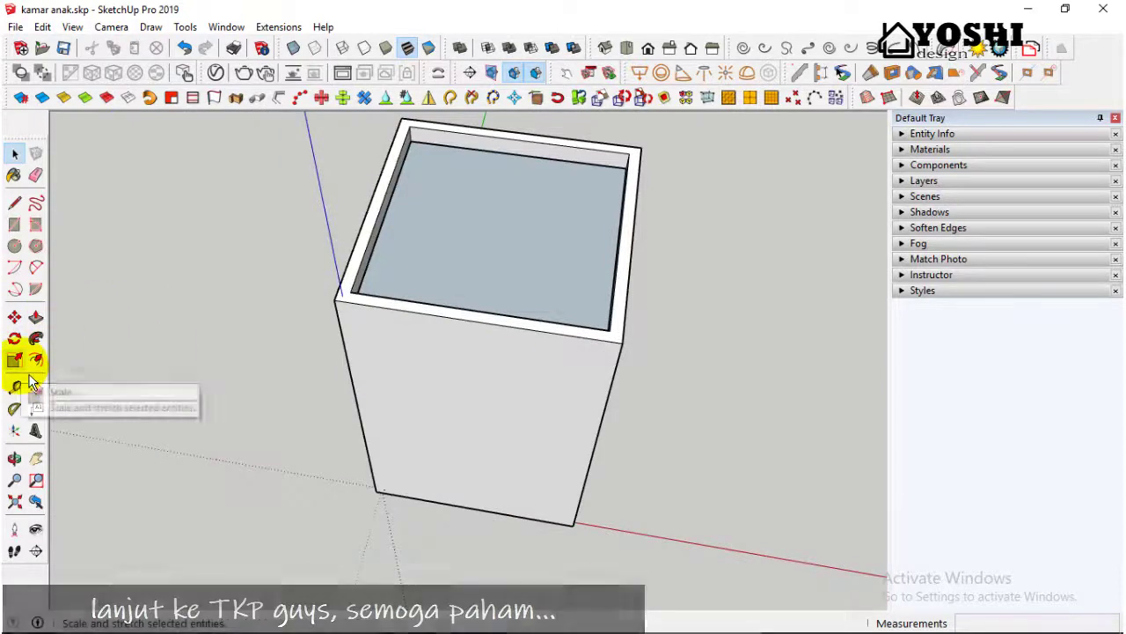
Place a horizontal section plane on the floor of the room.
left_click(36, 550)
left_click(506, 507)
left_click(613, 378)
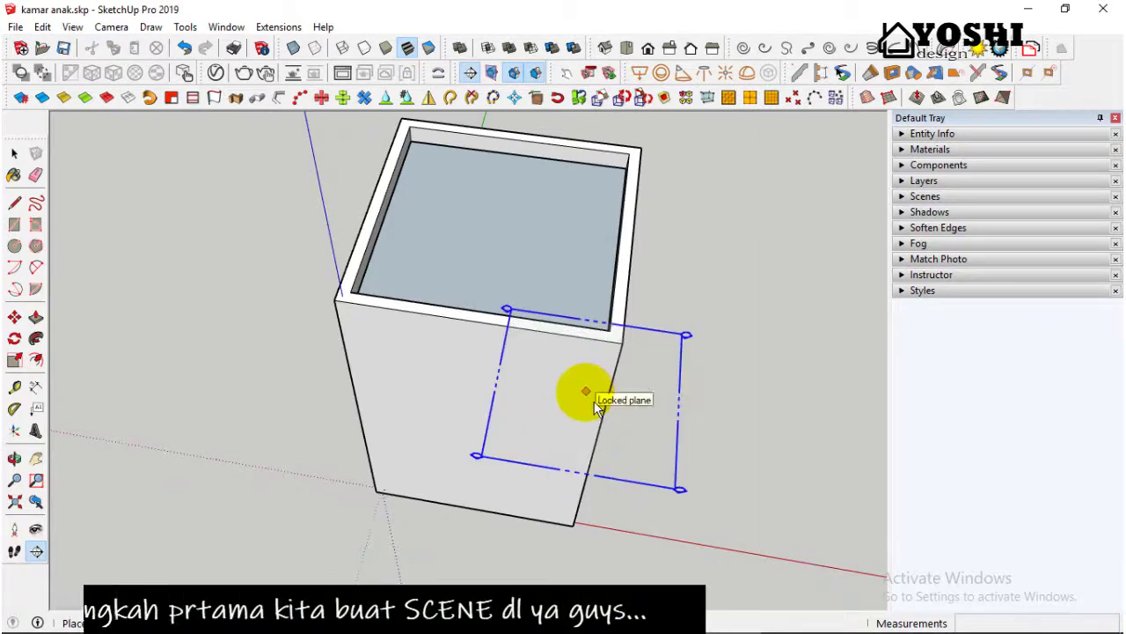
middle_click_drag(377, 451, 678, 390)
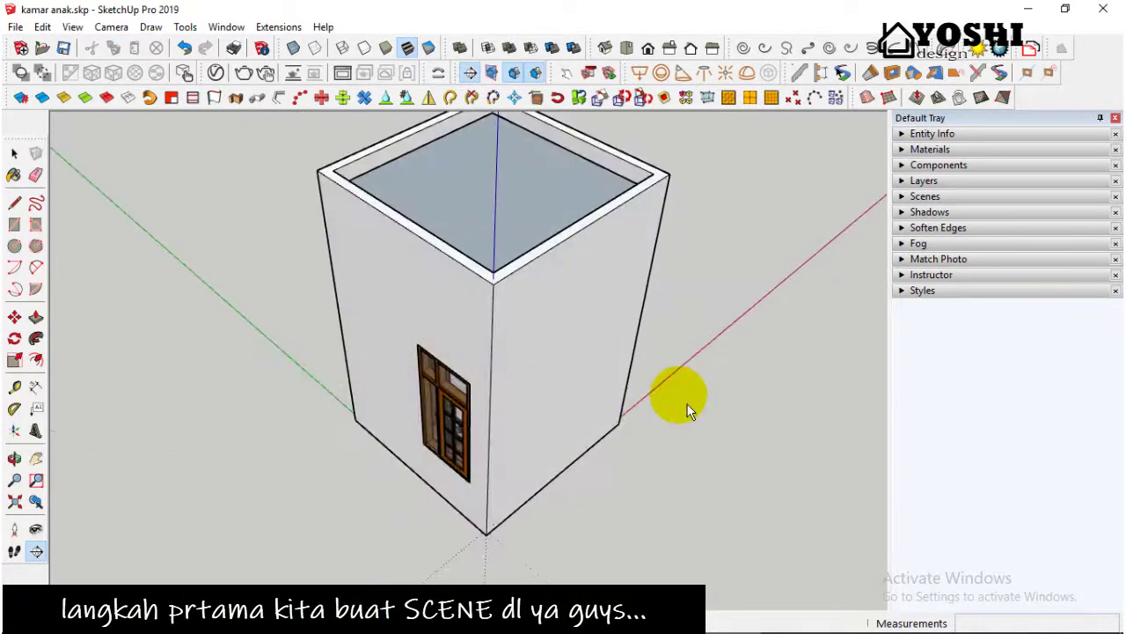
scroll(466, 472, "up", 5)
scroll(451, 461, "up", 3)
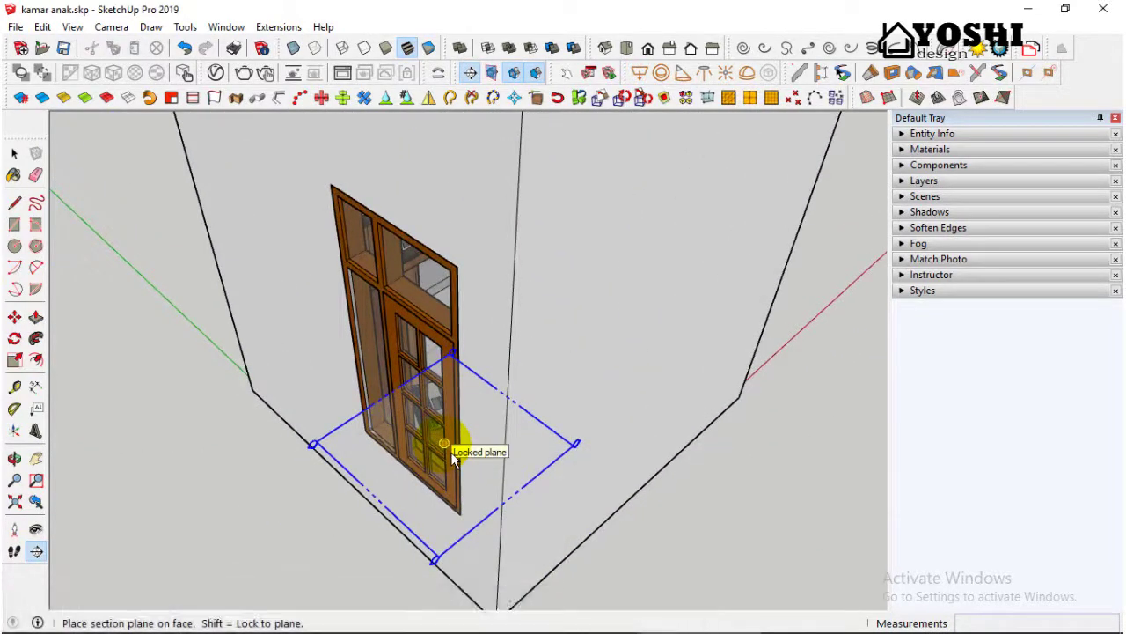
left_click(450, 451)
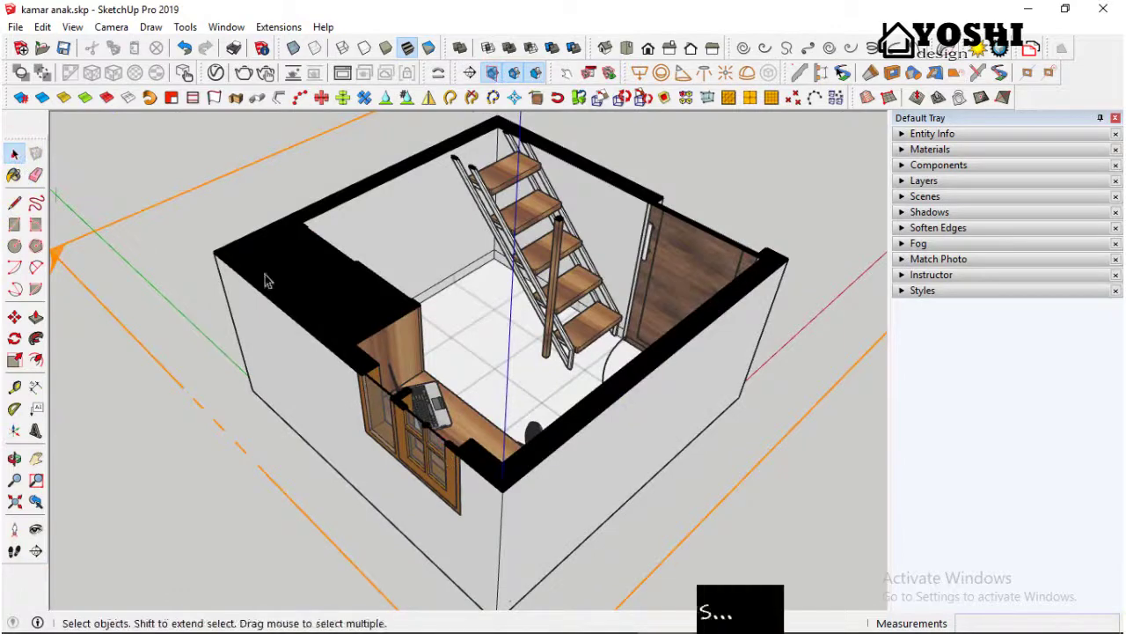
Move the section plane 60.7 cm to the loft level and inspect the cut.
mouse_move(264, 282)
middle_mouse_down()
mouse_move(554, 296)
mouse_move(314, 301)
mouse_move(476, 345)
mouse_move(440, 347)
middle_mouse_up()
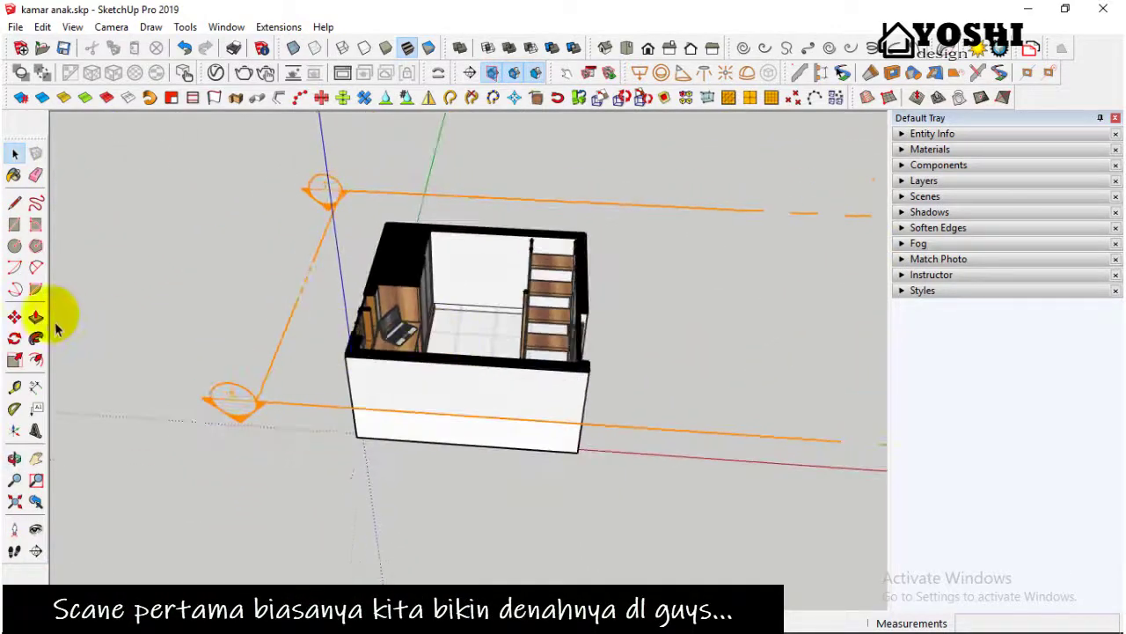
left_click(213, 395)
left_click(220, 377)
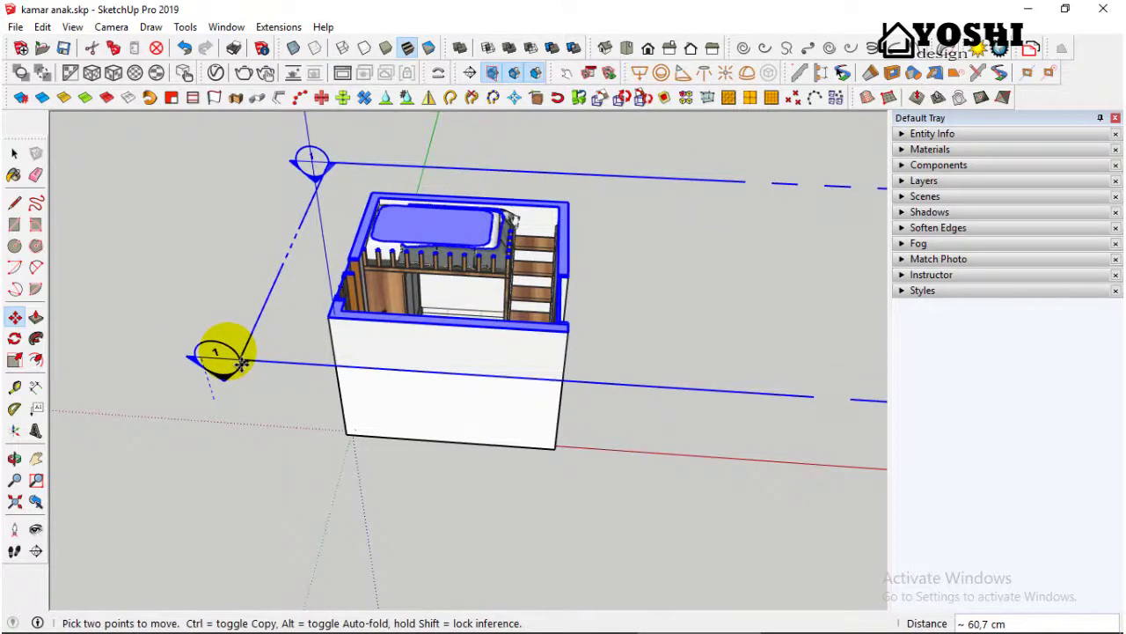
left_click(242, 362)
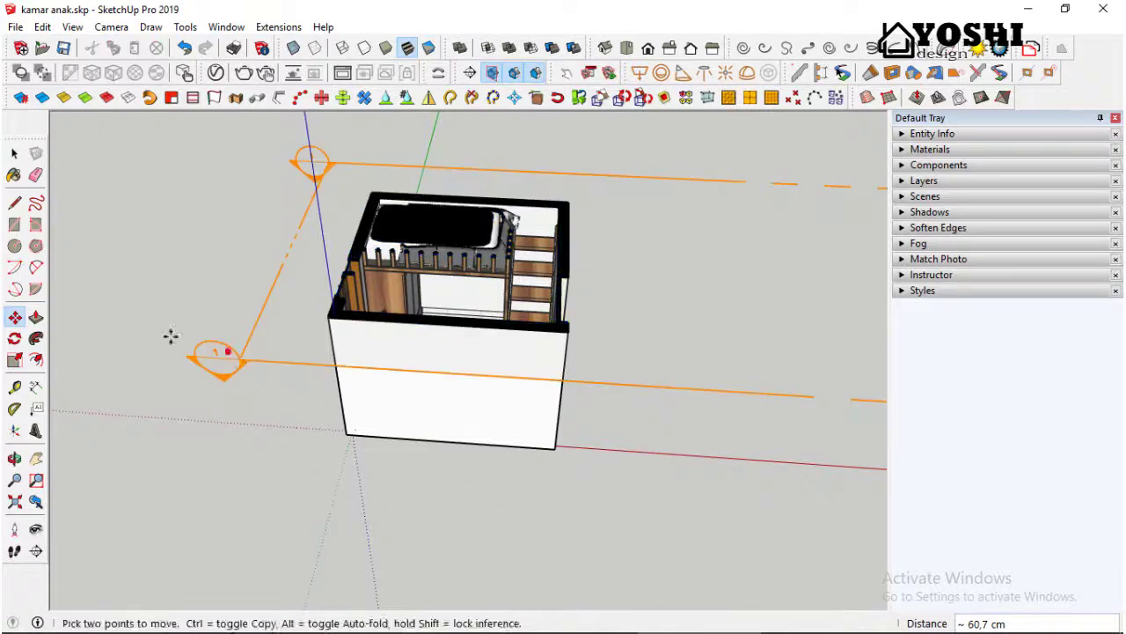
left_click(14, 153)
mouse_move(158, 282)
middle_mouse_down()
mouse_move(256, 312)
mouse_move(915, 317)
mouse_move(159, 302)
mouse_move(446, 388)
middle_mouse_up()
Unhide all hidden objects in the bedroom model with Edit > Unhide > All.
left_click(620, 48)
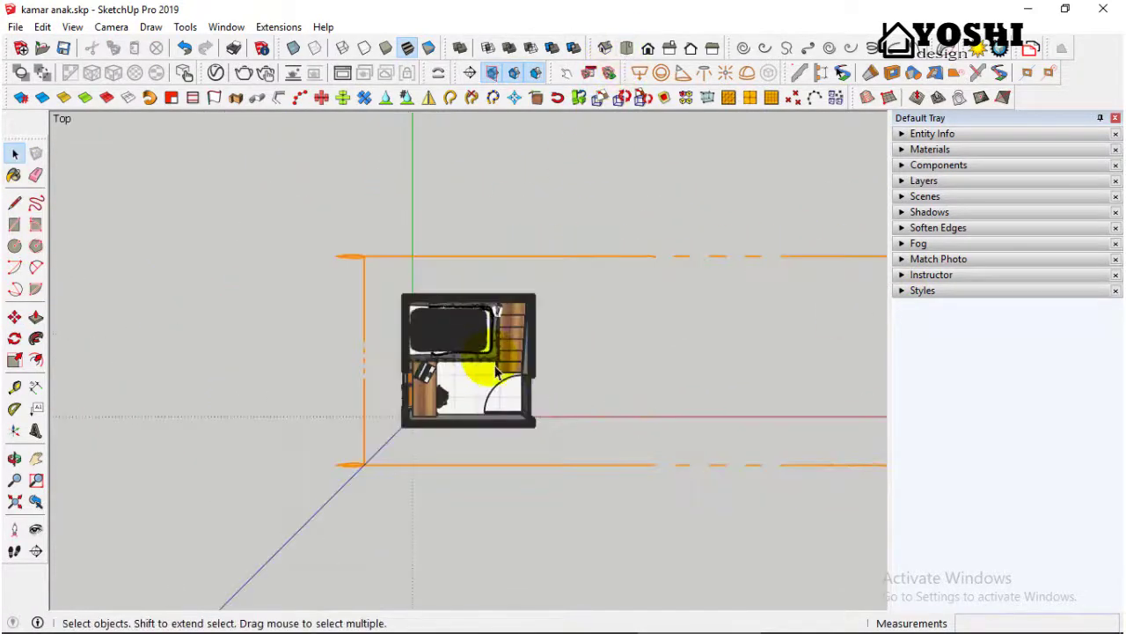
scroll(343, 380, "down", 2)
scroll(290, 386, "down", 2)
middle_click_drag(511, 432, 470, 252)
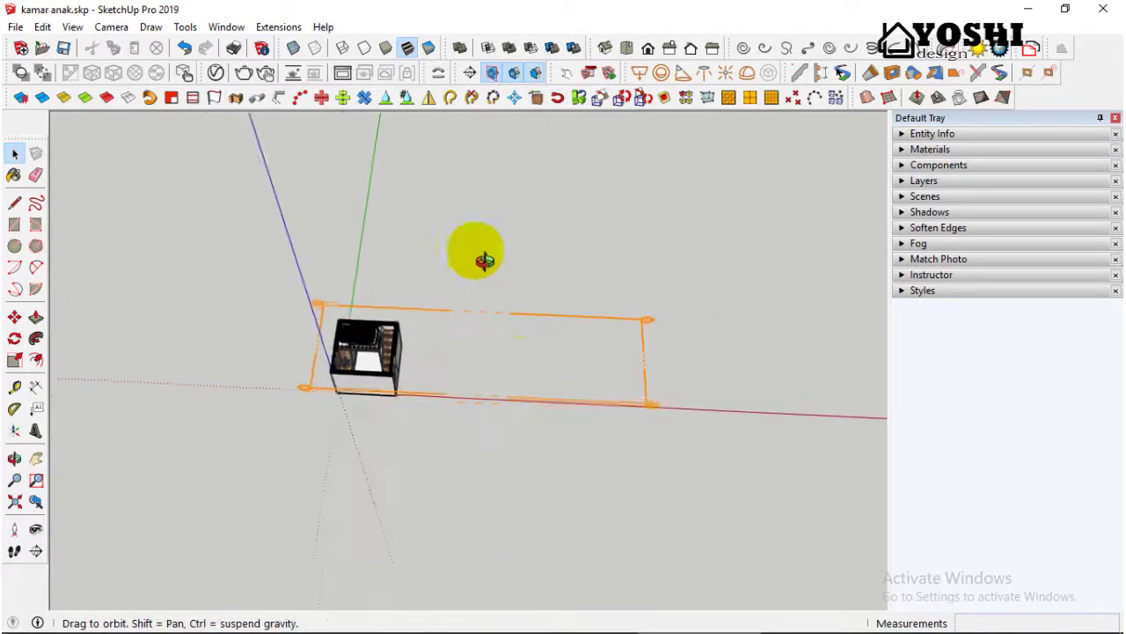
middle_click_drag(516, 372, 545, 303)
left_click(42, 26)
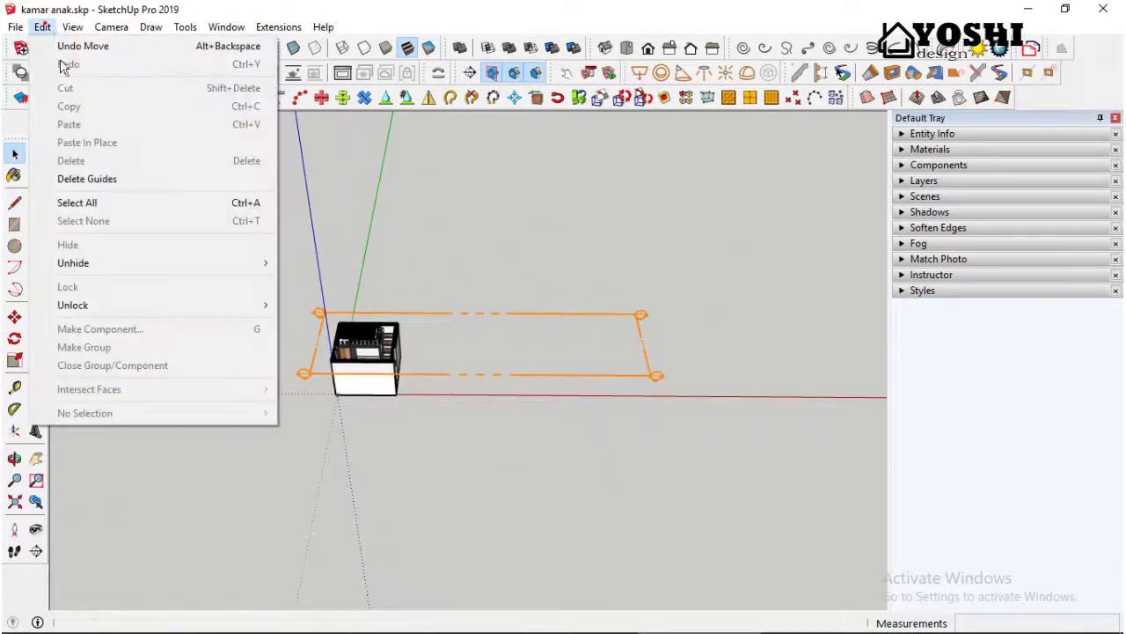
left_click(310, 300)
Delete the selected element and orbit around to inspect the loft bed and its railing.
mouse_move(627, 424)
middle_mouse_down()
mouse_move(603, 272)
mouse_move(620, 380)
mouse_move(603, 460)
mouse_move(314, 301)
middle_mouse_up()
key("Delete")
scroll(314, 302, "up", 3)
scroll(356, 368, "up", 2)
scroll(356, 369, "up", 1)
scroll(359, 378, "up", 1)
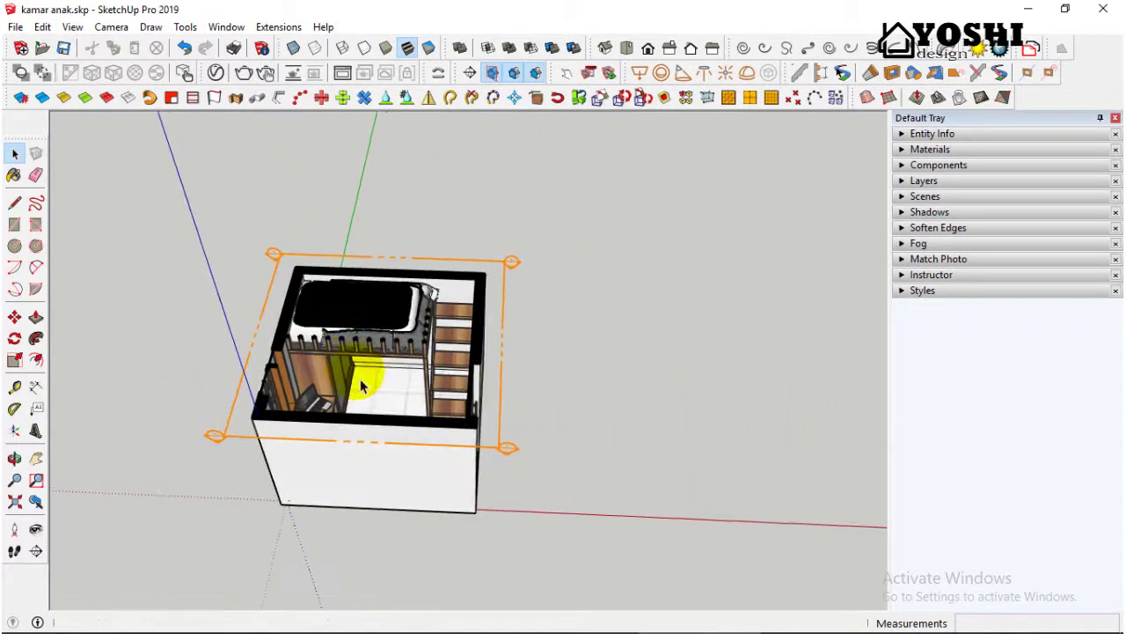
mouse_move(819, 280)
middle_mouse_down()
mouse_move(636, 342)
mouse_move(395, 143)
mouse_move(364, 302)
mouse_move(685, 516)
middle_mouse_up()
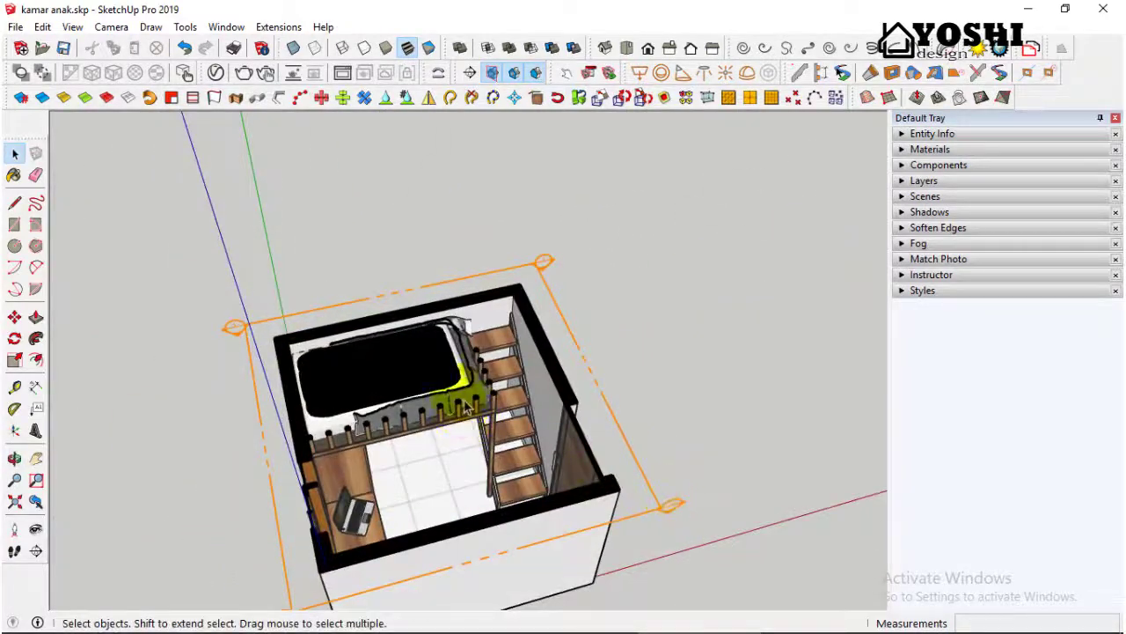
scroll(466, 406, "up", 3)
mouse_move(466, 406)
middle_mouse_down()
mouse_move(493, 396)
mouse_move(452, 302)
middle_mouse_up()
scroll(390, 224, "up", 2)
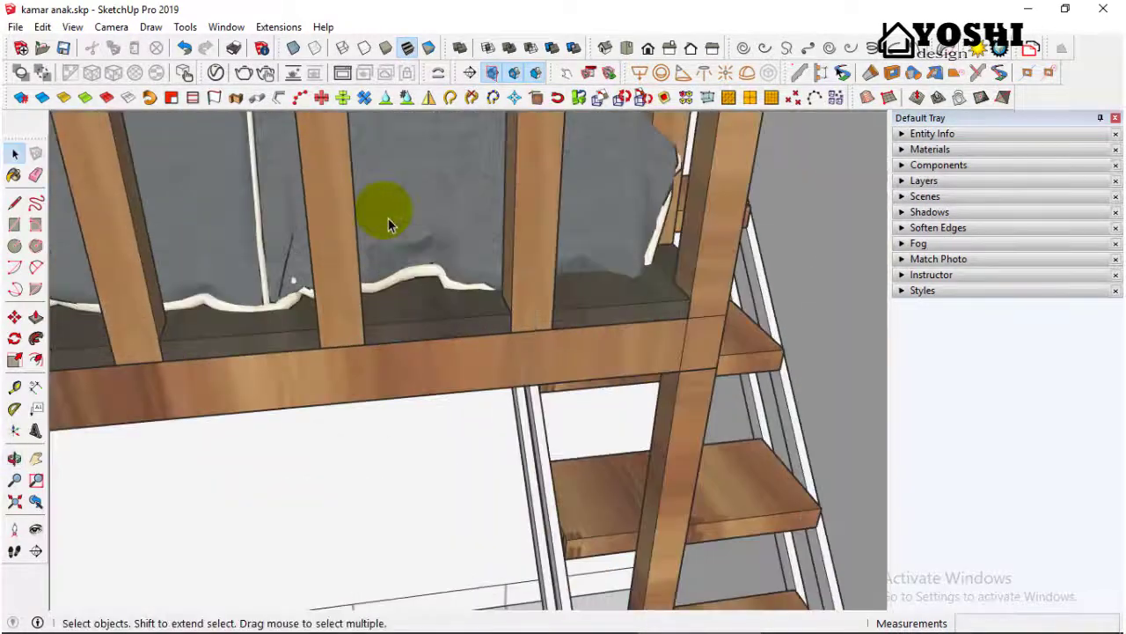
scroll(389, 225, "up", 2)
scroll(423, 255, "up", 2)
scroll(452, 282, "up", 1)
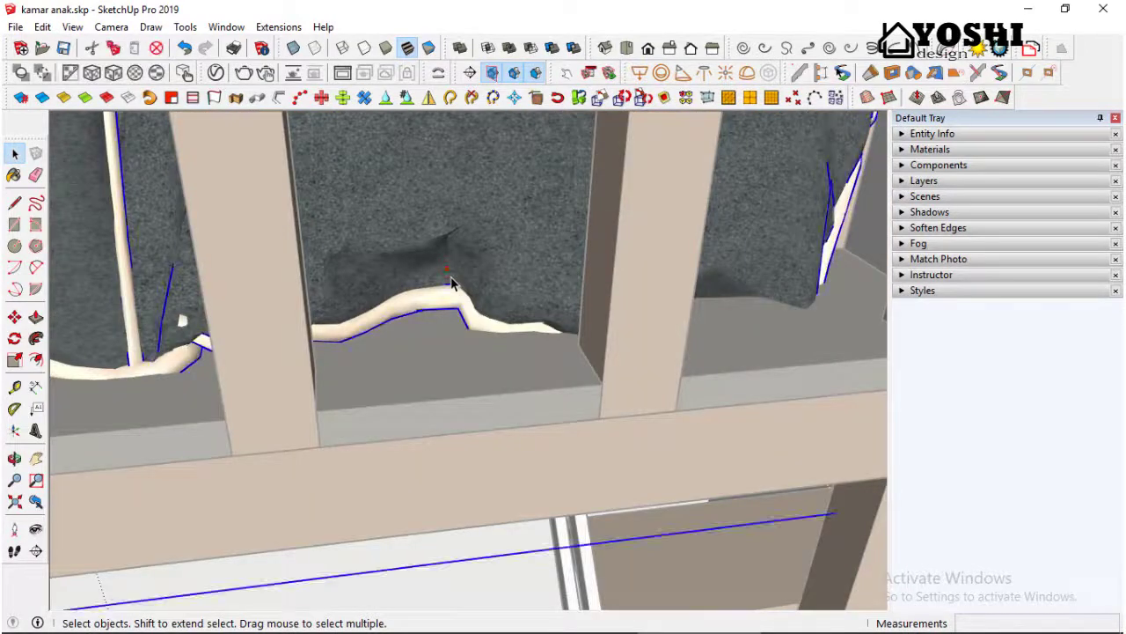
scroll(451, 281, "down", 2)
Add a 'kasur' layer, assign the mattress group to it, and hide it.
left_click(924, 180)
left_click(904, 199)
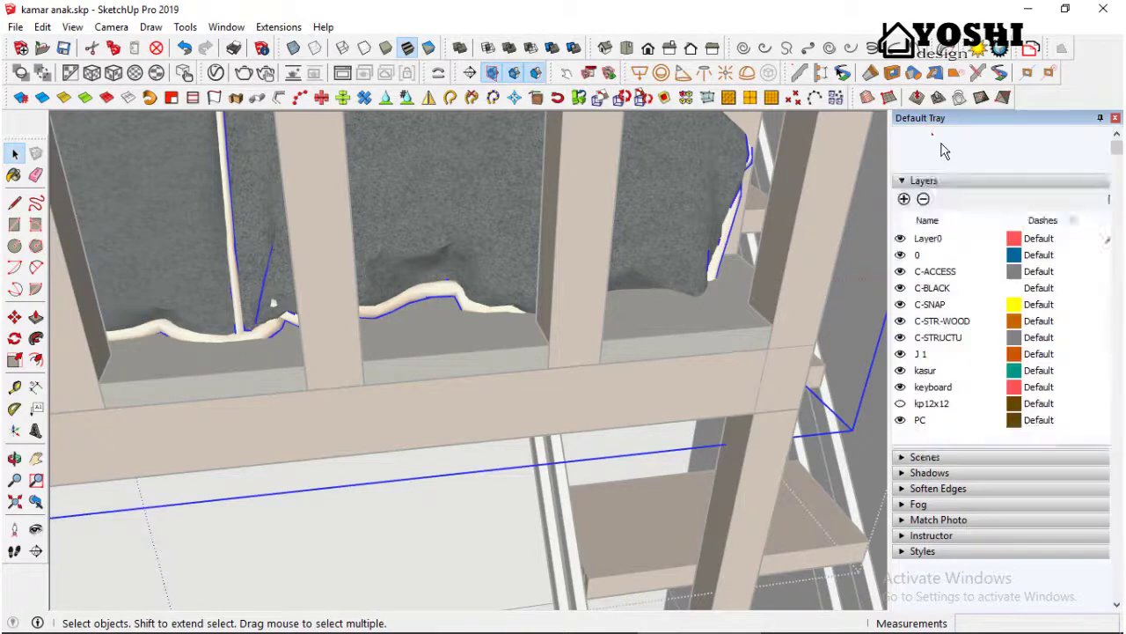
left_click(932, 133)
left_click(1096, 179)
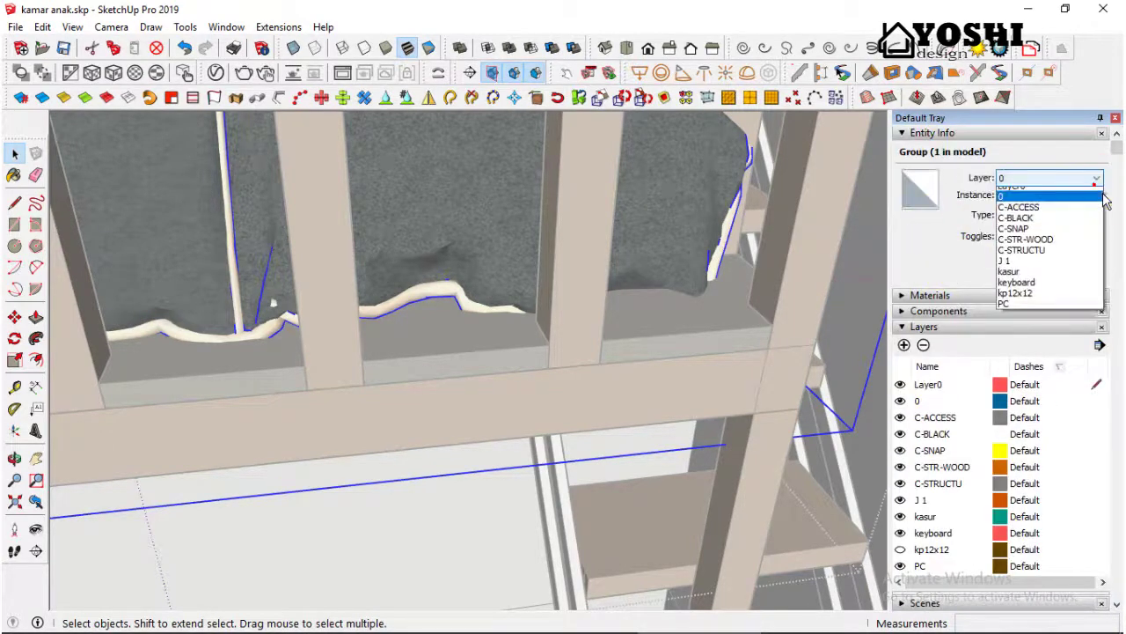
left_click(1012, 271)
scroll(946, 439, "down", 3)
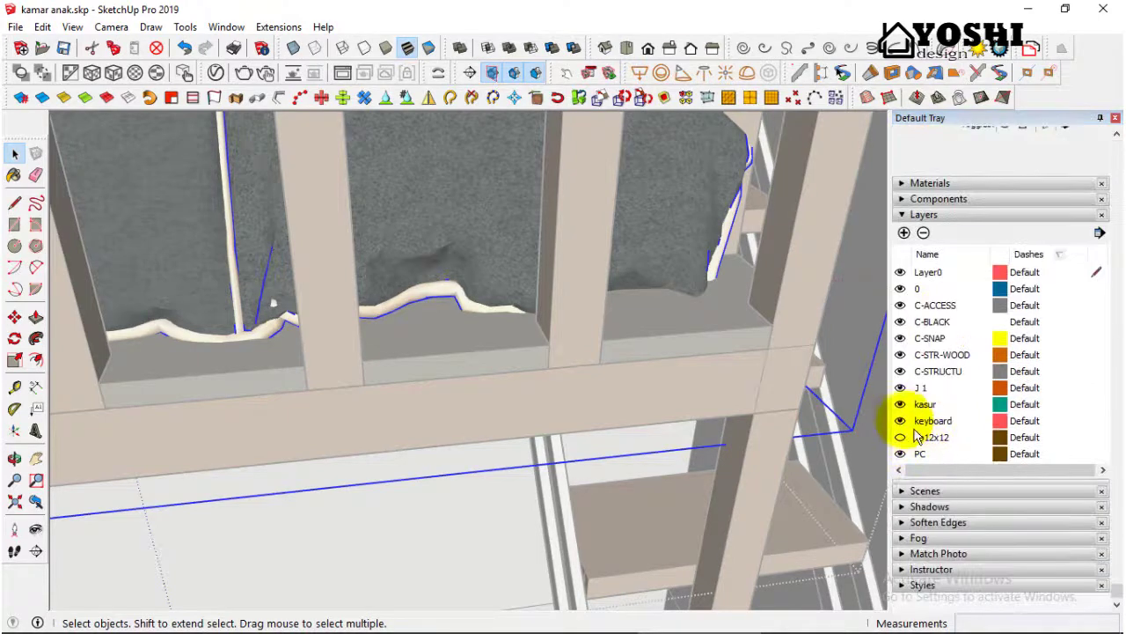
left_click(900, 404)
Check the bed without its mattress, then return to the Top view.
middle_click_drag(643, 327, 557, 376)
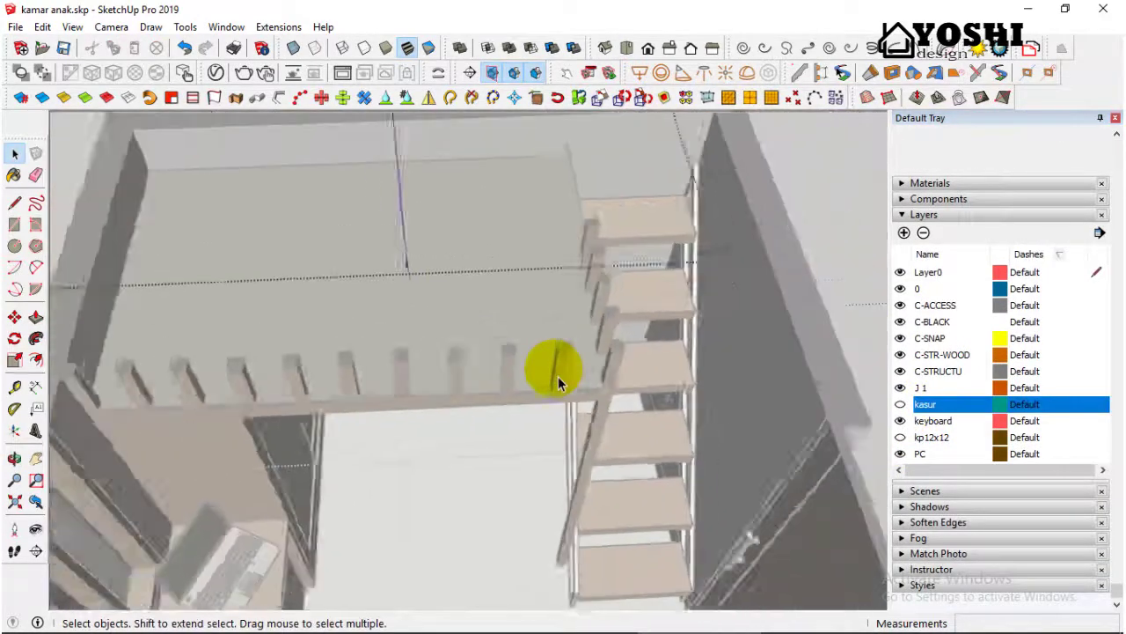
scroll(558, 376, "down", 5)
scroll(558, 376, "down", 3)
mouse_move(730, 335)
middle_mouse_down()
mouse_move(742, 344)
mouse_move(691, 234)
middle_mouse_up()
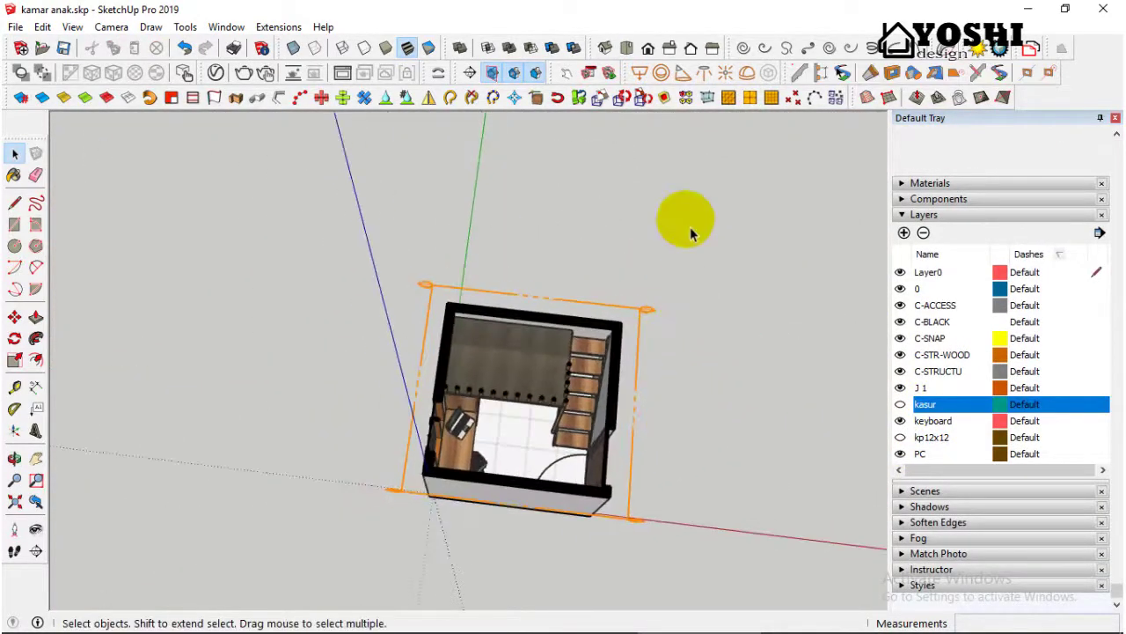
left_click(616, 47)
scroll(502, 372, "up", 3)
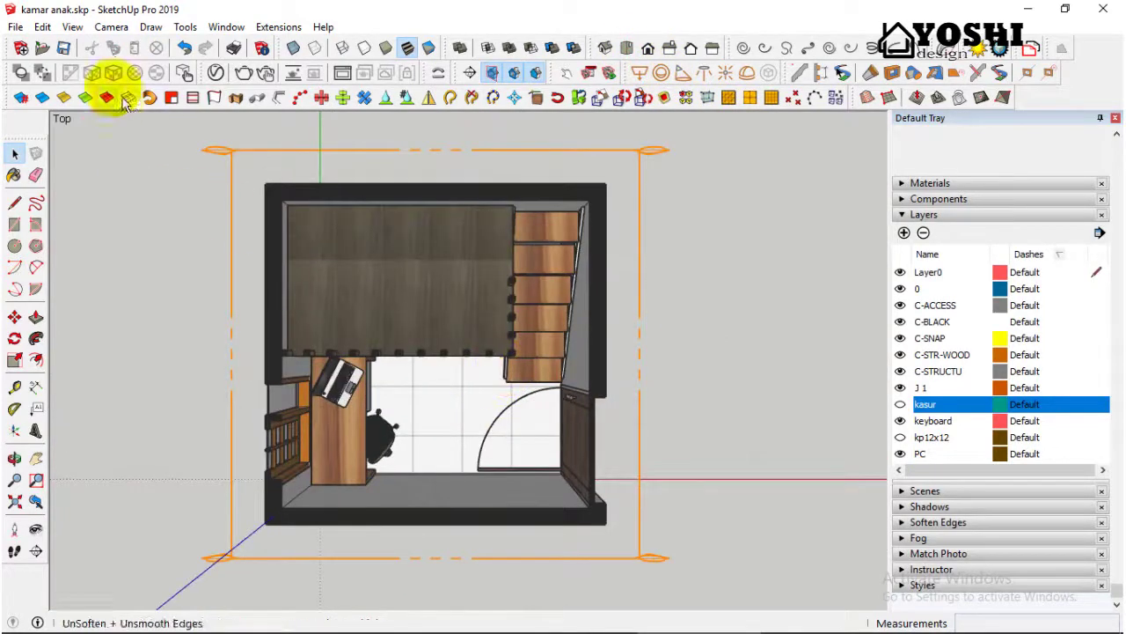
Switch the camera to Parallel Projection and zoom to frame the top floor plan.
left_click(111, 26)
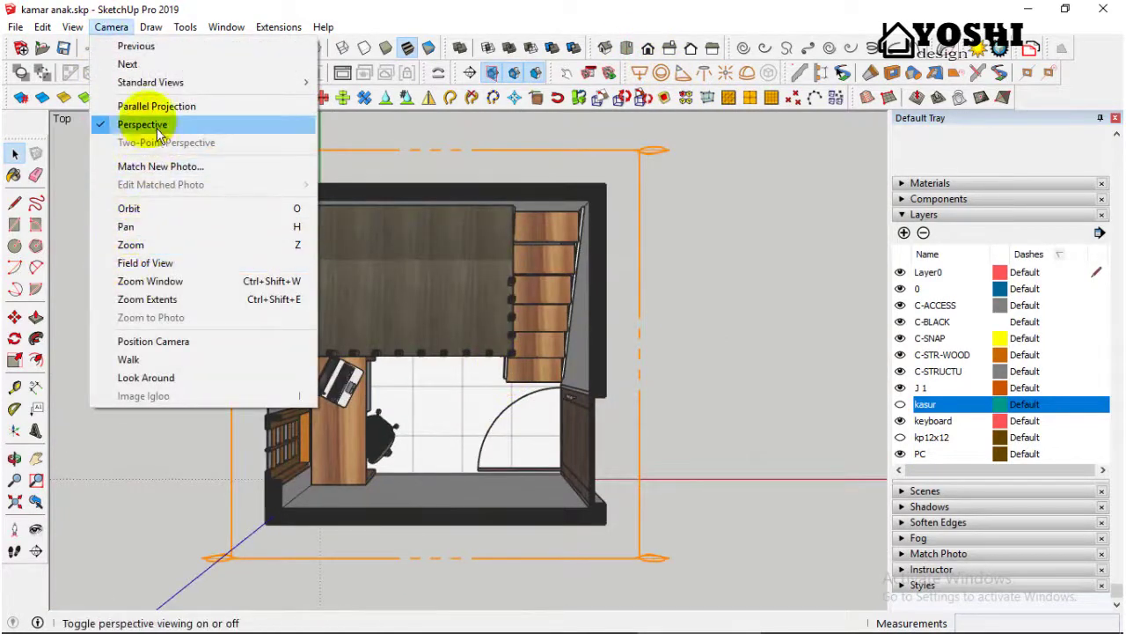
left_click(143, 124)
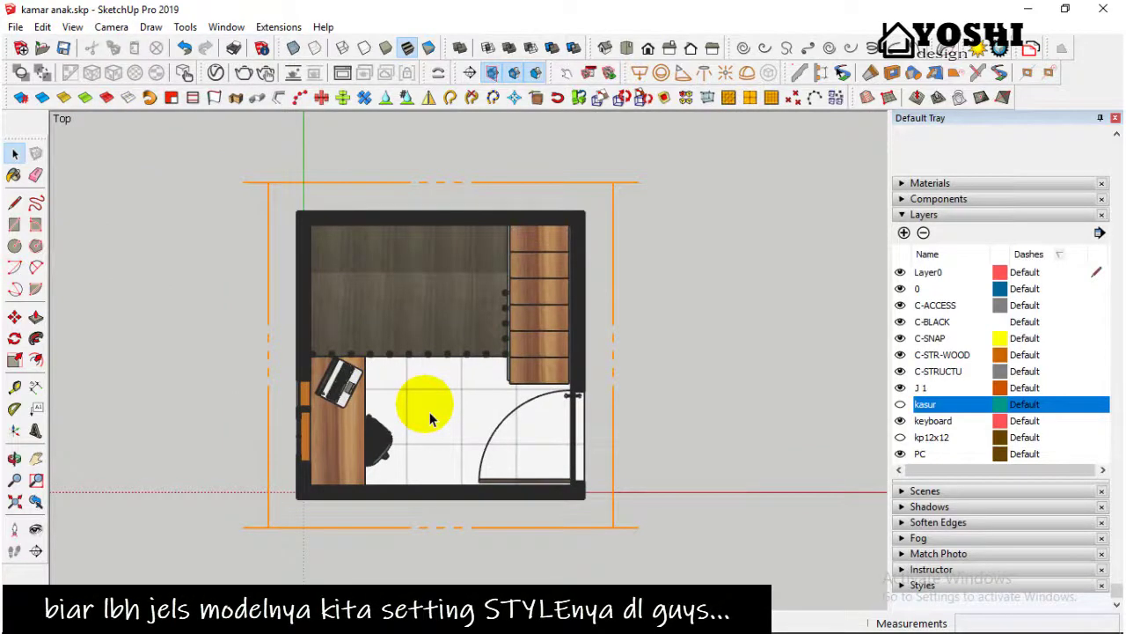
scroll(431, 413, "down", 2)
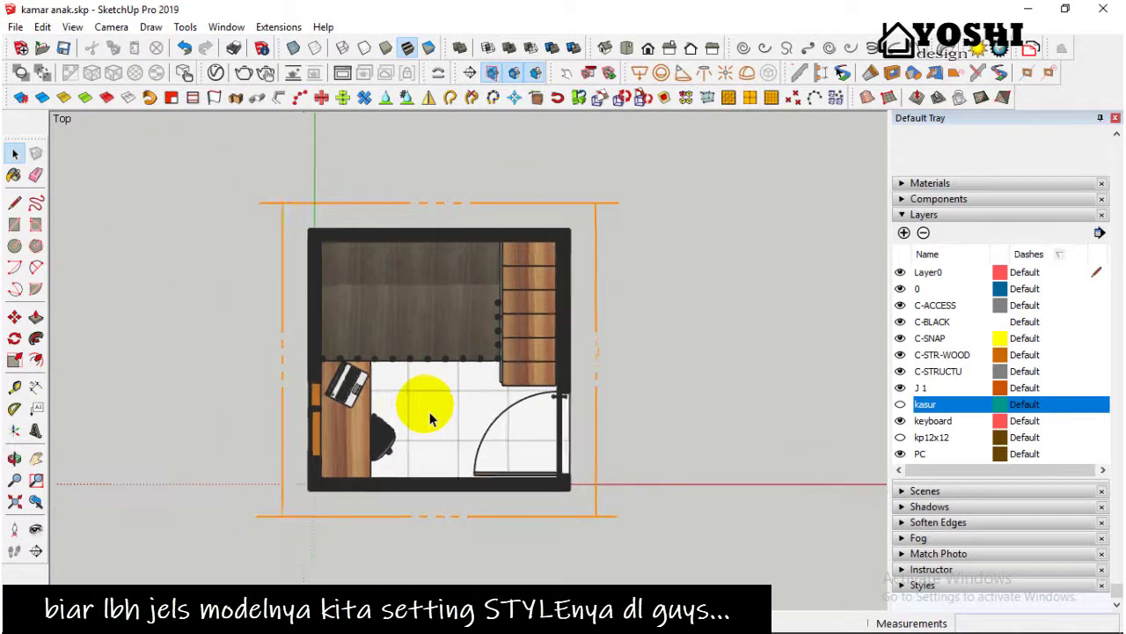
scroll(435, 406, "down", 1)
scroll(435, 422, "up", 1)
scroll(432, 445, "up", 3)
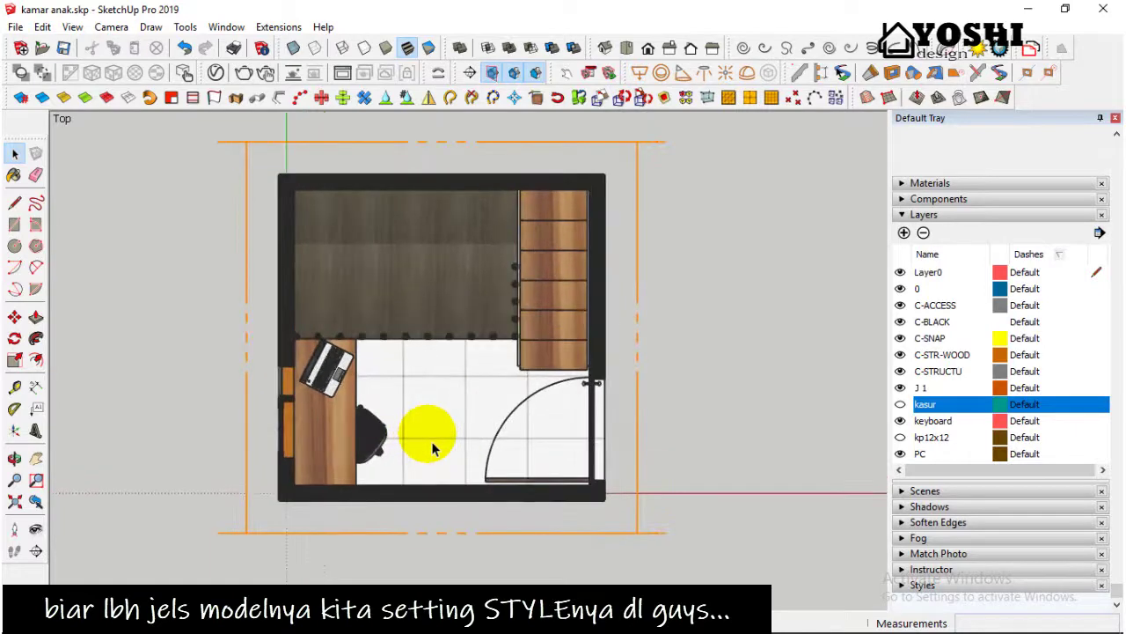
Apply the Shaded with textures style and turn on edge Extension.
left_click(959, 584)
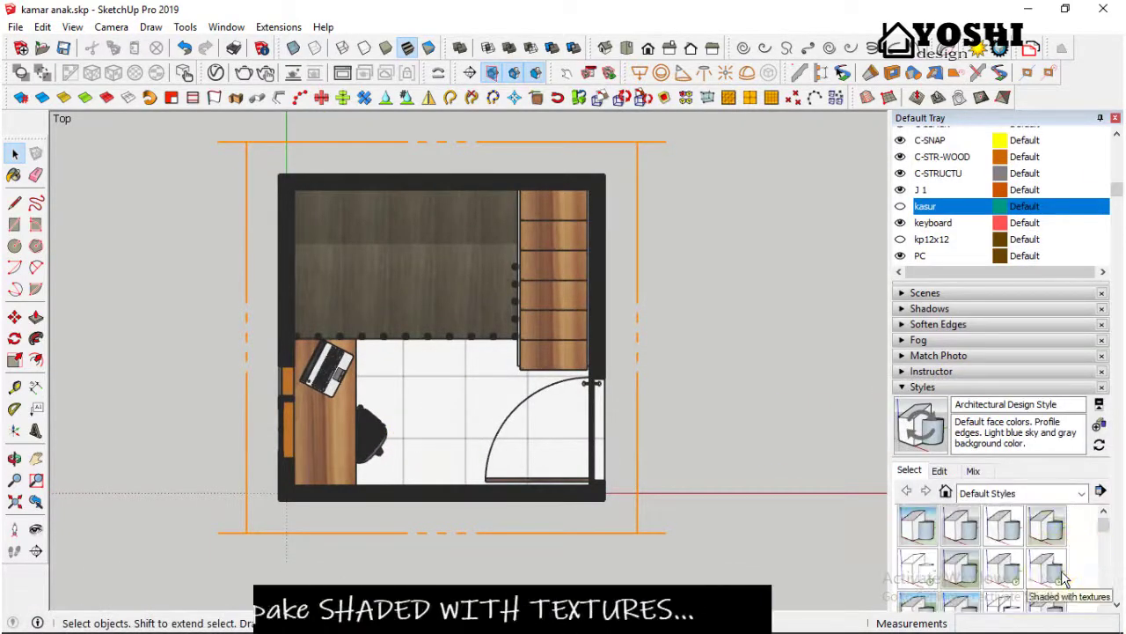
left_click(1061, 572)
left_click(942, 470)
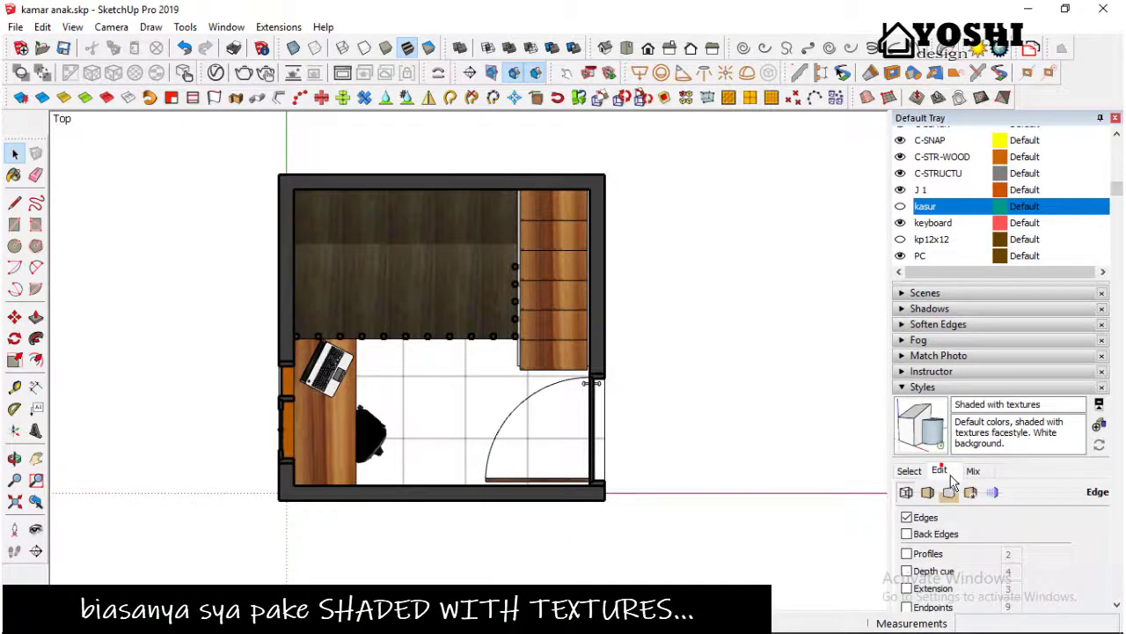
left_click(920, 591)
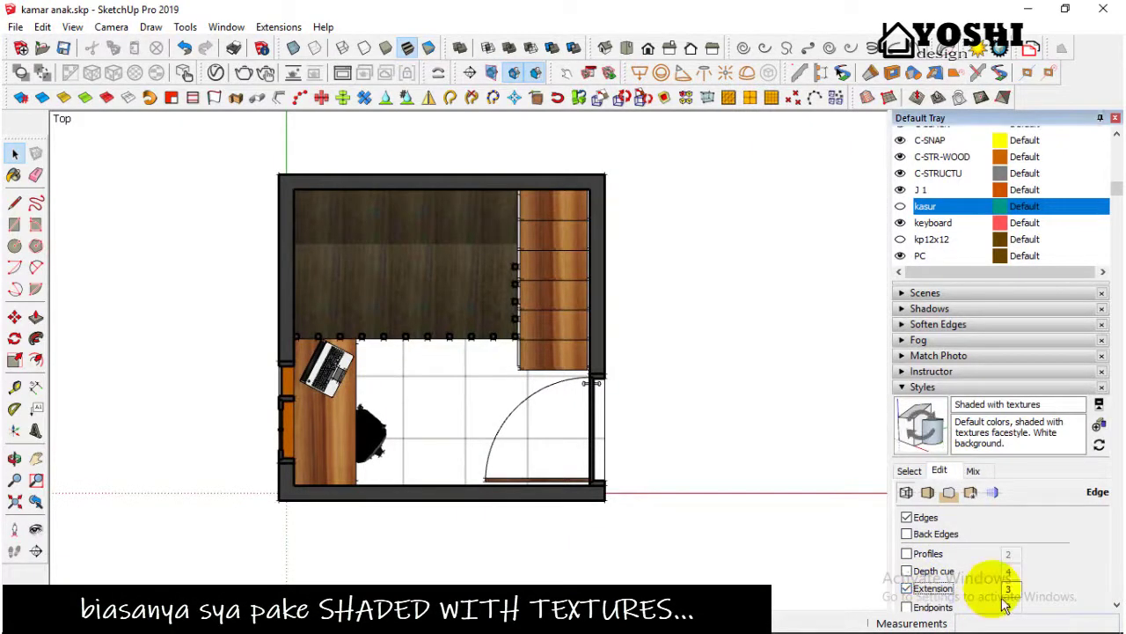
left_click(991, 494)
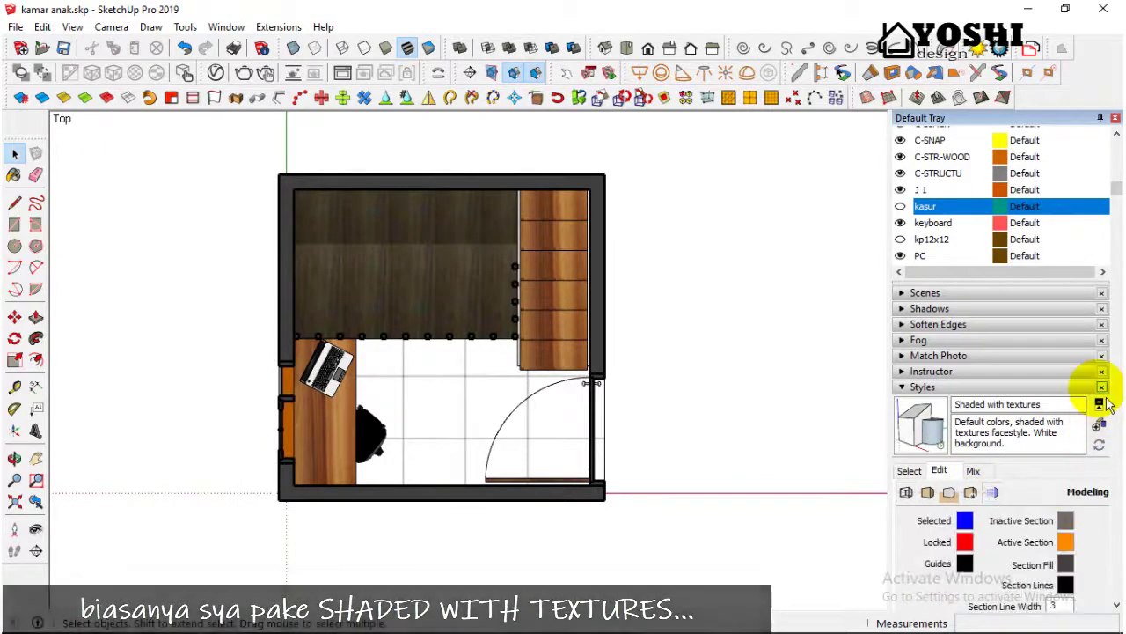
Set a light grey section fill and section line width 1, then update the style.
scroll(968, 206, "up", 5)
scroll(979, 329, "down", 5)
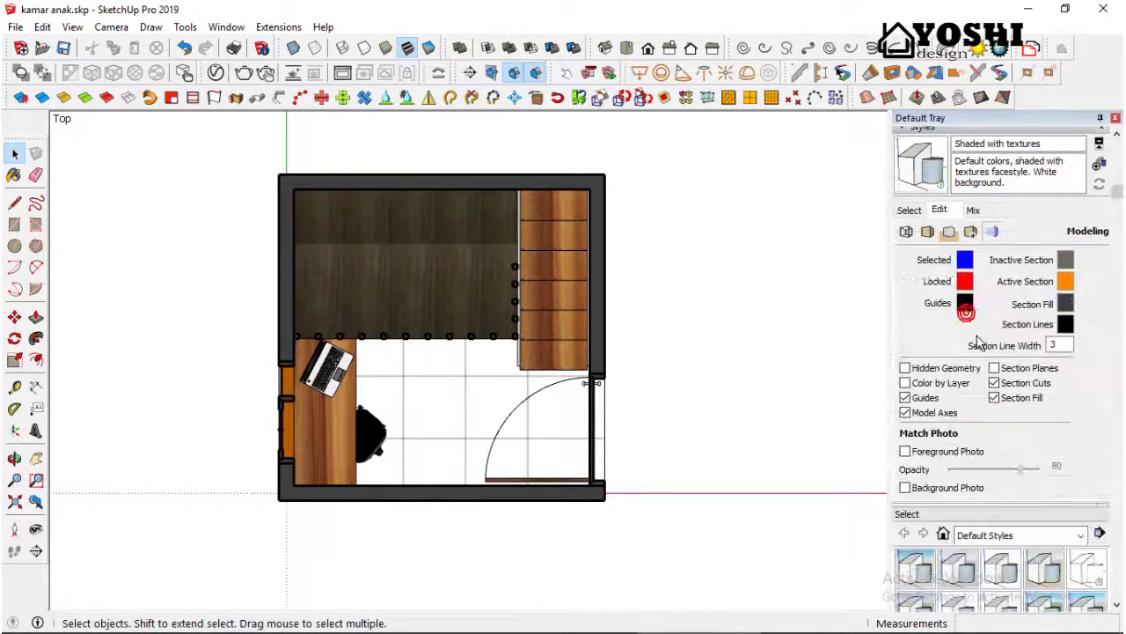
scroll(1010, 396, "down", 3)
scroll(1058, 344, "up", 2)
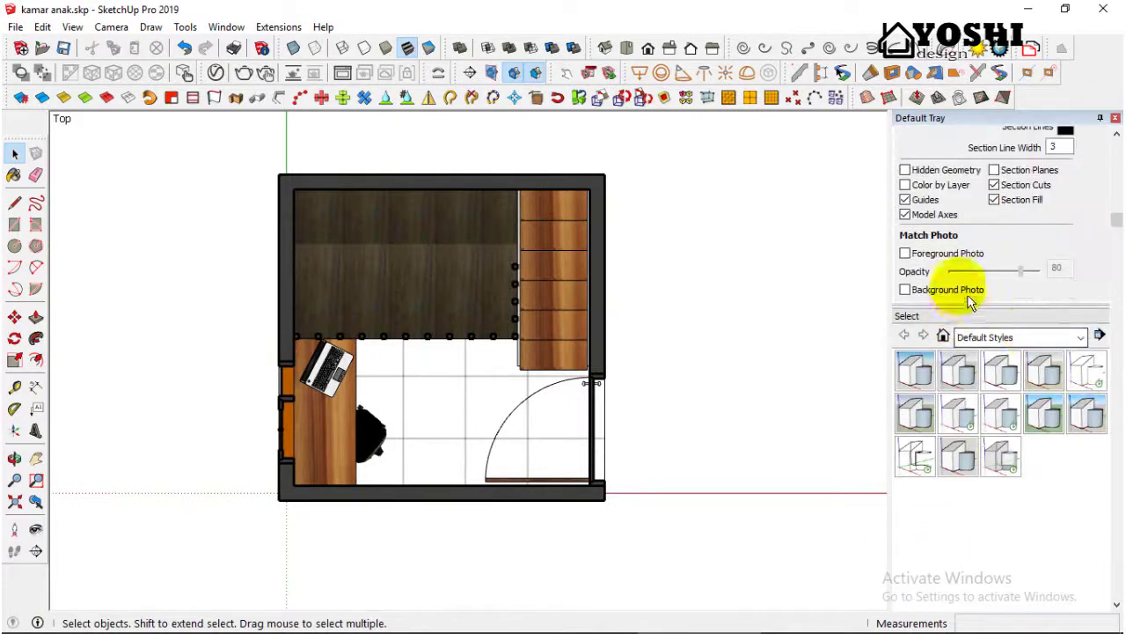
scroll(971, 299, "up", 2)
scroll(1047, 282, "up", 2)
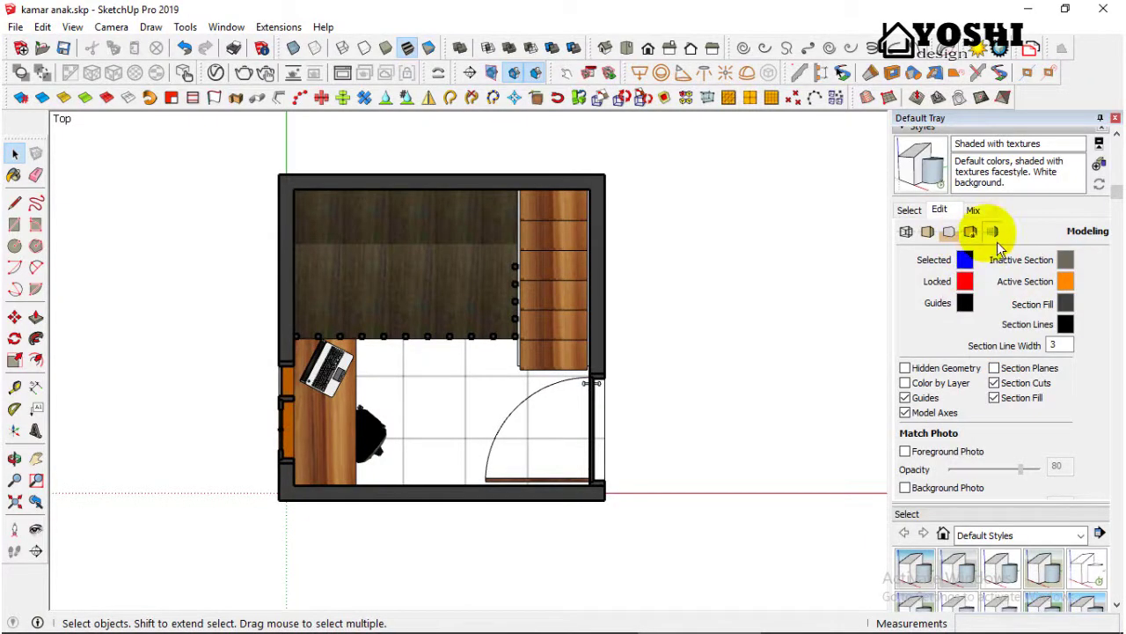
left_click(1065, 304)
left_click(1050, 353)
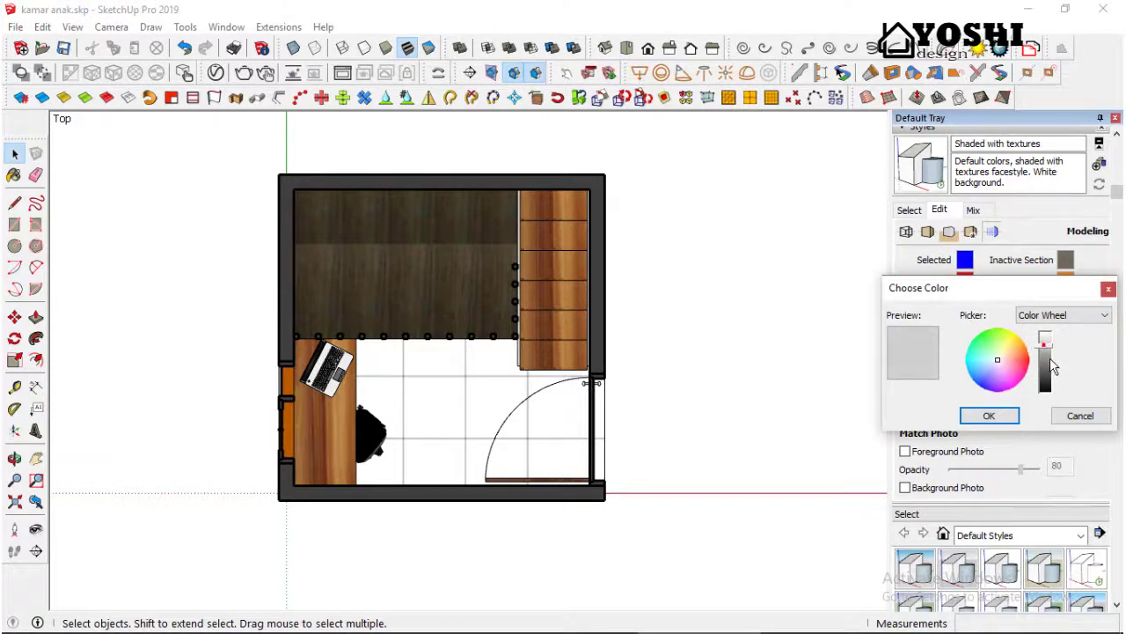
left_click(1010, 418)
double_click(1056, 346)
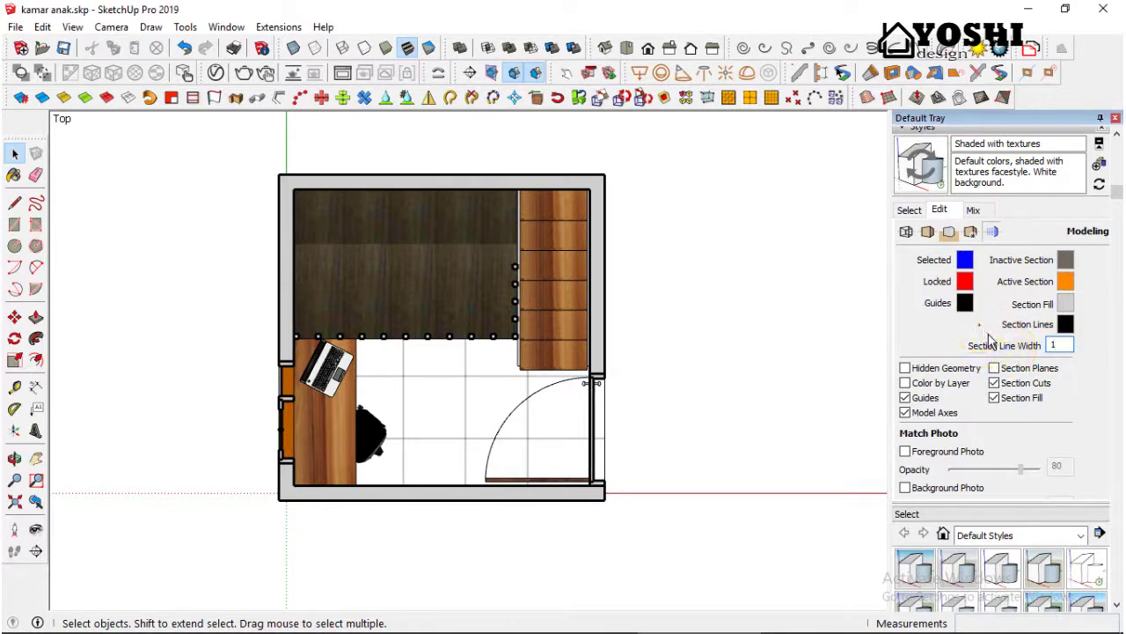
left_click(920, 170)
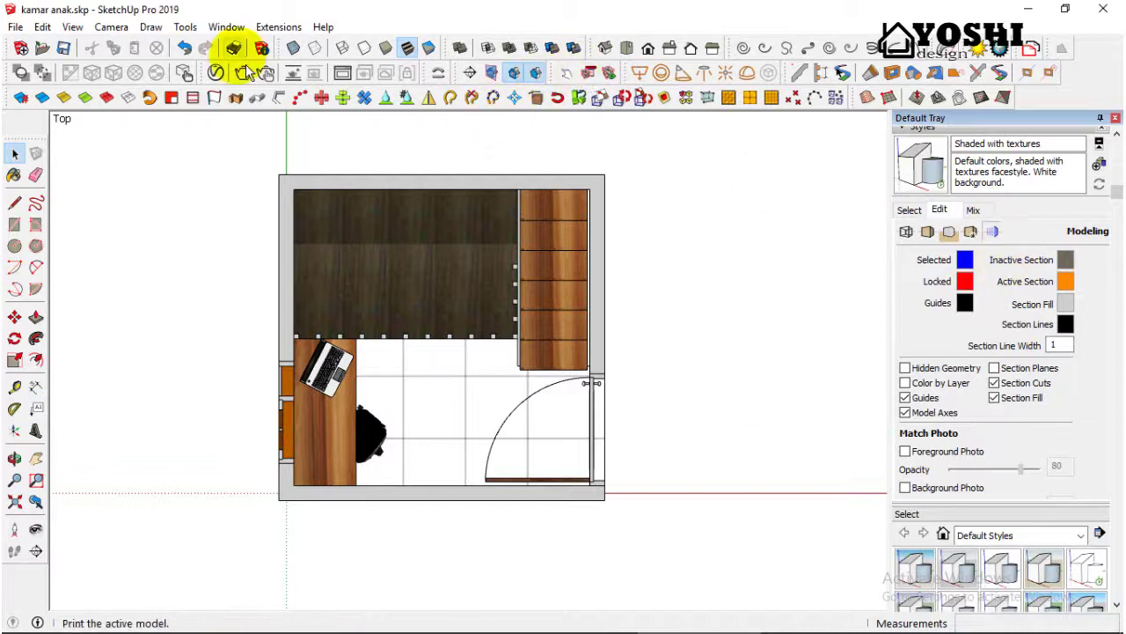
left_click(1115, 117)
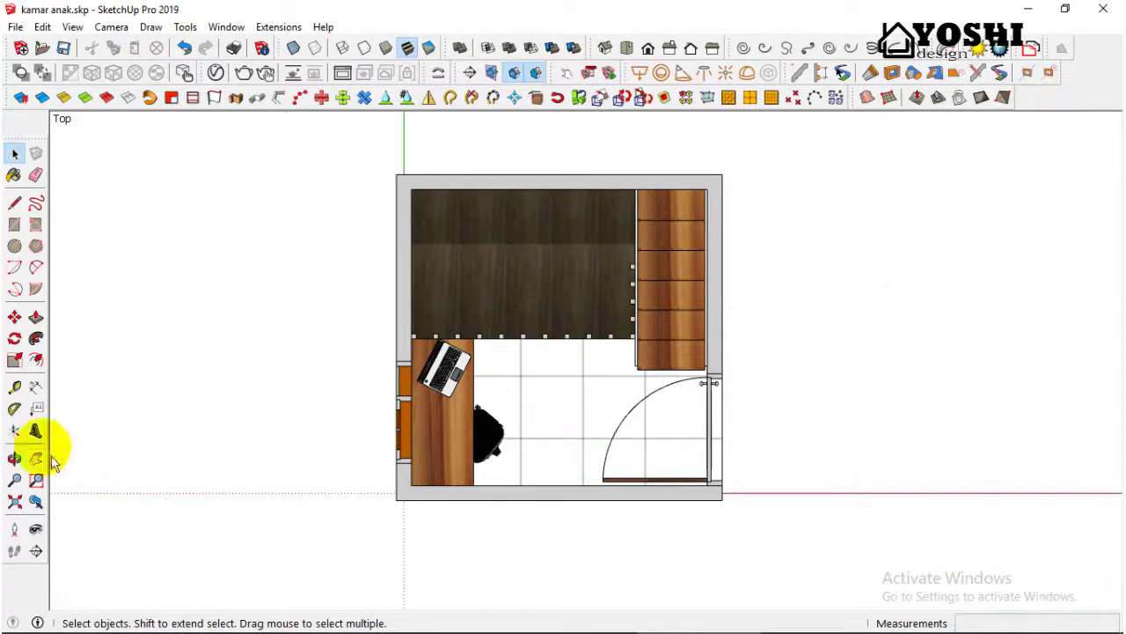
Pan the floor plan and save the top view as Scene 1.
left_click_drag(489, 435, 451, 448)
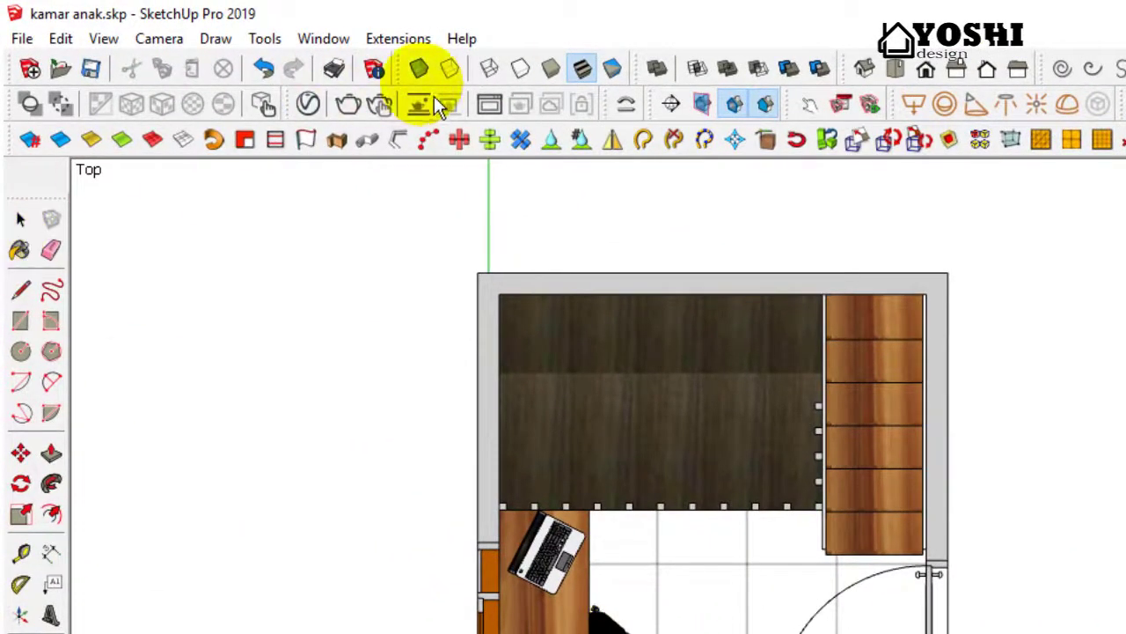
left_click(103, 39)
left_click(364, 436)
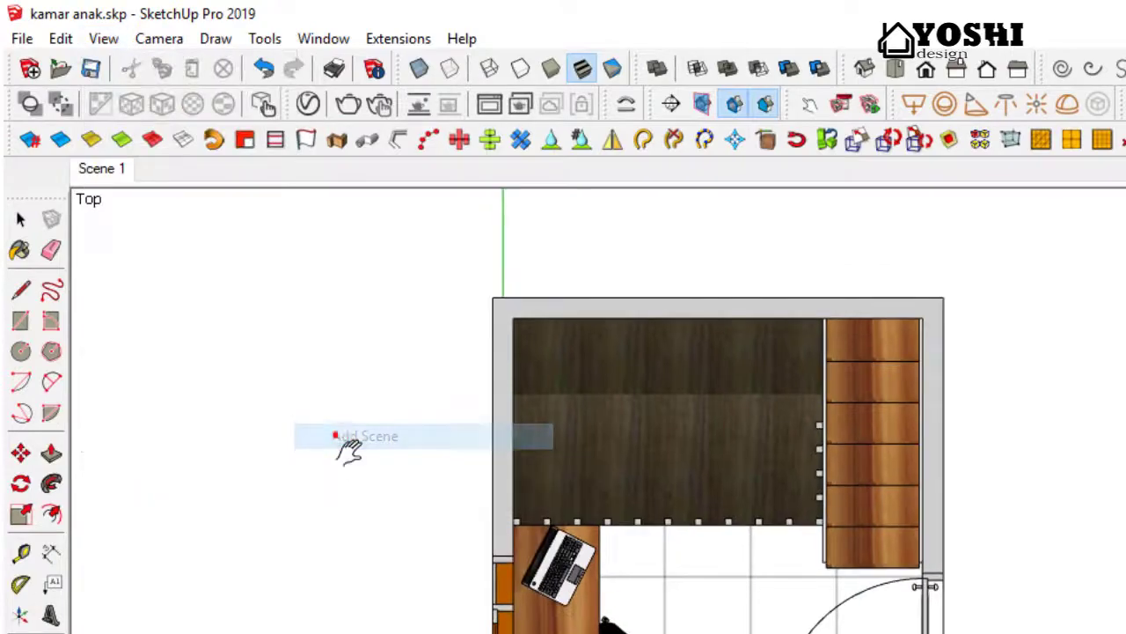
Orbit around the desk and laptop, then return to the Scene 1 plan view.
middle_click_drag(643, 603, 585, 325)
scroll(588, 326, "up", 3)
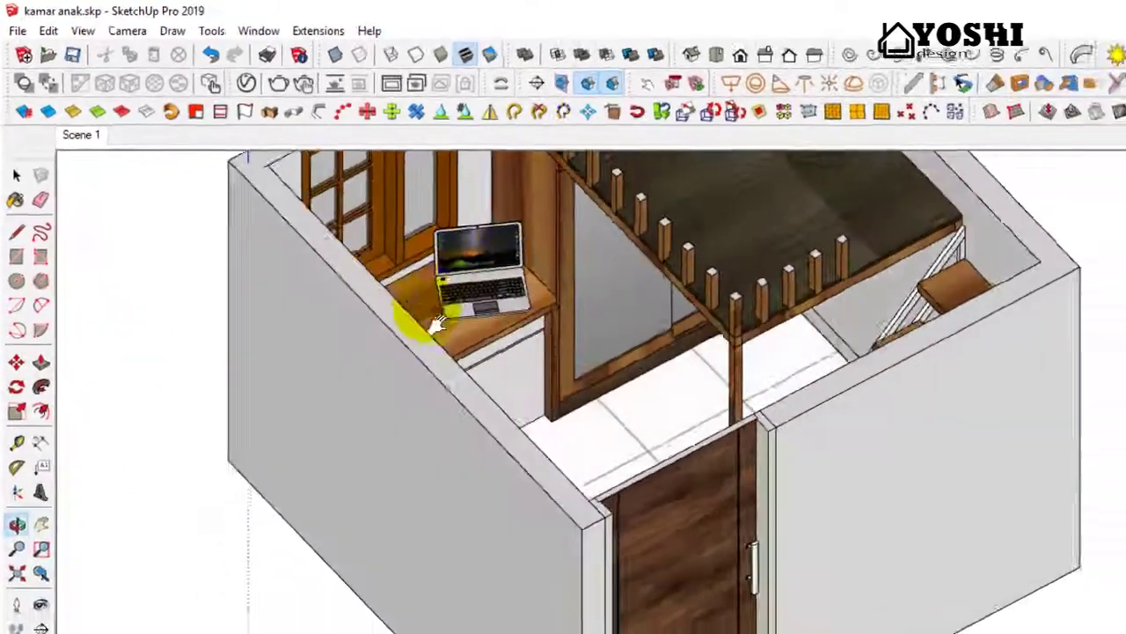
scroll(436, 318, "up", 3)
scroll(457, 264, "up", 1)
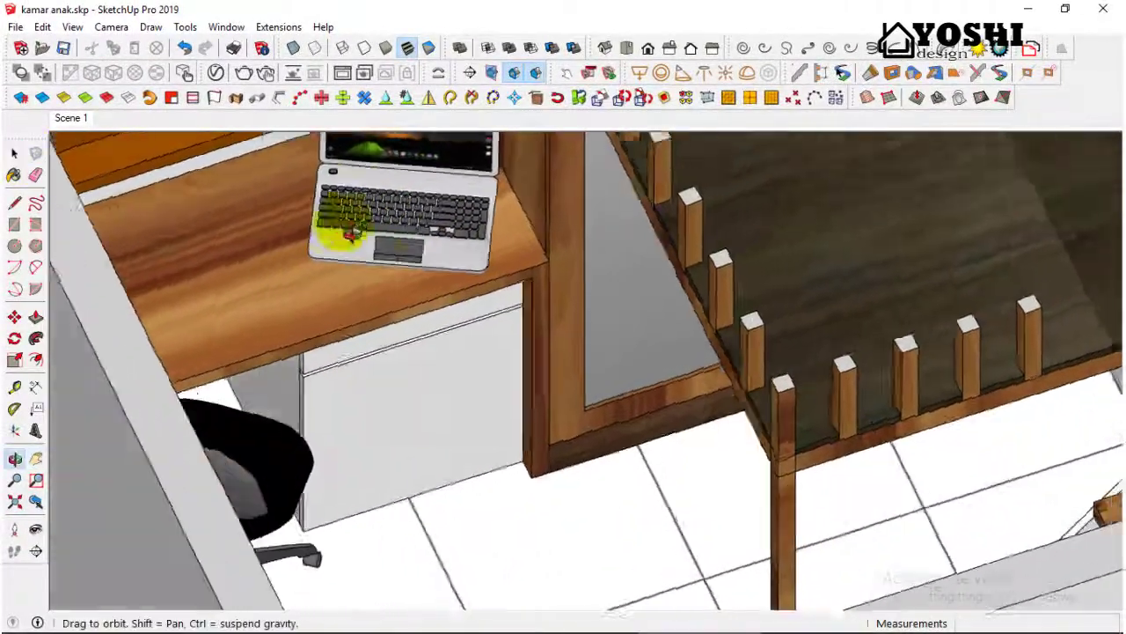
middle_click_drag(339, 239, 402, 272)
scroll(432, 307, "down", 1)
left_click(75, 118)
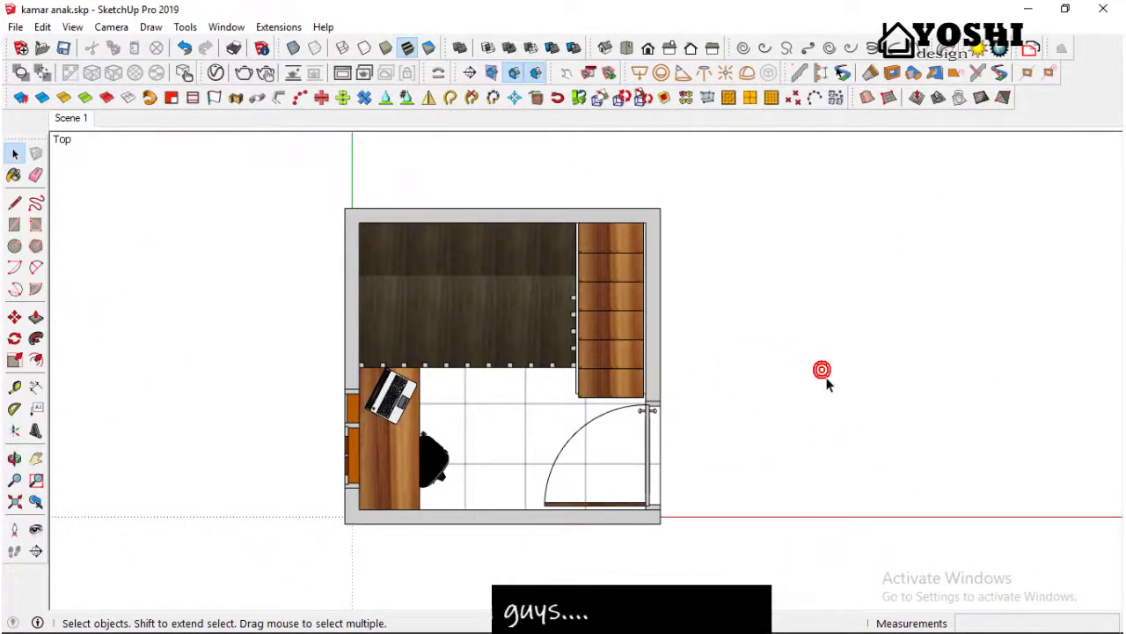
Tilt the plan into an isometric view of the room.
left_click(827, 384)
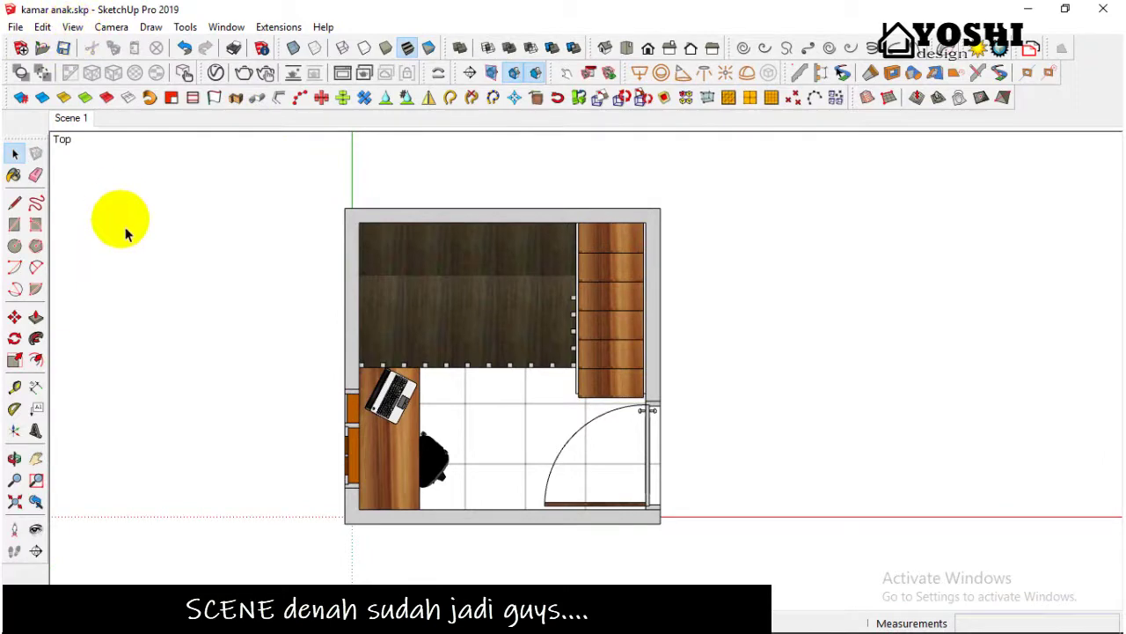
middle_click_drag(126, 234, 184, 142)
left_click(494, 74)
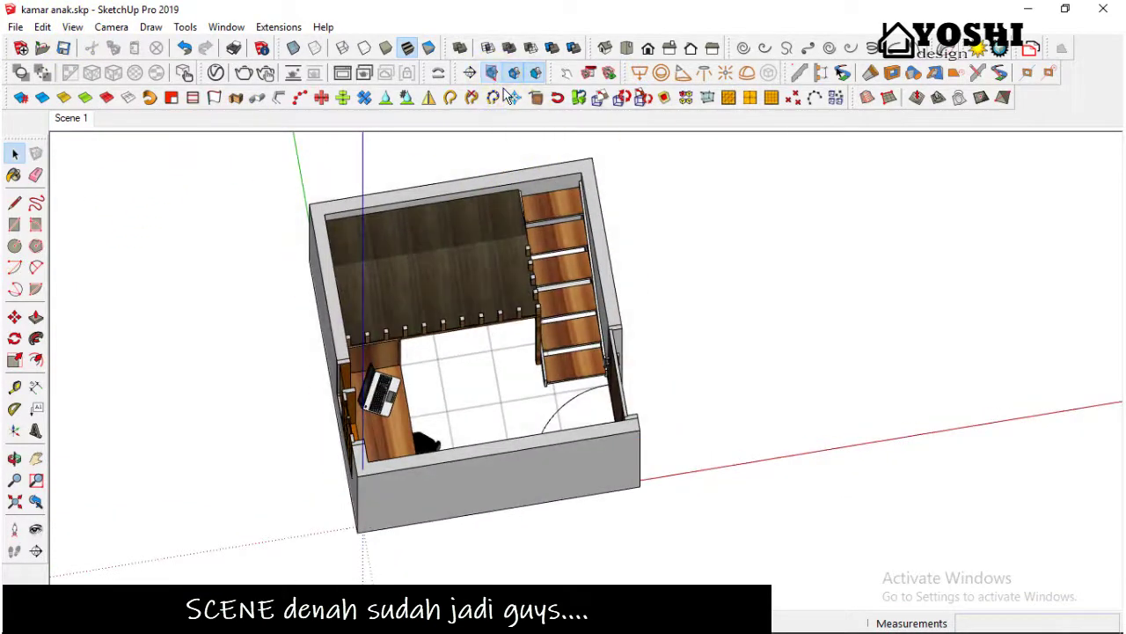
Orbit to an angled exterior view of the door wall and change the camera projection.
middle_click_drag(568, 219, 676, 382)
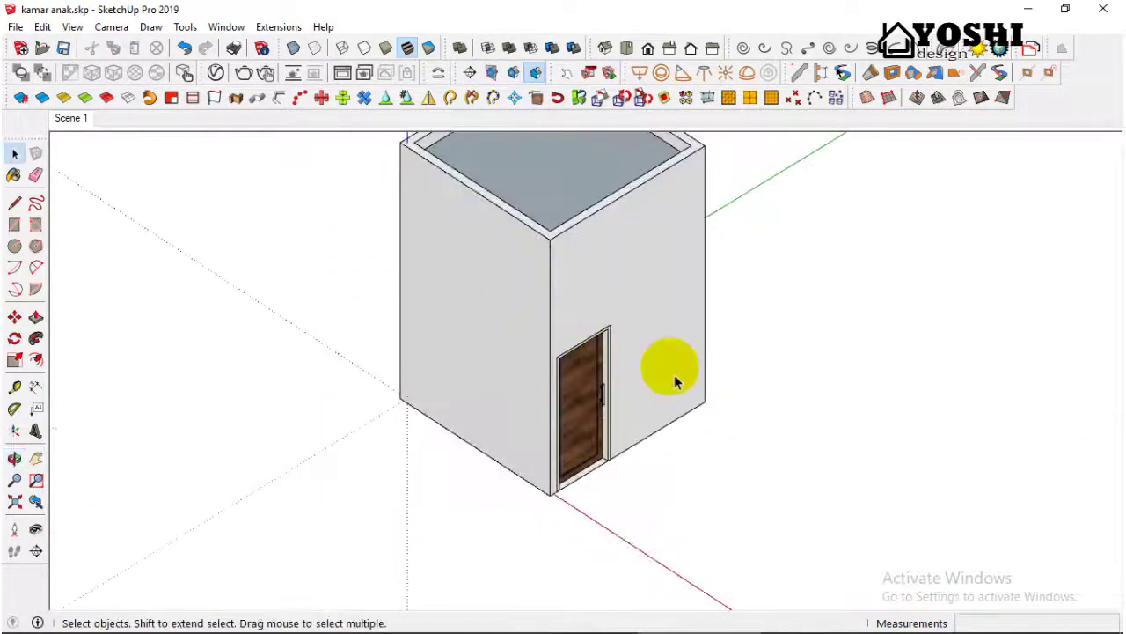
left_click(109, 26)
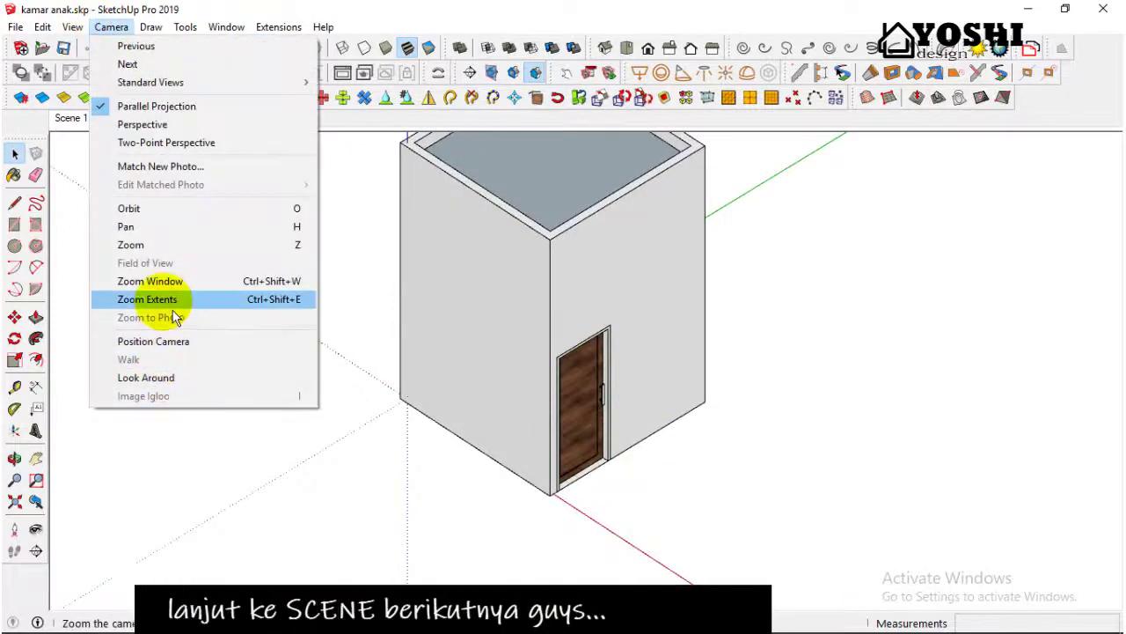
left_click(149, 124)
mouse_move(357, 284)
middle_mouse_down()
mouse_move(402, 378)
mouse_move(512, 315)
mouse_move(464, 314)
mouse_move(447, 340)
mouse_move(484, 317)
middle_mouse_up()
Add Scene 2 saving style changes as a new style, then return to Scene 1.
left_click(73, 26)
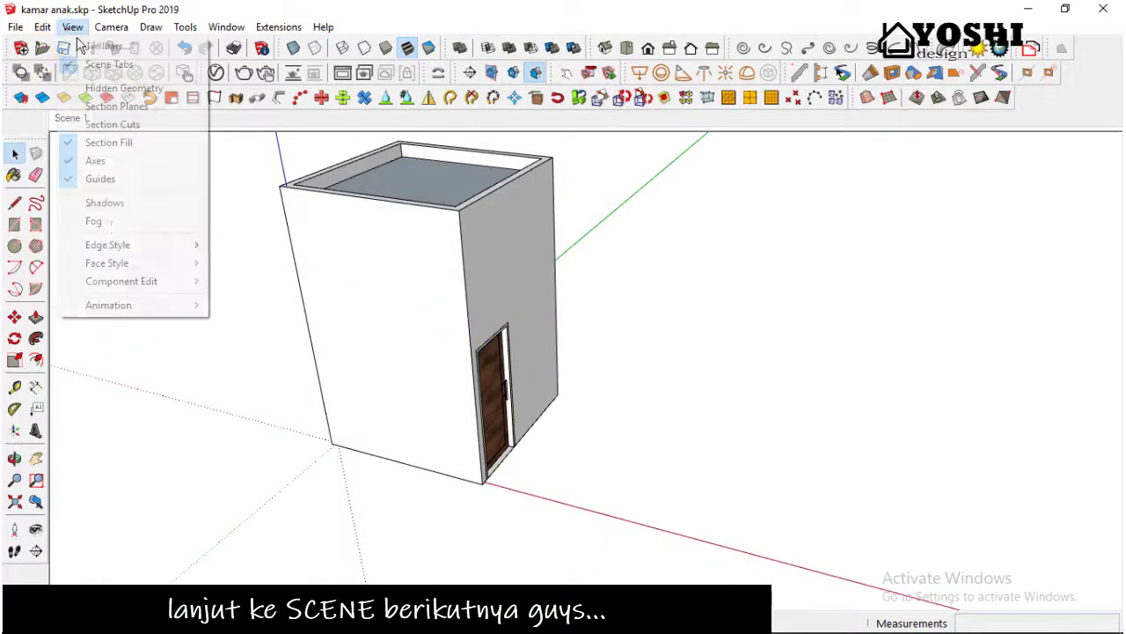
left_click(268, 304)
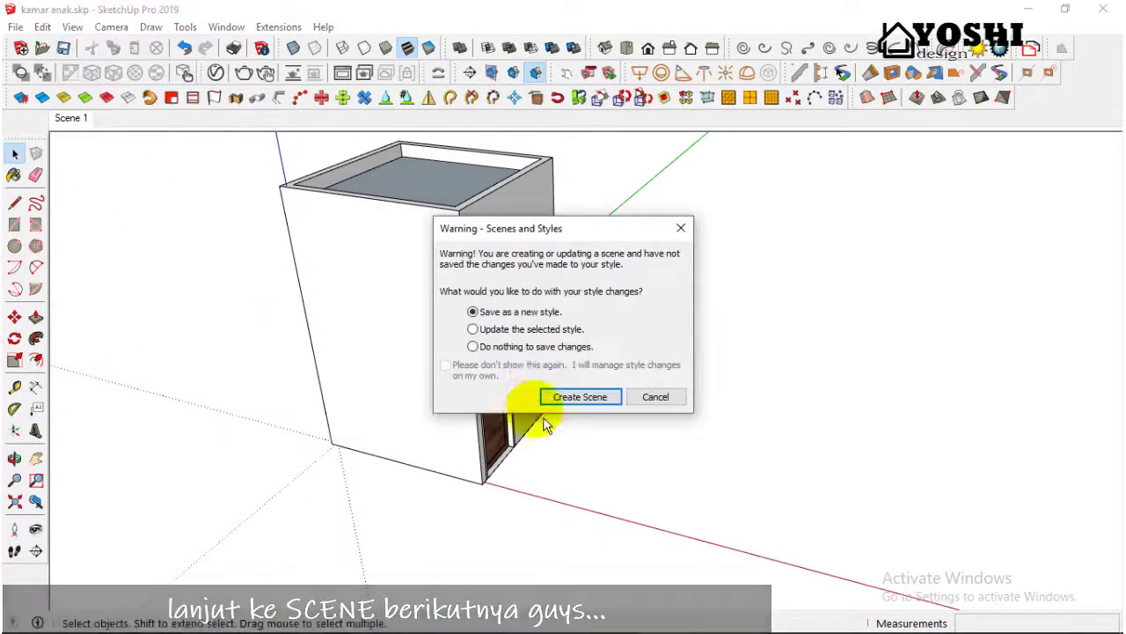
left_click(580, 397)
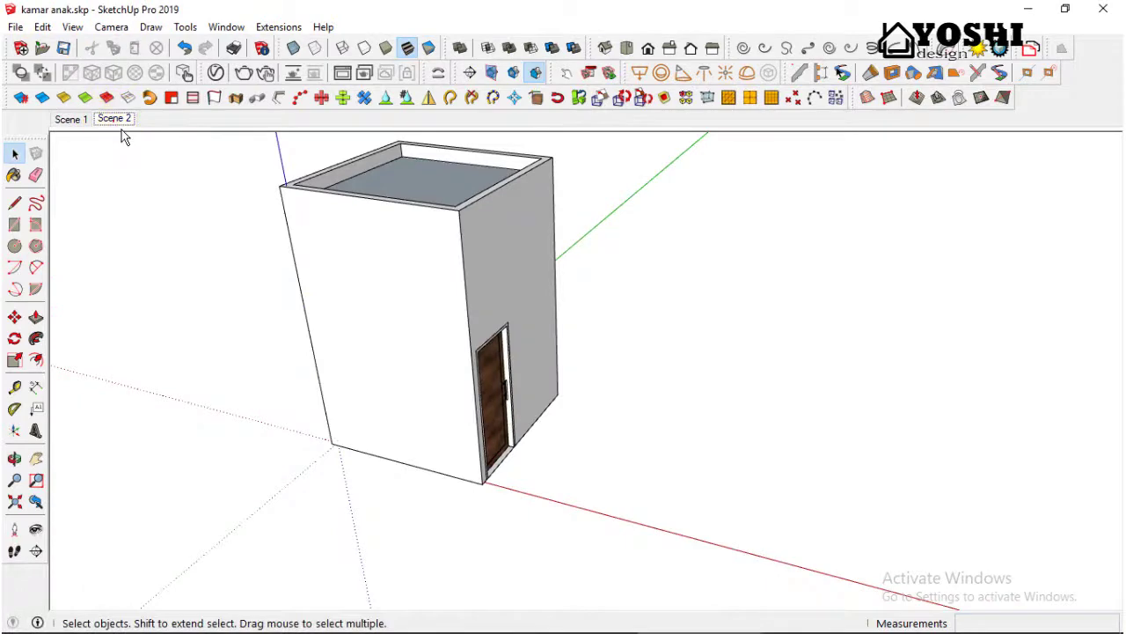
left_click(71, 130)
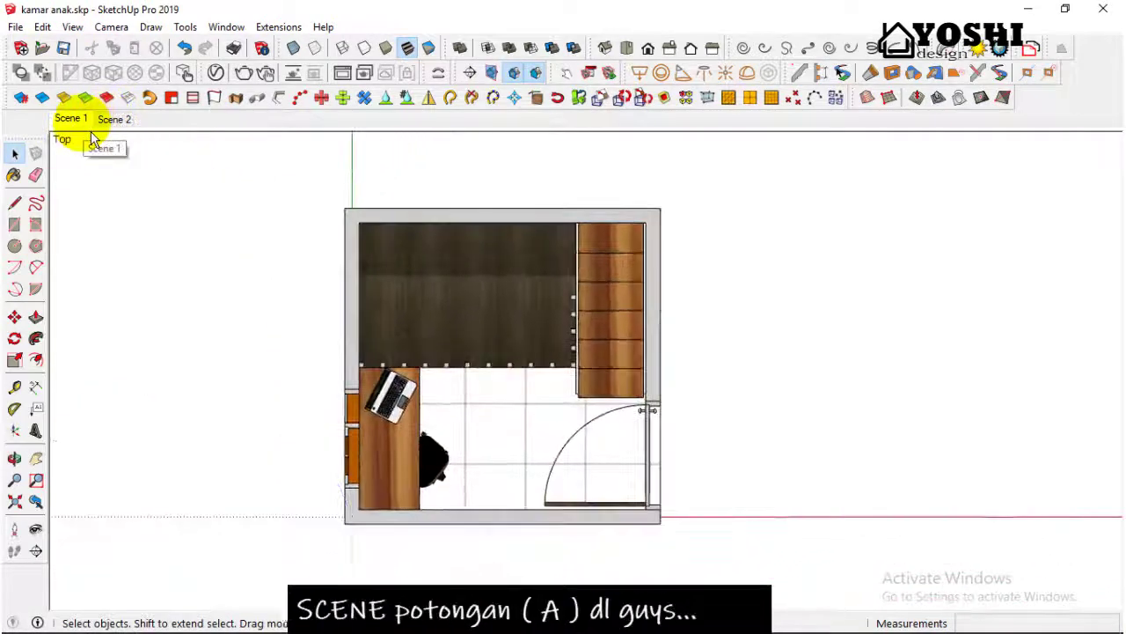
Move Scene 2 ahead of Scene 1 and switch between the two scenes.
right_click(120, 119)
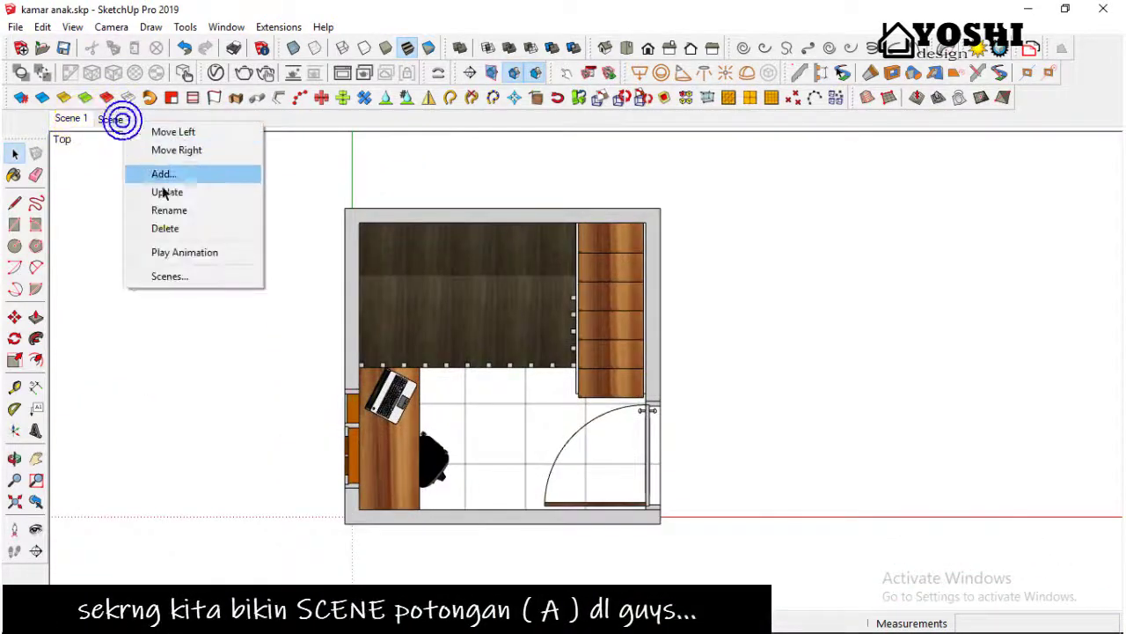
left_click(184, 140)
left_click(81, 123)
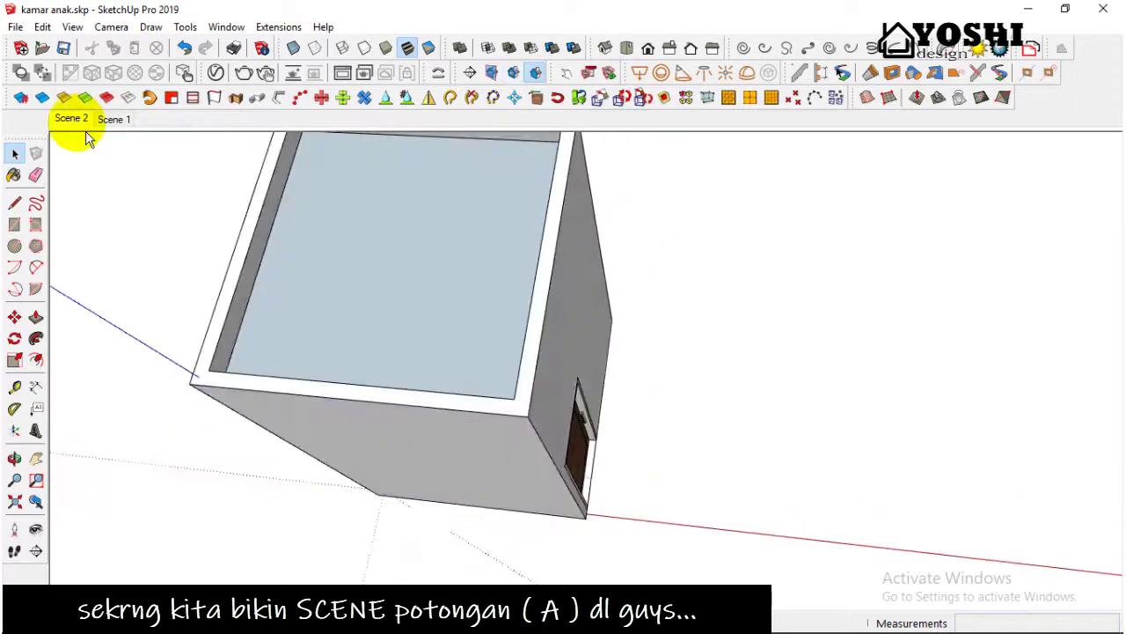
left_click(88, 123)
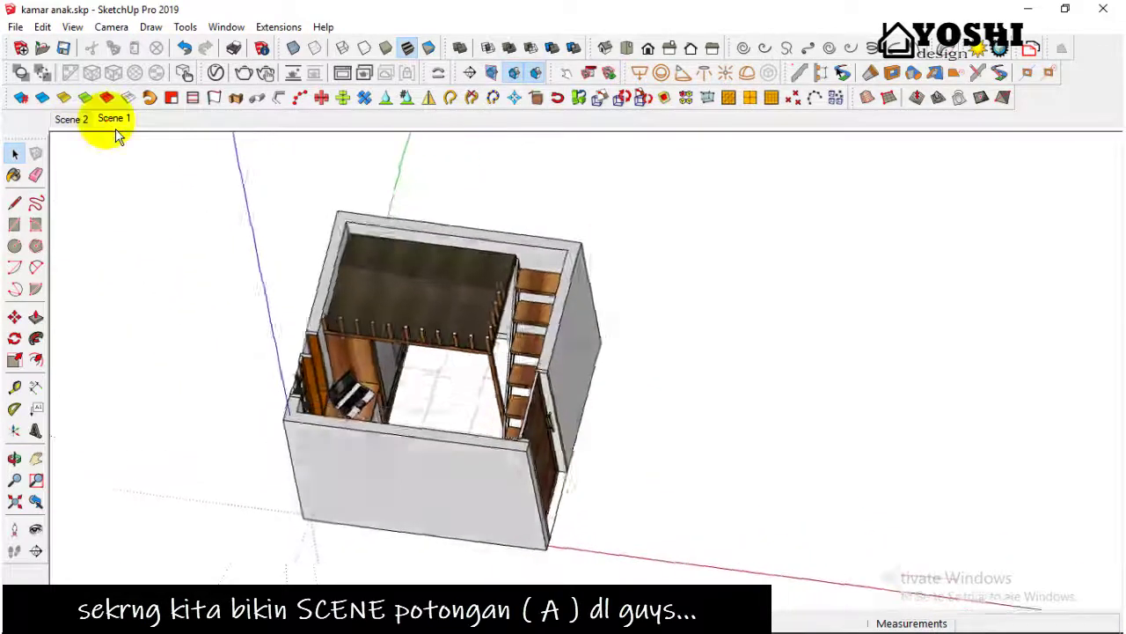
left_click(91, 129)
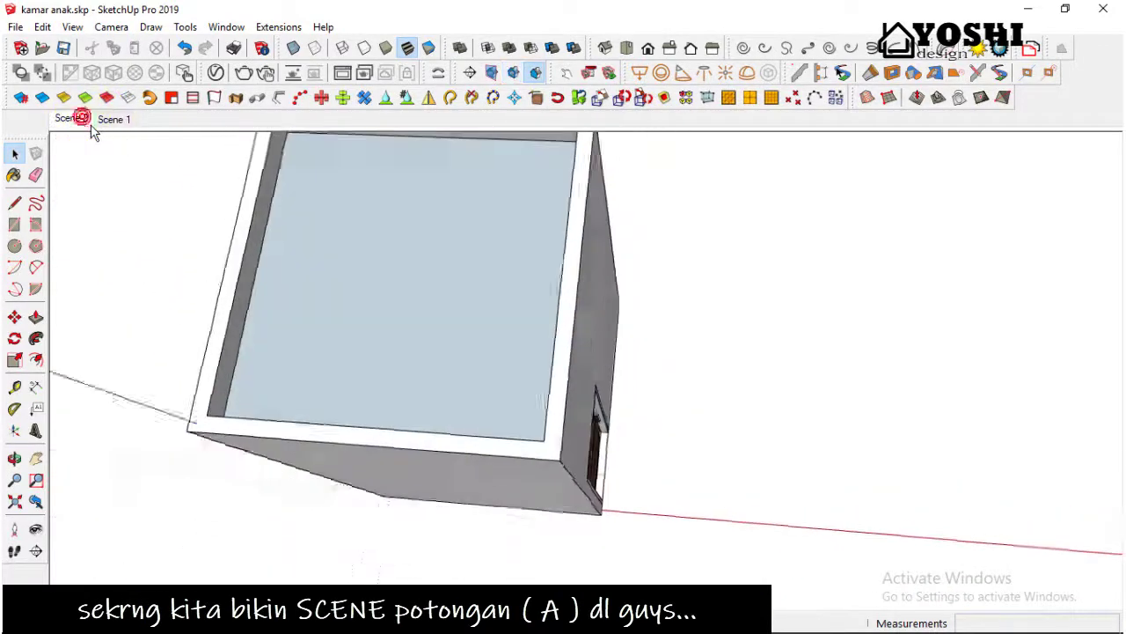
From the Front view, place a section plane on the wall to cut the room open.
left_click(648, 48)
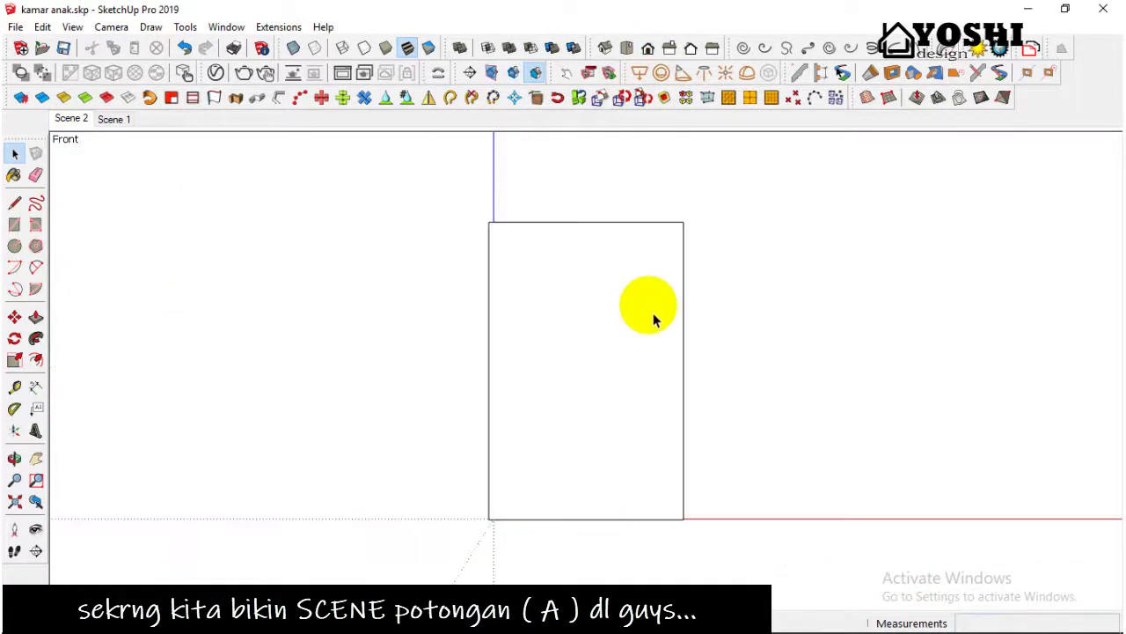
left_click(38, 555)
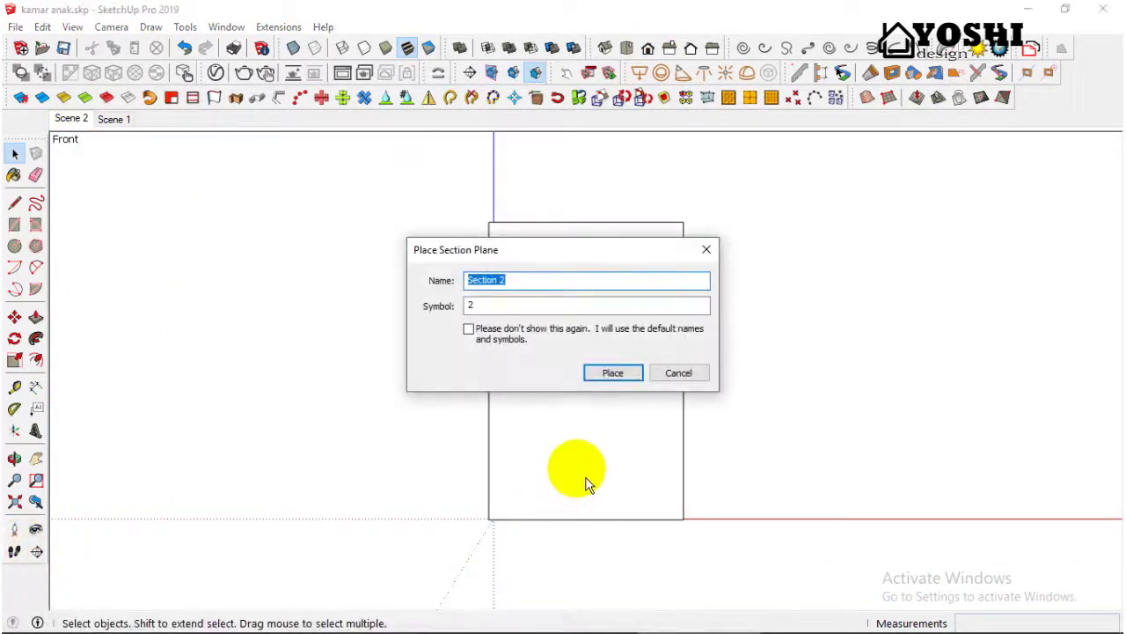
left_click(614, 374)
mouse_move(711, 457)
middle_mouse_down()
mouse_move(640, 461)
mouse_move(659, 458)
middle_mouse_up()
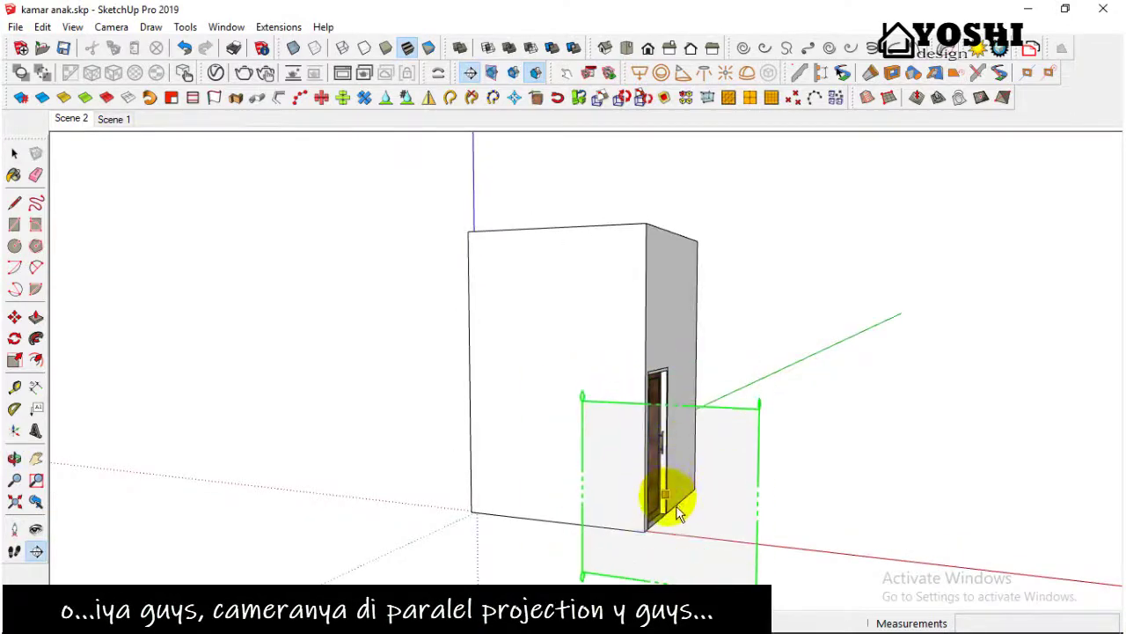
left_click(667, 530)
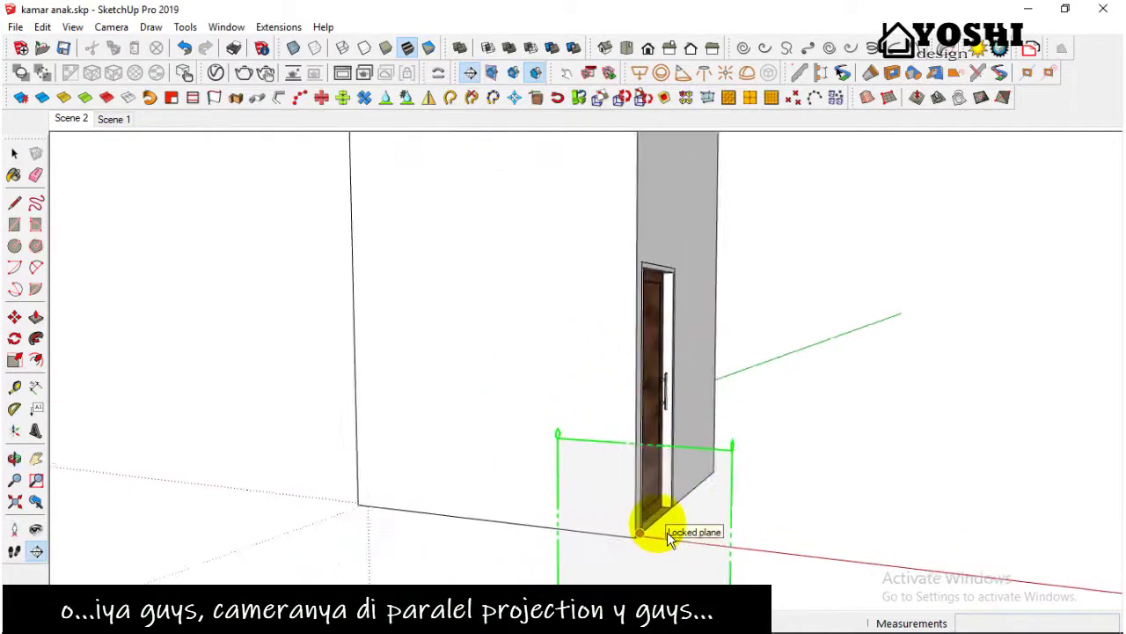
mouse_move(666, 538)
middle_mouse_down()
mouse_move(578, 466)
mouse_move(621, 495)
mouse_move(704, 484)
mouse_move(689, 486)
middle_mouse_up()
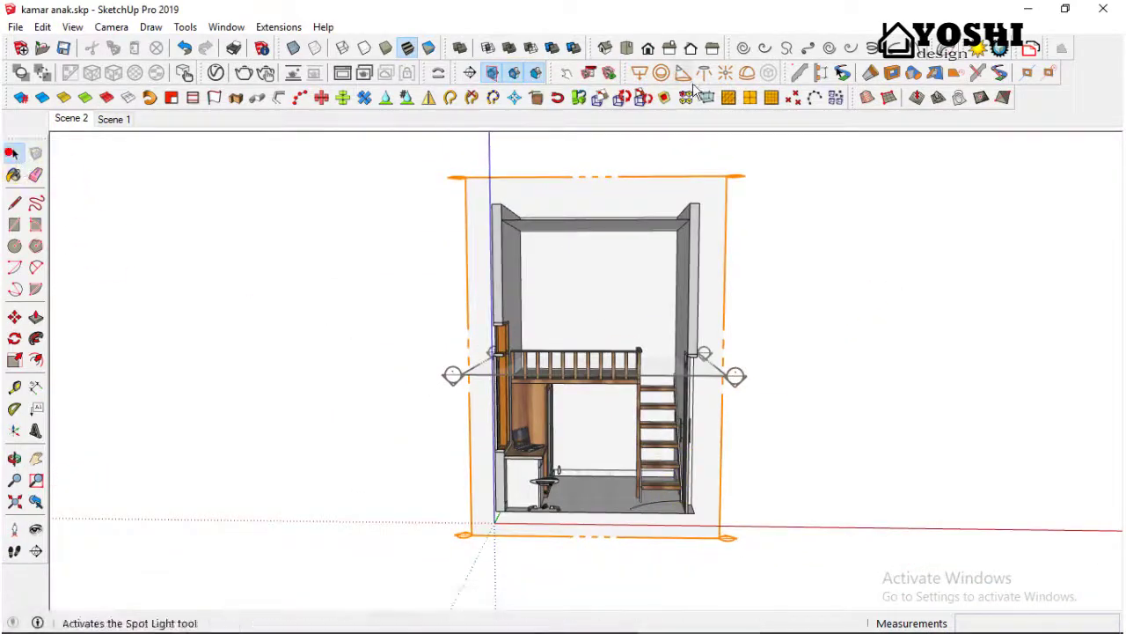
Show the Front view in Parallel Projection with the section plane marker hidden.
left_click(647, 48)
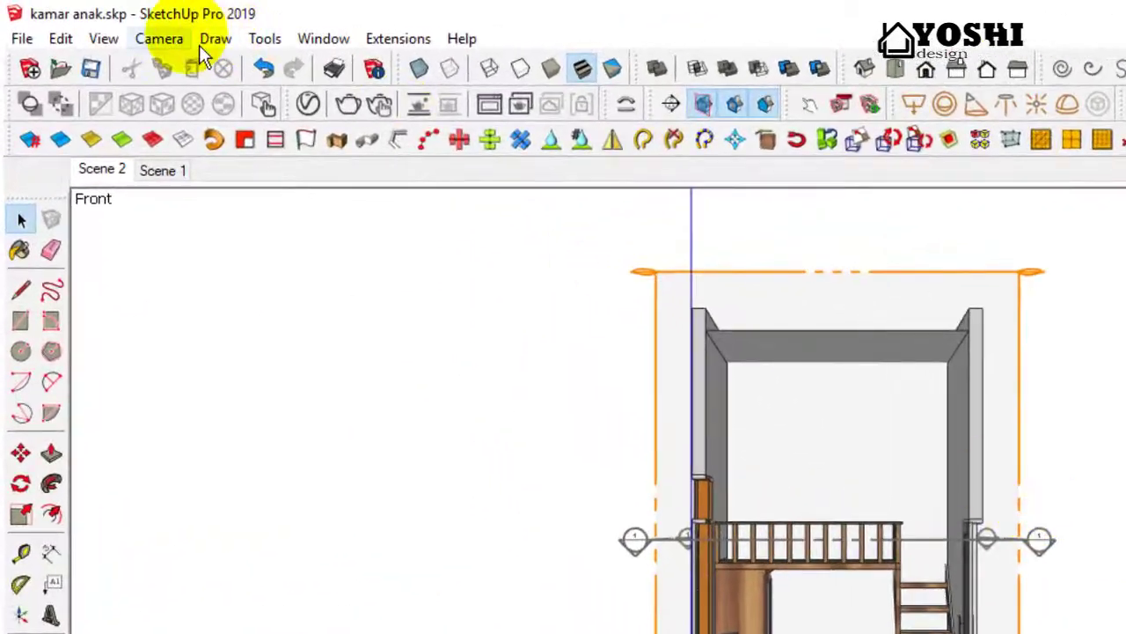
left_click(160, 39)
left_click(224, 157)
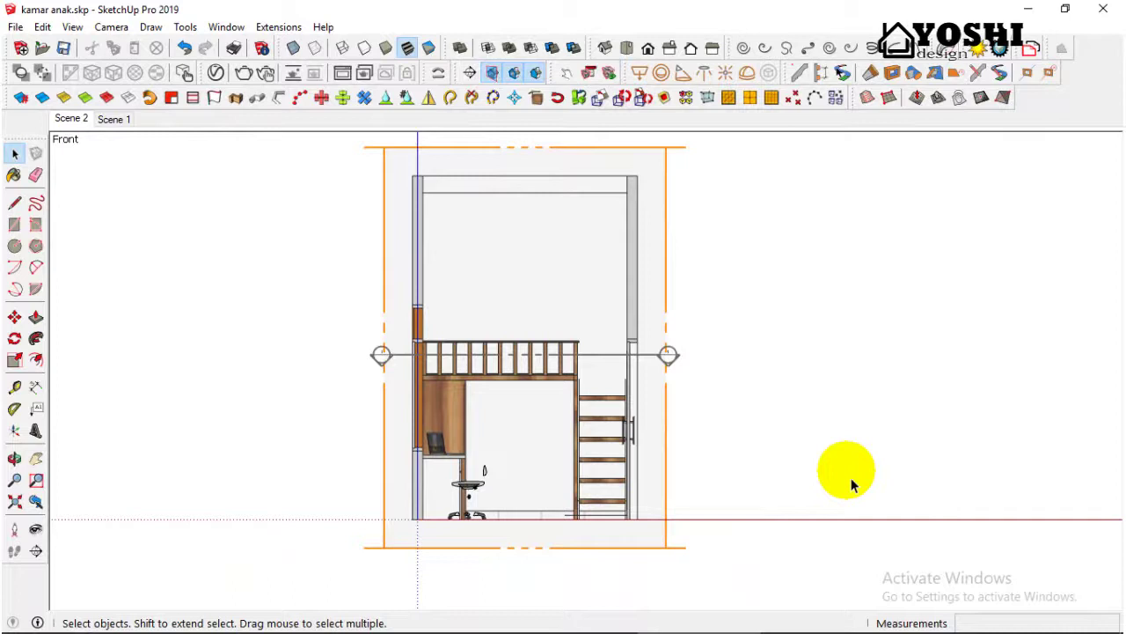
left_click(492, 72)
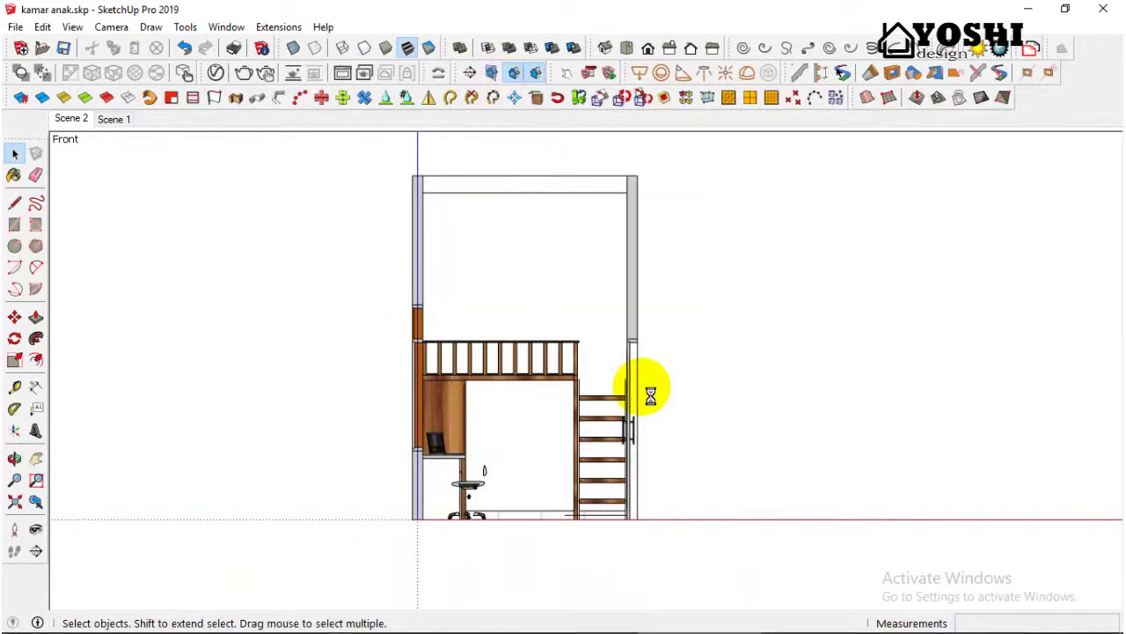
Zoom in on the chair, then pick Paint Bucket and expand the Layers panel.
scroll(650, 396, "up", 1)
mouse_move(648, 407)
middle_mouse_down()
mouse_move(414, 493)
mouse_move(552, 463)
middle_mouse_up()
scroll(402, 503, "up", 3)
scroll(447, 485, "up", 3)
scroll(432, 463, "down", 2)
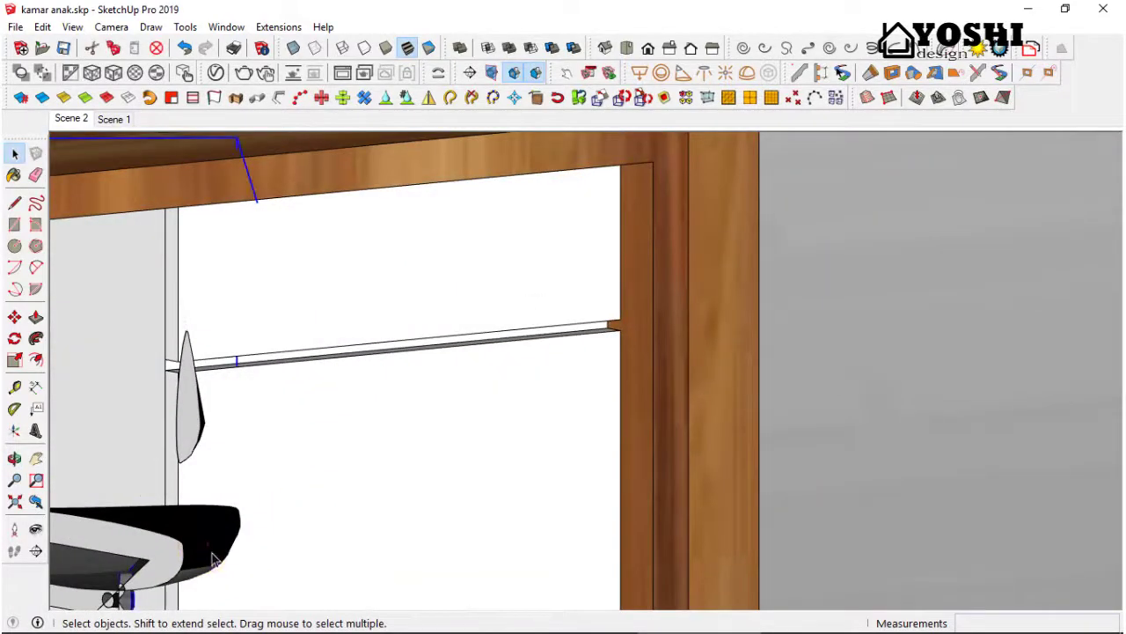
scroll(563, 390, "down", 2)
scroll(568, 393, "down", 2)
scroll(567, 393, "down", 2)
scroll(548, 377, "down", 1)
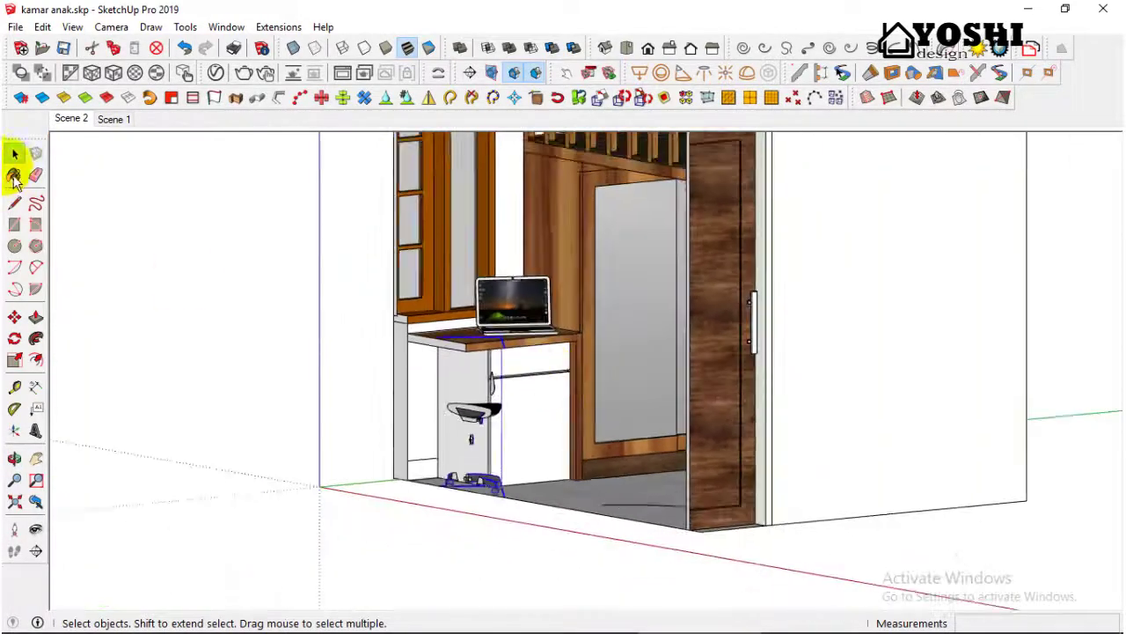
left_click(14, 176)
left_click(933, 415)
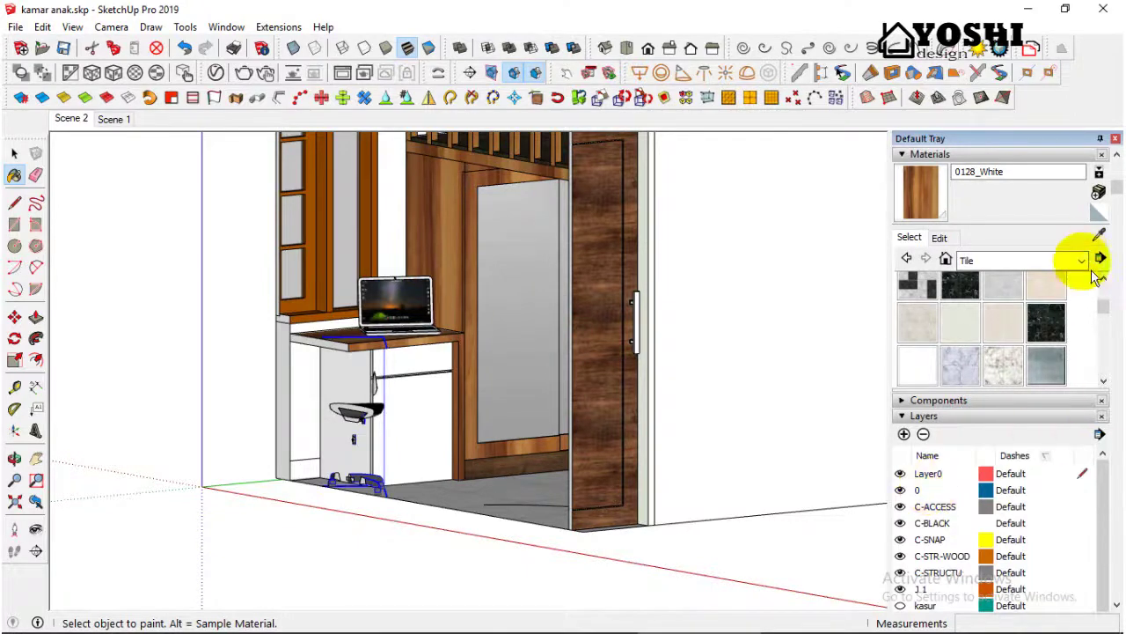
Move the selected desk chair onto the hidden kursi layer in Entity Info.
scroll(933, 585, "down", 5)
left_click(920, 457)
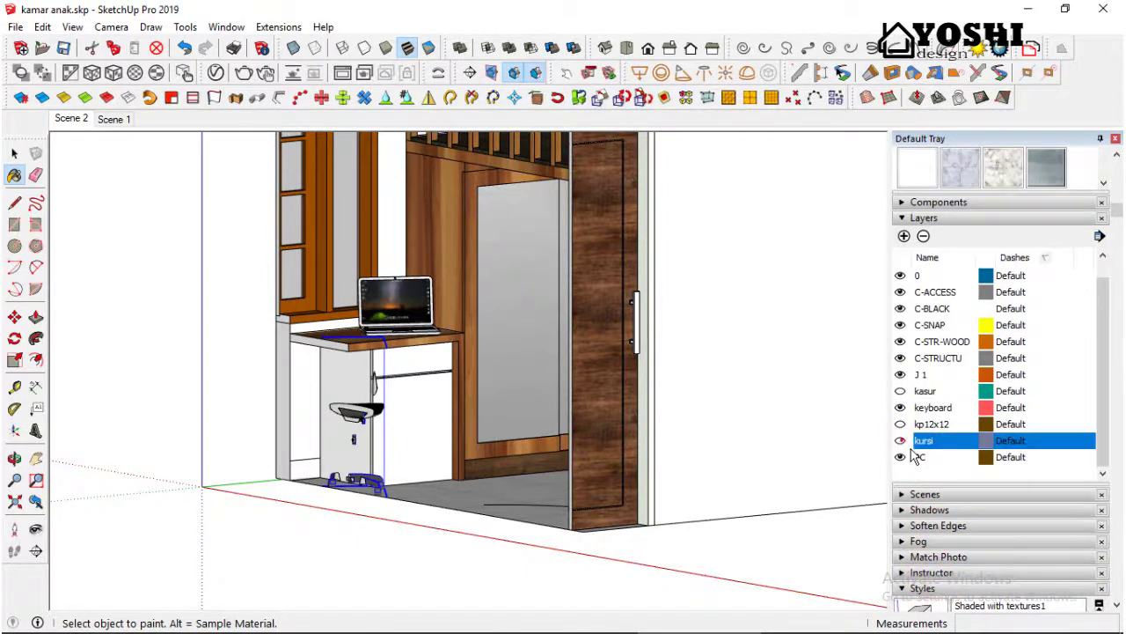
scroll(992, 189, "up", 5)
left_click(1075, 199)
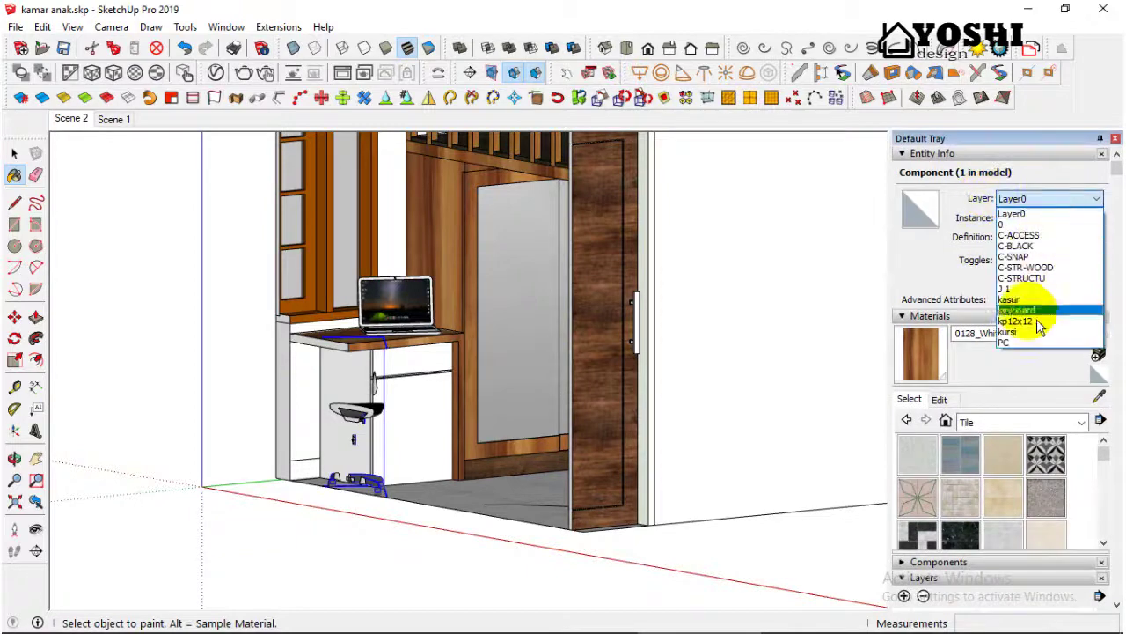
left_click(1021, 332)
Return to the Select tool and view the model straight from the front.
scroll(604, 326, "down", 3)
left_click(16, 154)
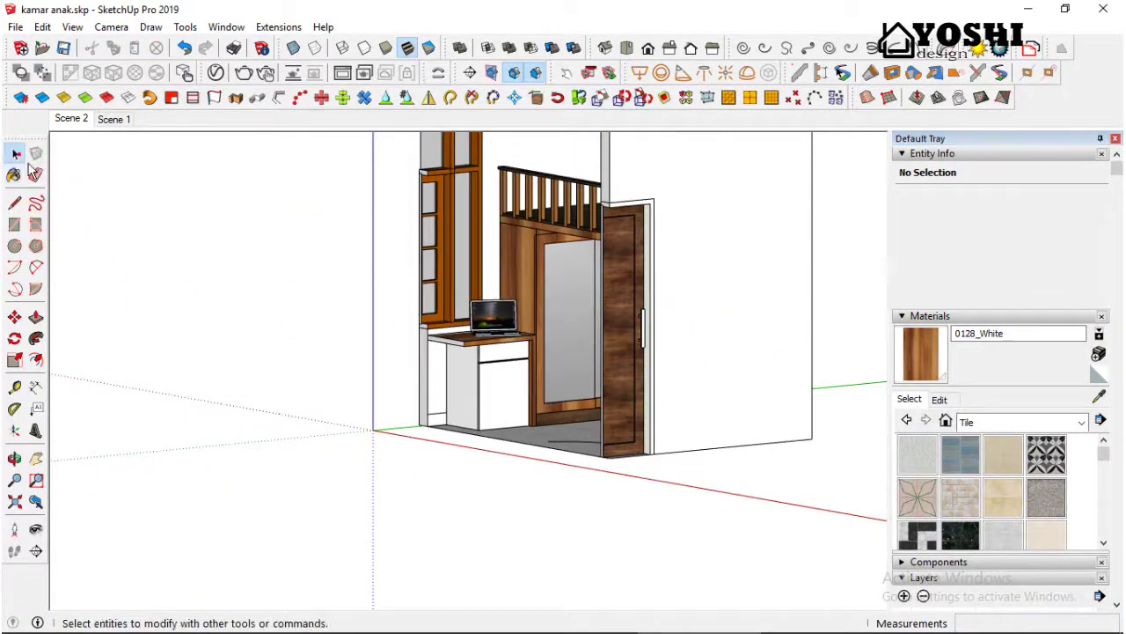
left_click(648, 48)
scroll(437, 373, "up", 2)
Push the desk cabinet's base face in about 8 cm with Push/Pull.
scroll(415, 490, "up", 1)
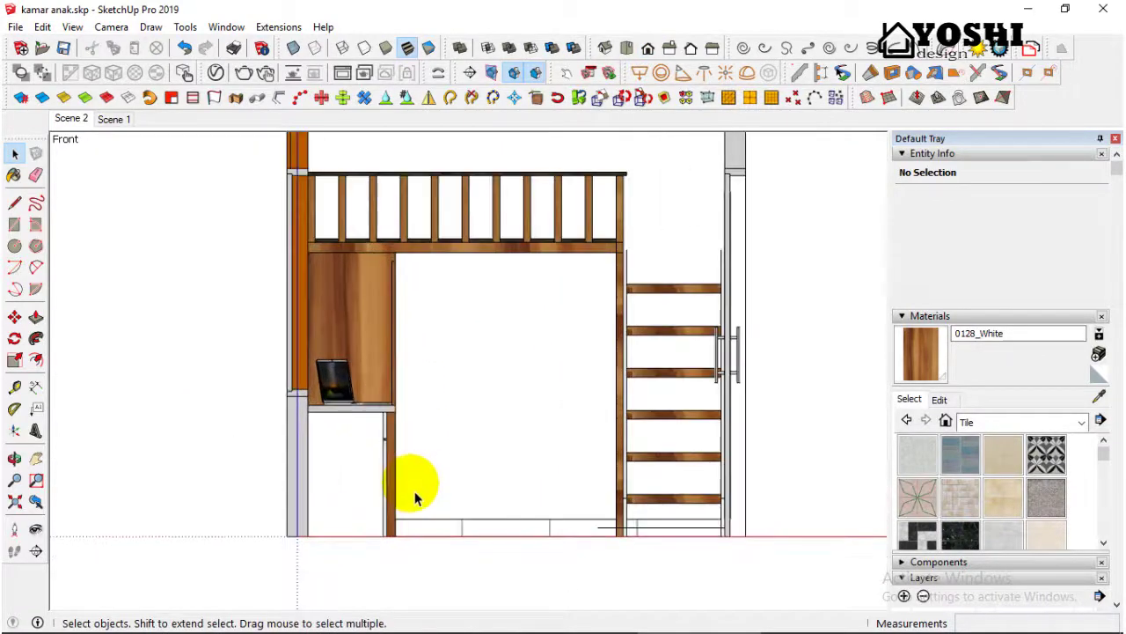
mouse_move(412, 493)
middle_mouse_down()
mouse_move(365, 518)
mouse_move(382, 427)
middle_mouse_up()
scroll(335, 453, "up", 2)
left_click(35, 317)
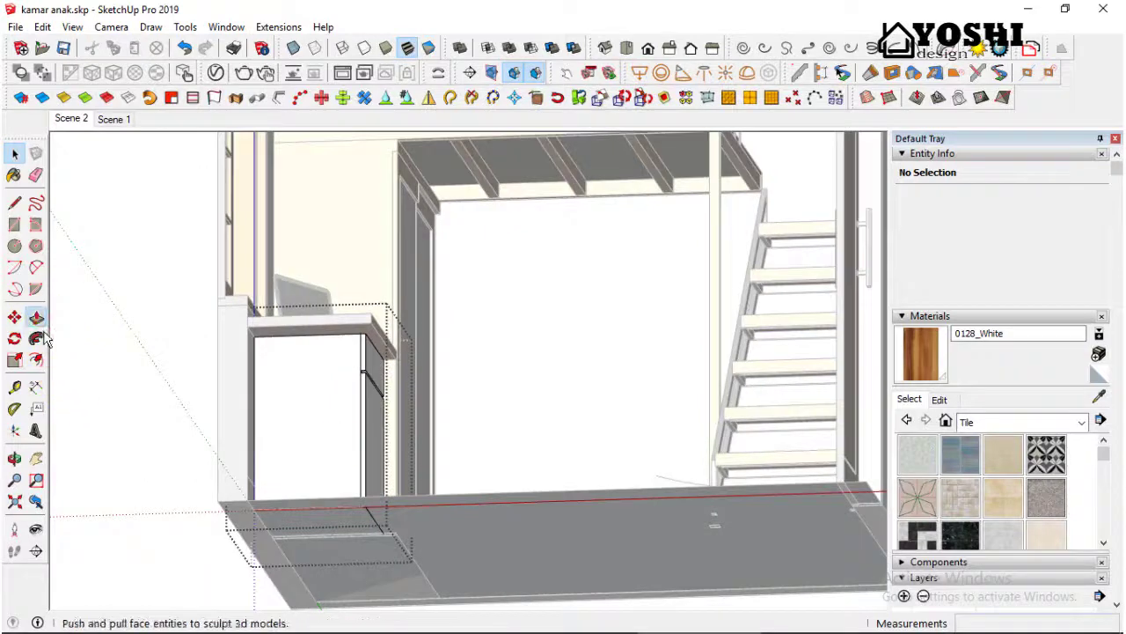
left_click(335, 515)
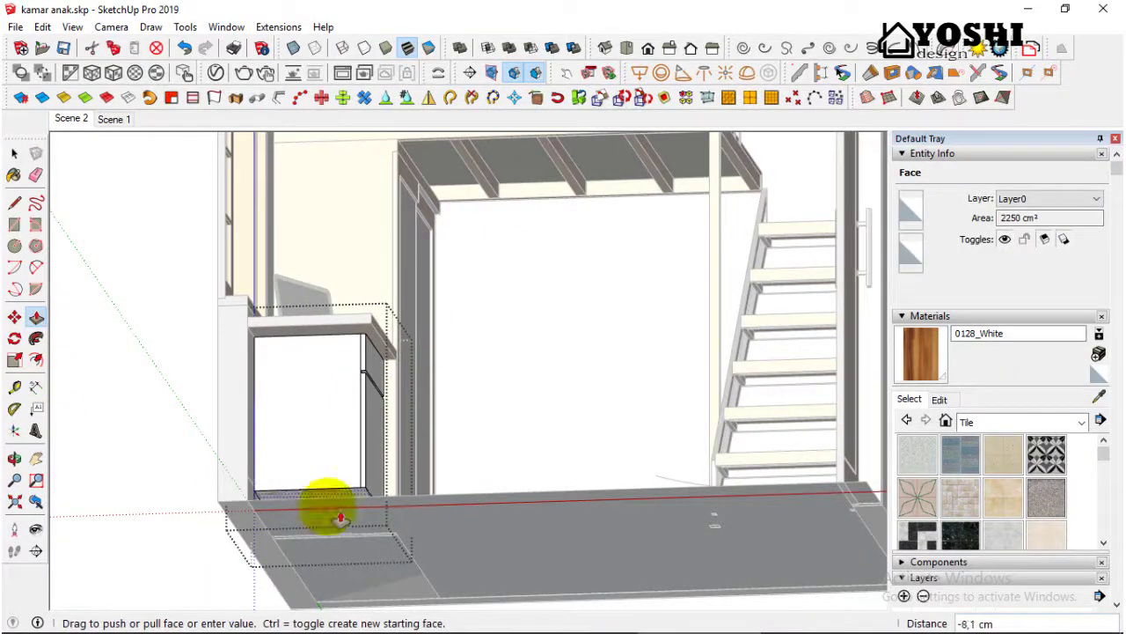
left_click(340, 519)
Show the front view, close the Default Tray, and centre the front elevation.
left_click(14, 153)
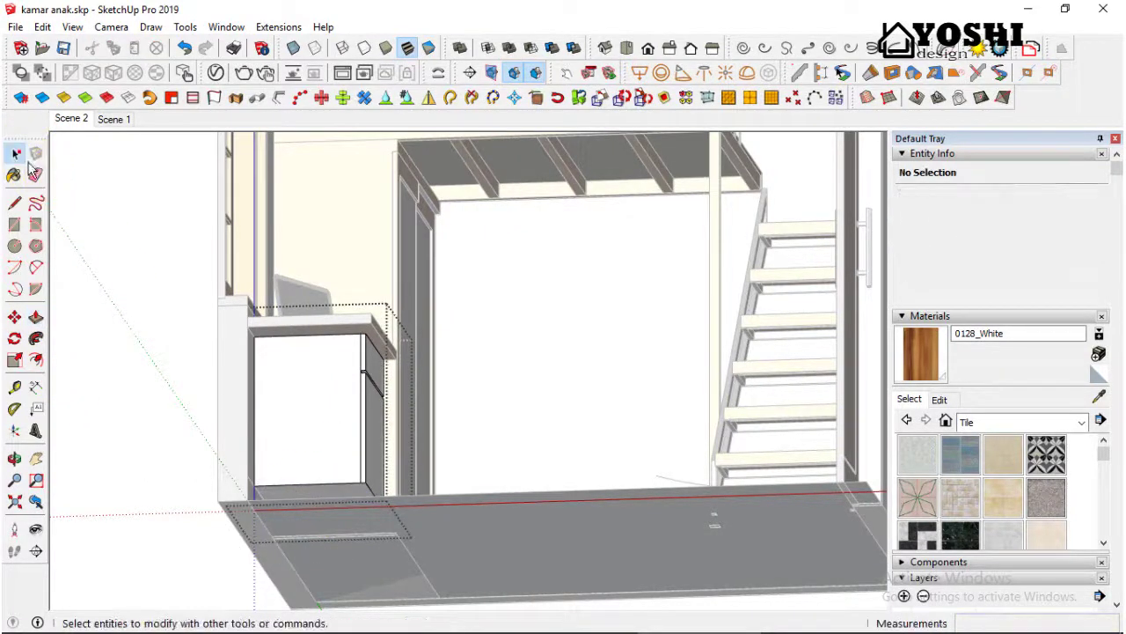
left_click(648, 47)
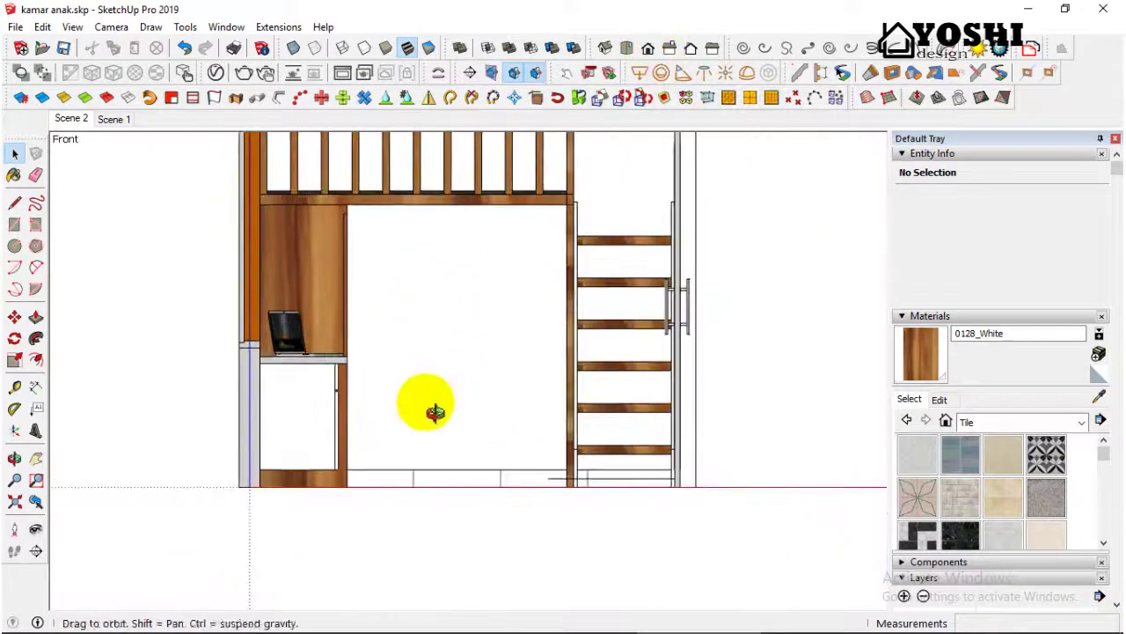
scroll(385, 434, "down", 2)
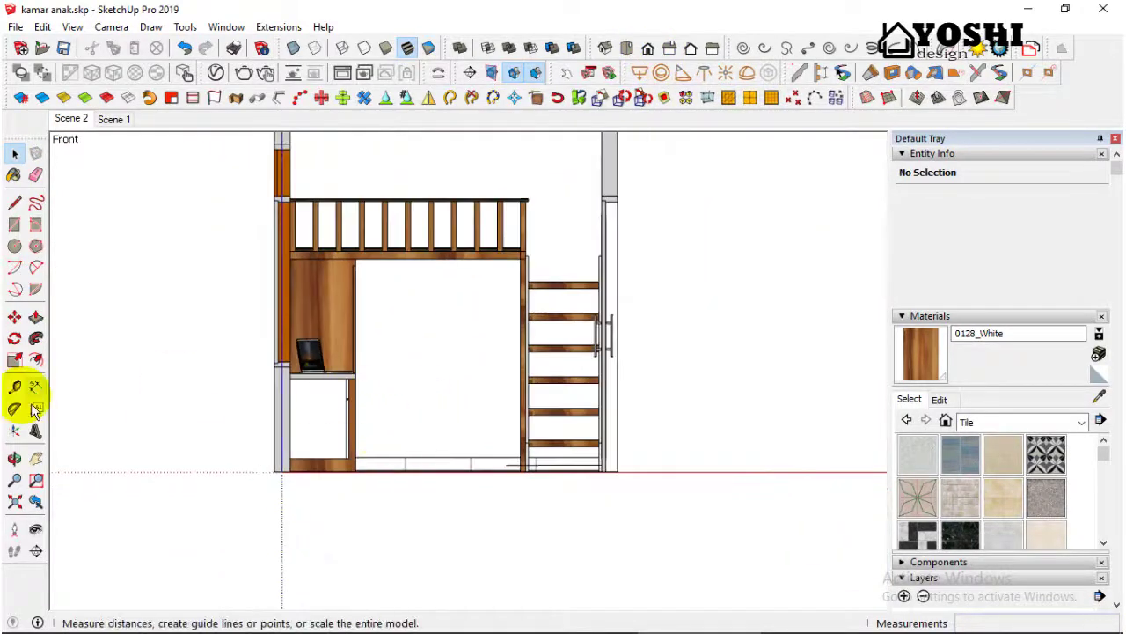
left_click(36, 459)
left_click_drag(176, 363, 185, 397)
left_click(1115, 138)
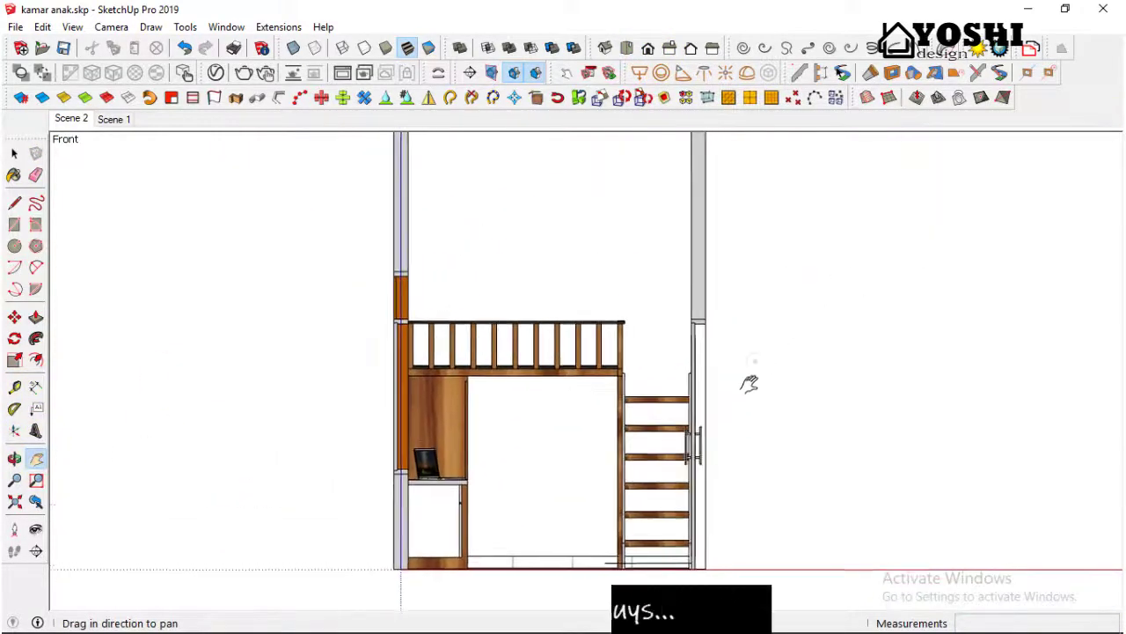
left_click_drag(767, 367, 696, 402)
scroll(692, 407, "down", 1)
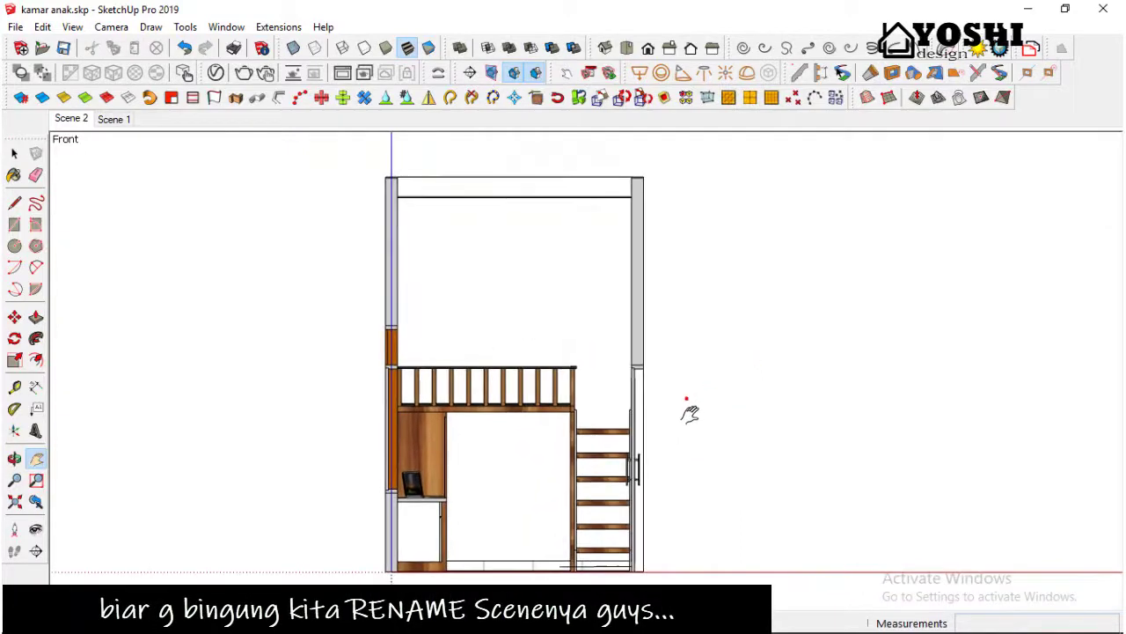
Add a new scene from the current front section view and name it pot A.
left_click(74, 27)
left_click(256, 305)
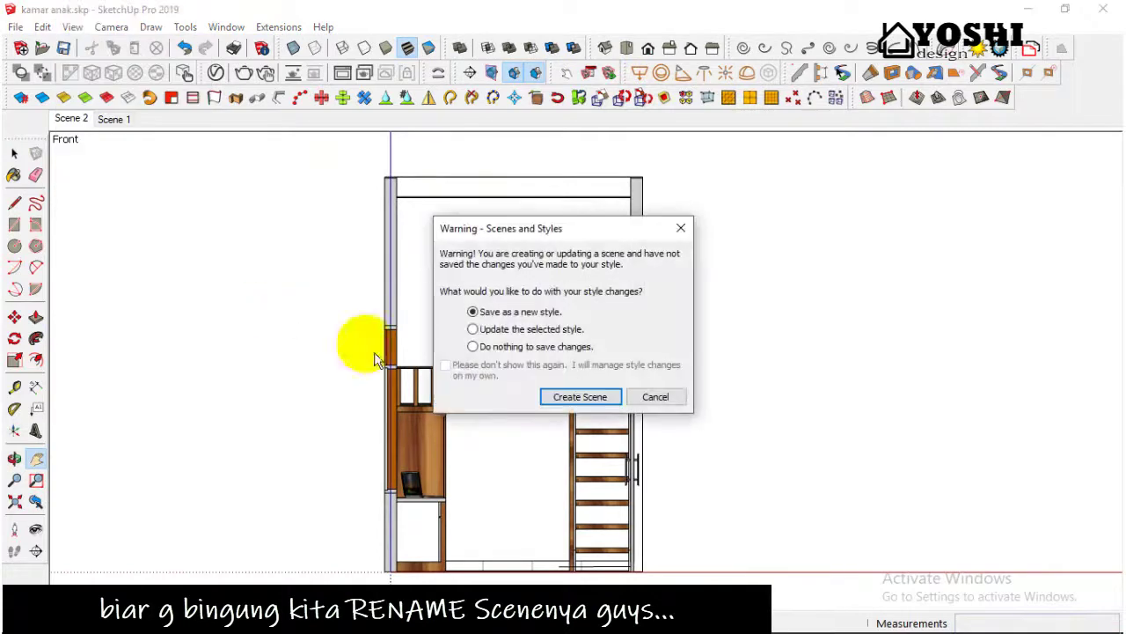
left_click(581, 398)
right_click(119, 118)
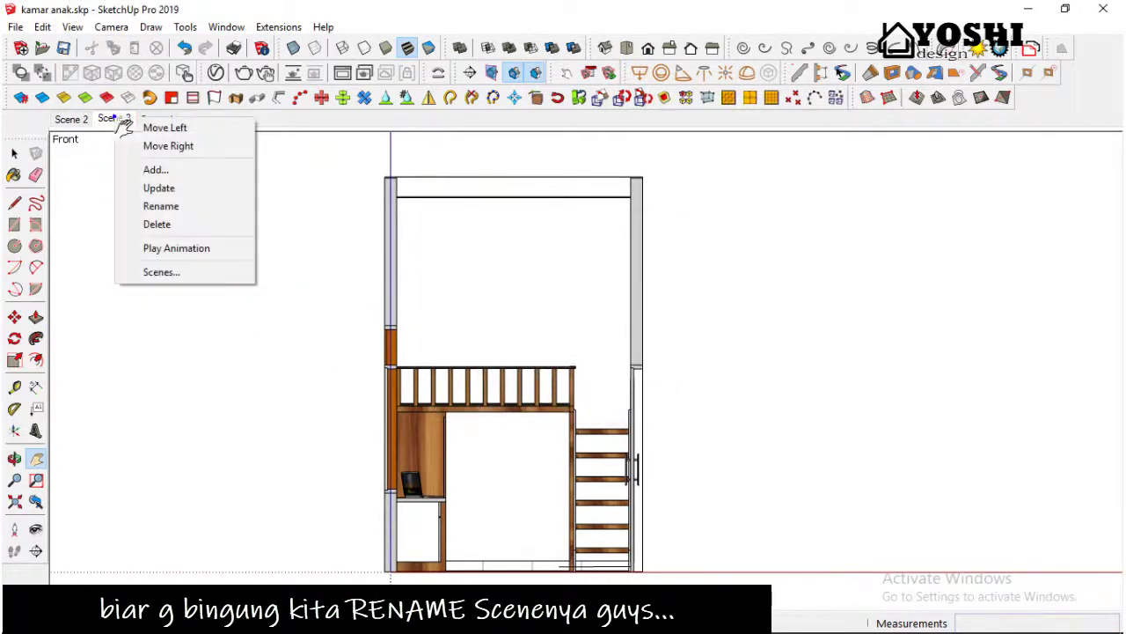
left_click(161, 206)
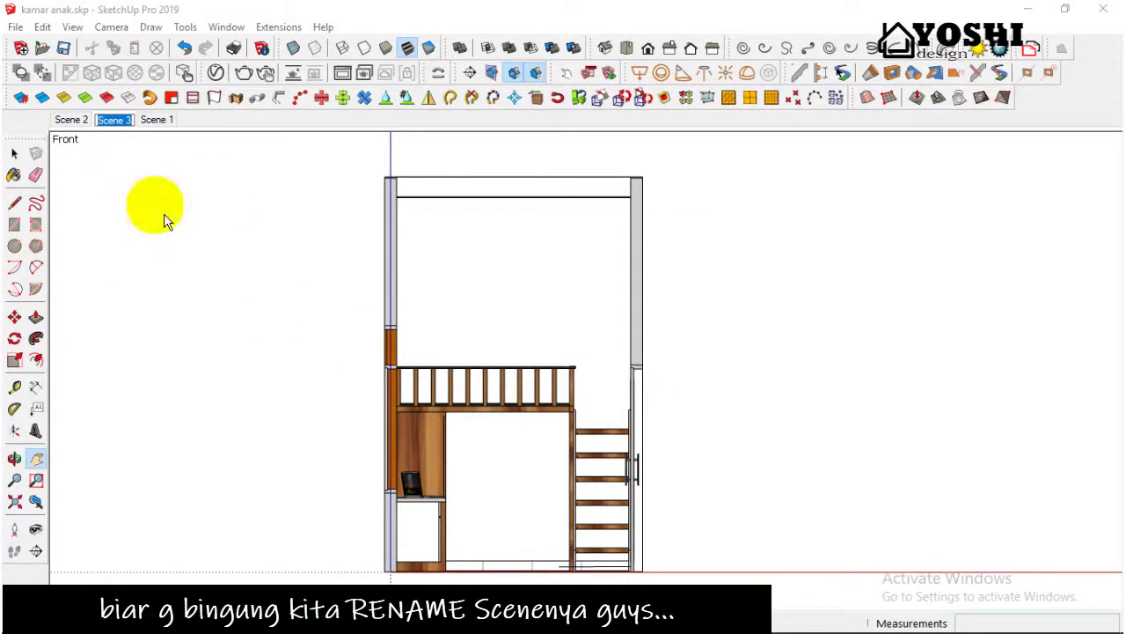
type("Spot")
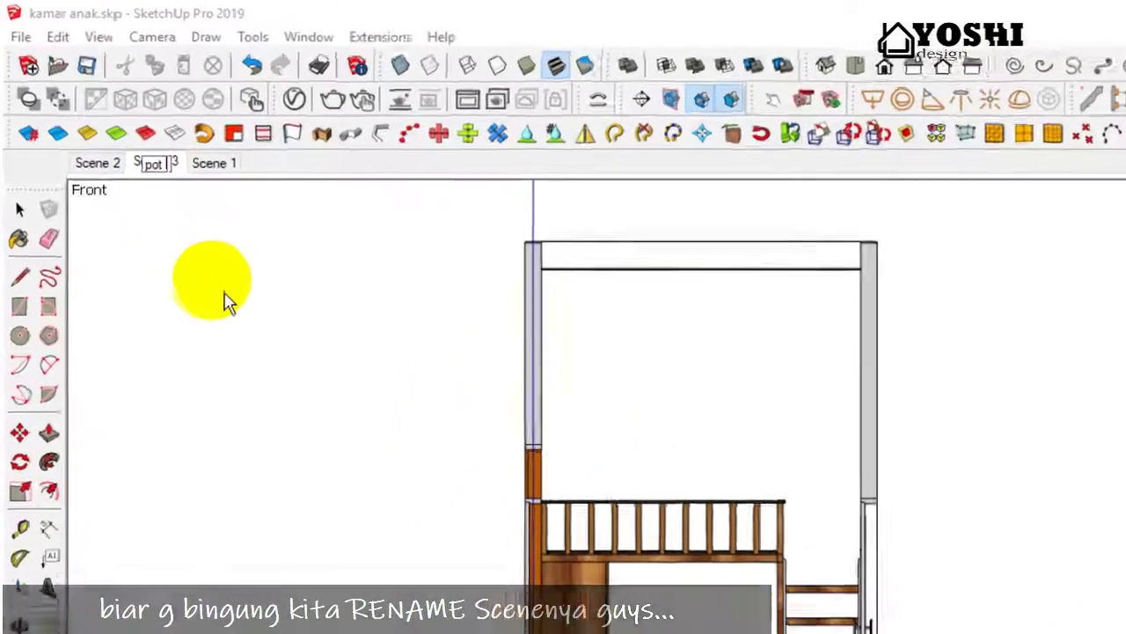
type("A")
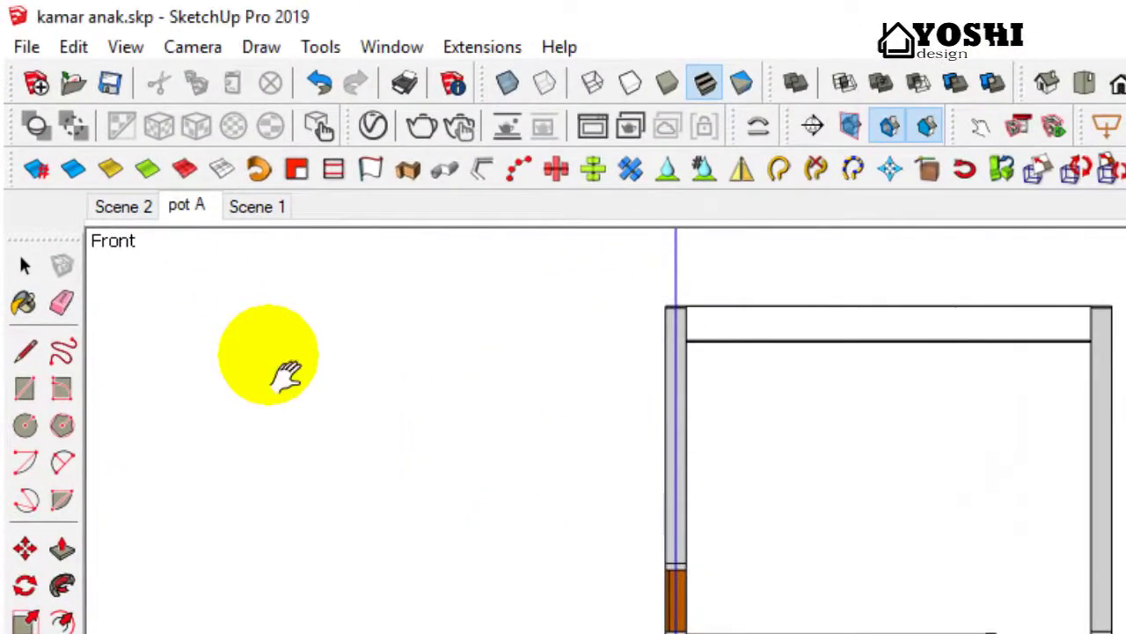
Rename Scene 1 to Denah and display that plan scene.
right_click(255, 210)
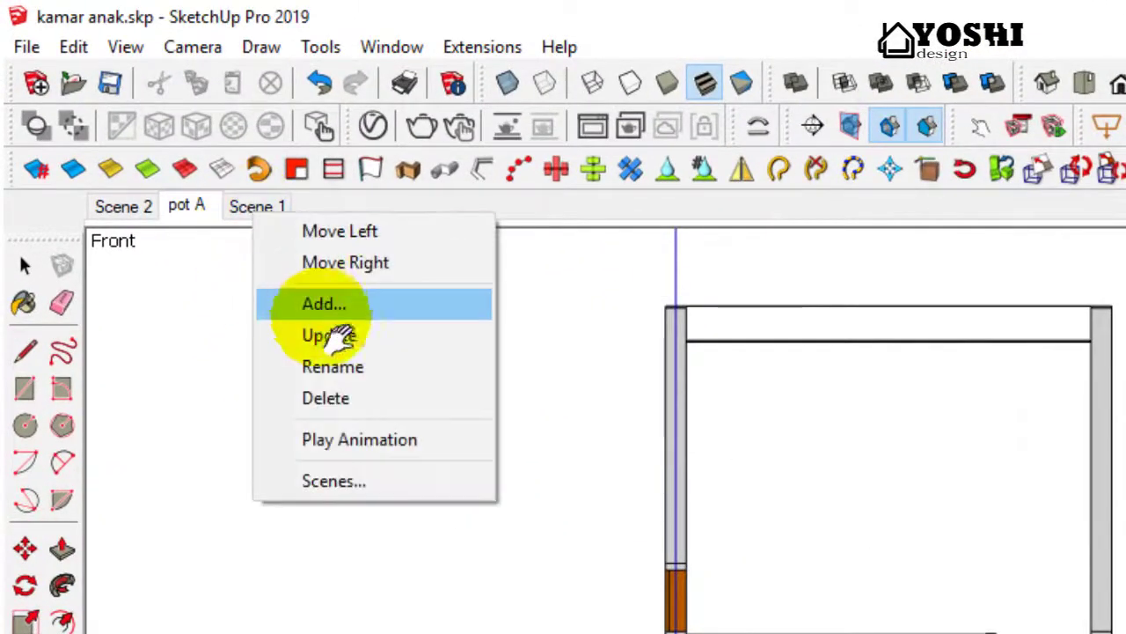
left_click(334, 367)
type("De")
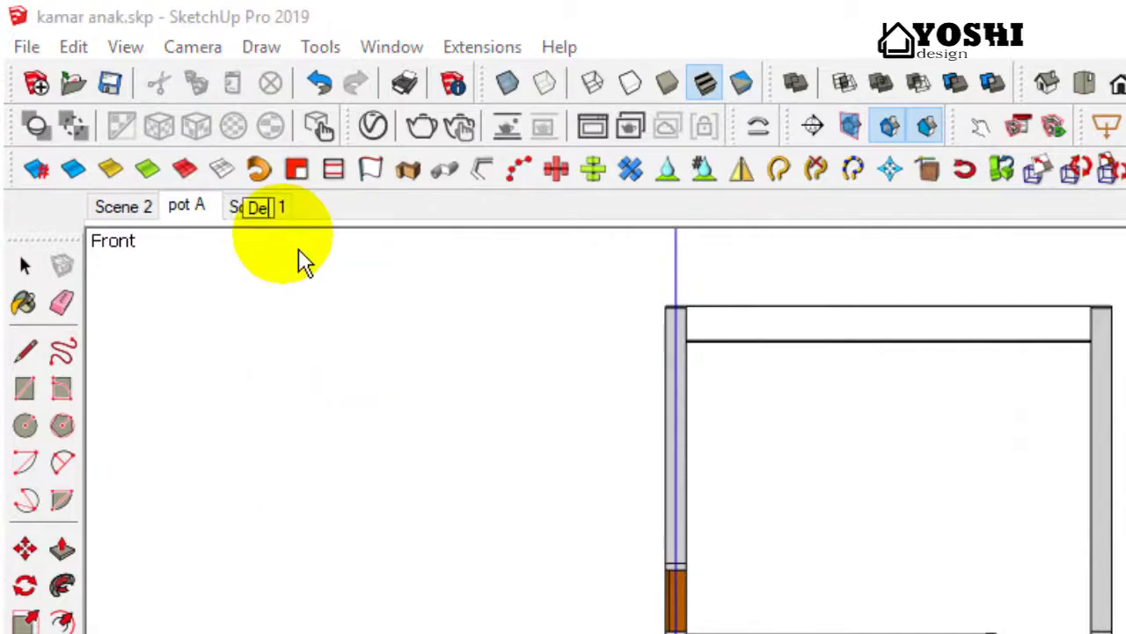
type("nah")
key("Return")
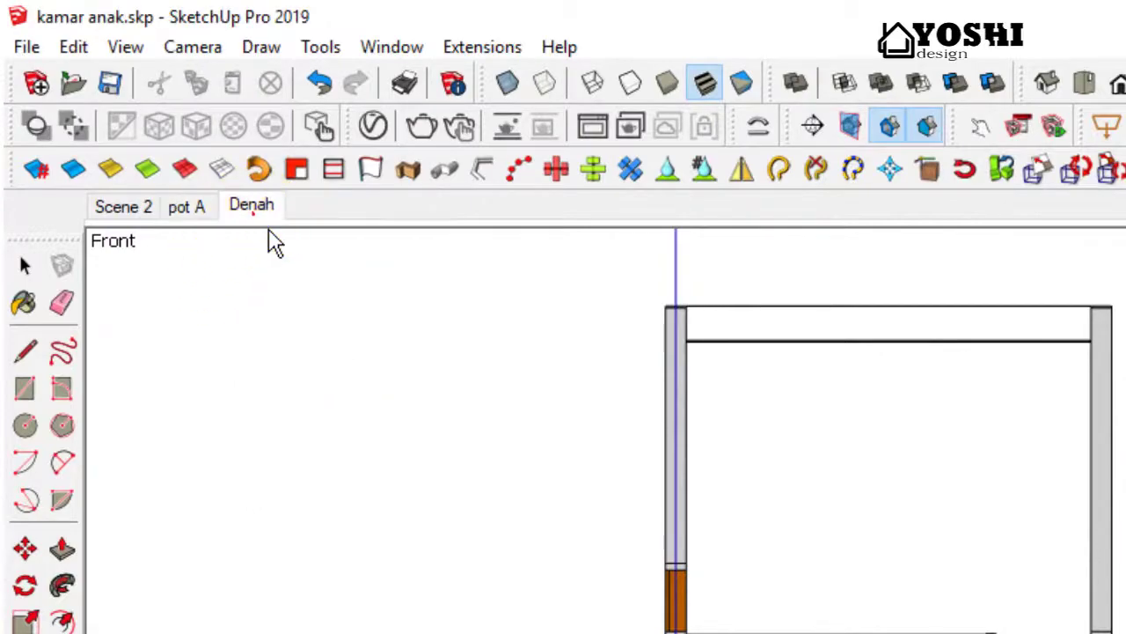
left_click(257, 213)
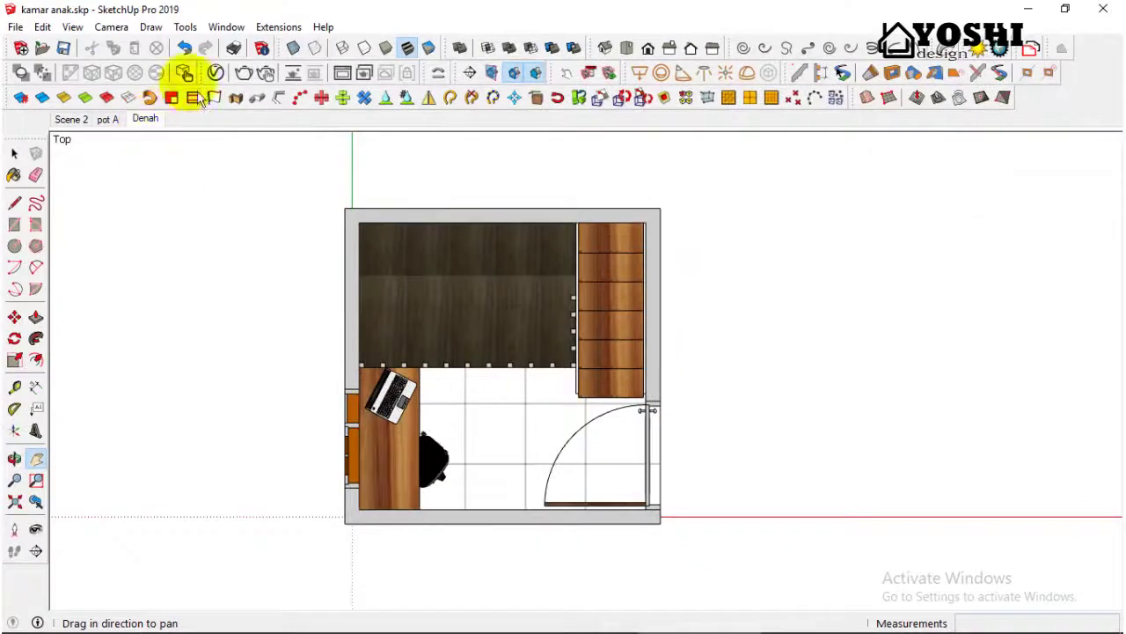
Set scene transition and scene delay to 0 seconds in Model Info > Animation.
left_click(226, 26)
left_click(263, 115)
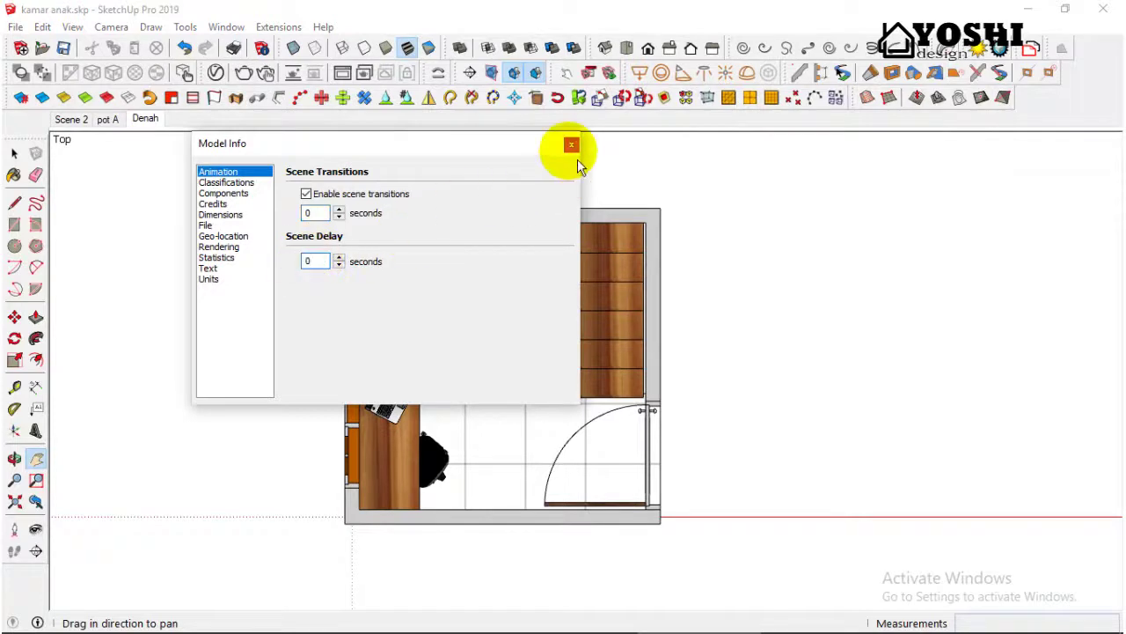
left_click(572, 143)
left_click(14, 153)
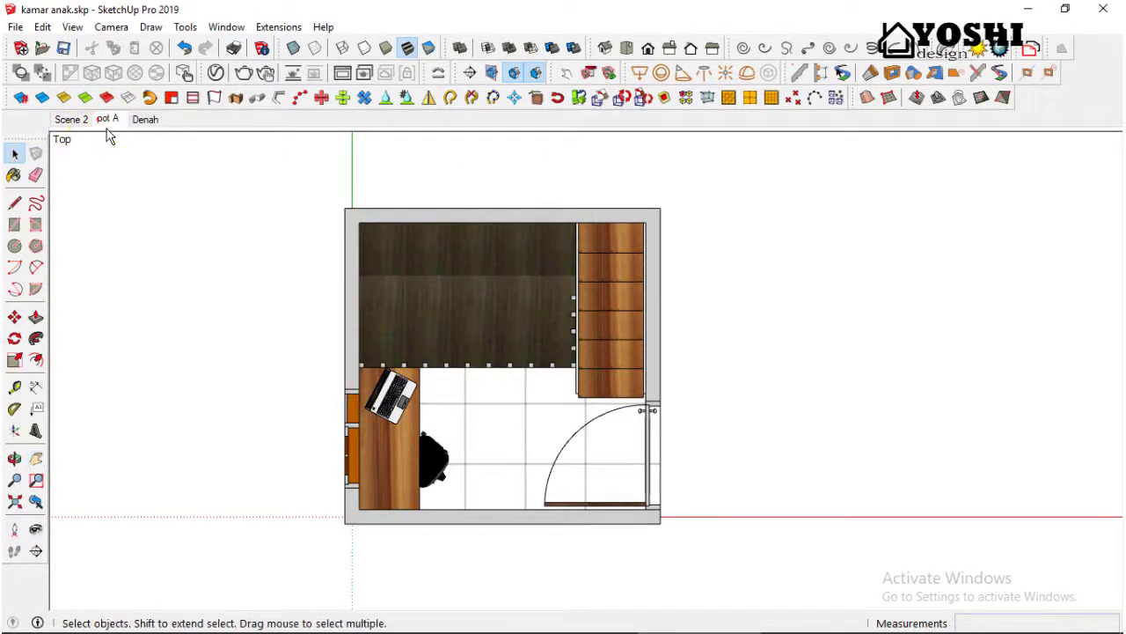
Preview the pot A, Scene 2 and Denah scenes in turn, ending on Scene 2.
left_click(151, 120)
left_click(74, 120)
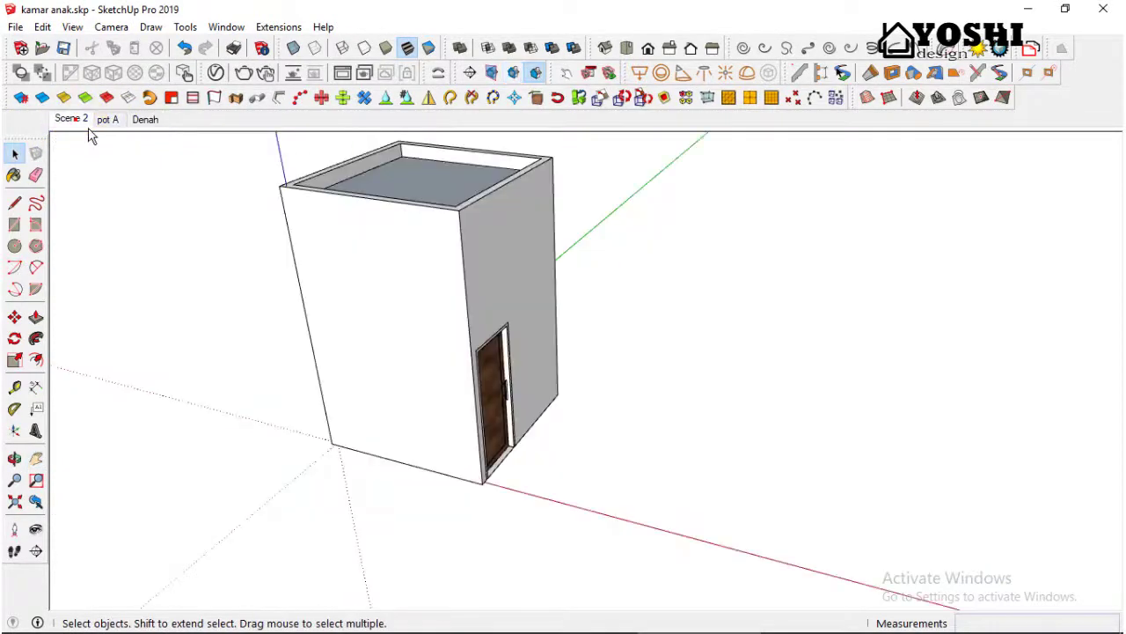
left_click(109, 120)
left_click(145, 120)
left_click(107, 124)
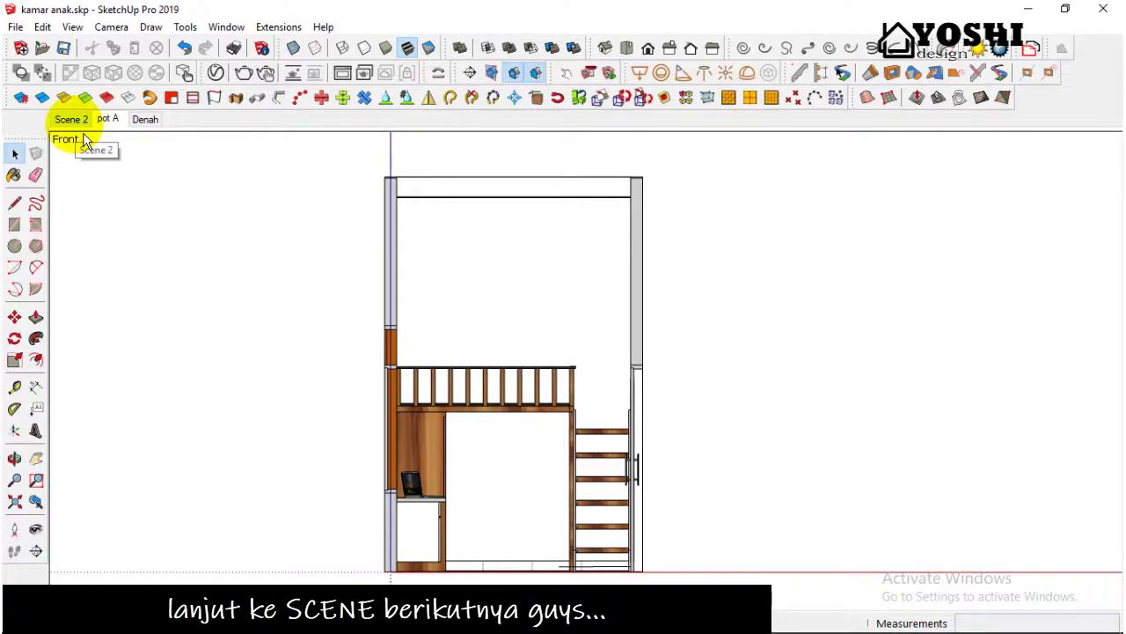
left_click(85, 141)
Place a new section plane with default name and symbol at the door corner.
left_click(36, 552)
left_click(128, 559)
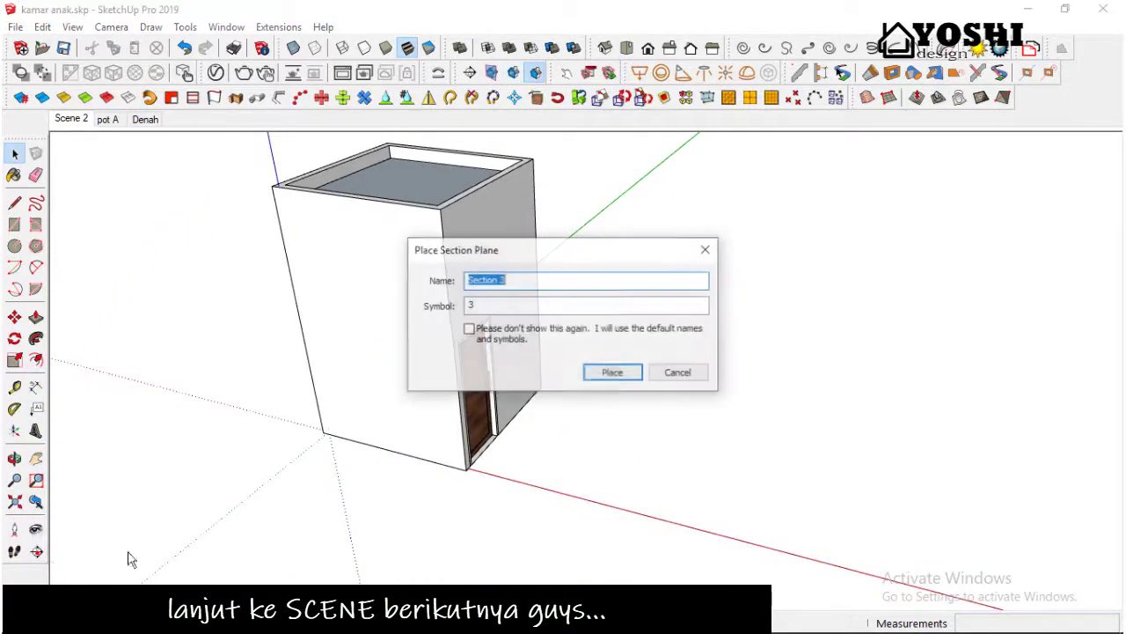
left_click(614, 376)
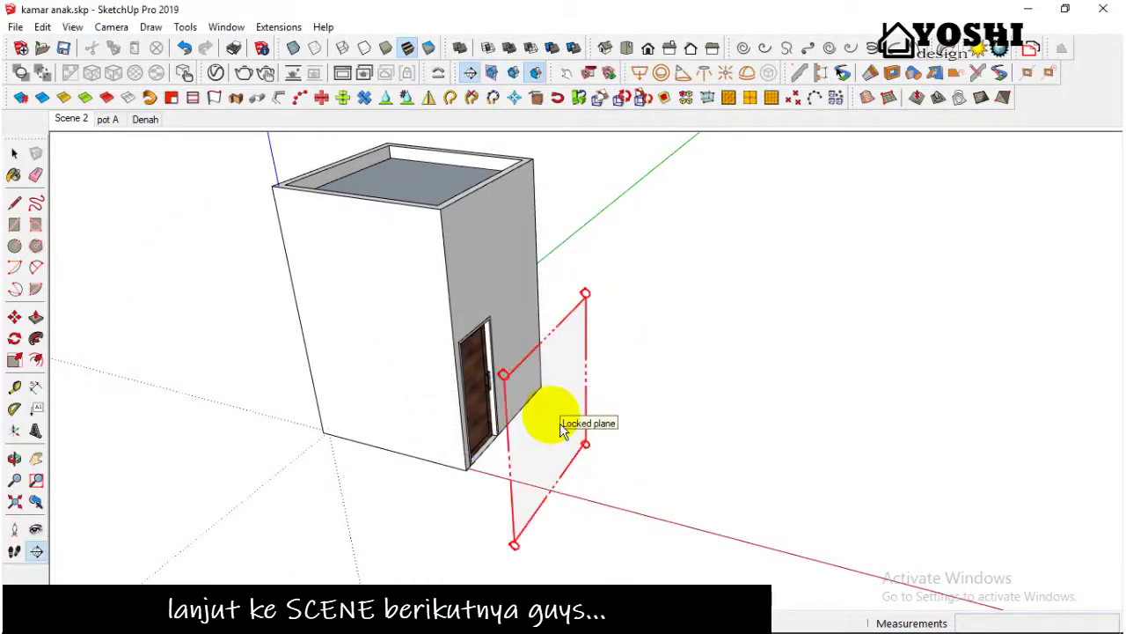
middle_click_drag(563, 430, 432, 465)
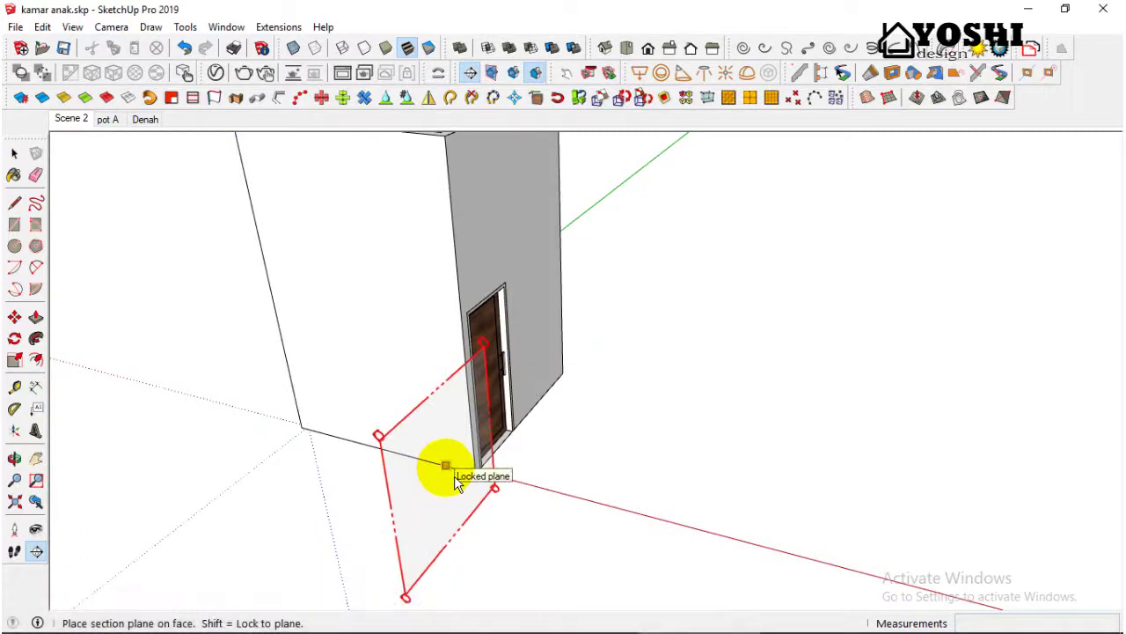
left_click(453, 475)
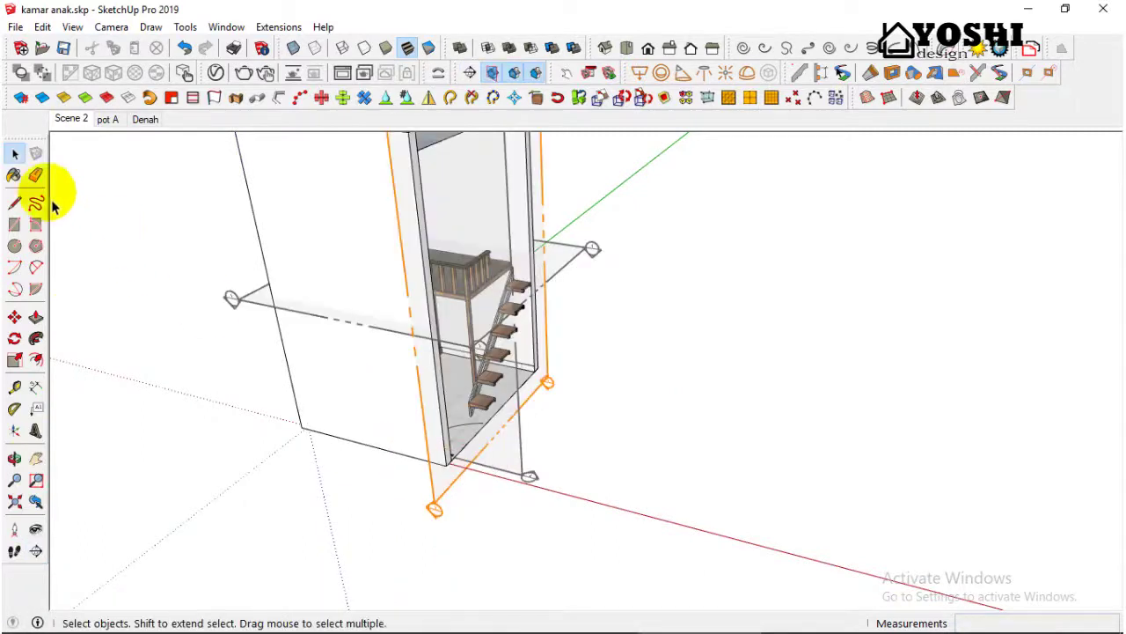
Show the right-side view with Parallel Projection camera.
left_click(701, 70)
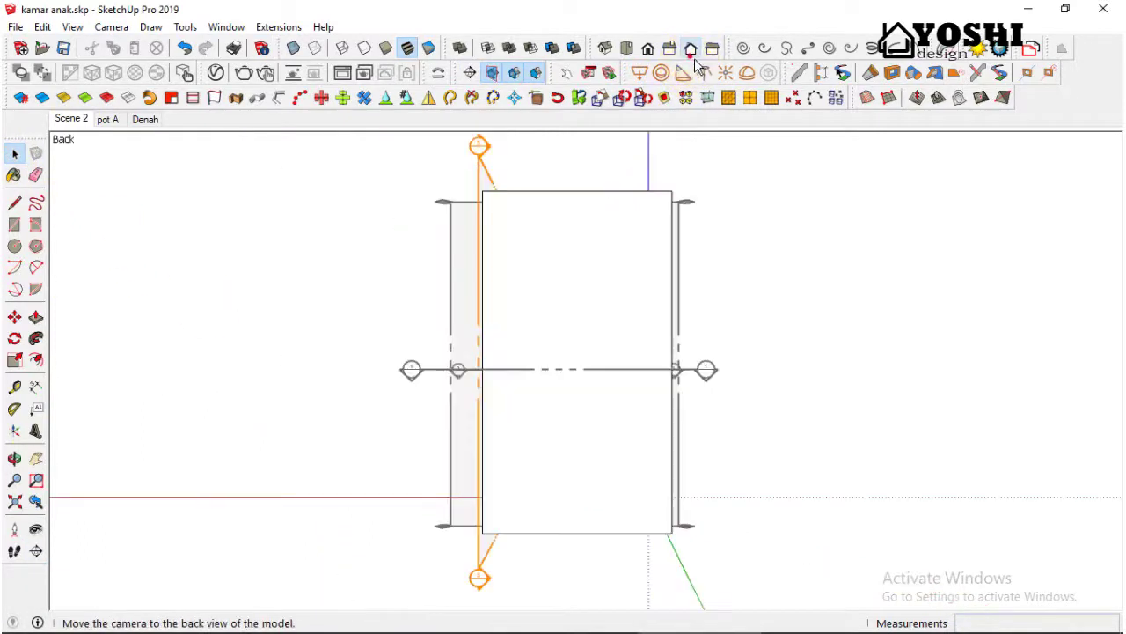
left_click(669, 47)
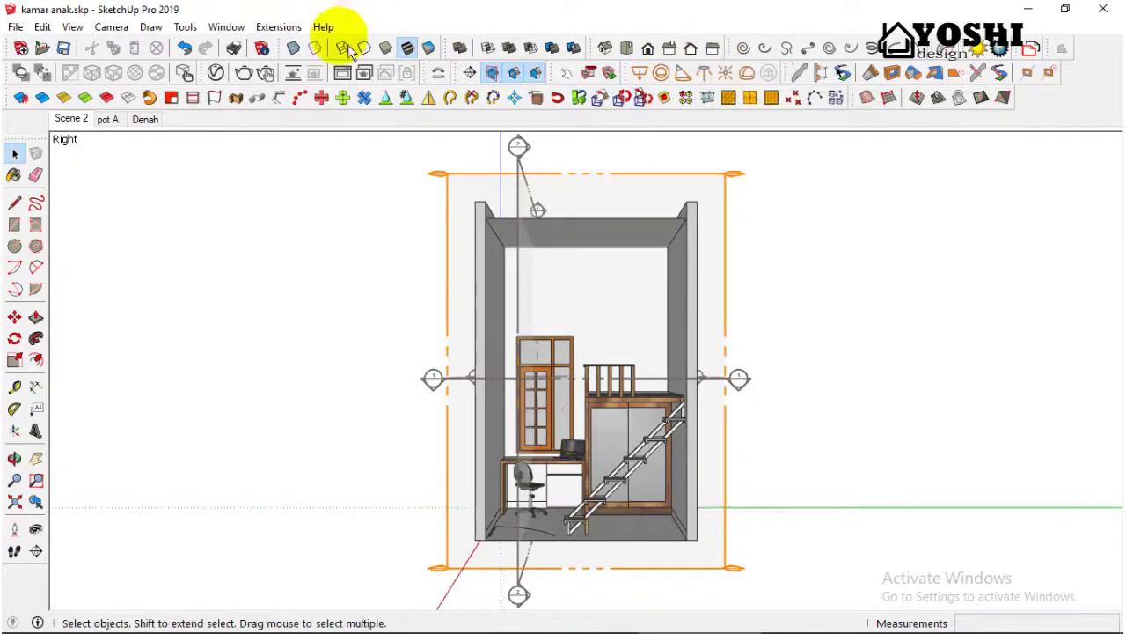
left_click(111, 26)
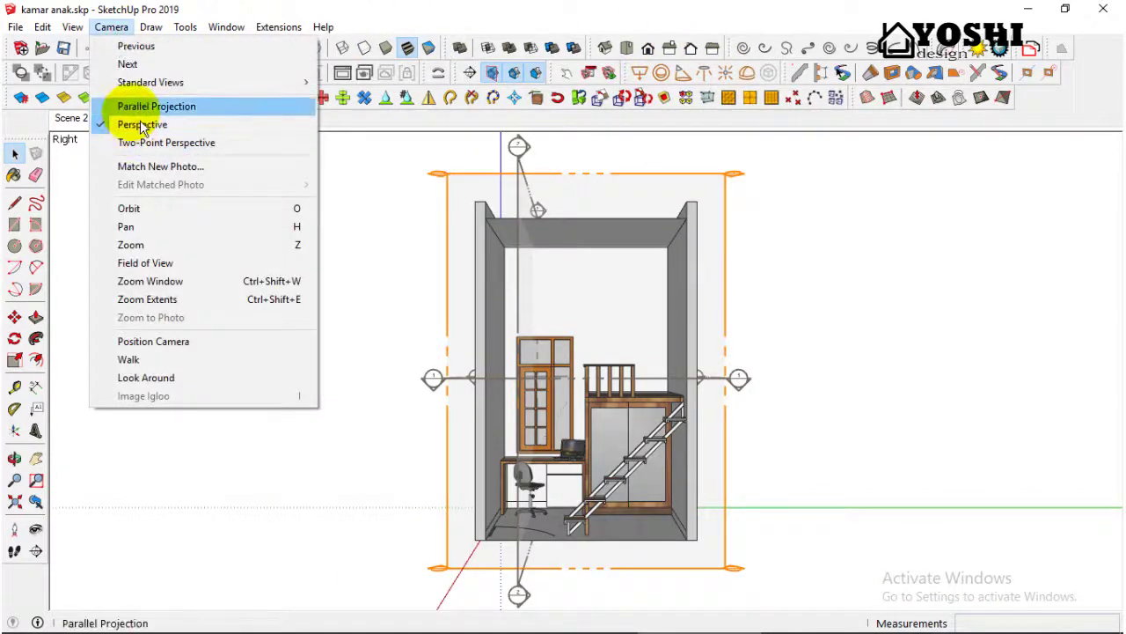
left_click(141, 105)
scroll(726, 462, "up", 1)
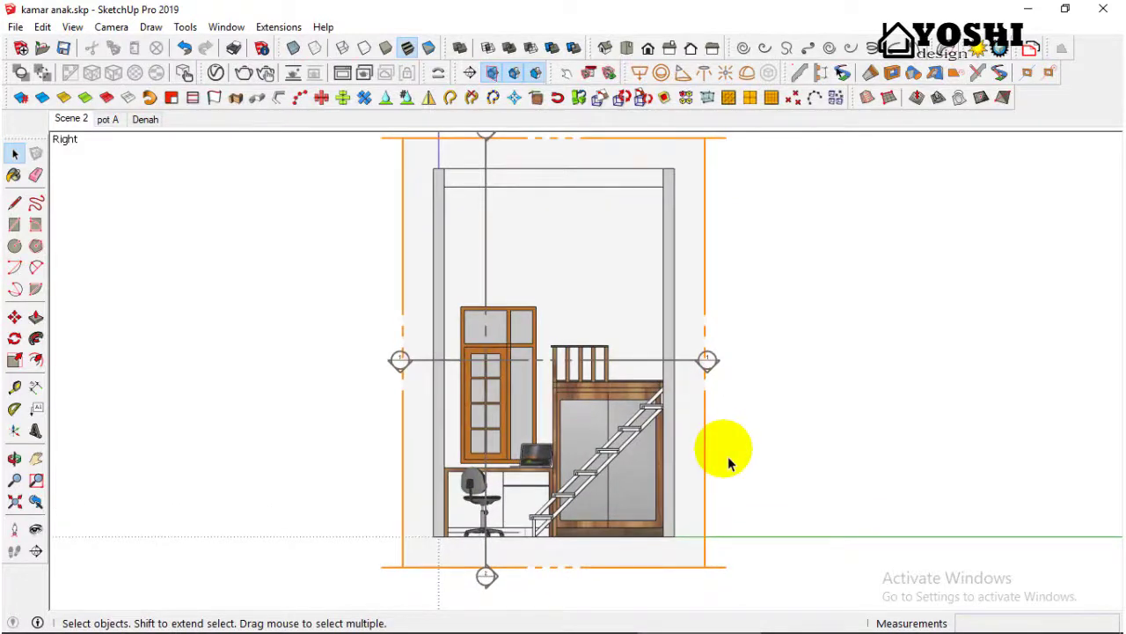
Hide the section plane markers and orbit into a 3D view of the room.
left_click(36, 457)
left_click_drag(258, 435, 229, 452)
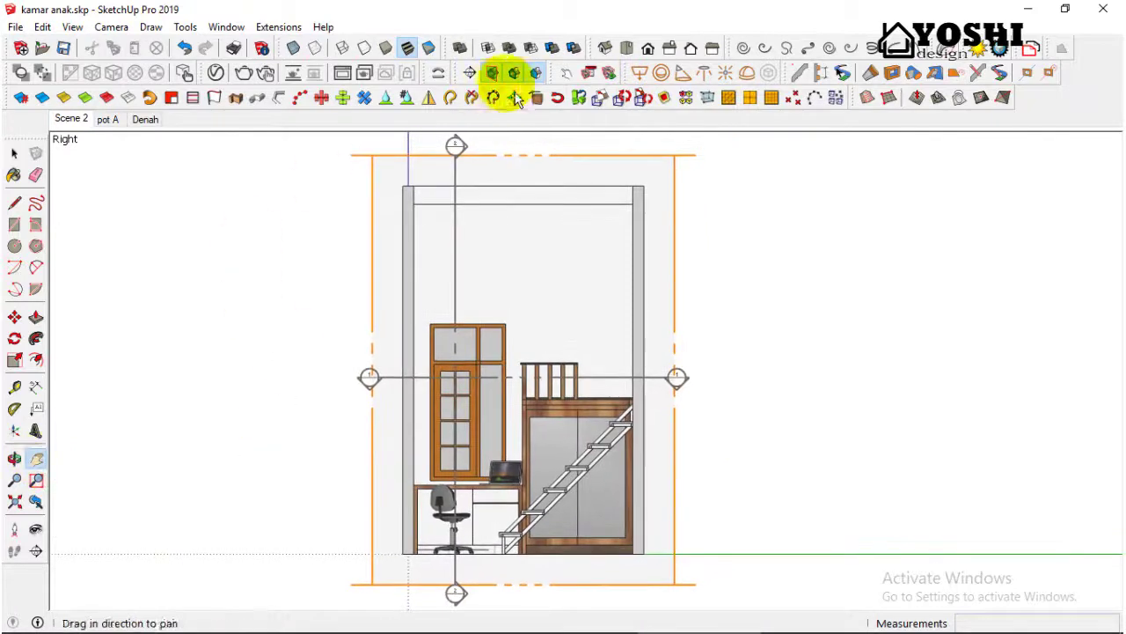
left_click(492, 74)
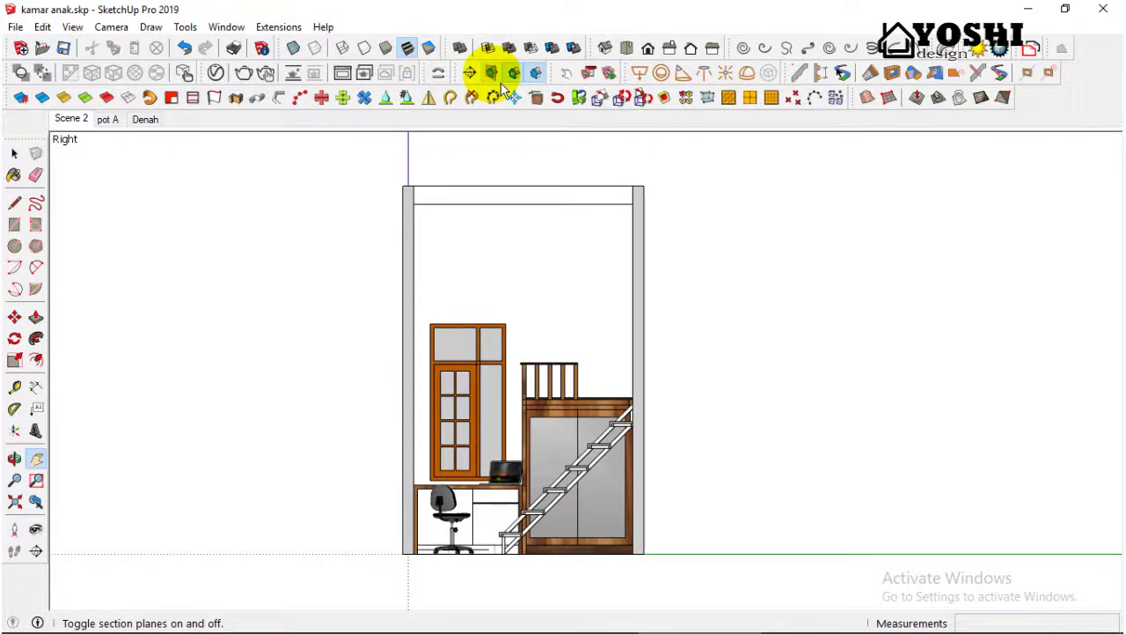
mouse_move(632, 436)
middle_mouse_down()
mouse_move(830, 490)
mouse_move(840, 506)
mouse_move(624, 510)
mouse_move(440, 478)
mouse_move(563, 484)
middle_mouse_up()
left_click(14, 153)
Open the door-swing arc group on the floor for editing.
scroll(448, 581, "up", 2)
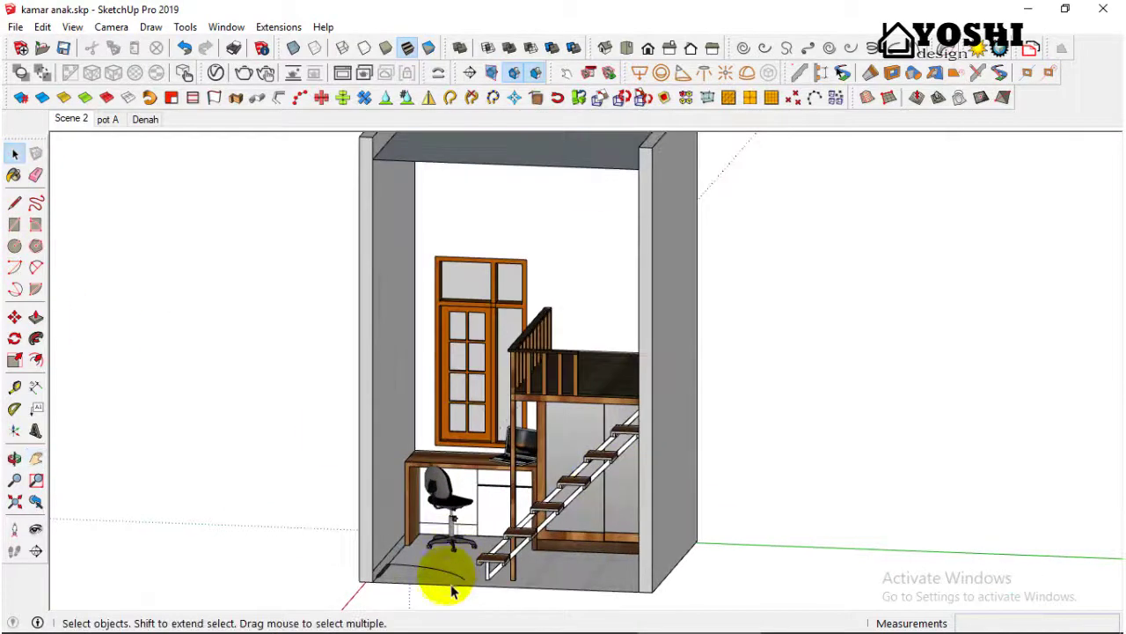
scroll(448, 580, "up", 1)
left_click(455, 588)
double_click(455, 587)
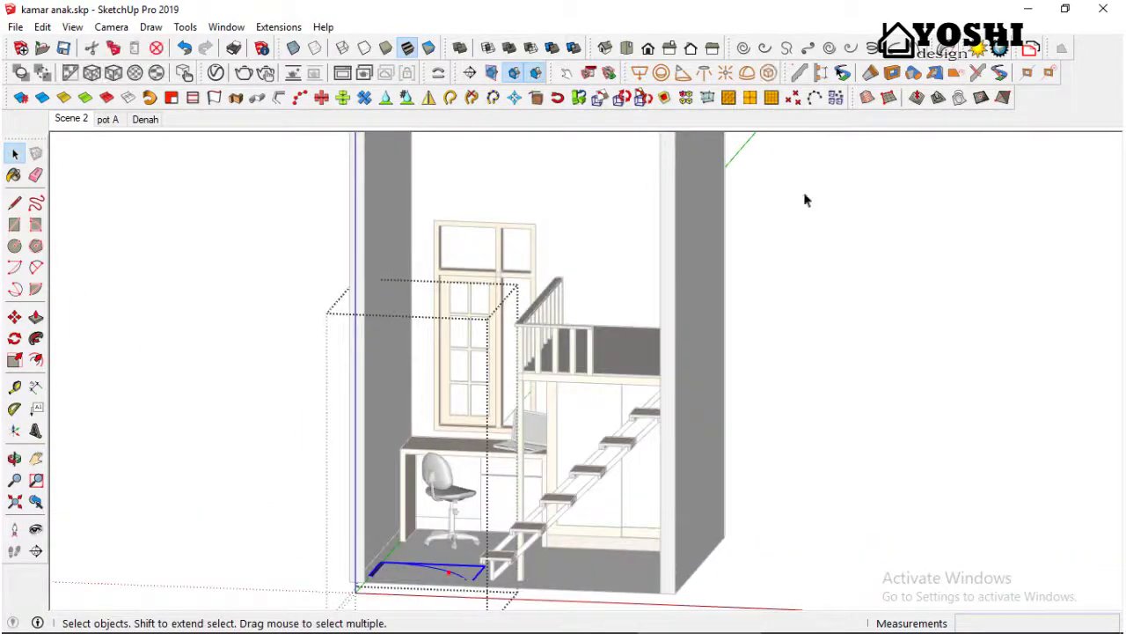
left_click(14, 175)
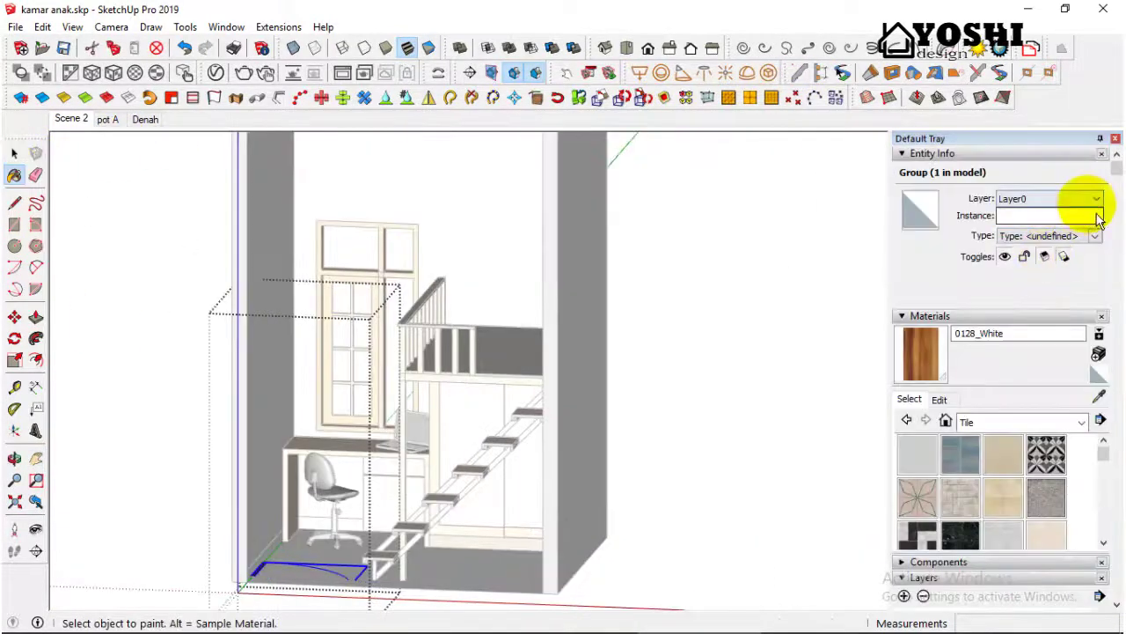
Add a new layer named 'sket pintu' in the Layers panel.
left_click(957, 316)
left_click(904, 365)
type("sket pint")
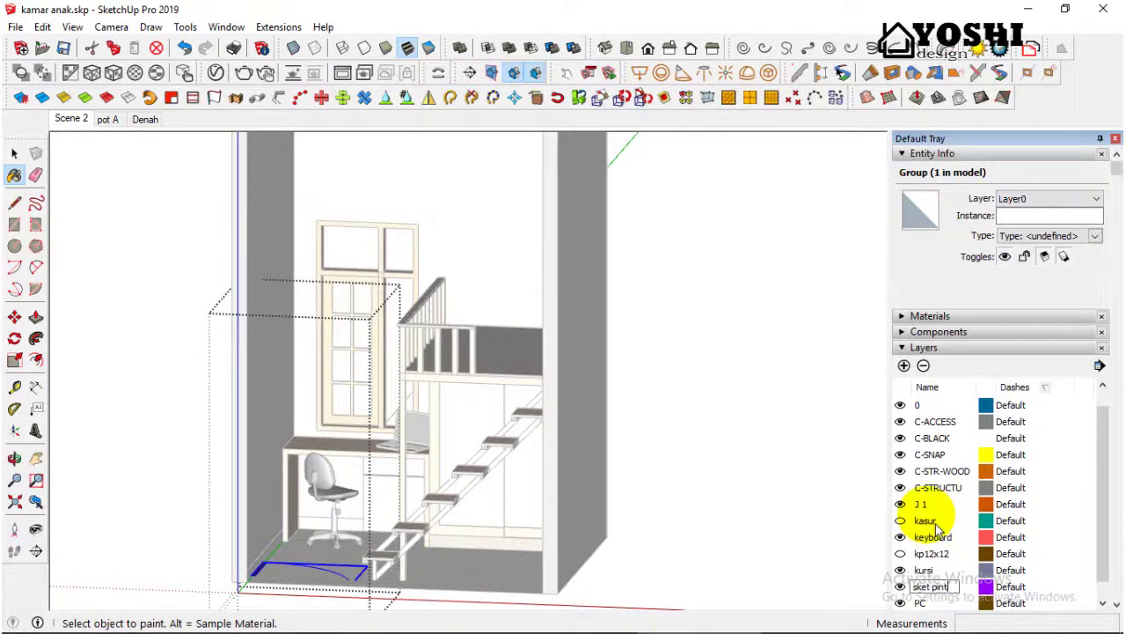
type("u")
key("Return")
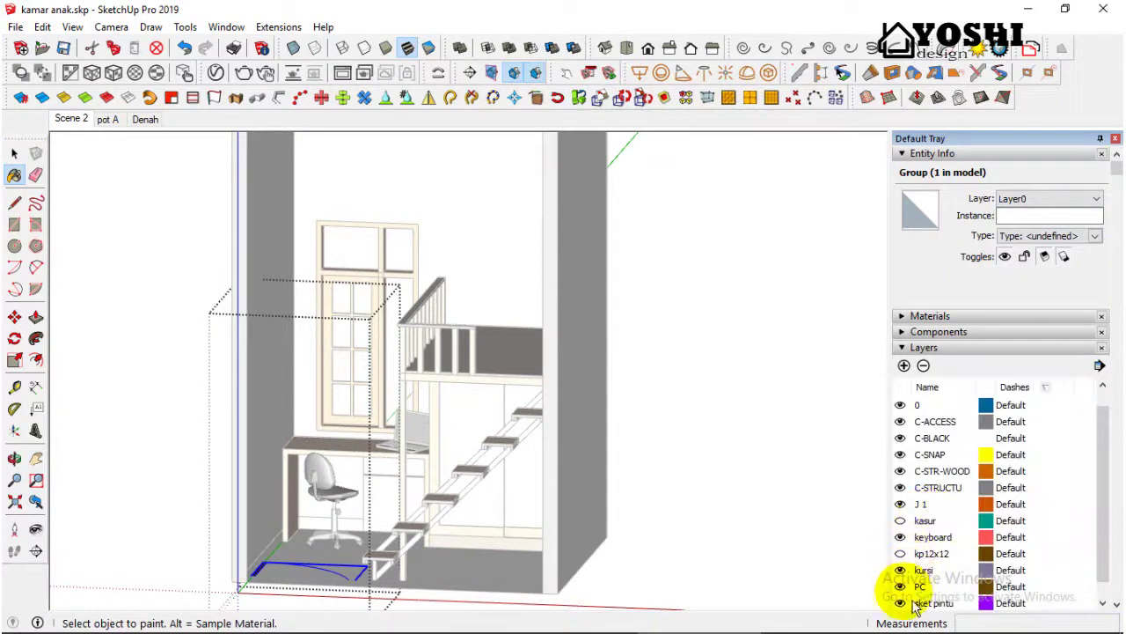
left_click(916, 604)
Put the door-swing group on the sket pintu layer and close the group.
left_click(1091, 198)
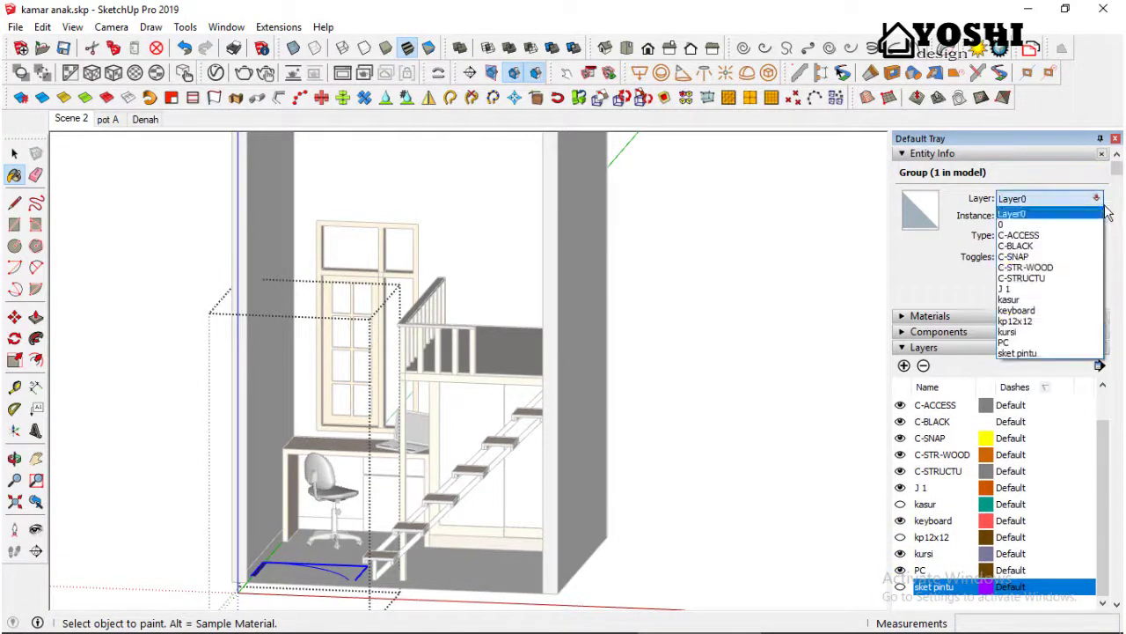
left_click(1025, 343)
left_click(294, 595)
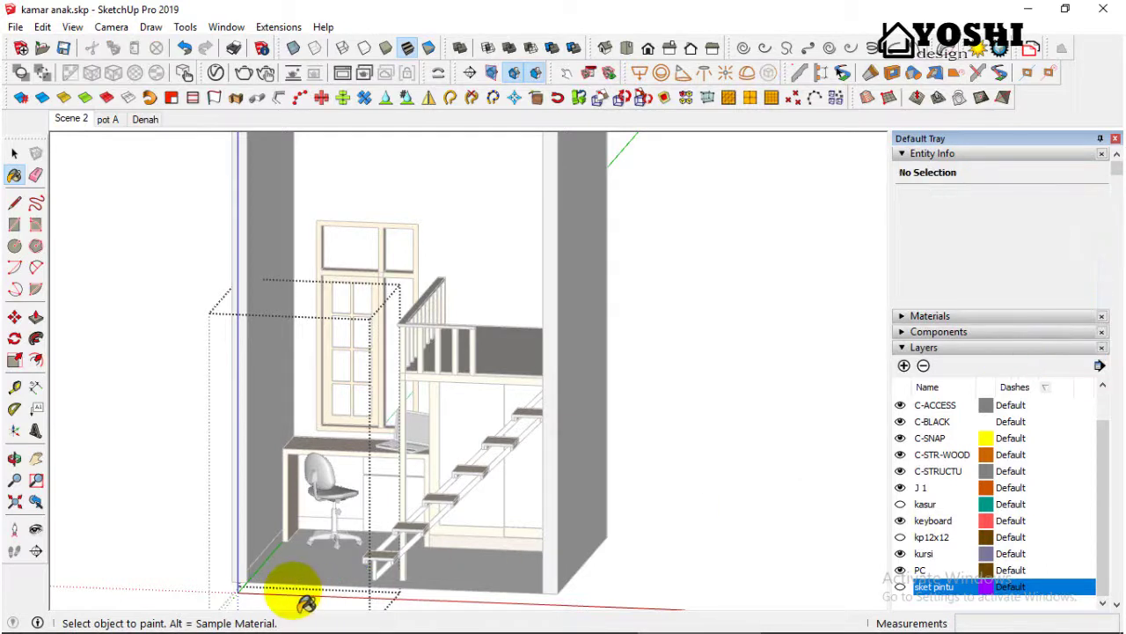
left_click(15, 175)
key("space")
key("Page_Down")
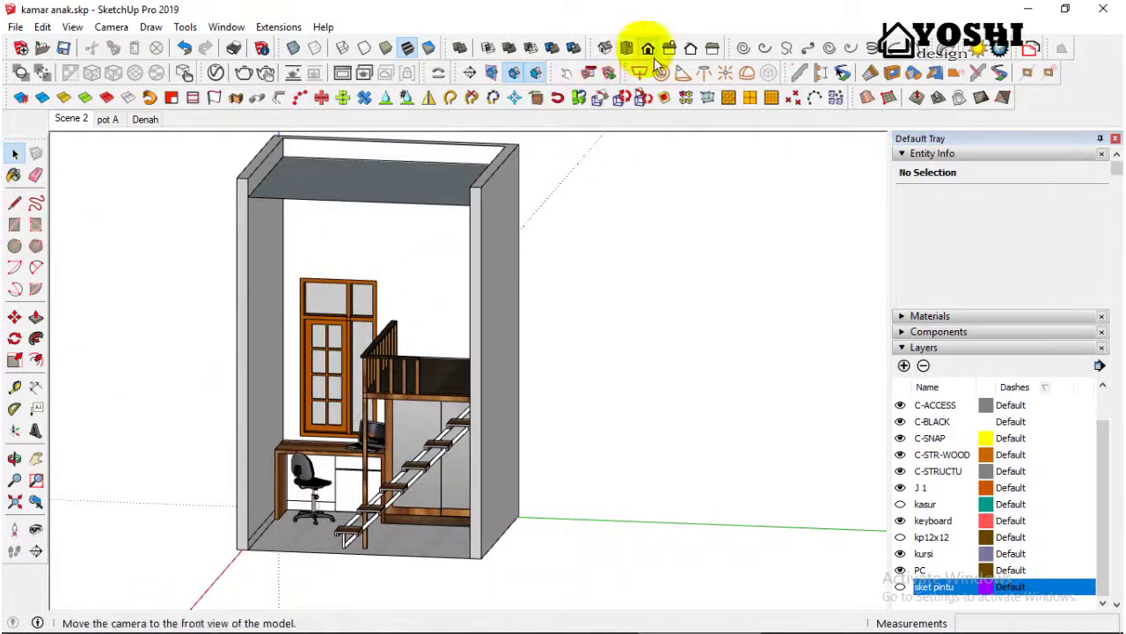
Settle on the flat right-side section elevation of the room.
left_click(713, 58)
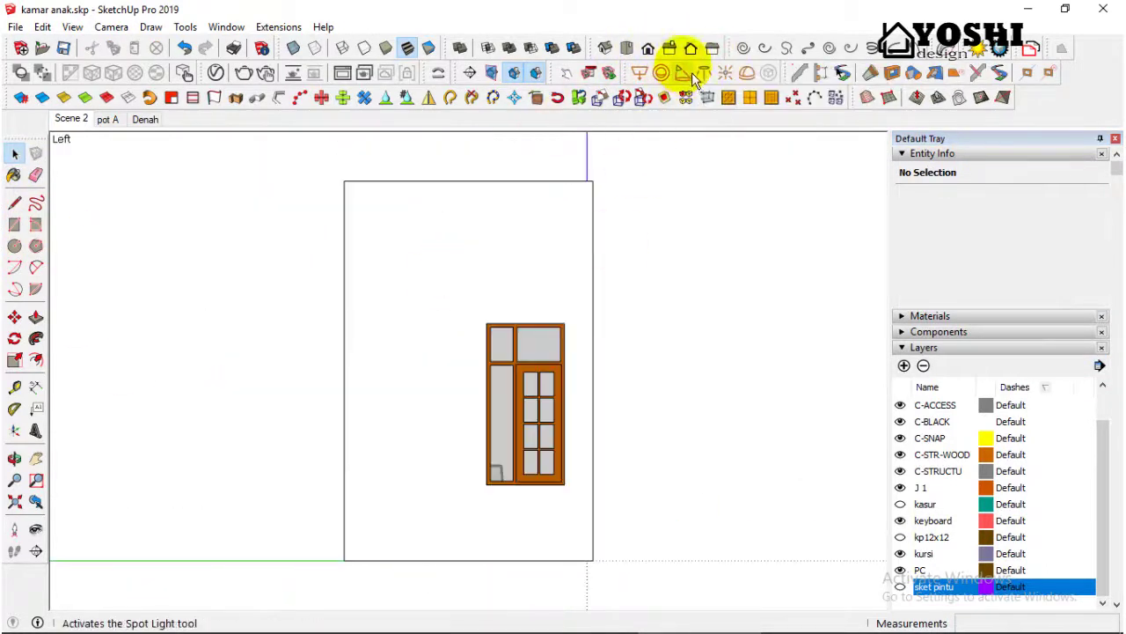
left_click(670, 48)
mouse_move(540, 502)
middle_mouse_down()
mouse_move(735, 547)
mouse_move(649, 432)
mouse_move(665, 453)
middle_mouse_up()
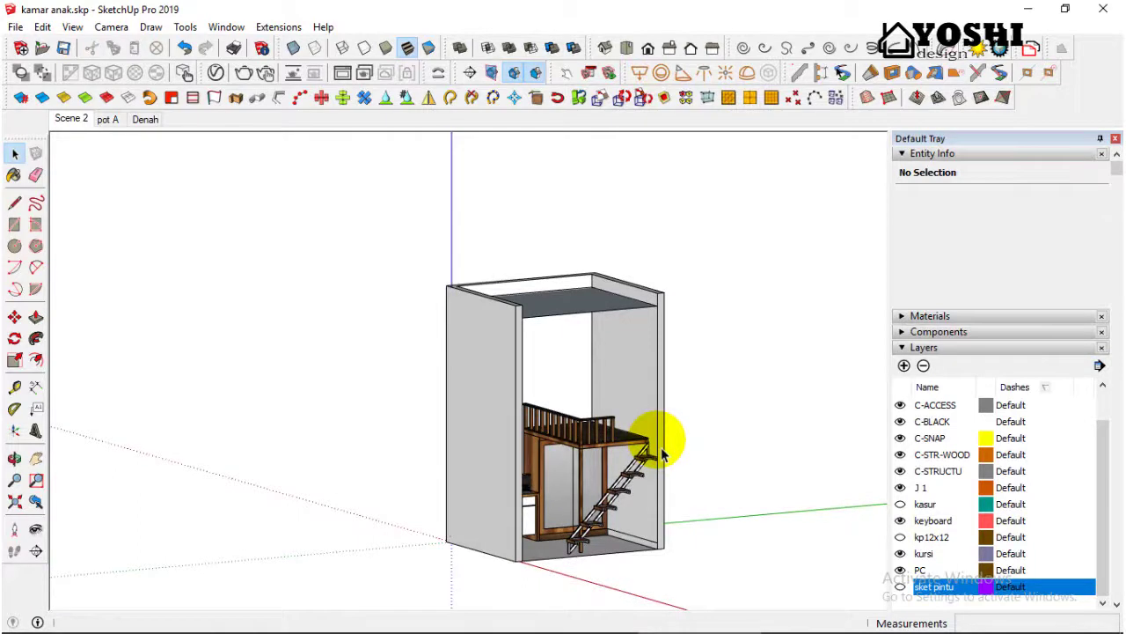
middle_click_drag(664, 453, 522, 402)
left_click(670, 48)
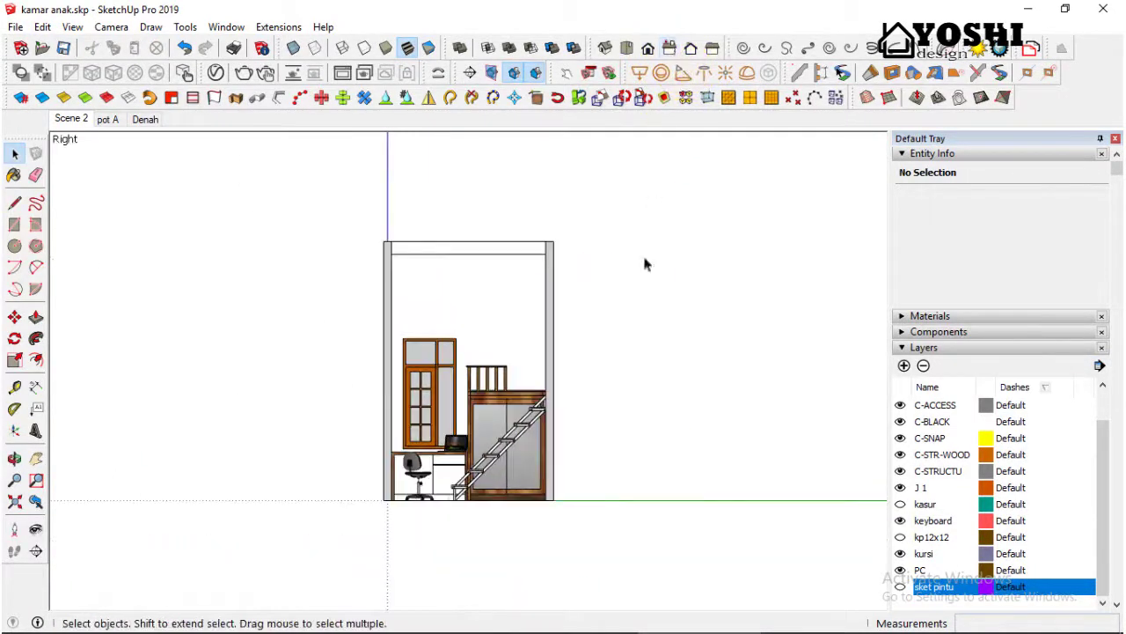
scroll(440, 472, "up", 2)
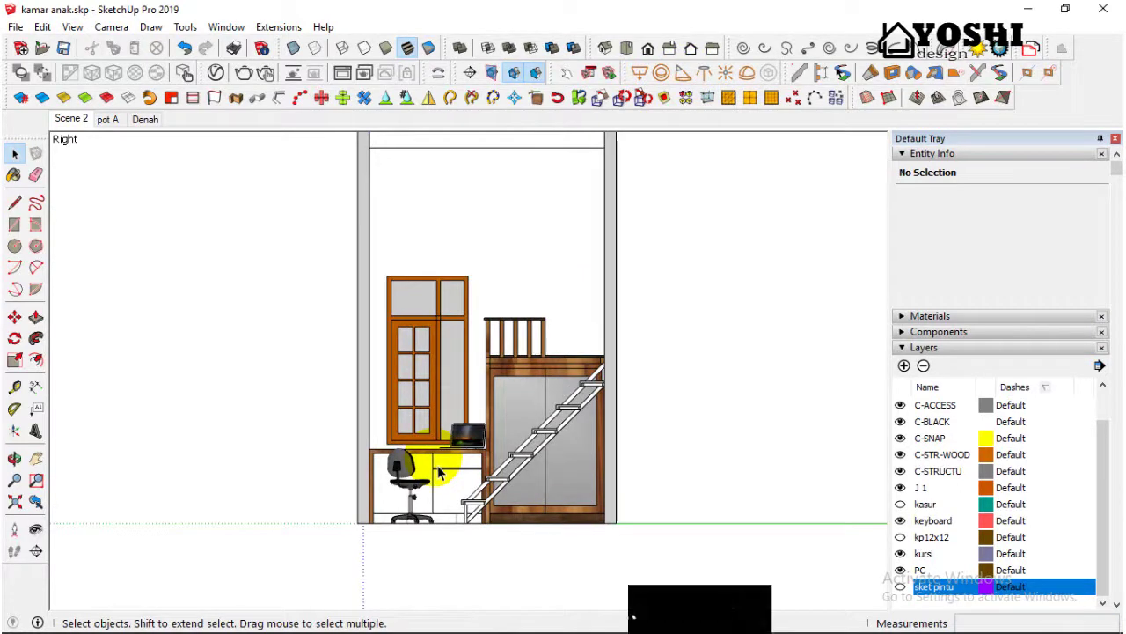
middle_click_drag(440, 472, 475, 487)
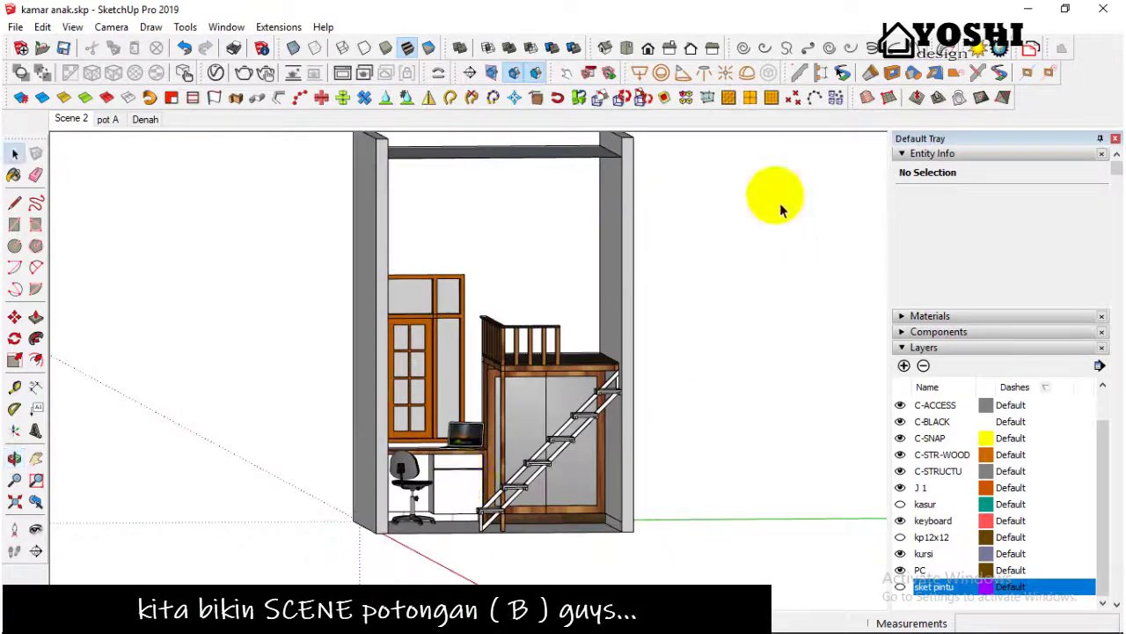
left_click(670, 47)
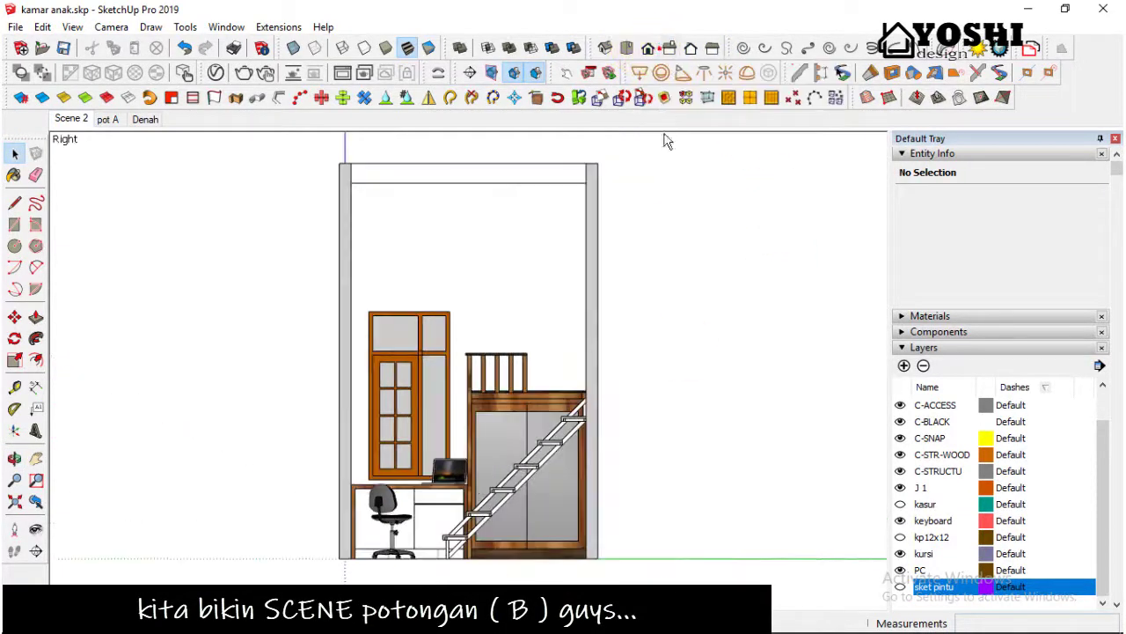
Hide the side tray and pan the elevation slightly left to centre it.
left_click(1100, 138)
left_click(36, 457)
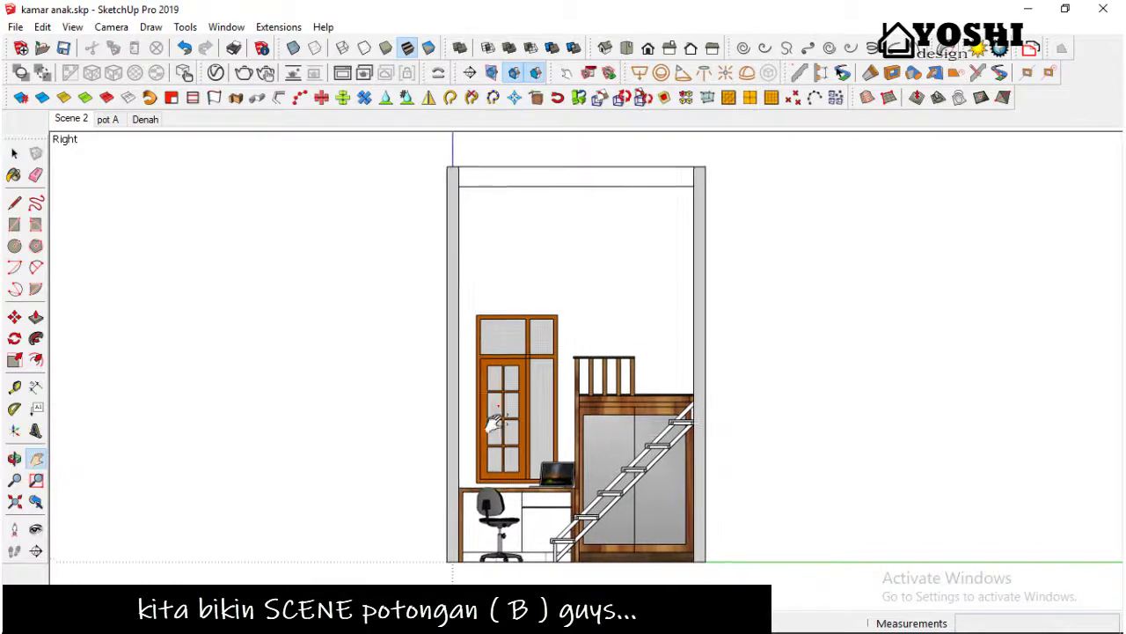
left_click_drag(510, 416, 482, 425)
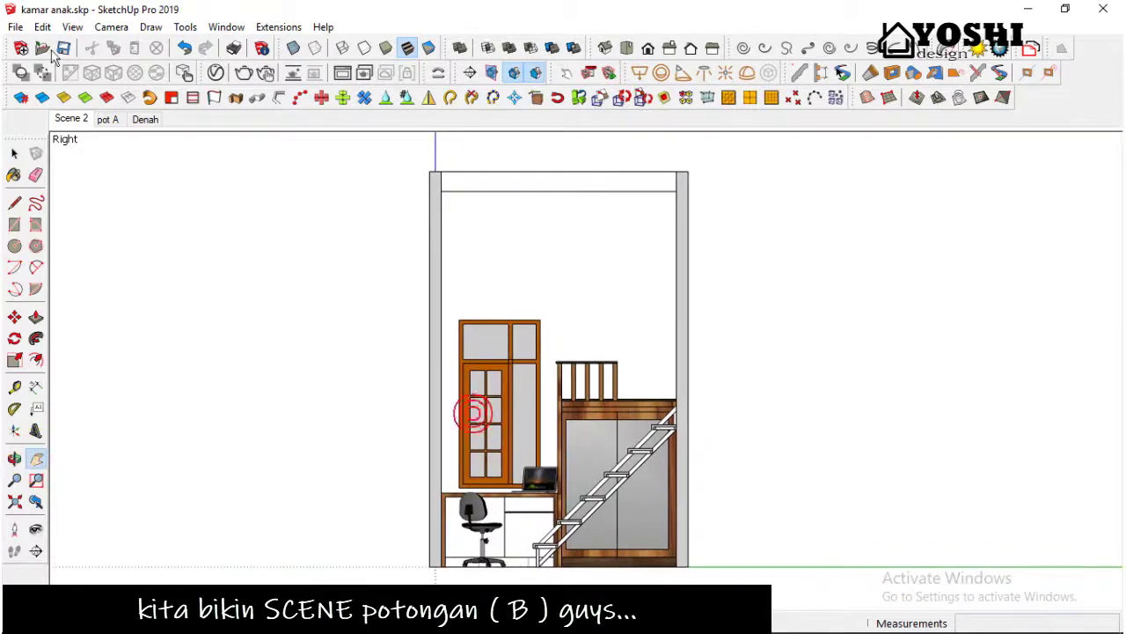
left_click(72, 26)
Add a new scene from the right-side section and name it Pot B.
left_click(114, 299)
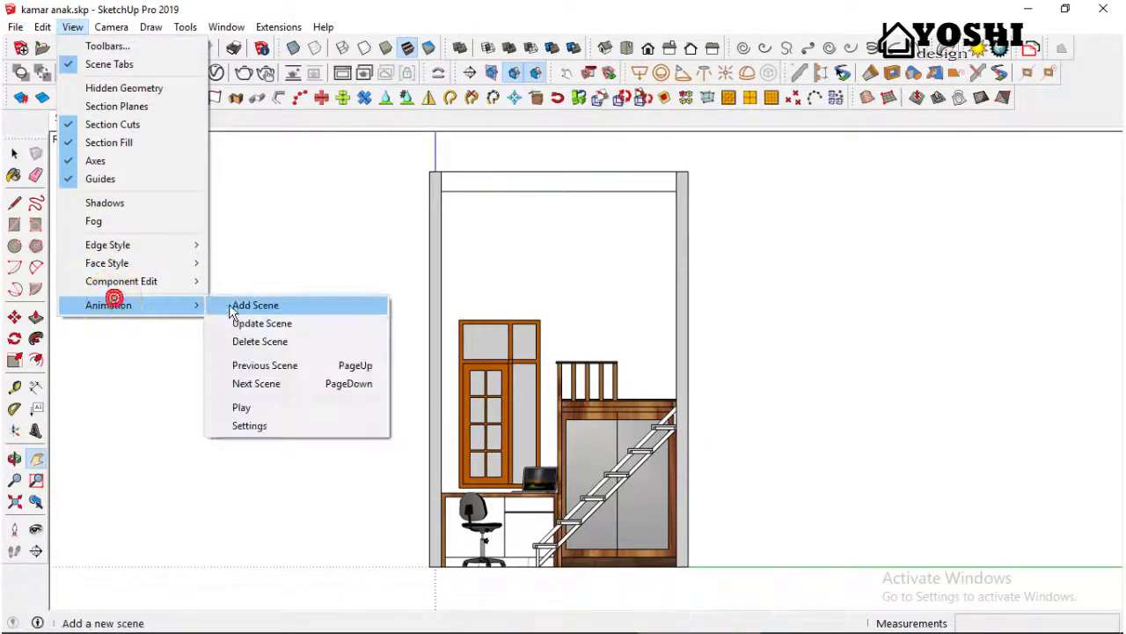
left_click(233, 309)
left_click(563, 396)
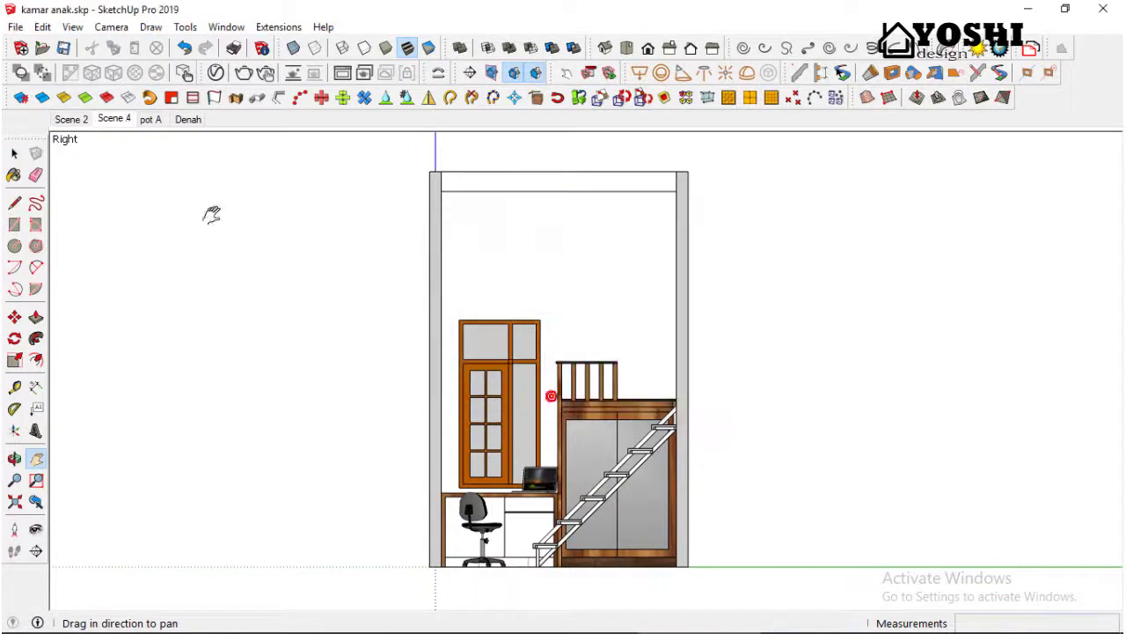
right_click(129, 137)
left_click(173, 214)
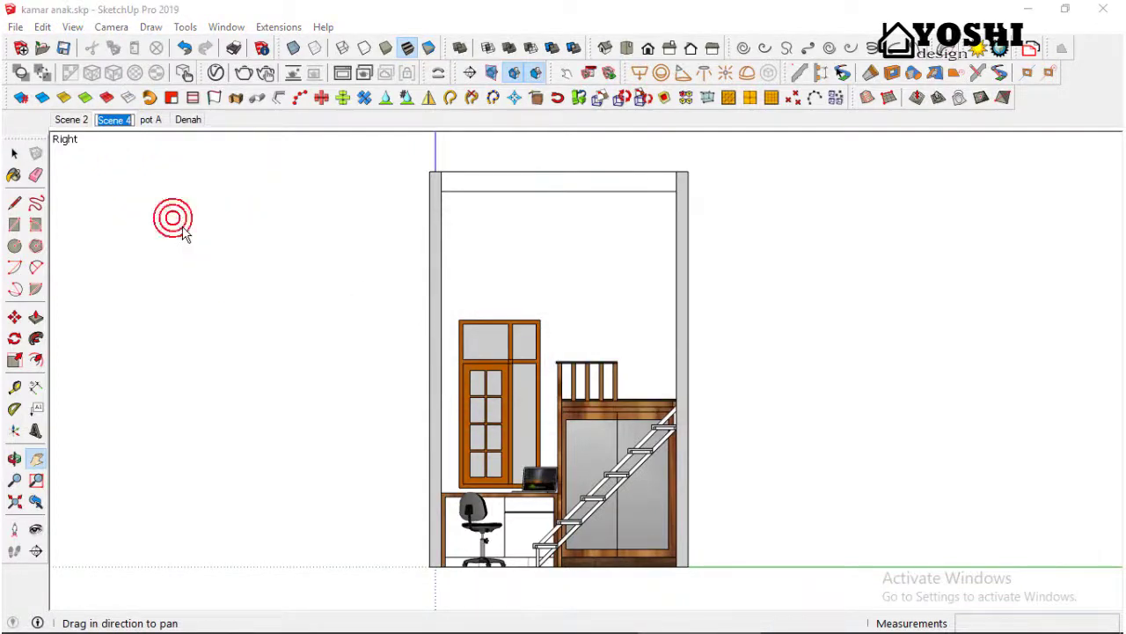
type("p")
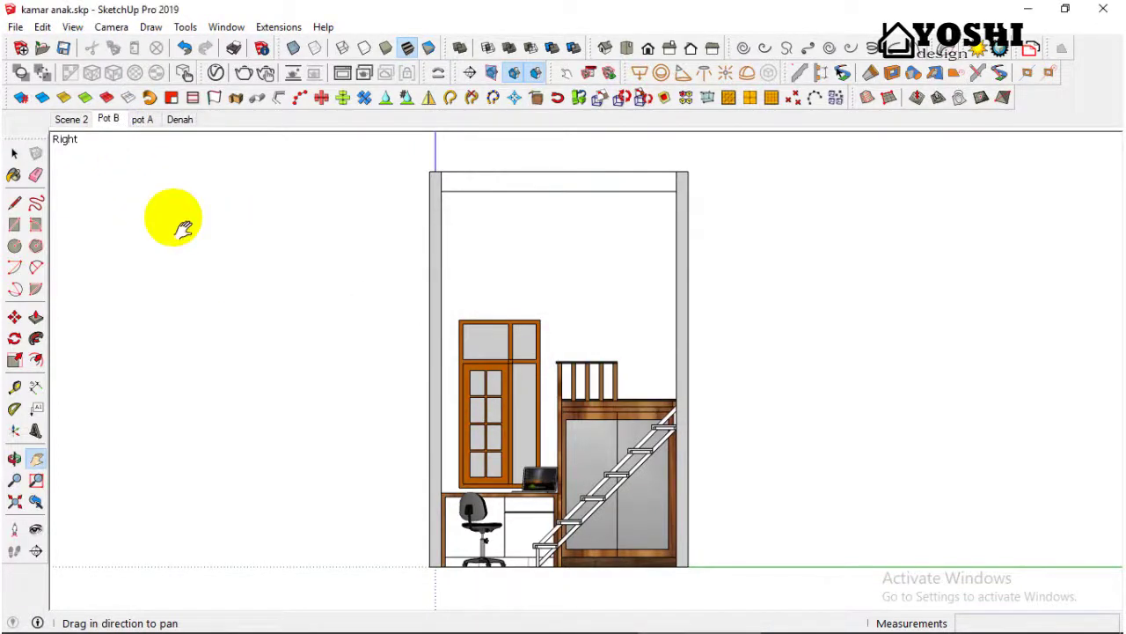
left_click(14, 153)
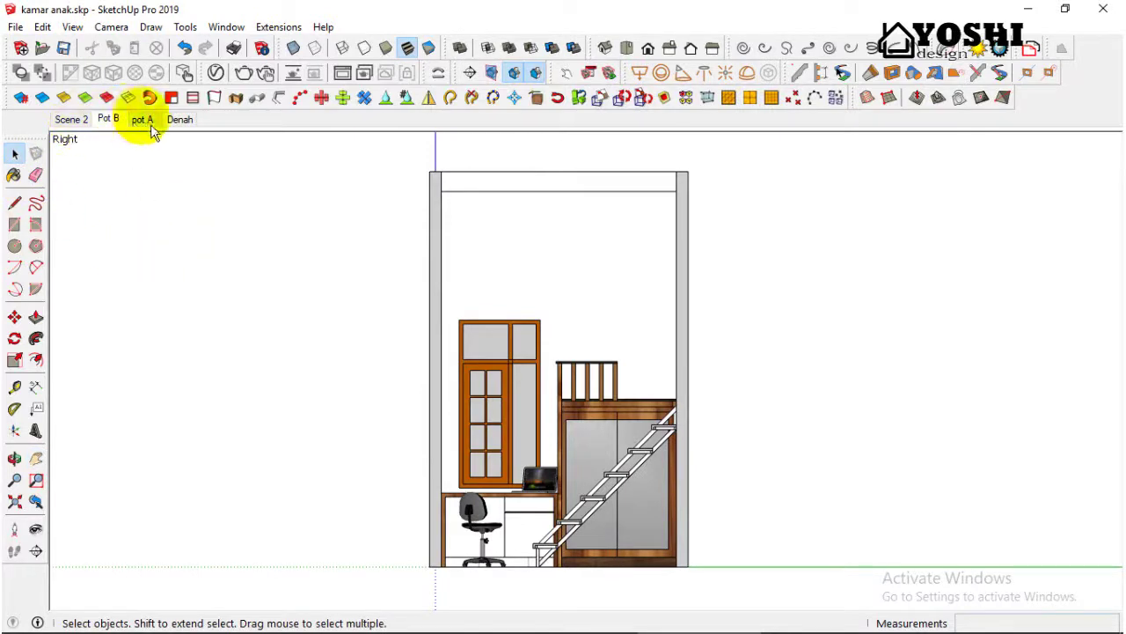
Move the Denah scene two places left in the scene order.
left_click(182, 121)
right_click(182, 124)
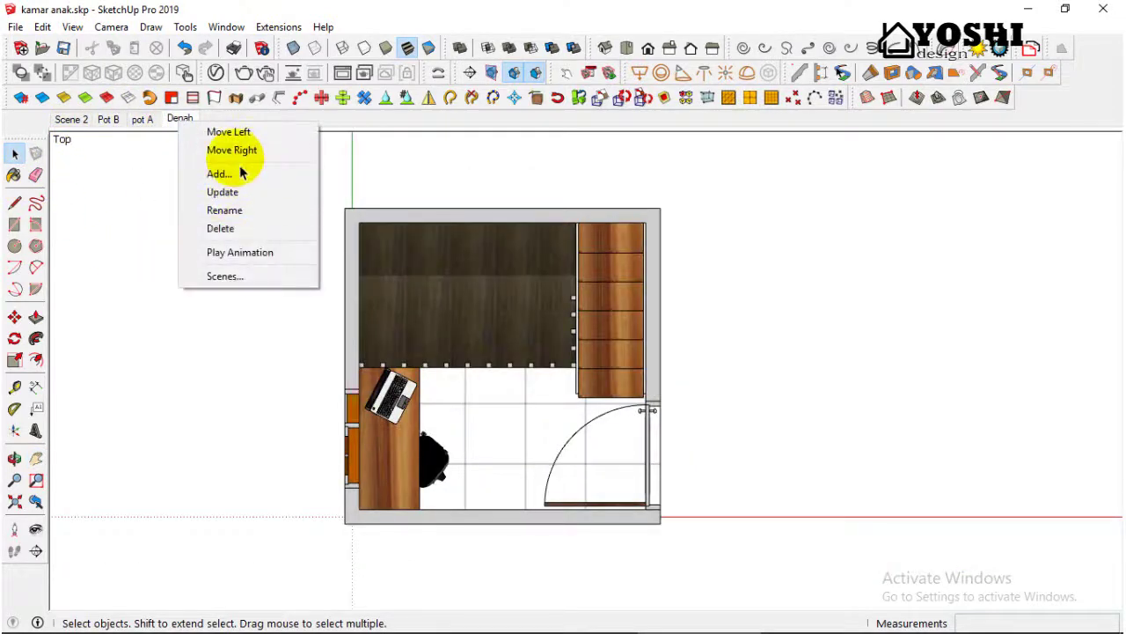
left_click(231, 132)
right_click(150, 122)
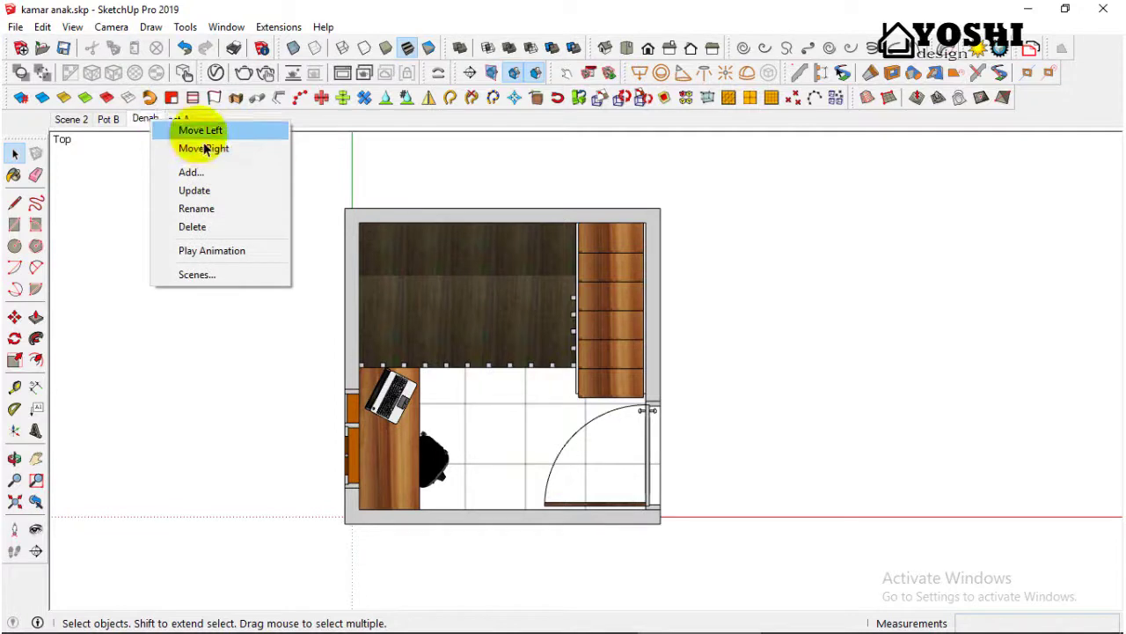
left_click(201, 130)
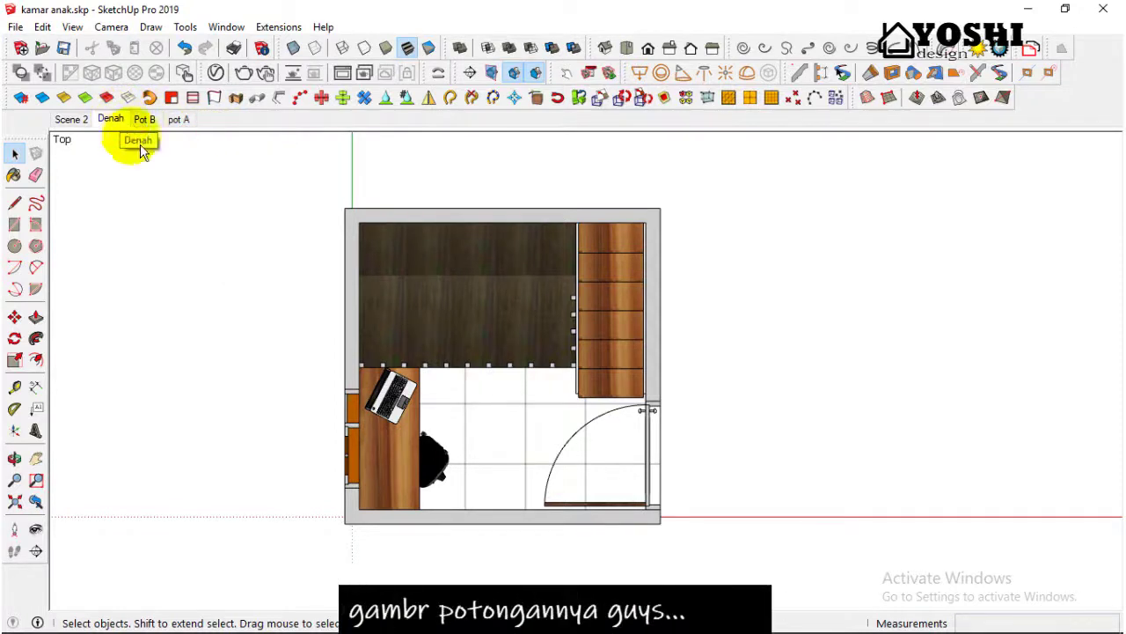
Switch between the Pot B and pot A scene tabs, ending on Pot B.
left_click(146, 121)
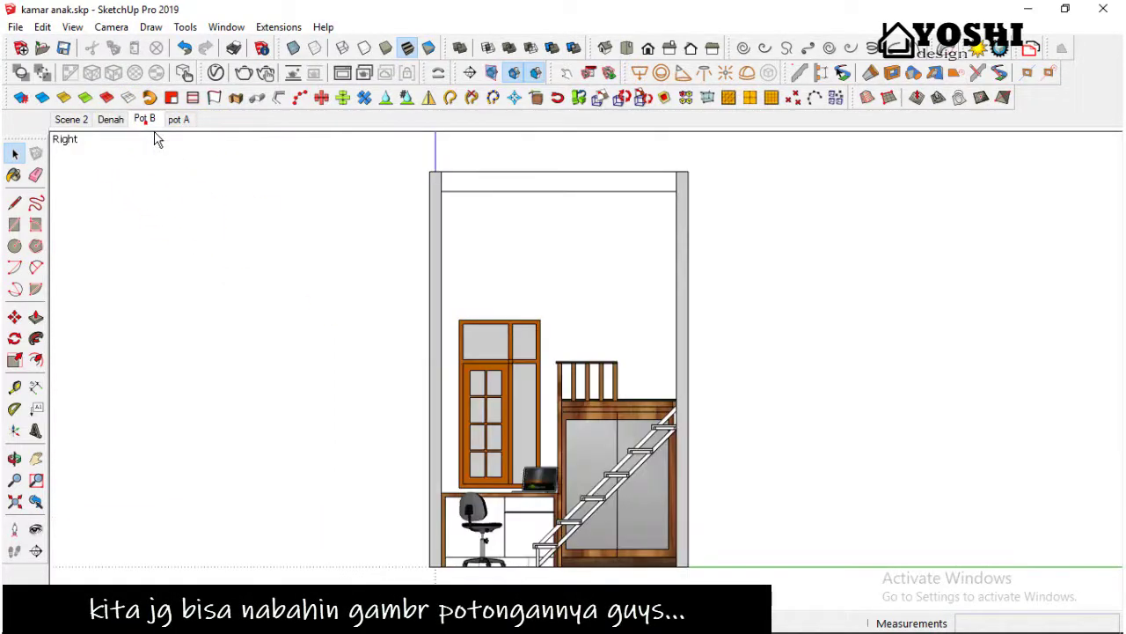
left_click(180, 121)
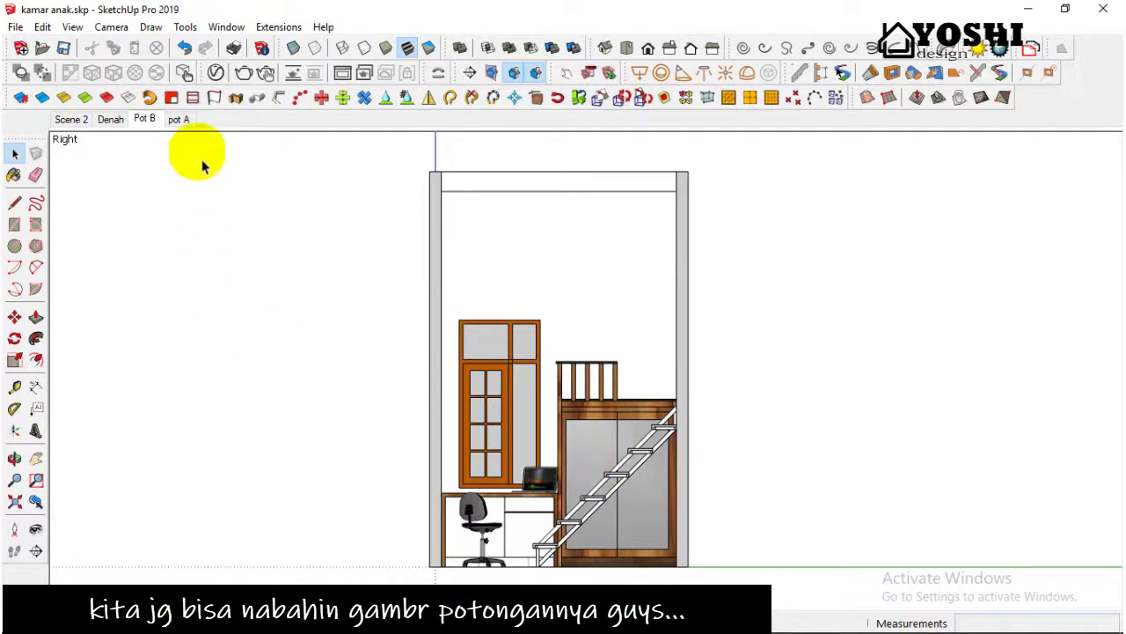
left_click(146, 120)
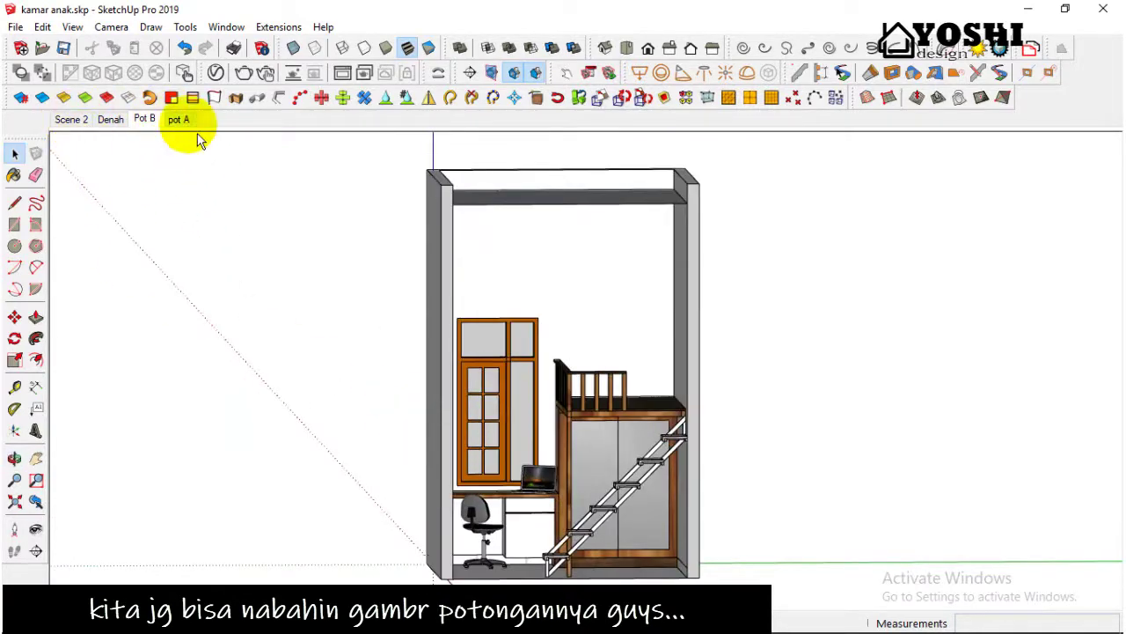
left_click(148, 121)
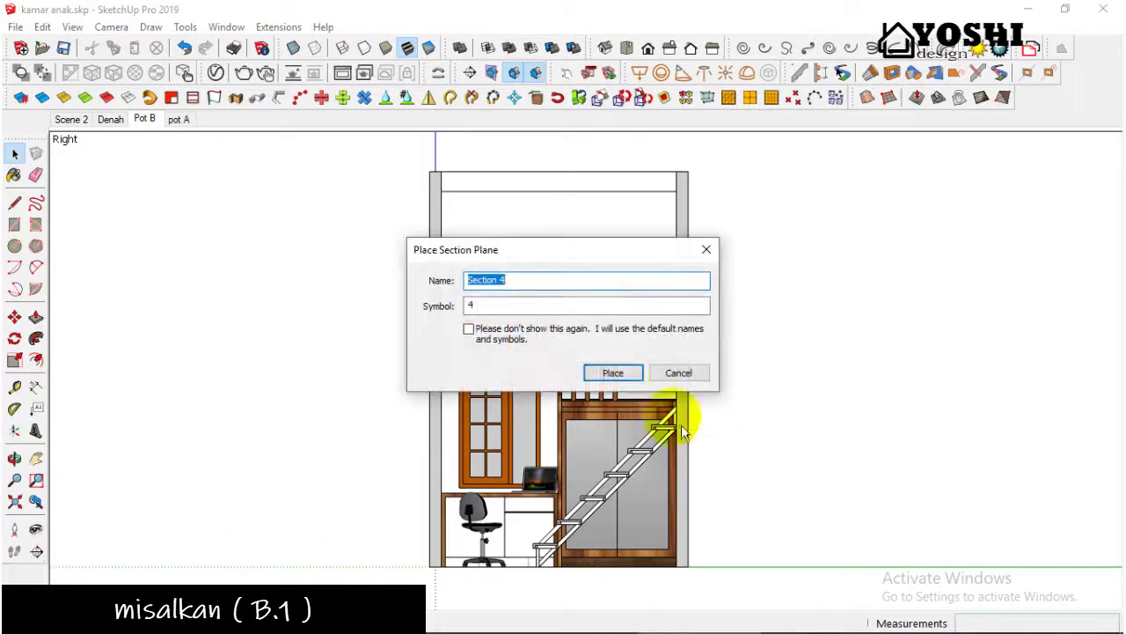
Place the new Section 4 plane on the room's wall.
left_click(610, 371)
mouse_move(440, 516)
middle_mouse_down()
mouse_move(475, 555)
mouse_move(456, 588)
middle_mouse_up()
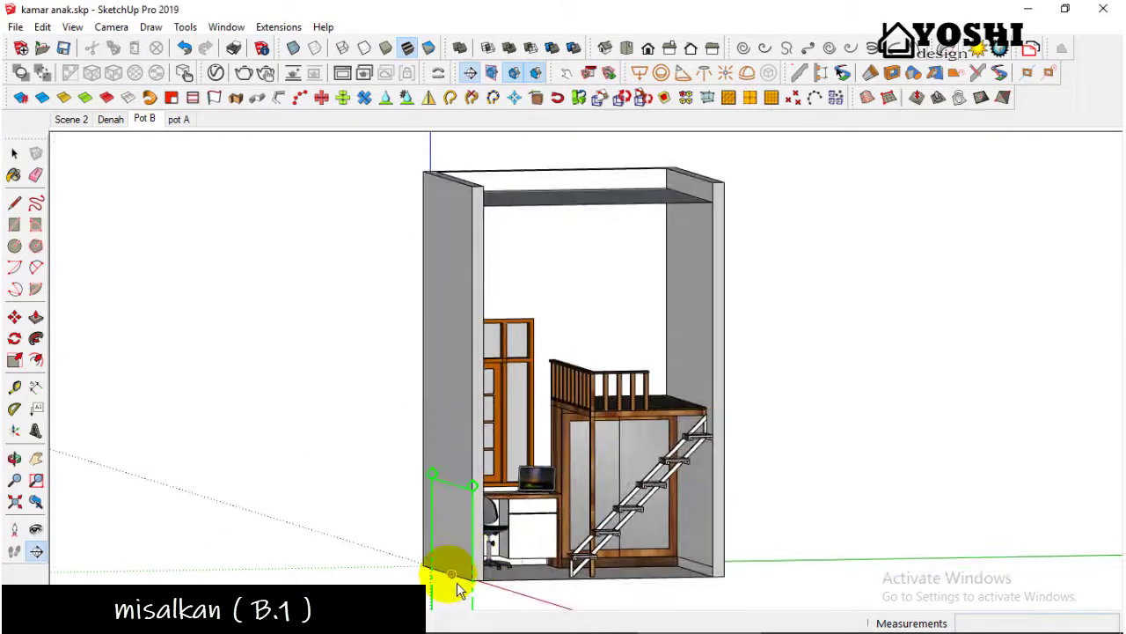
left_click(454, 589)
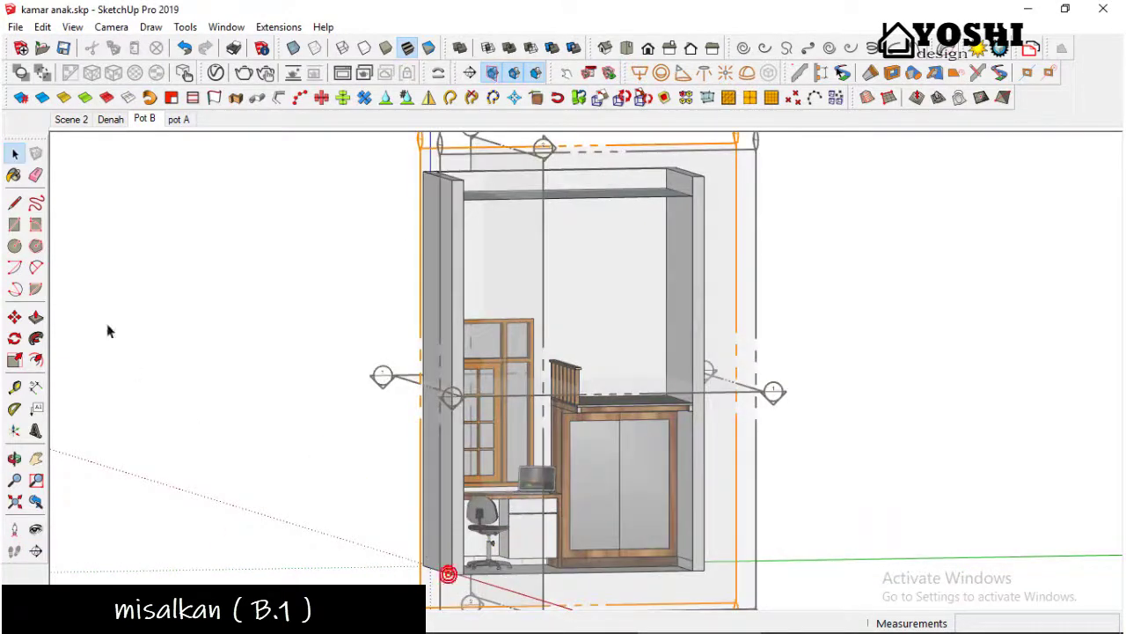
Show the straight right elevation, zoom and pan to frame it, and hide section planes.
left_click(669, 48)
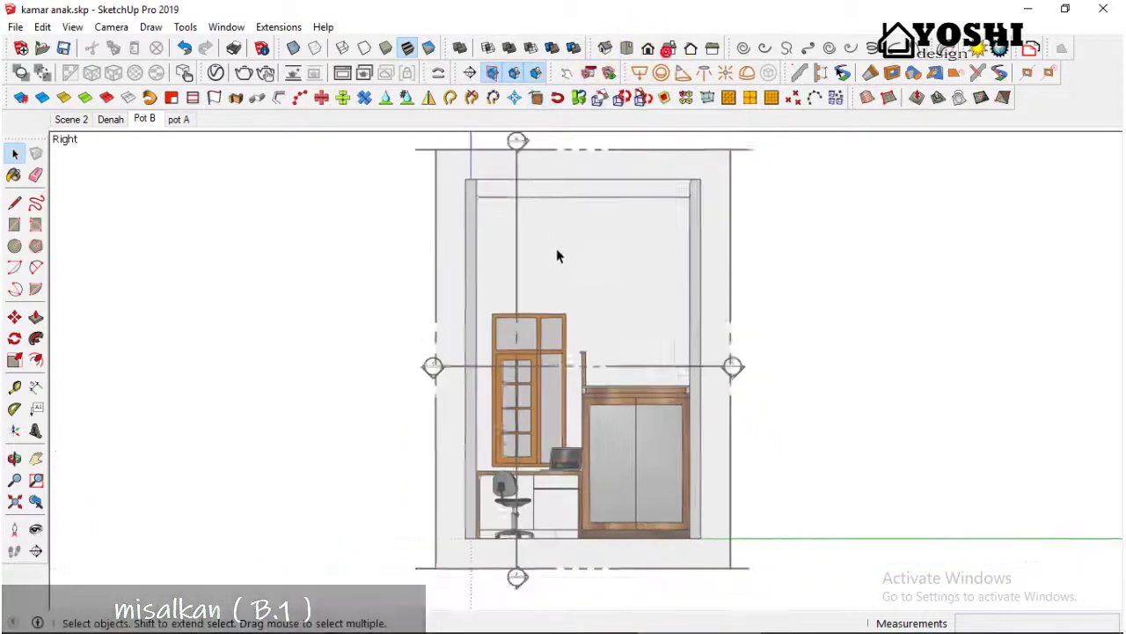
scroll(556, 255, "down", 1)
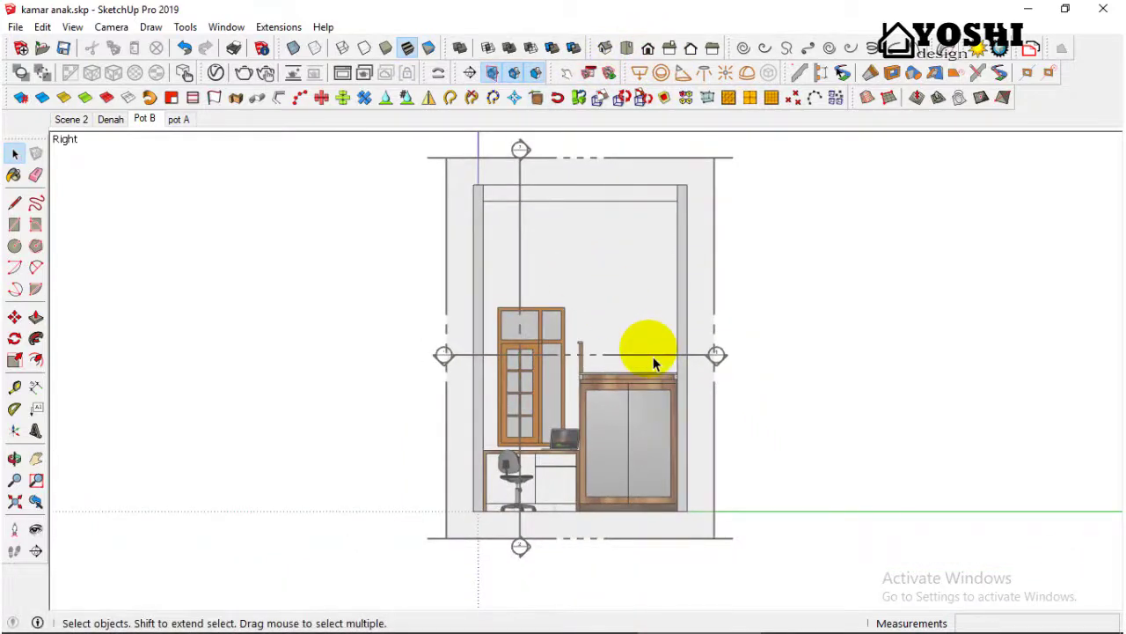
scroll(654, 363, "up", 1)
middle_click(684, 448)
scroll(573, 415, "down", 1)
scroll(572, 415, "down", 1)
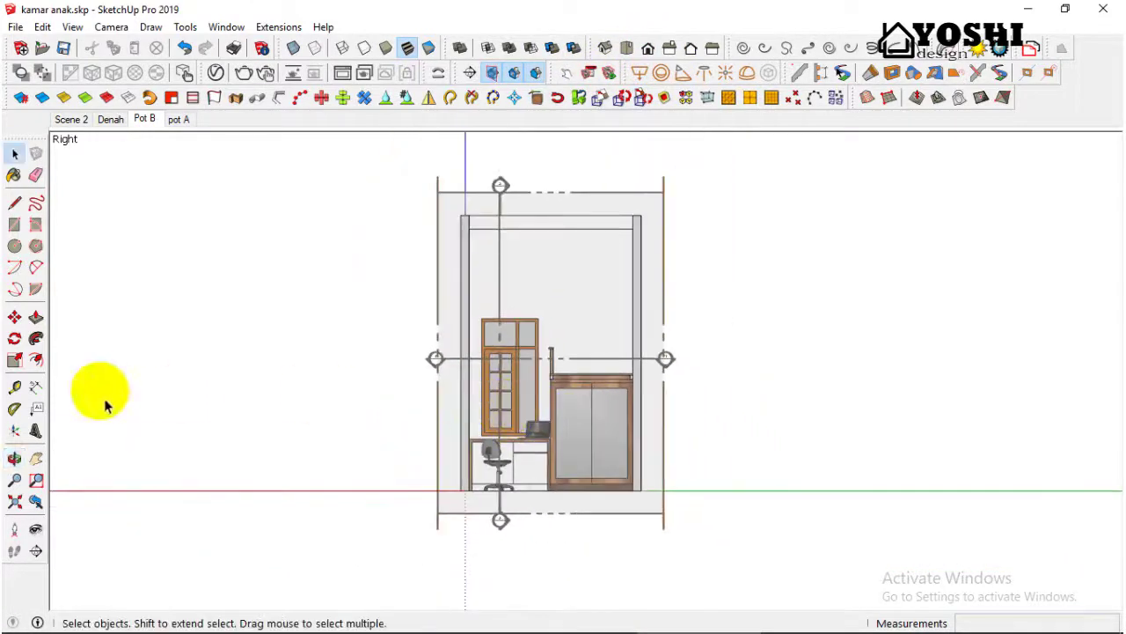
left_click(35, 457)
left_click_drag(311, 441, 277, 448)
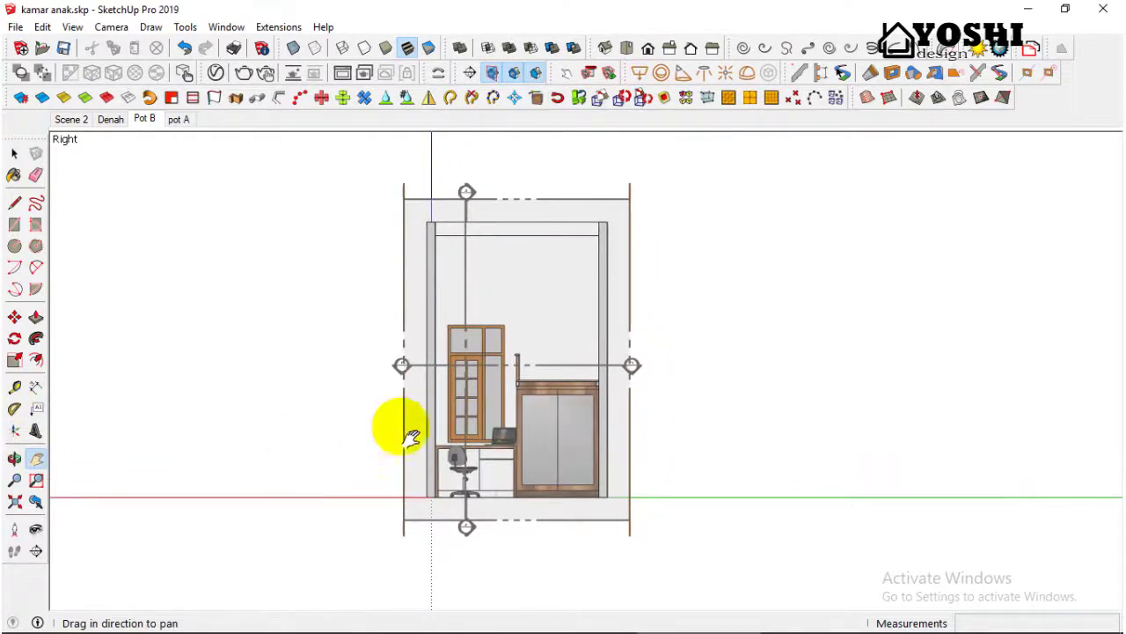
scroll(443, 455, "up", 1)
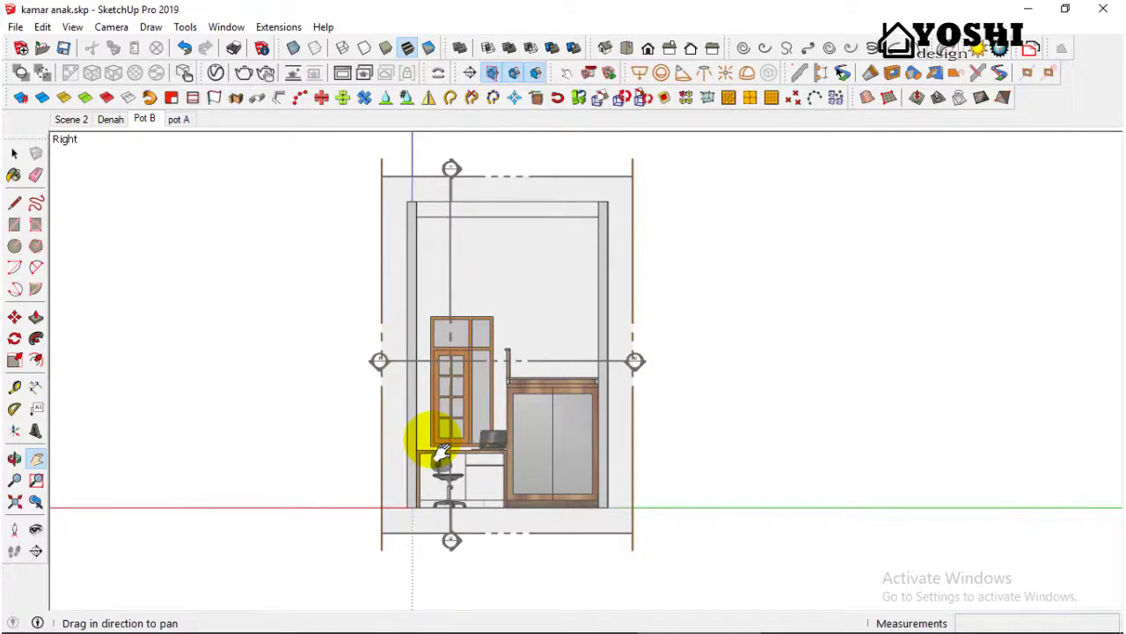
left_click(492, 72)
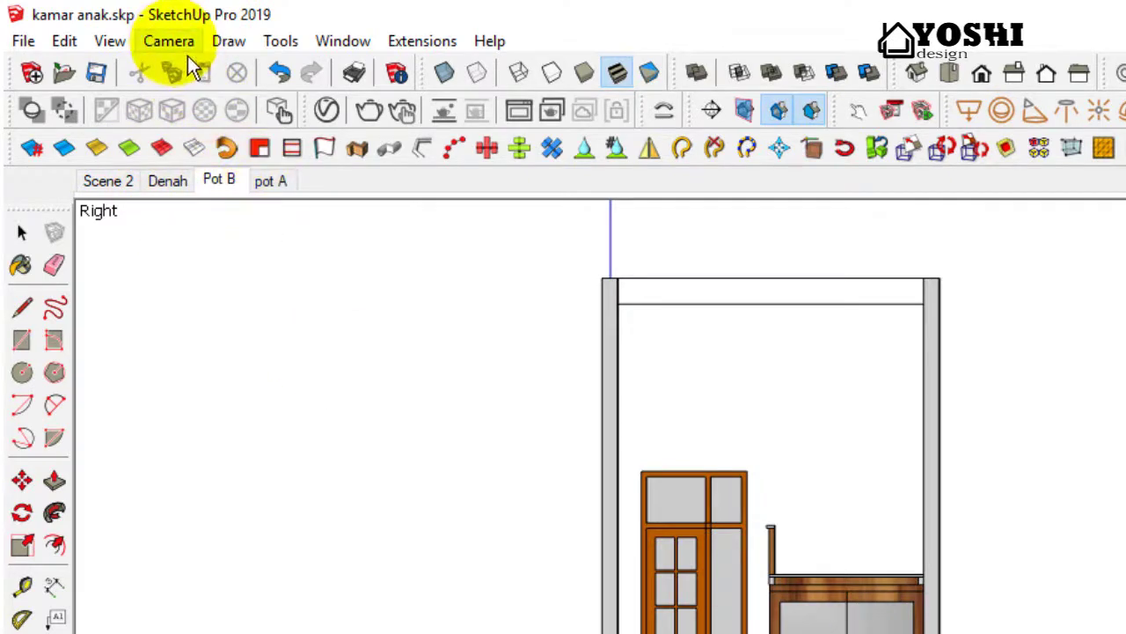
Add a scene from the right section view, rename it 'Pot B1', and compare it with Pot B.
left_click(110, 41)
mouse_move(165, 462)
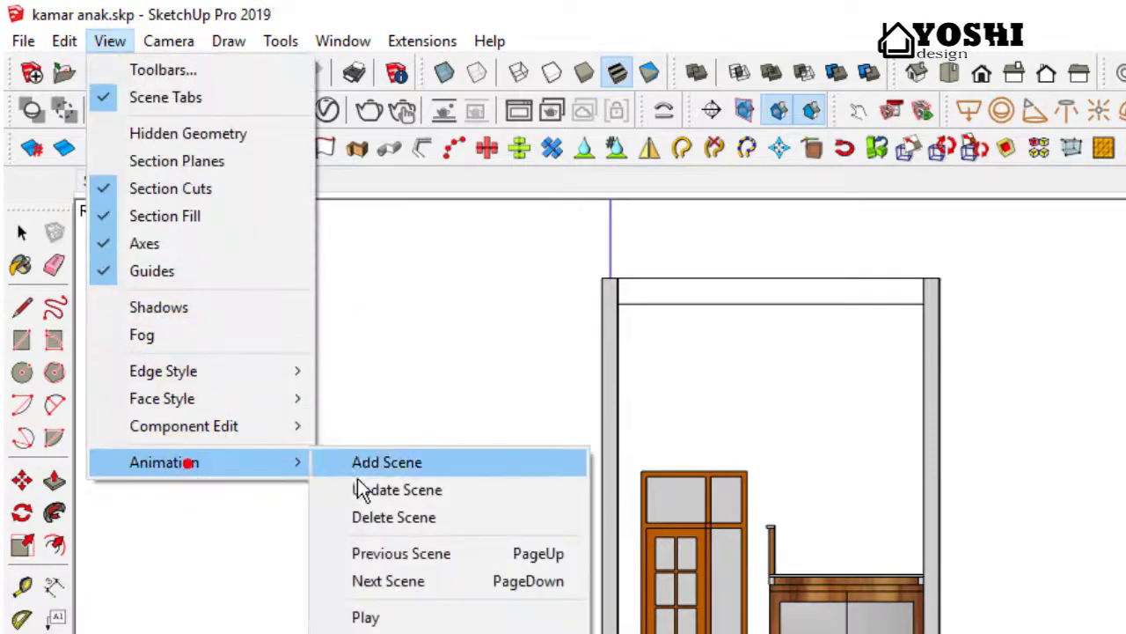
left_click(356, 463)
right_click(286, 181)
left_click(371, 324)
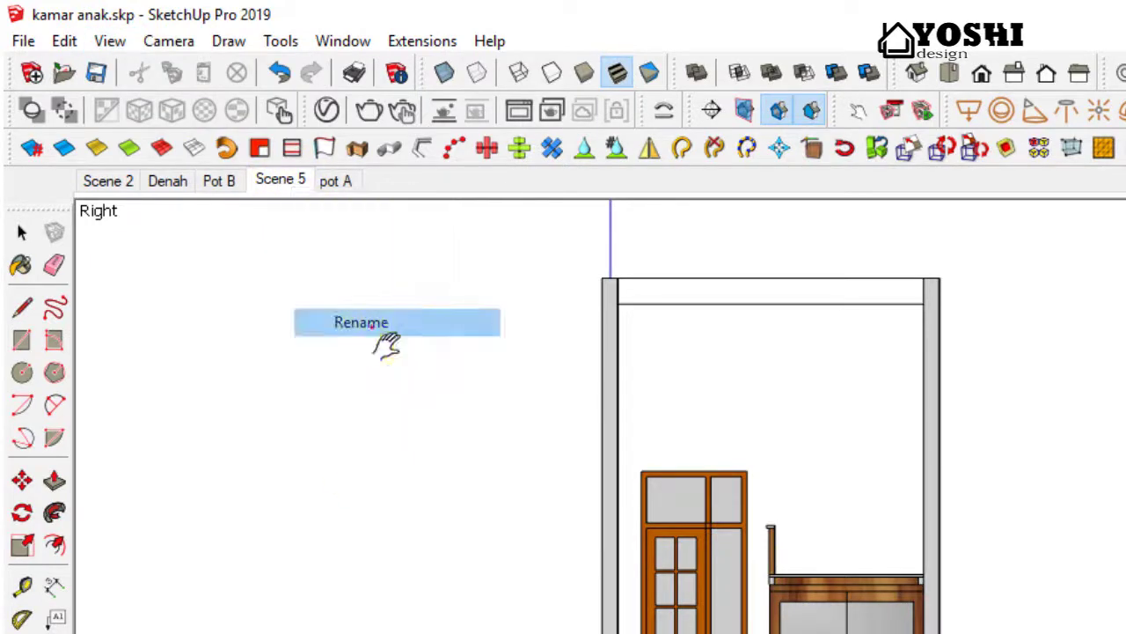
left_click(279, 179)
type("P")
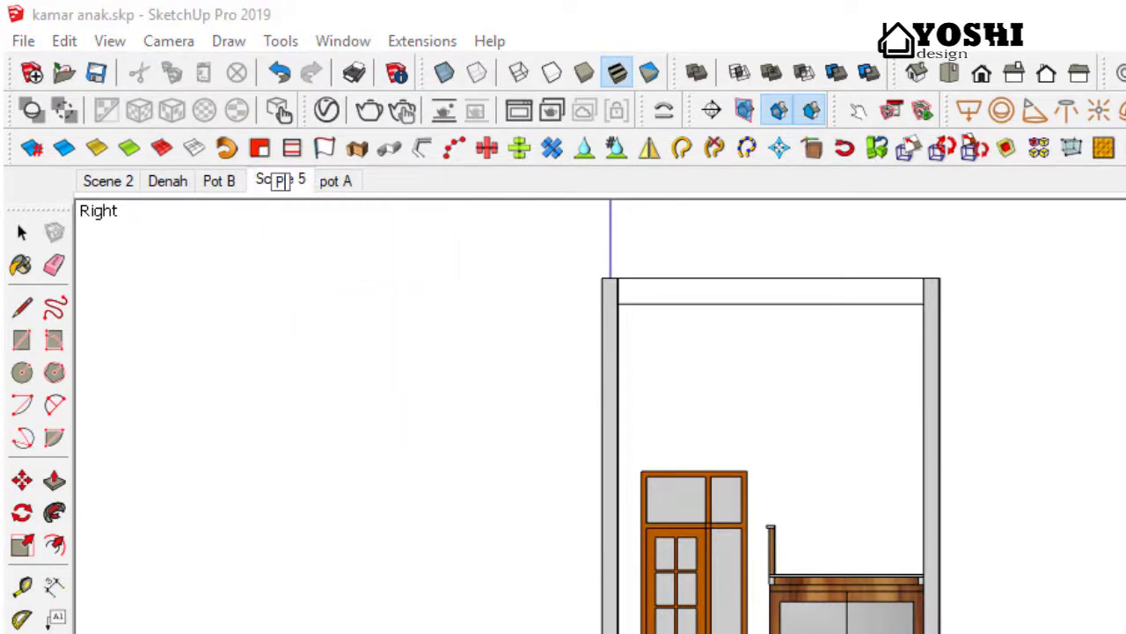
type("ot B1")
left_click(385, 341)
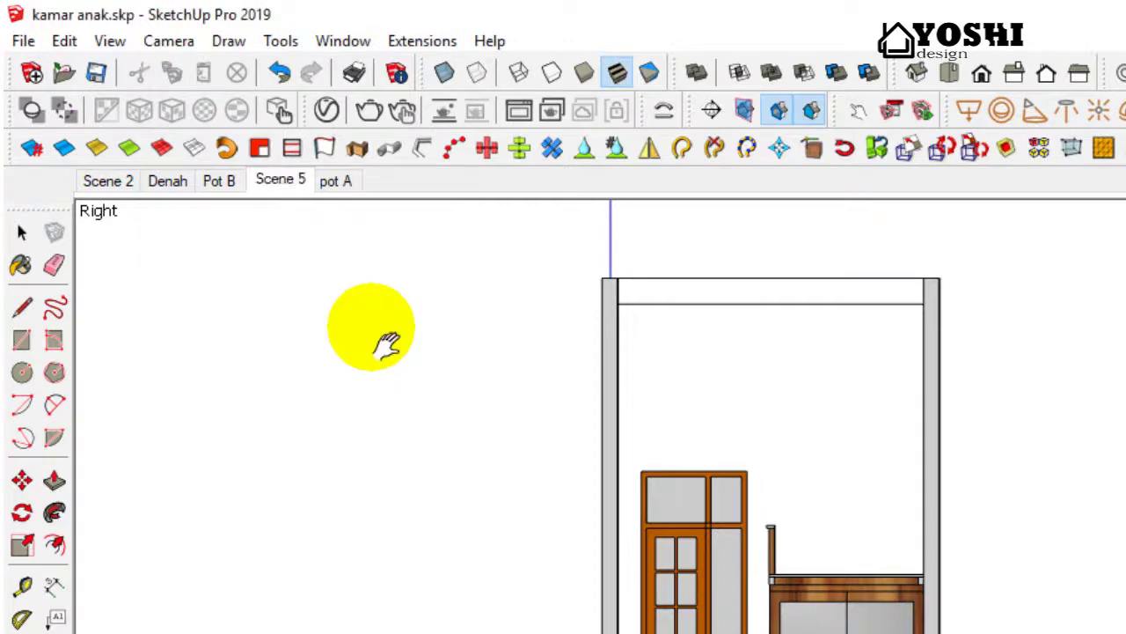
left_click(236, 188)
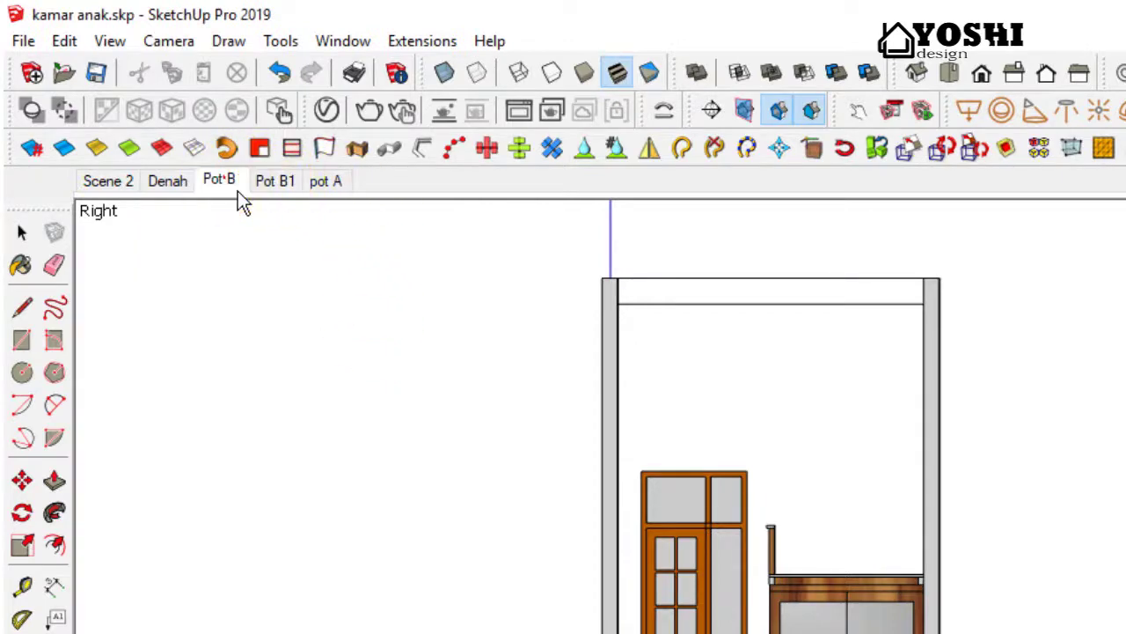
left_click(270, 196)
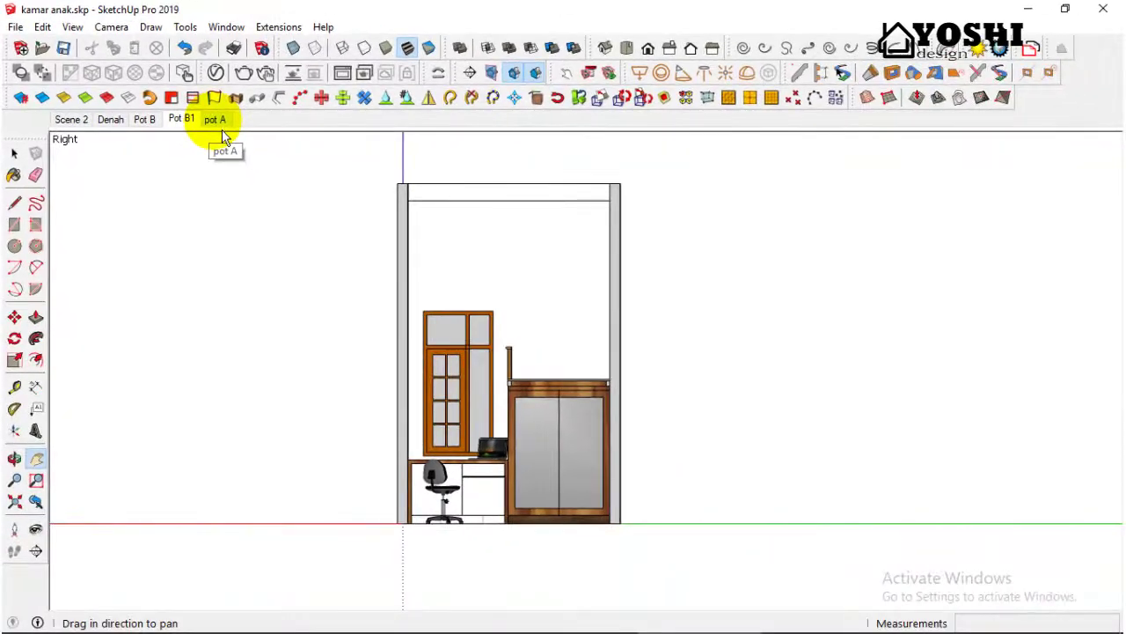
Cycle through the Pot B1, pot A, Scene 2 and Denah scenes, then save the model on Denah.
mouse_move(251, 278)
middle_mouse_down()
mouse_move(392, 346)
mouse_move(435, 382)
mouse_move(369, 443)
middle_mouse_up()
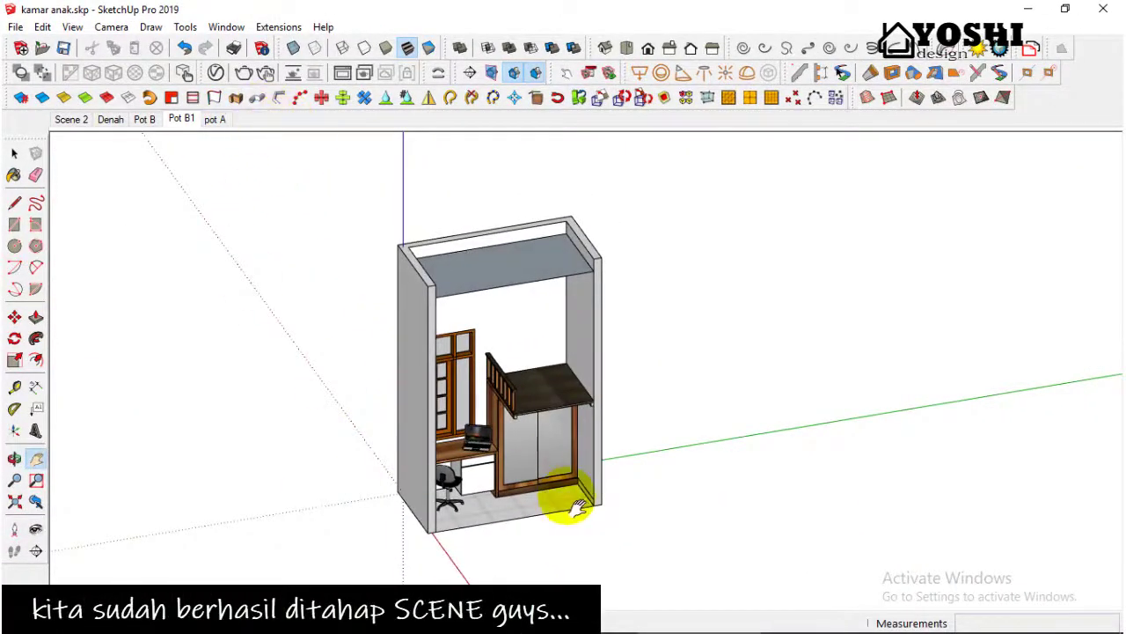
mouse_move(573, 502)
middle_mouse_down()
mouse_move(599, 377)
mouse_move(601, 256)
mouse_move(460, 226)
mouse_move(619, 294)
mouse_move(603, 393)
mouse_move(180, 220)
middle_mouse_up()
left_click(182, 123)
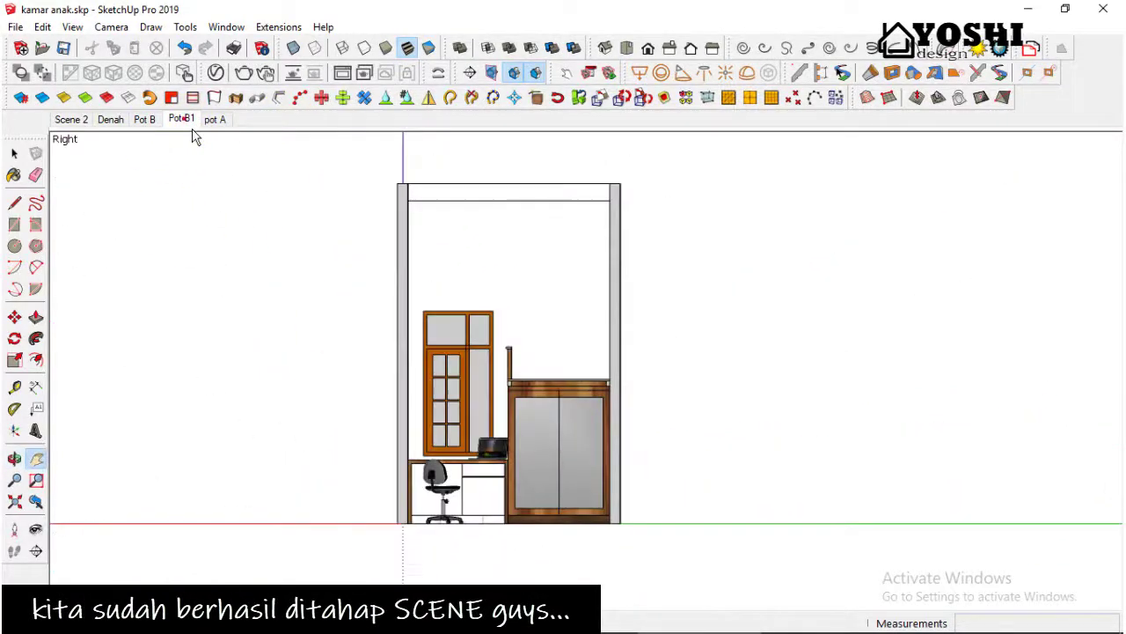
left_click(215, 119)
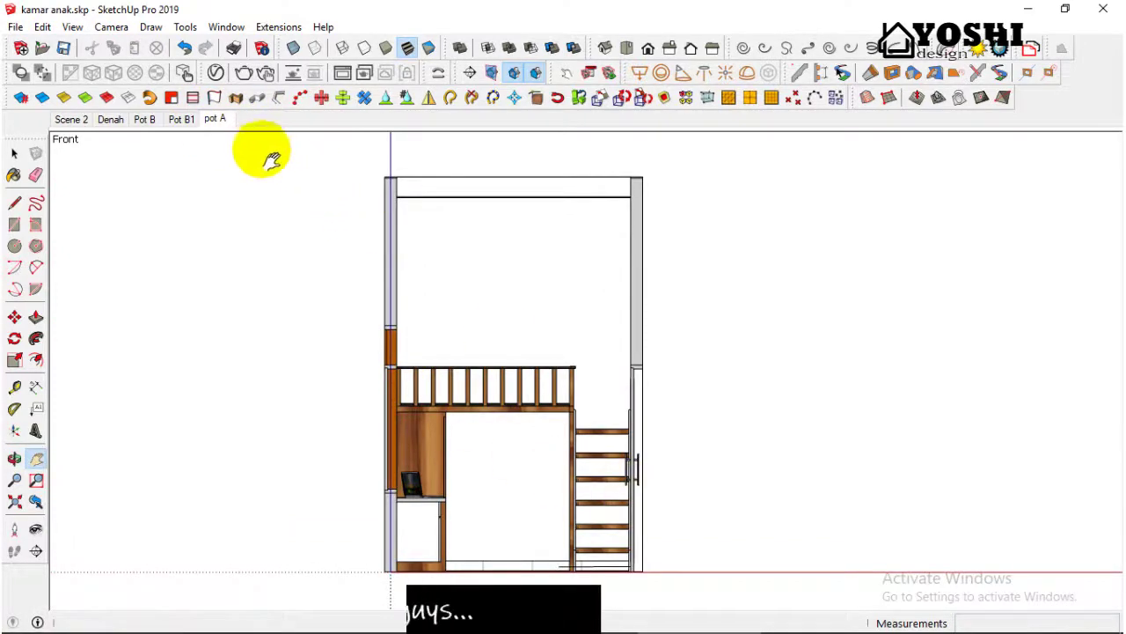
left_click(78, 122)
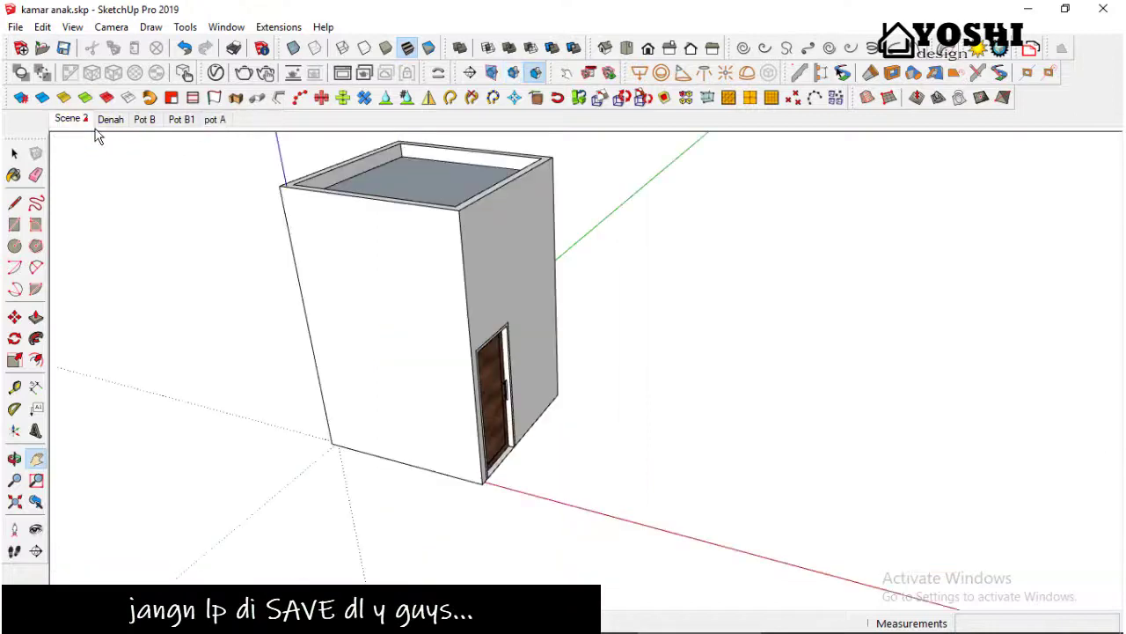
left_click(117, 126)
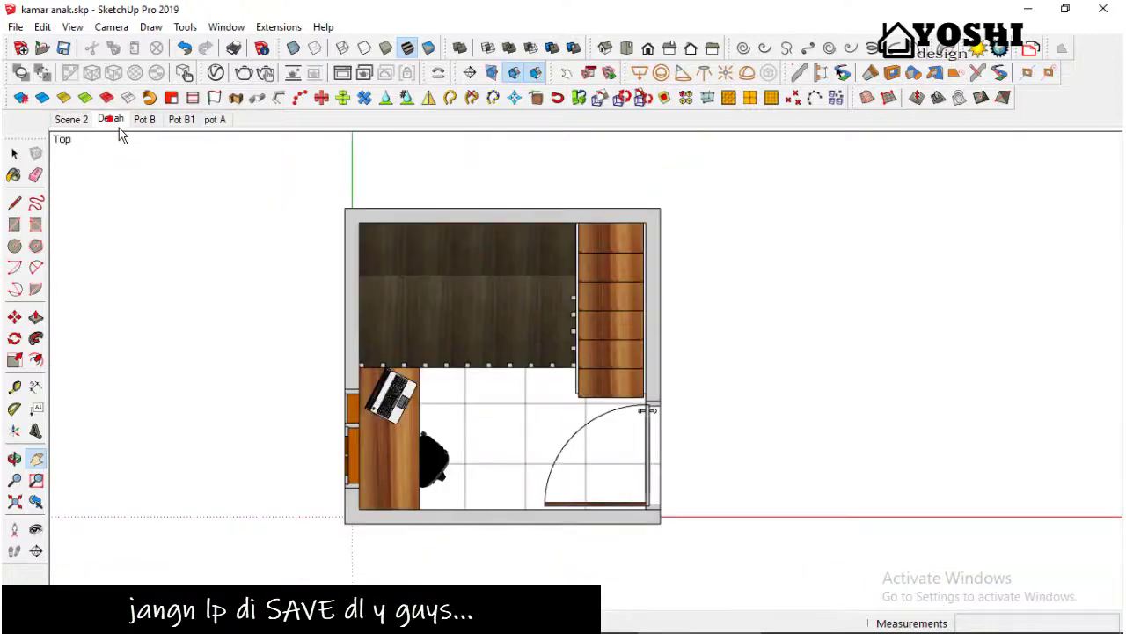
left_click(63, 48)
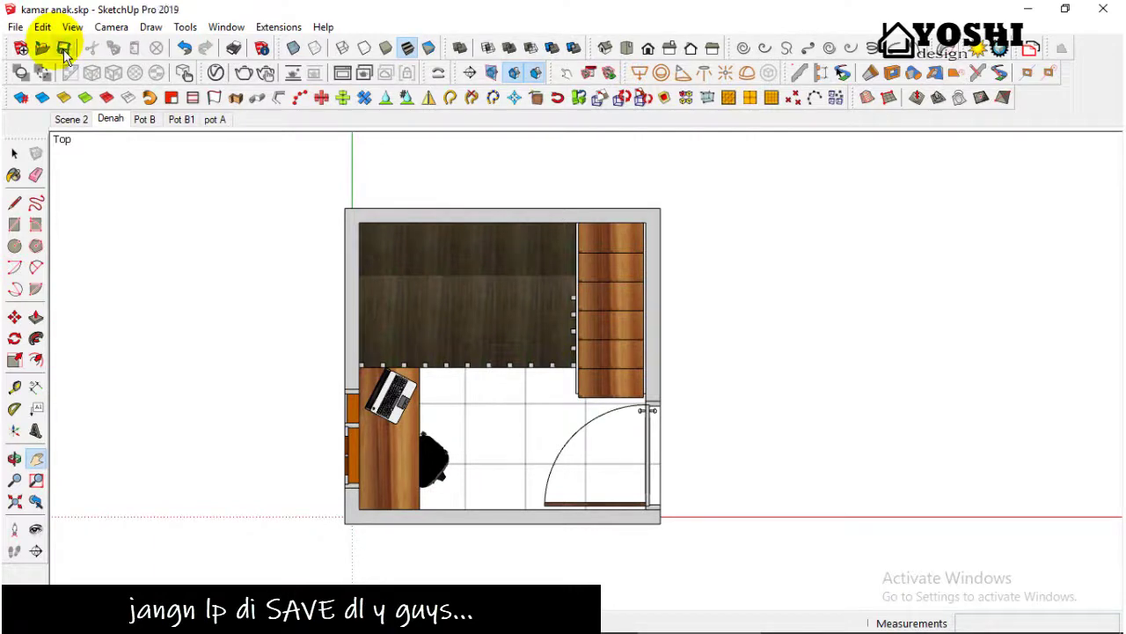
left_click(14, 175)
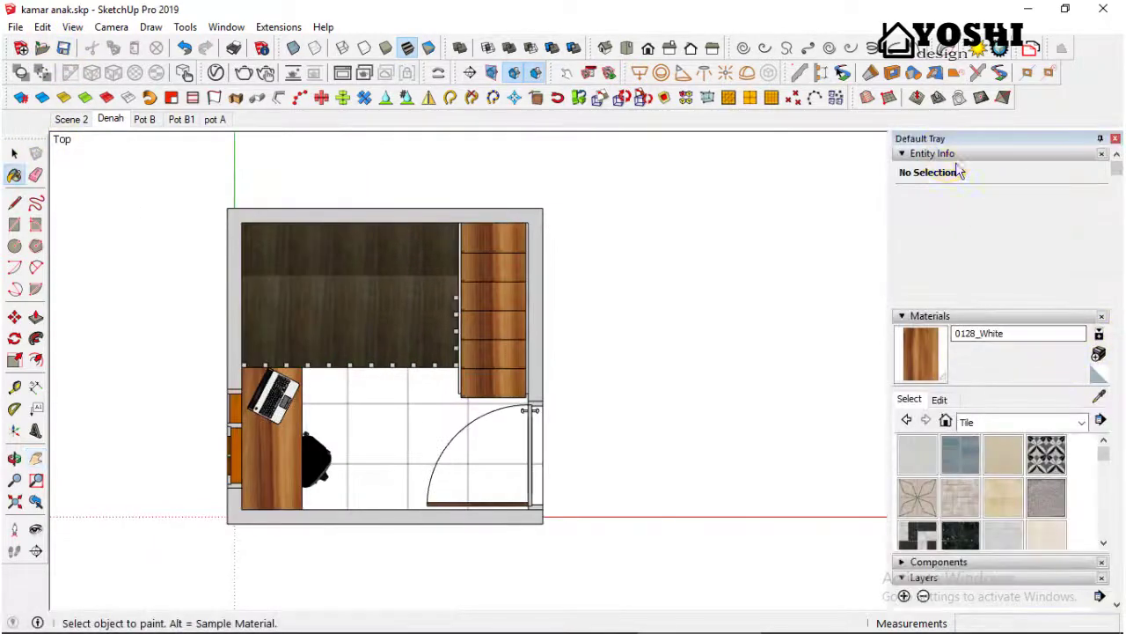
left_click(946, 153)
left_click(930, 168)
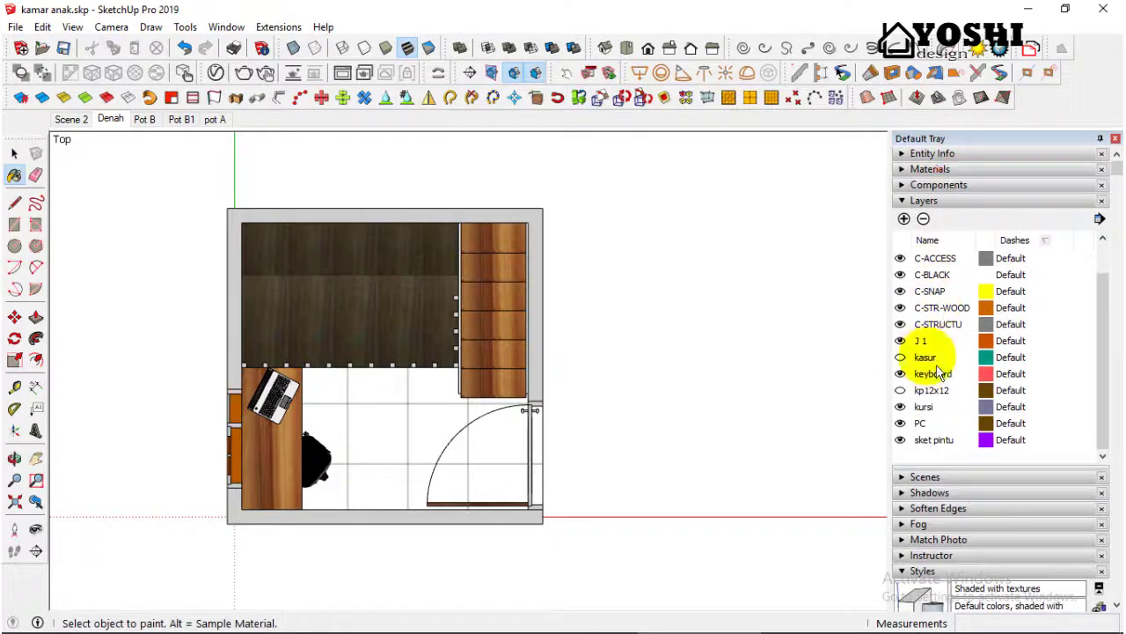
scroll(915, 360, "down", 5)
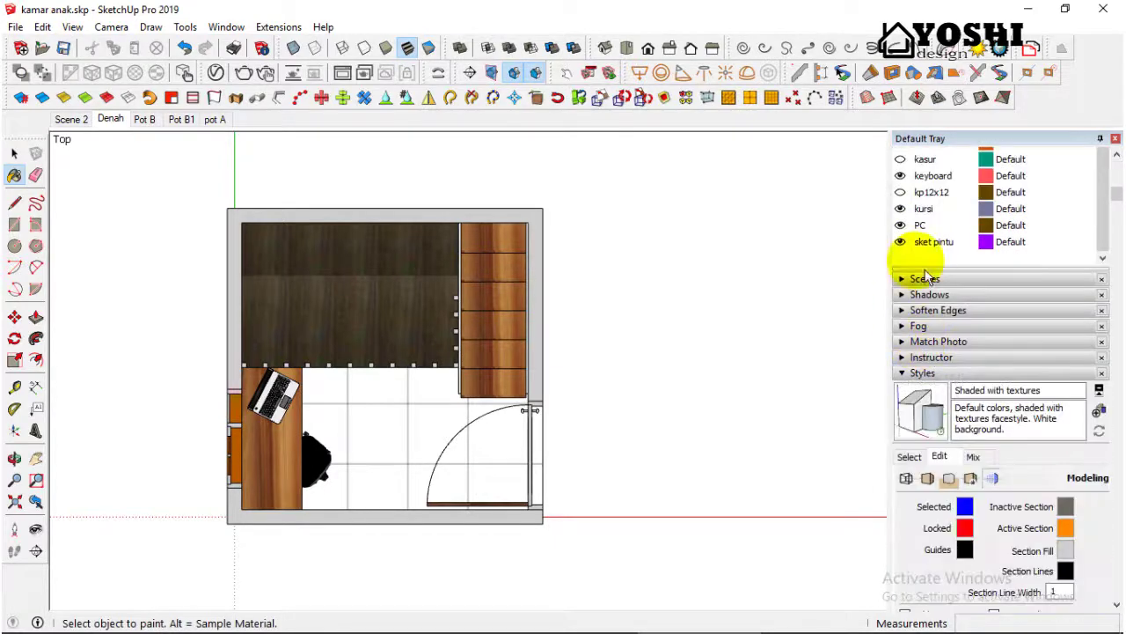
left_click(900, 191)
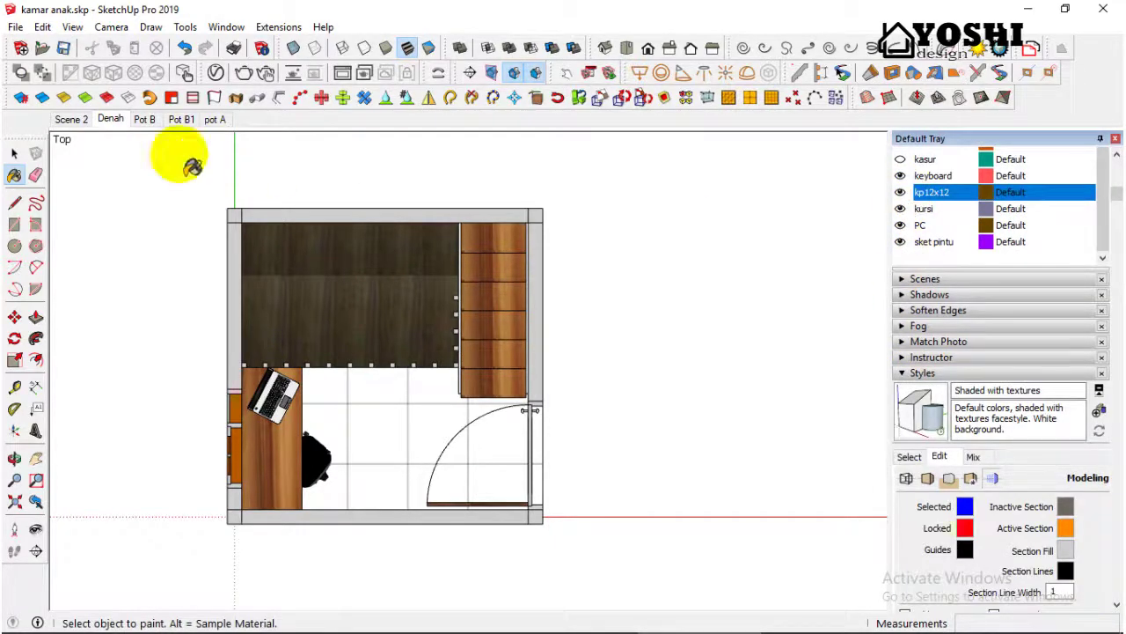
right_click(85, 123)
left_click(143, 187)
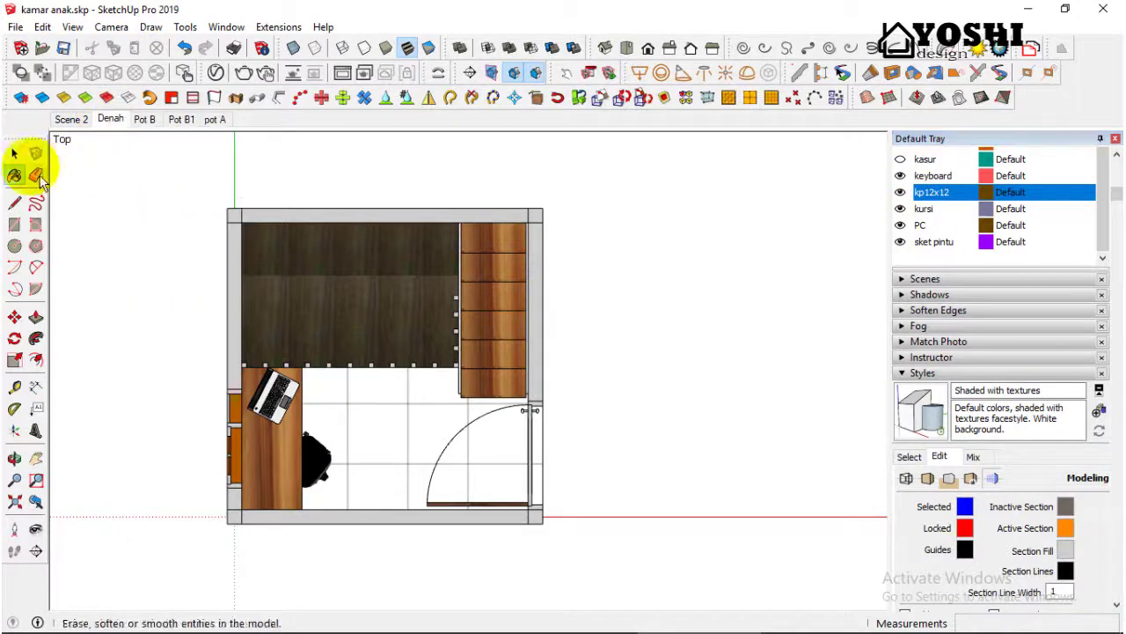
left_click(14, 154)
left_click(1115, 138)
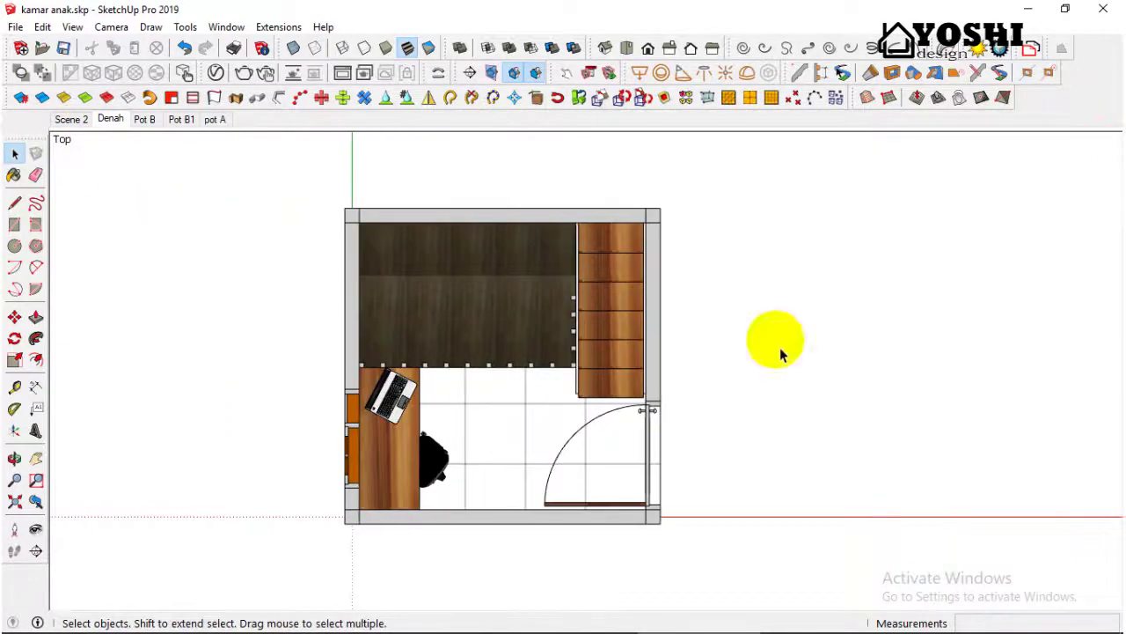
left_click(155, 133)
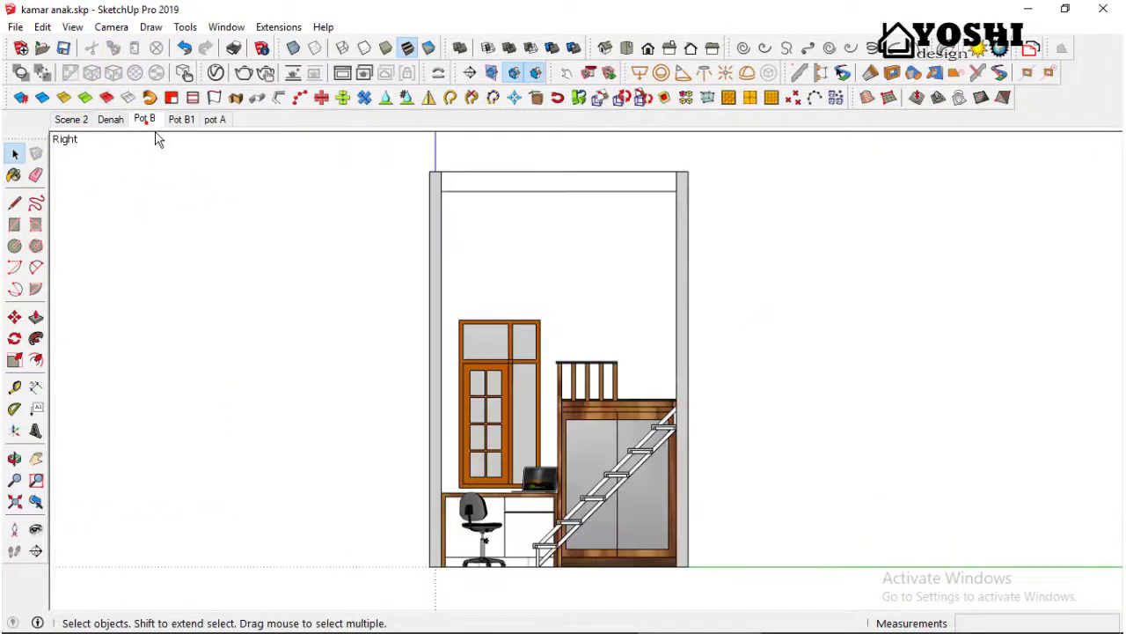
left_click(184, 132)
left_click(215, 132)
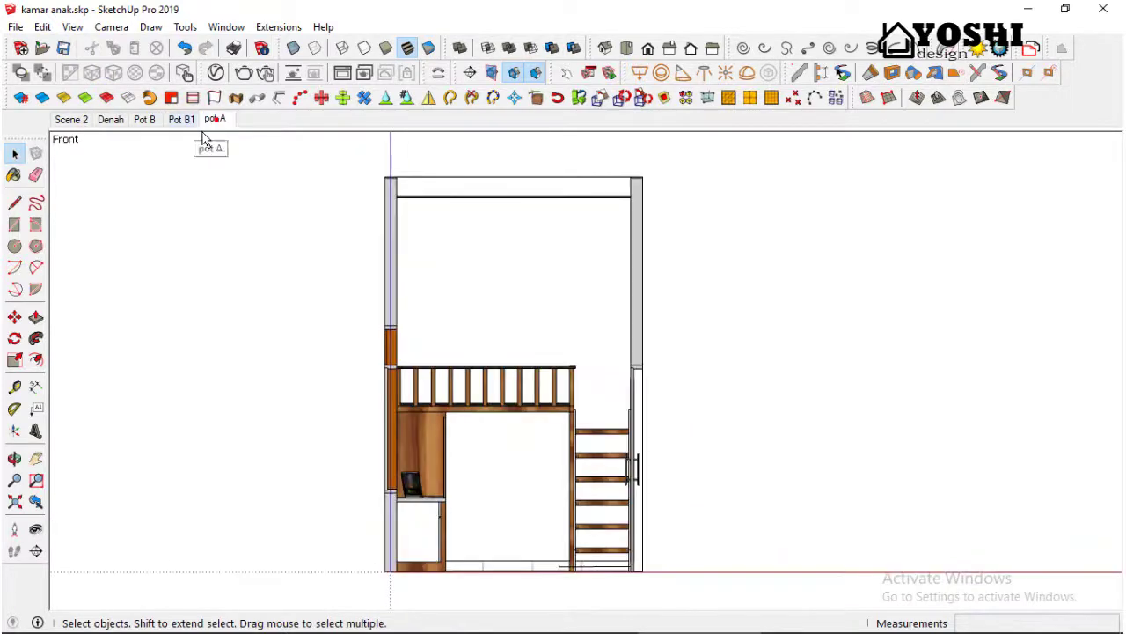
left_click(186, 133)
left_click(148, 138)
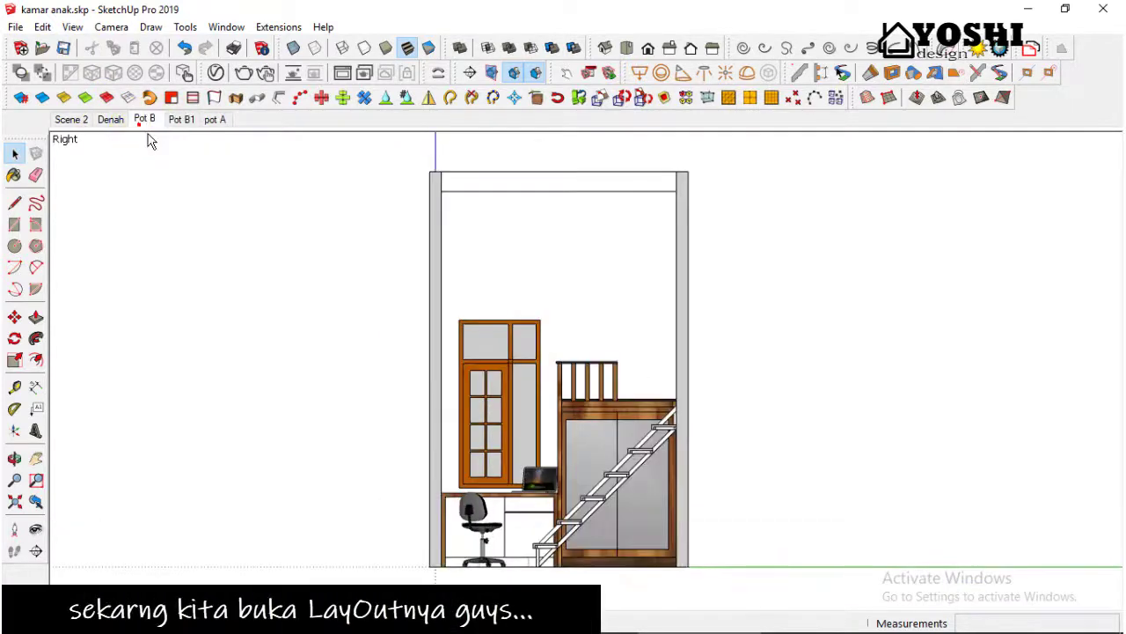
left_click(110, 130)
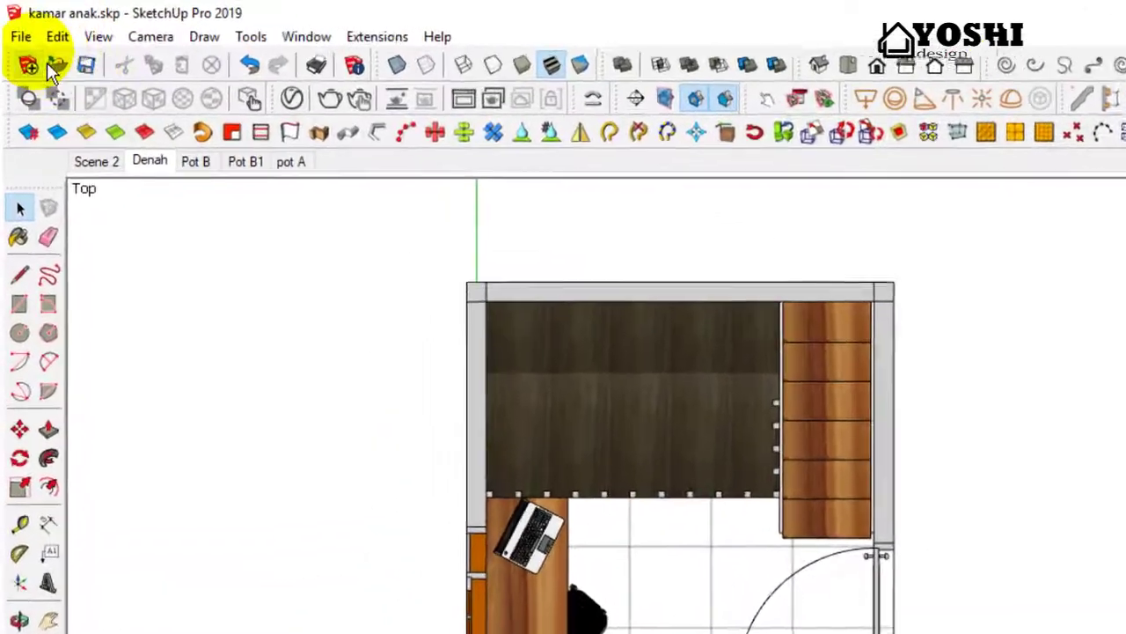
Send the bedroom model from SketchUp to LayOut with File > Send to LayOut.
left_click(20, 36)
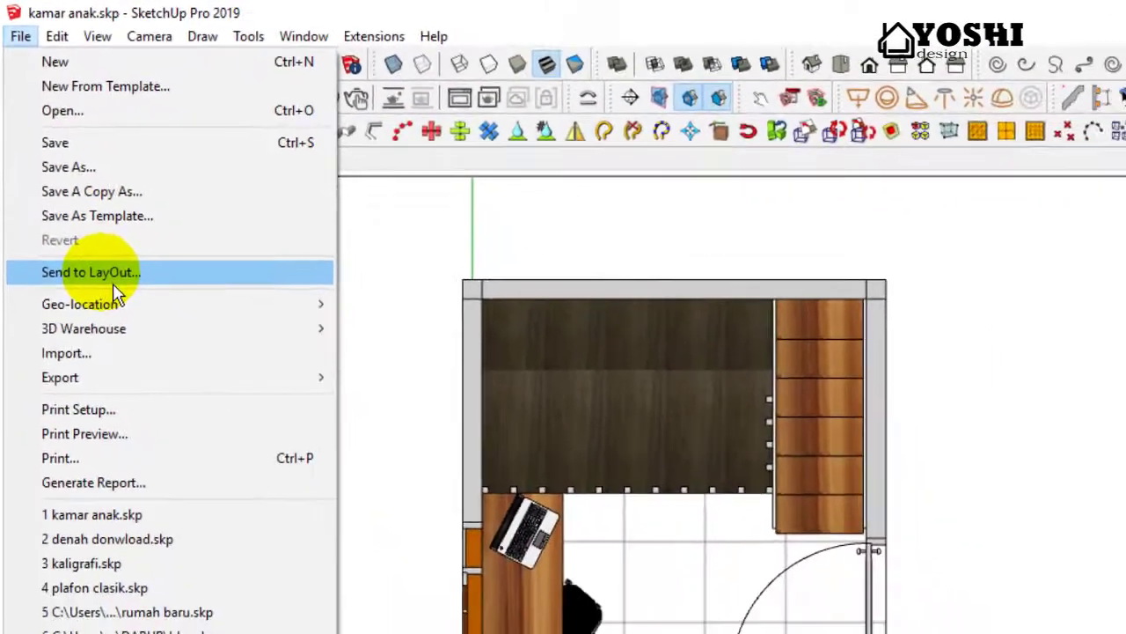
left_click(132, 341)
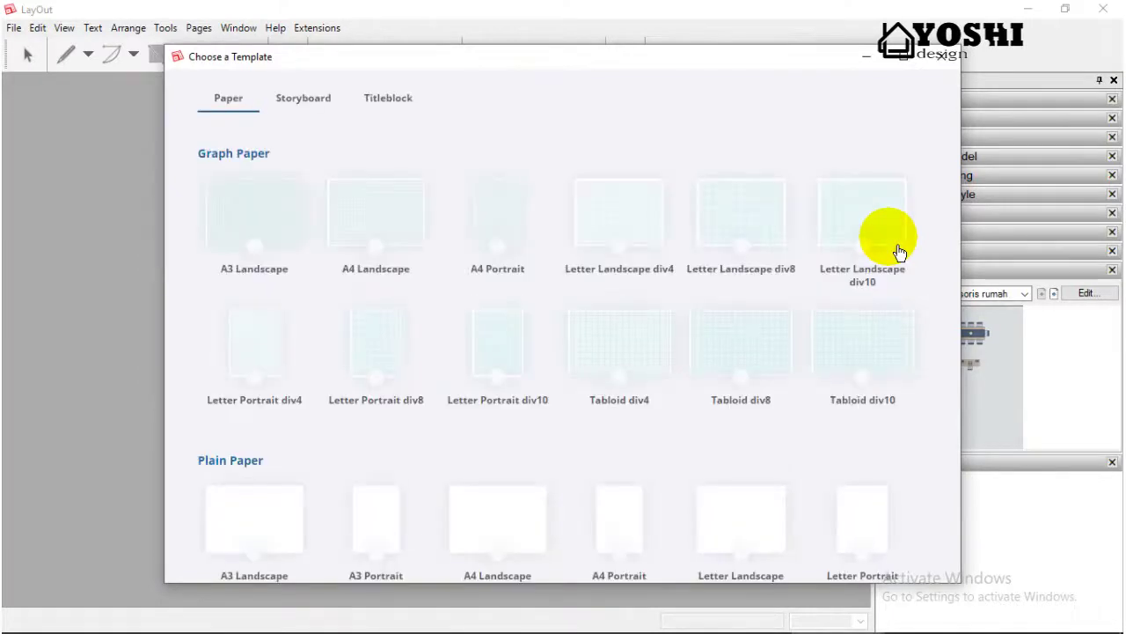
Create the LayOut document from the design 1 template in the Titleblock category.
left_click(414, 104)
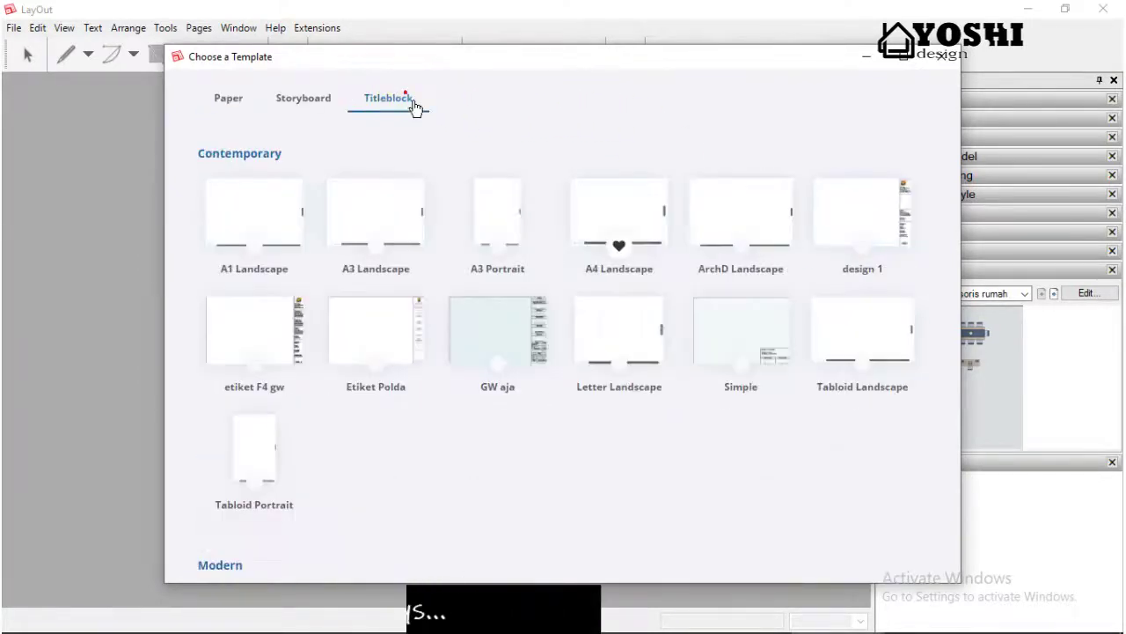
double_click(858, 220)
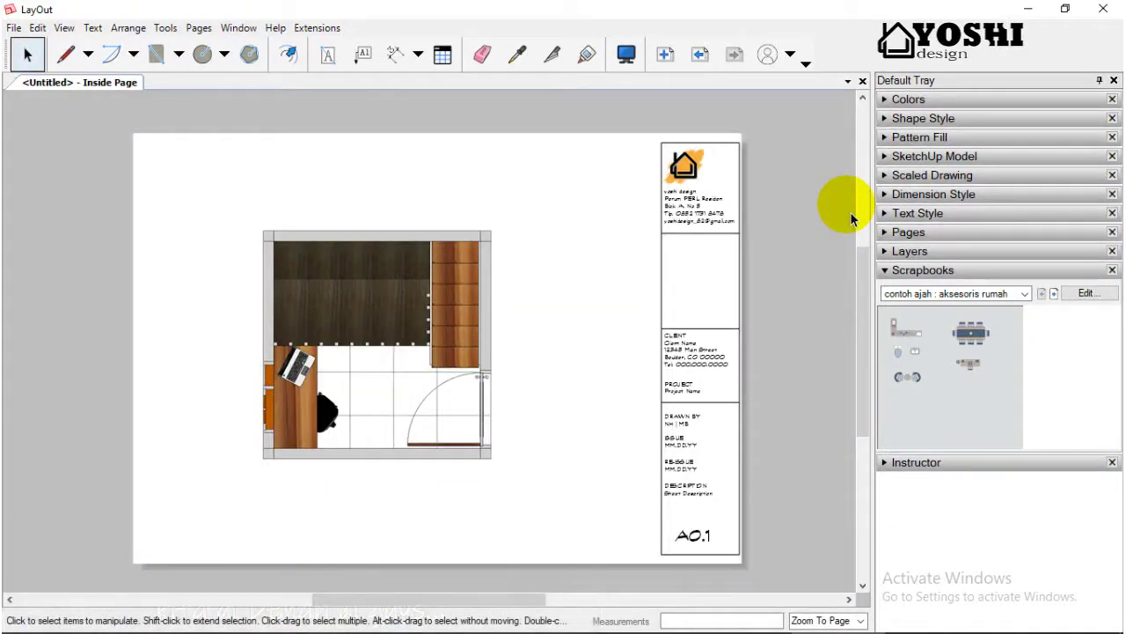
Scale the plan viewport to 1:25 after trying 1:50 and 1:20, then pull its right edge in.
left_click(976, 156)
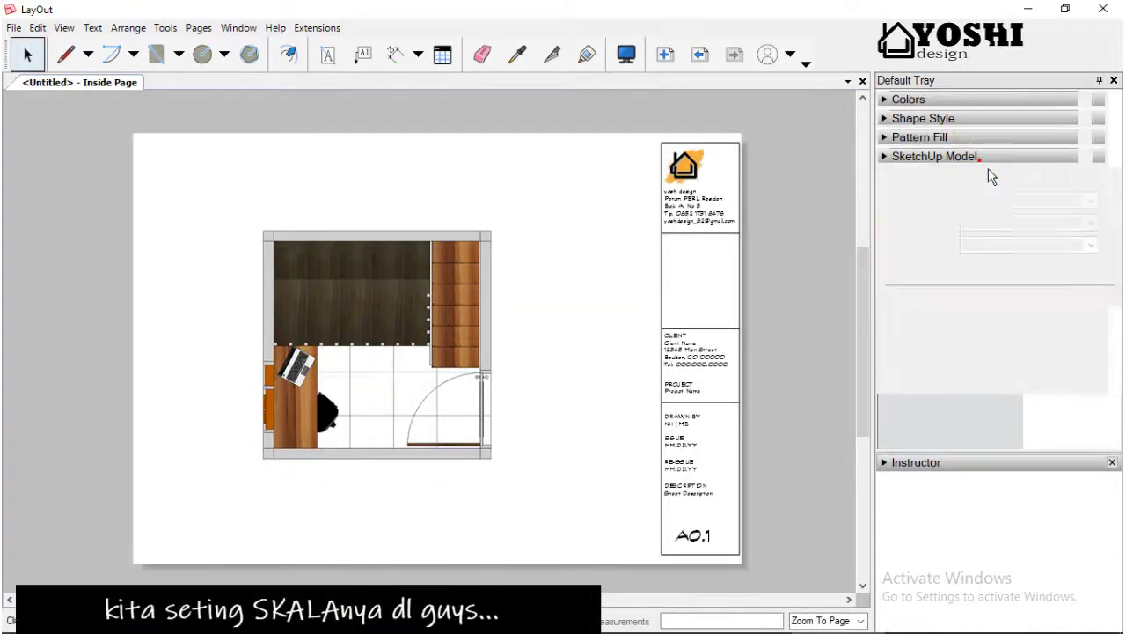
left_click(472, 373)
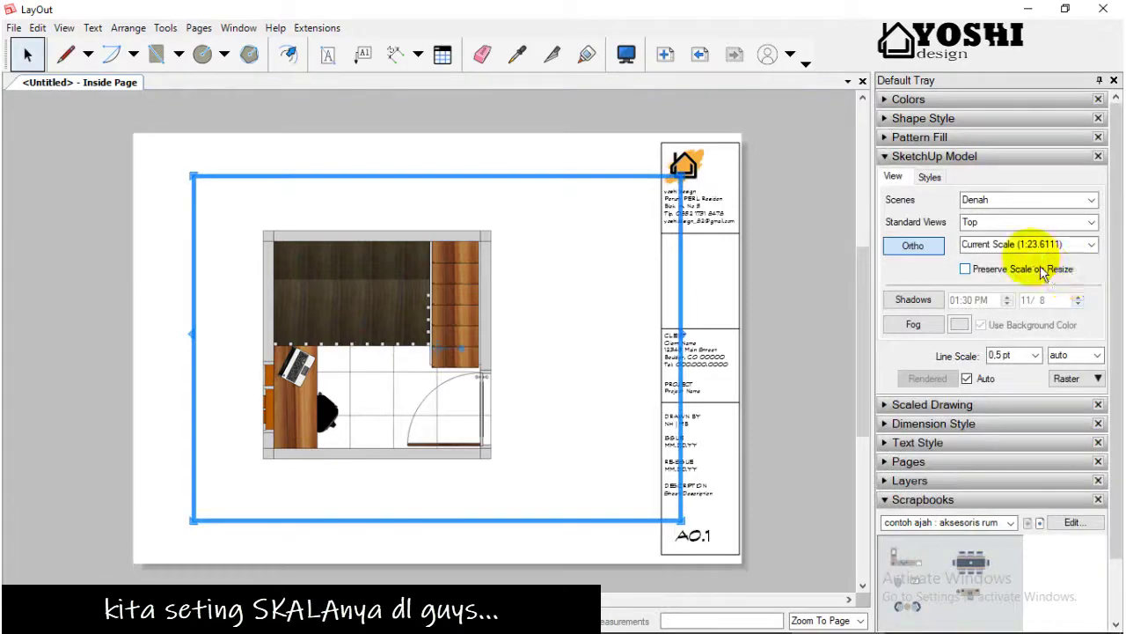
left_click(1091, 244)
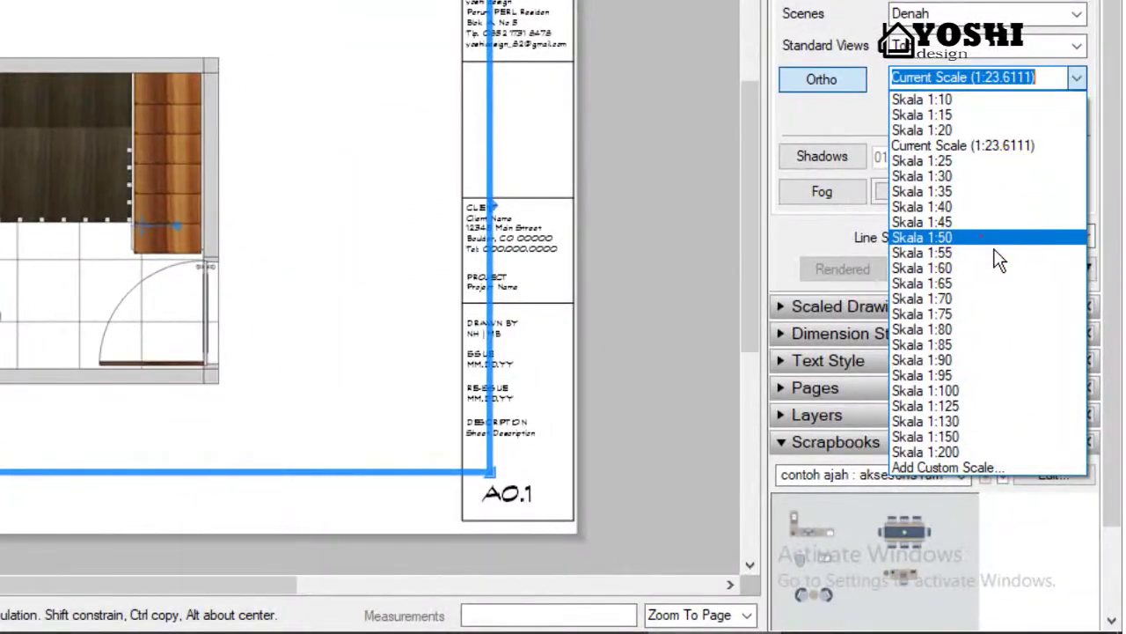
left_click(994, 239)
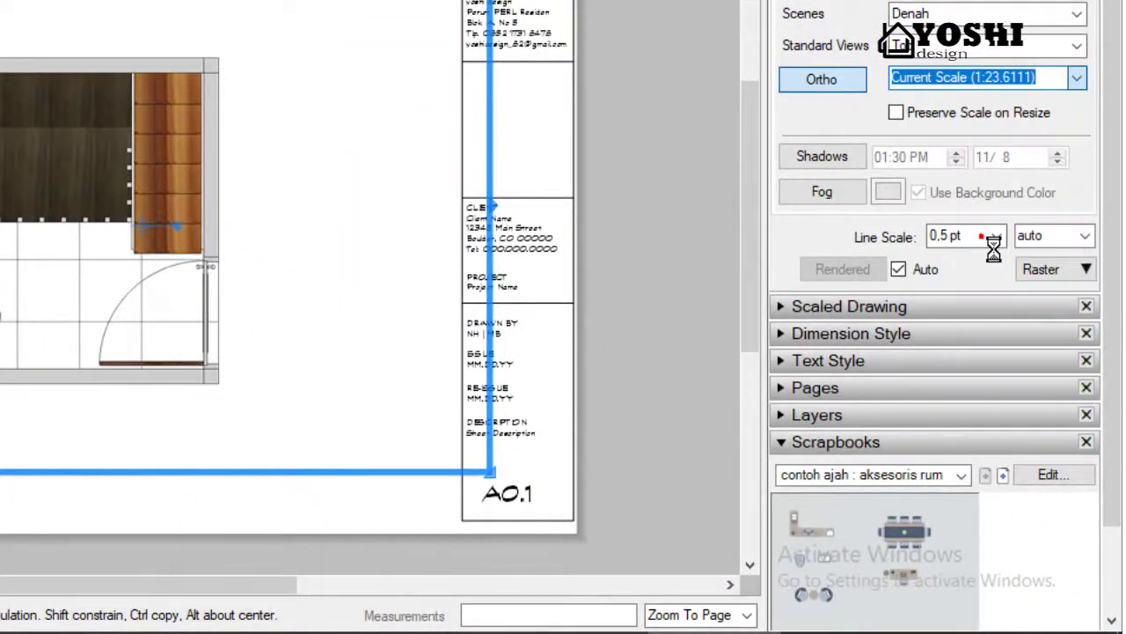
left_click(1077, 80)
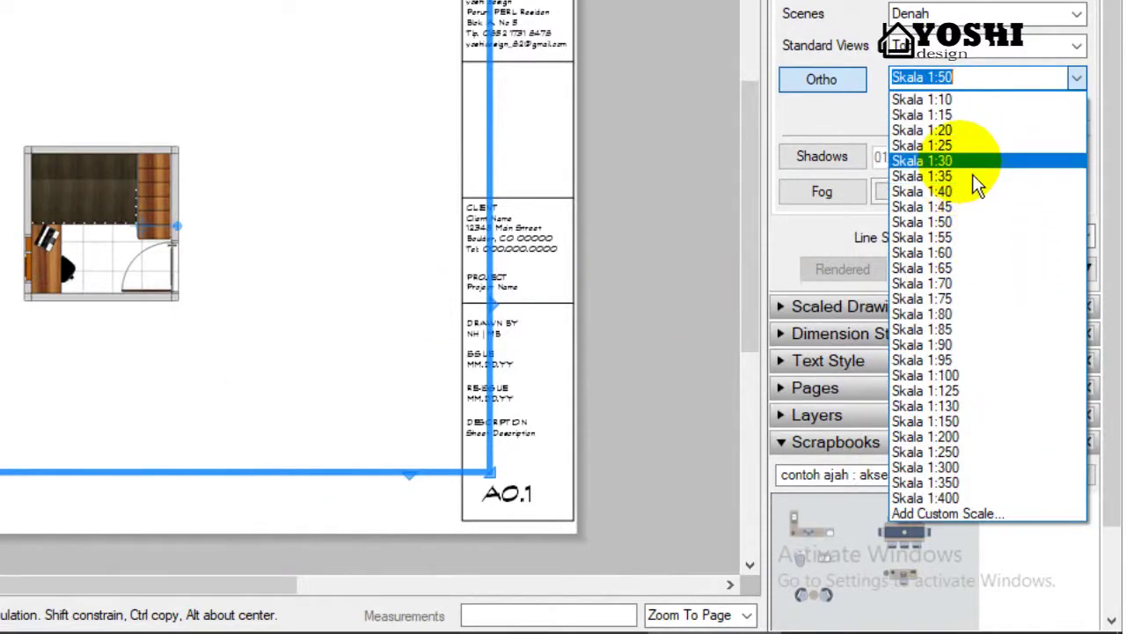
left_click(972, 151)
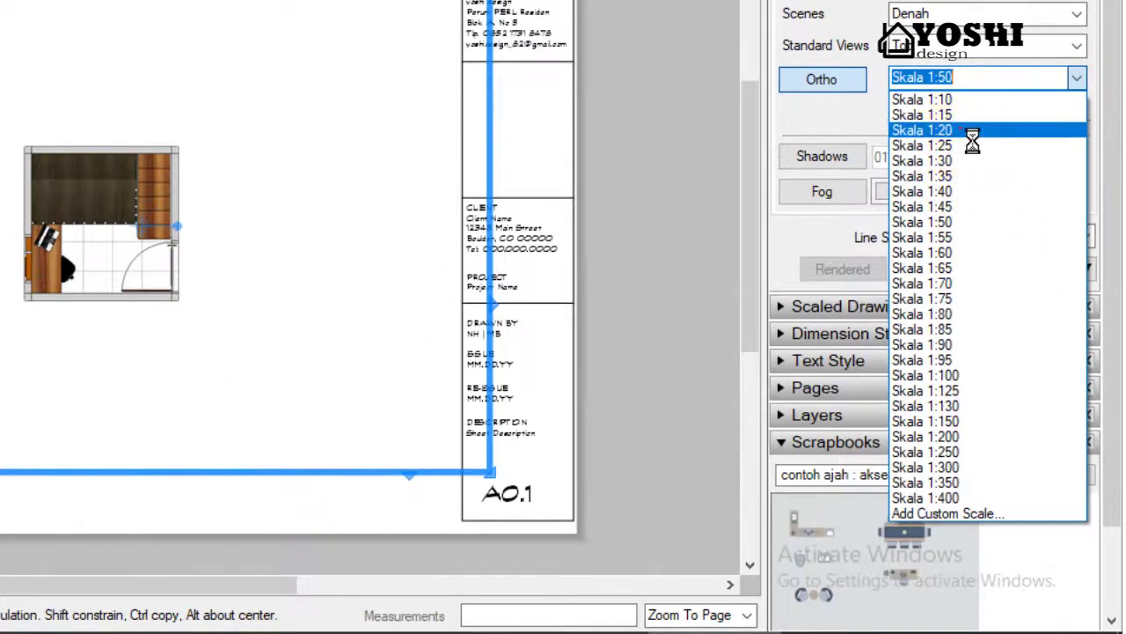
left_click(979, 151)
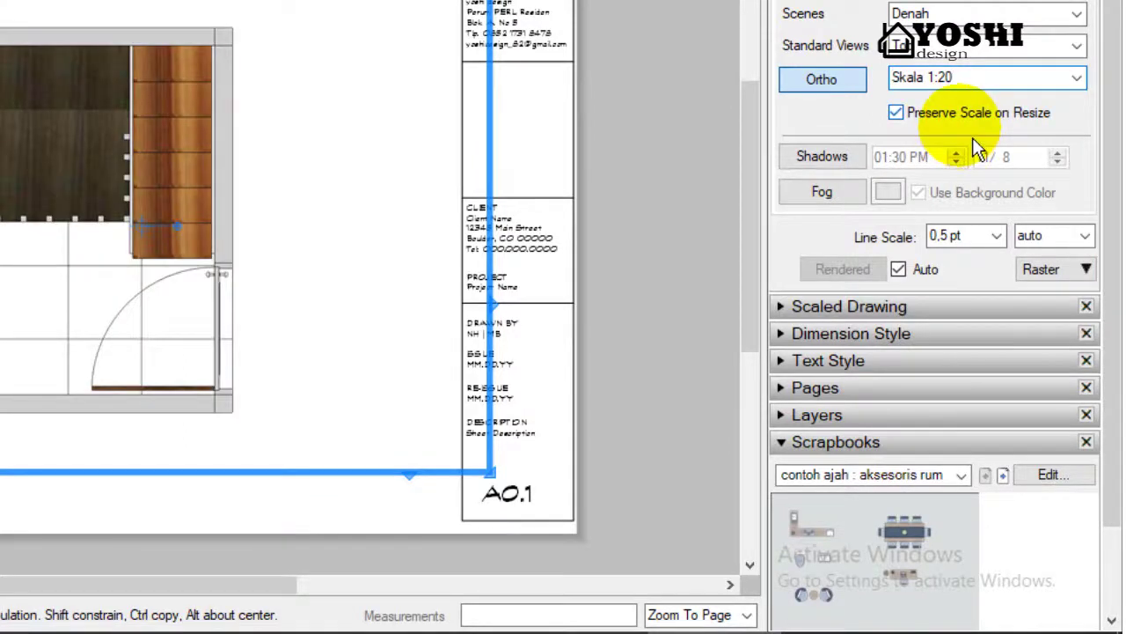
left_click(1077, 77)
left_click(984, 156)
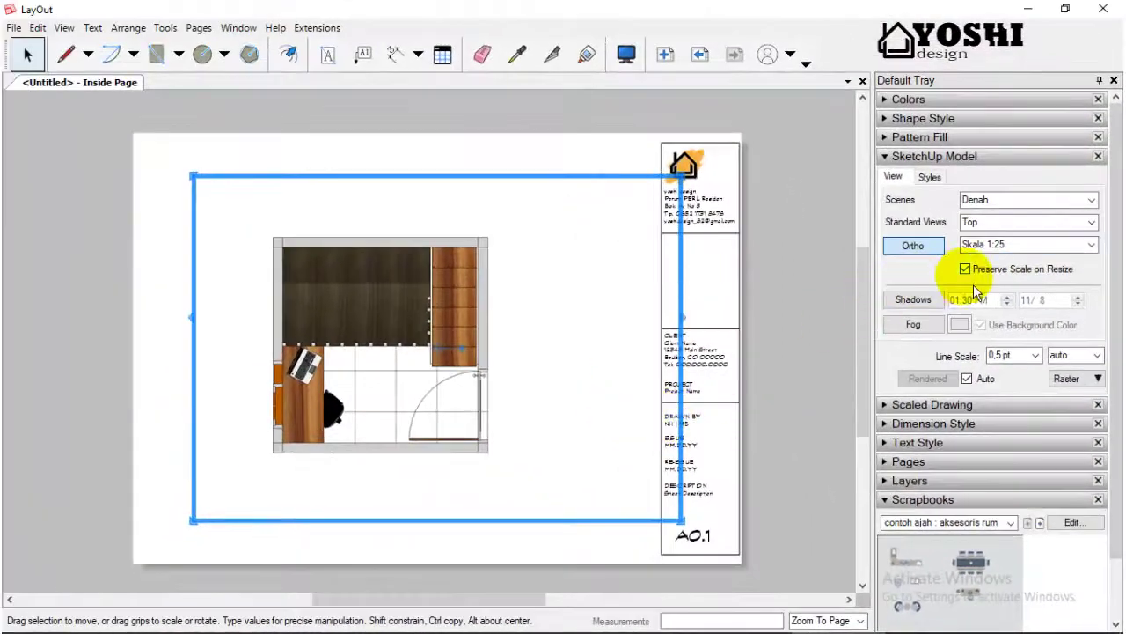
left_click_drag(683, 319, 552, 326)
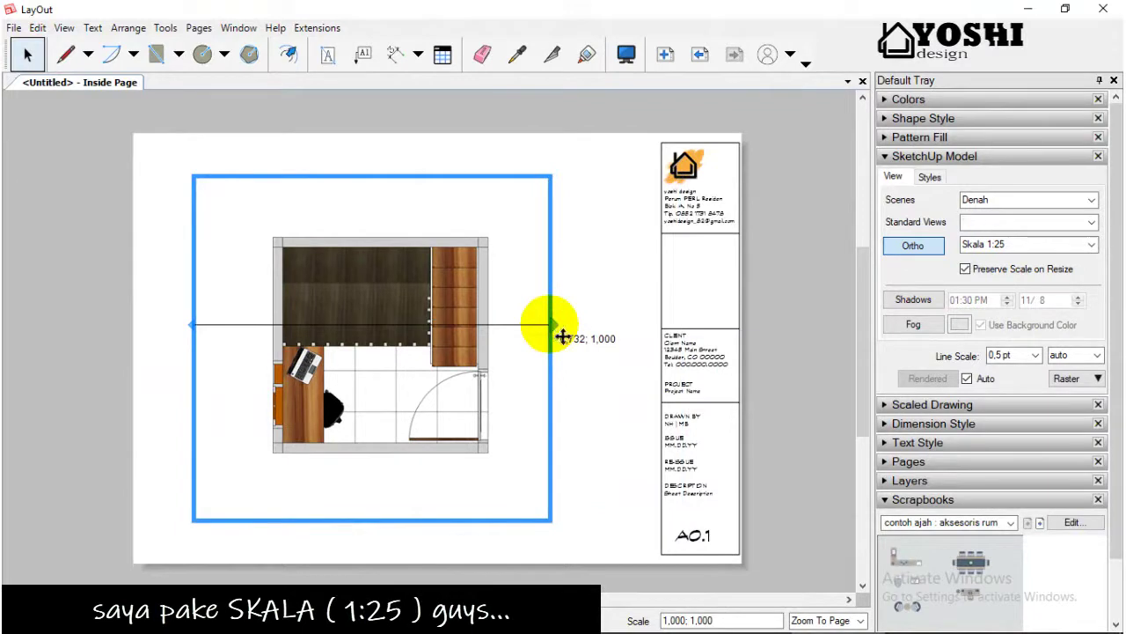
left_click(777, 324)
Step the Scrapbooks tray from Yoshi NEW : Pohon through to the Yoshi NEW : simbol 1 symbols.
left_click(934, 156)
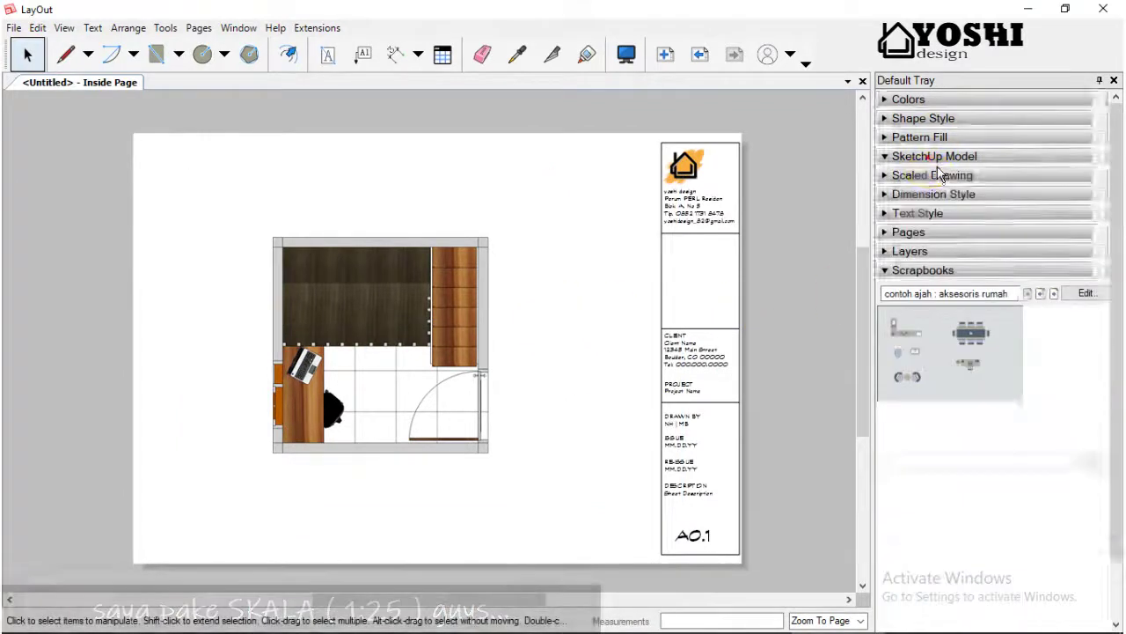
left_click(958, 251)
left_click(977, 294)
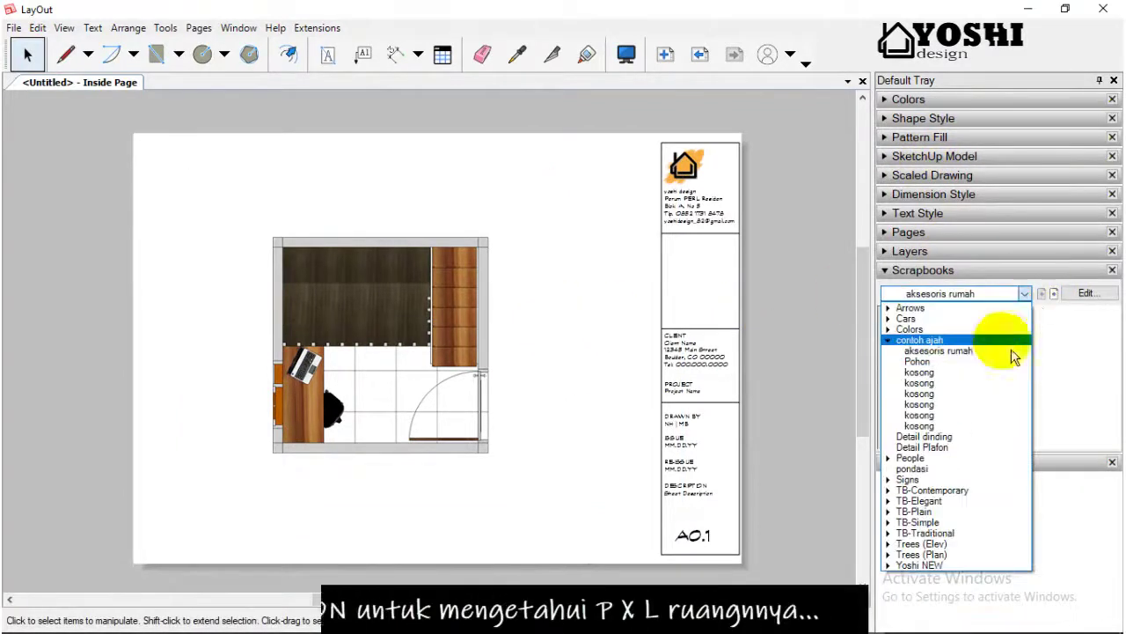
left_click(957, 576)
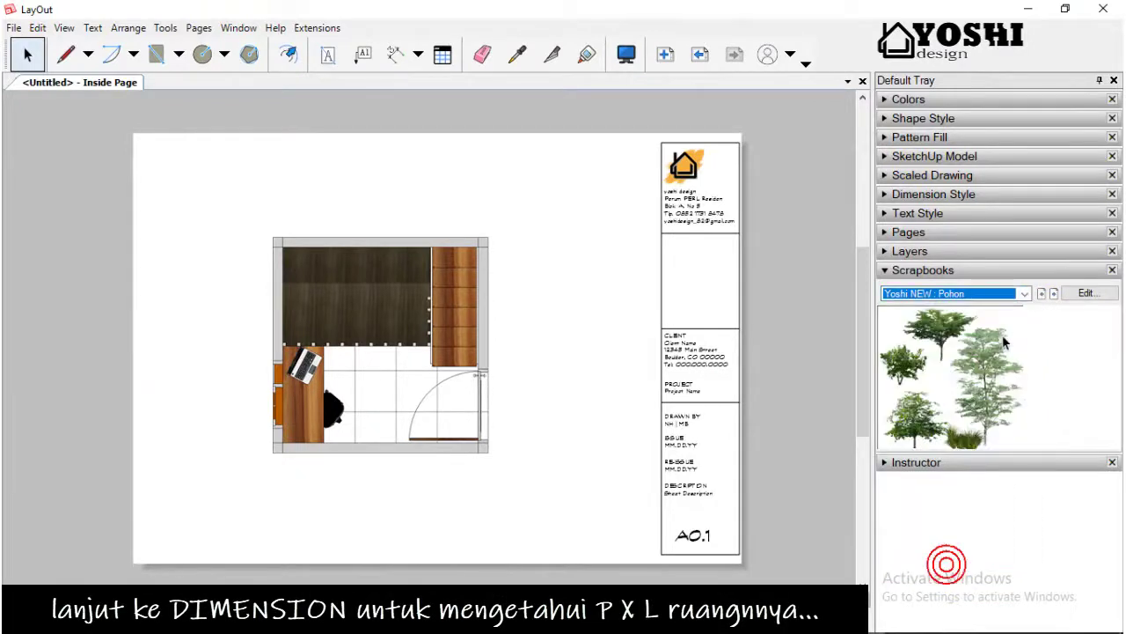
left_click(1041, 293)
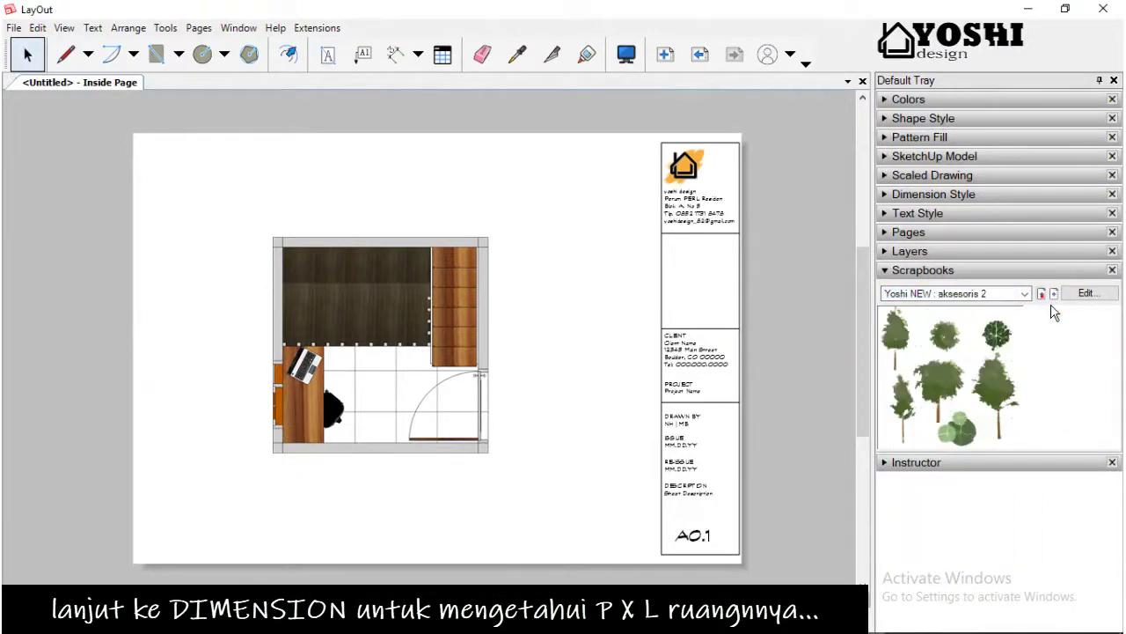
left_click(1042, 294)
left_click(1042, 294)
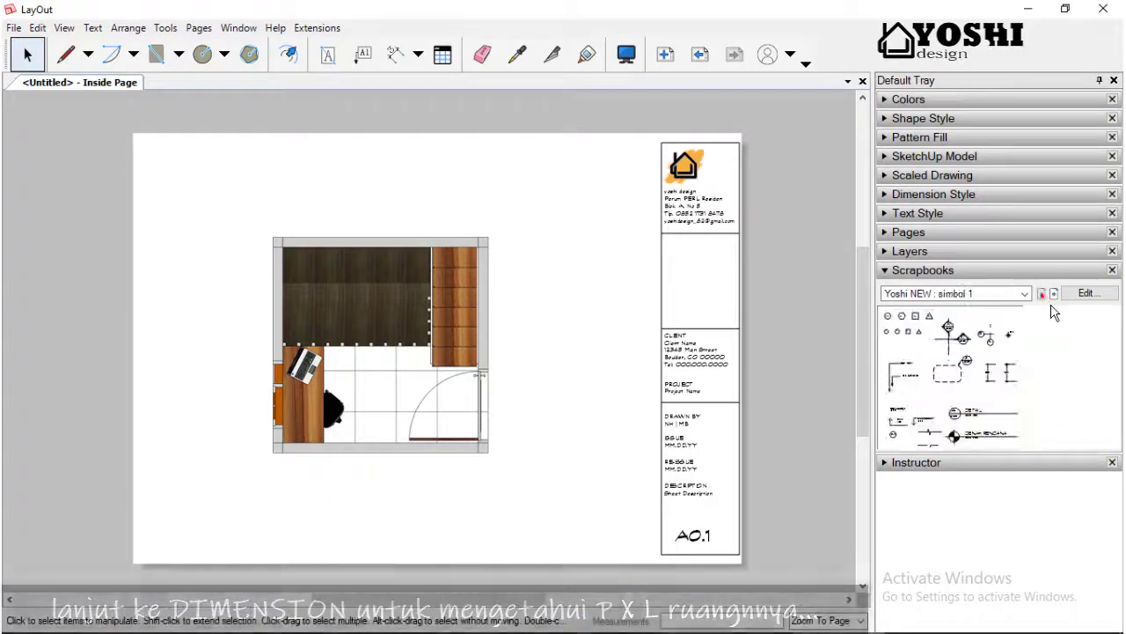
left_click_drag(986, 412, 992, 425)
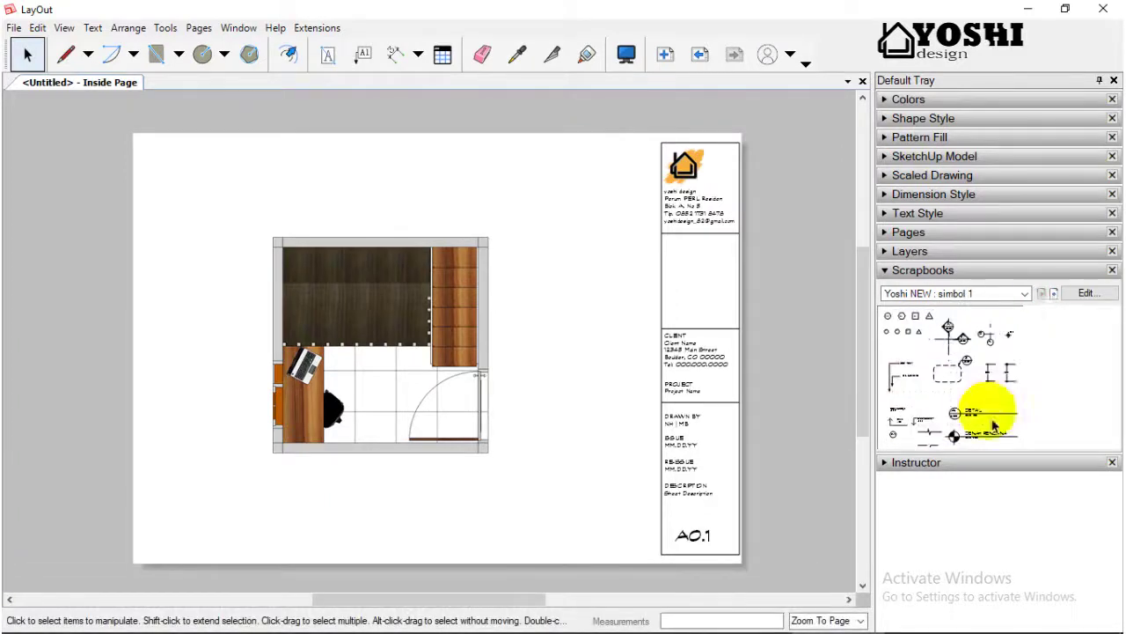
left_click(517, 54)
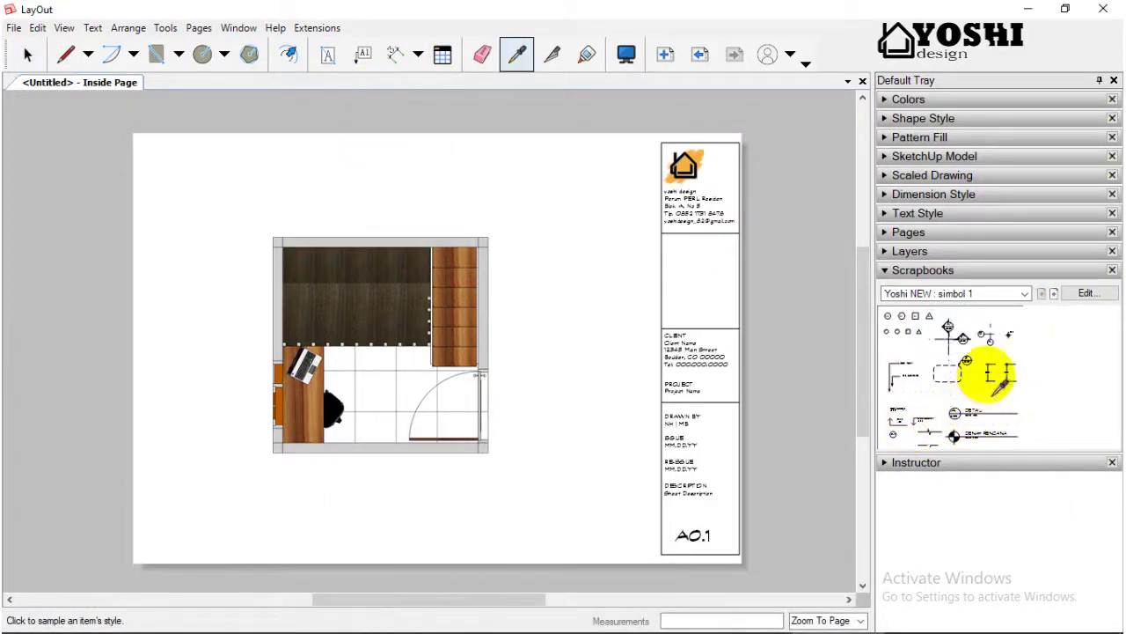
Sample a scrapbook dimension style and make trial dimensions between the right wall's corners.
left_click_drag(931, 431, 986, 375)
left_click(395, 54)
scroll(478, 440, "up", 2)
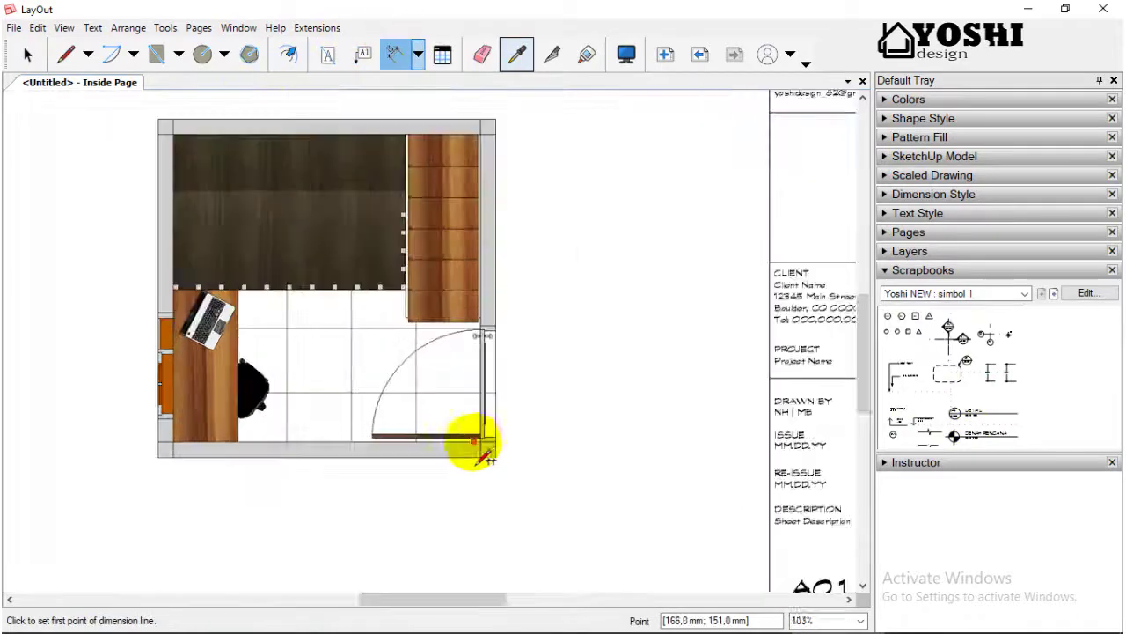
scroll(503, 448, "up", 2)
left_click(494, 445)
scroll(517, 466, "down", 3)
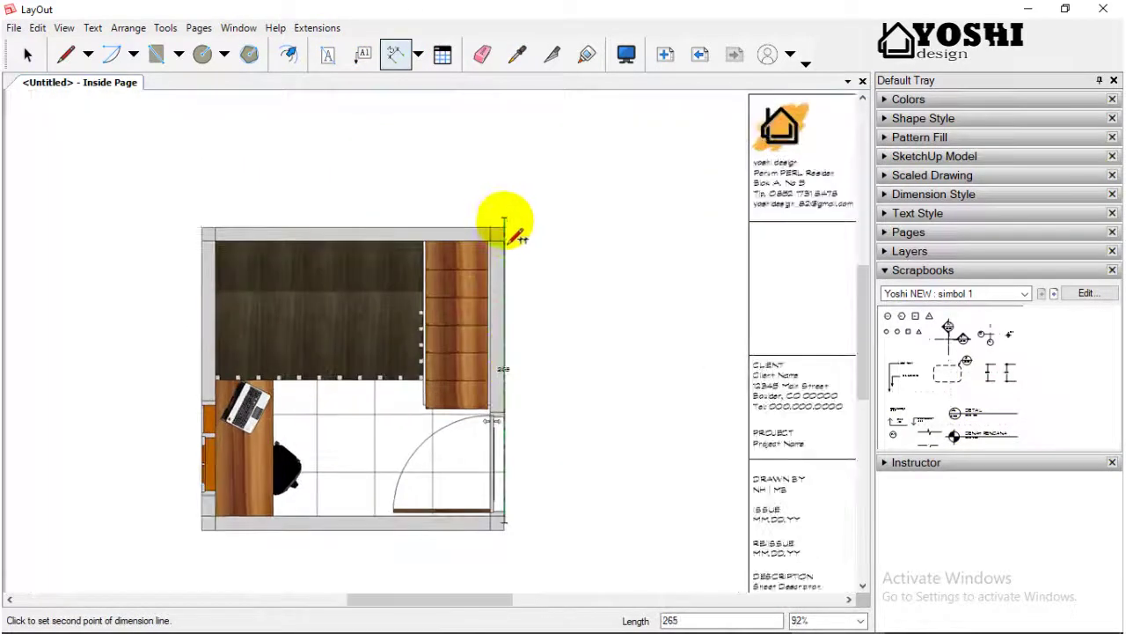
left_click(505, 234)
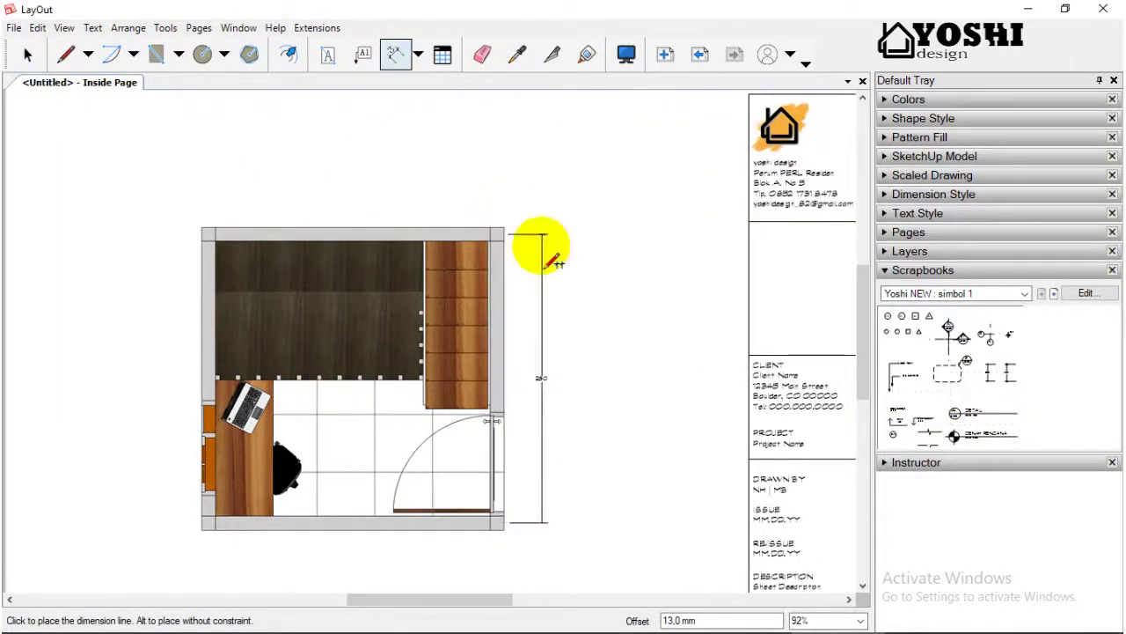
left_click(516, 53)
left_click(1008, 374)
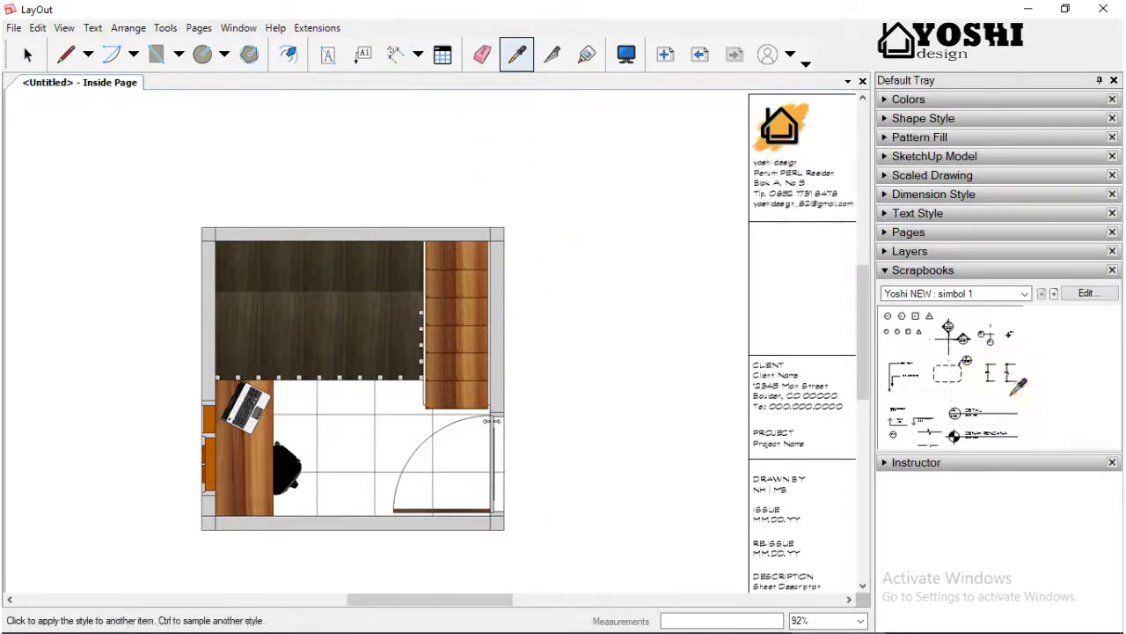
left_click(395, 54)
left_click(504, 234)
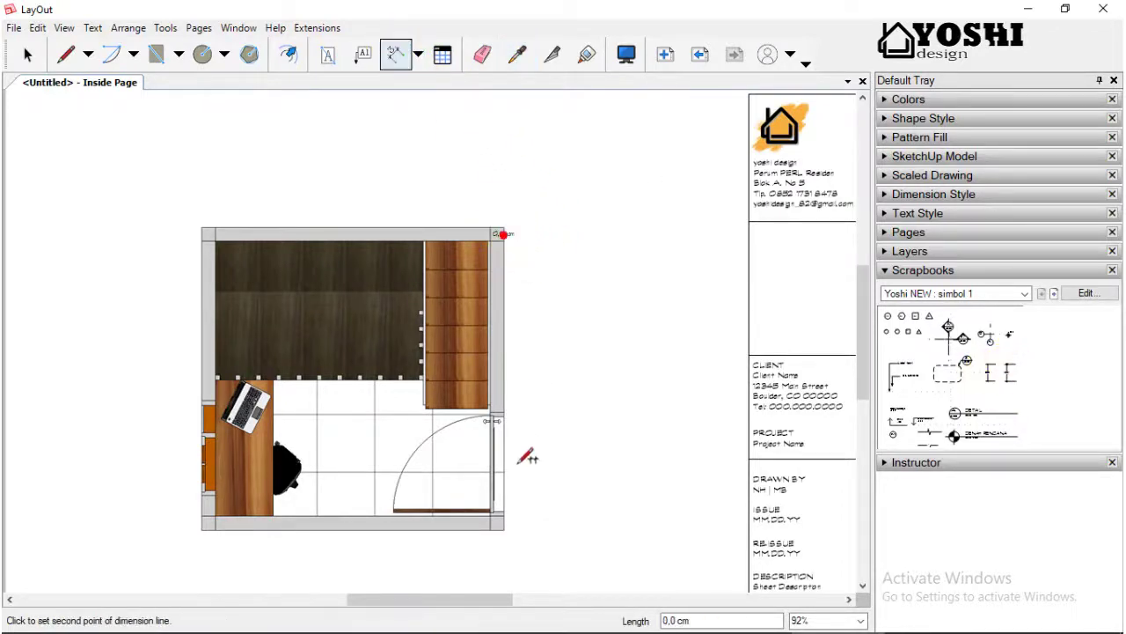
left_click(504, 522)
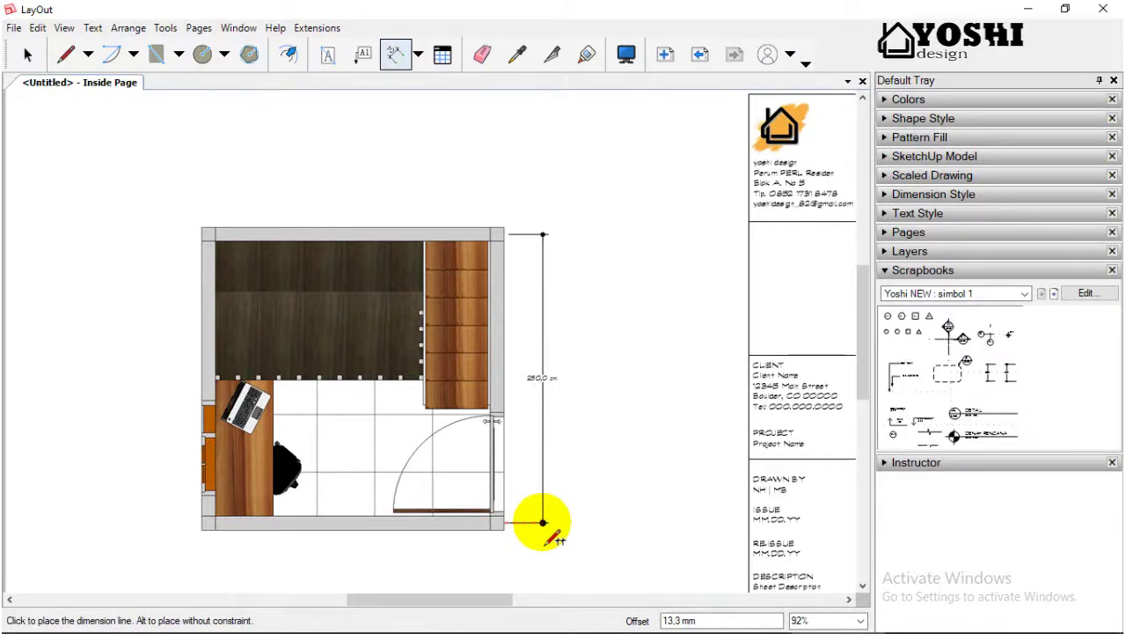
key("Escape")
key("space")
Resample the dimension style and place the 250 dimension just right of the right wall.
left_click(517, 54)
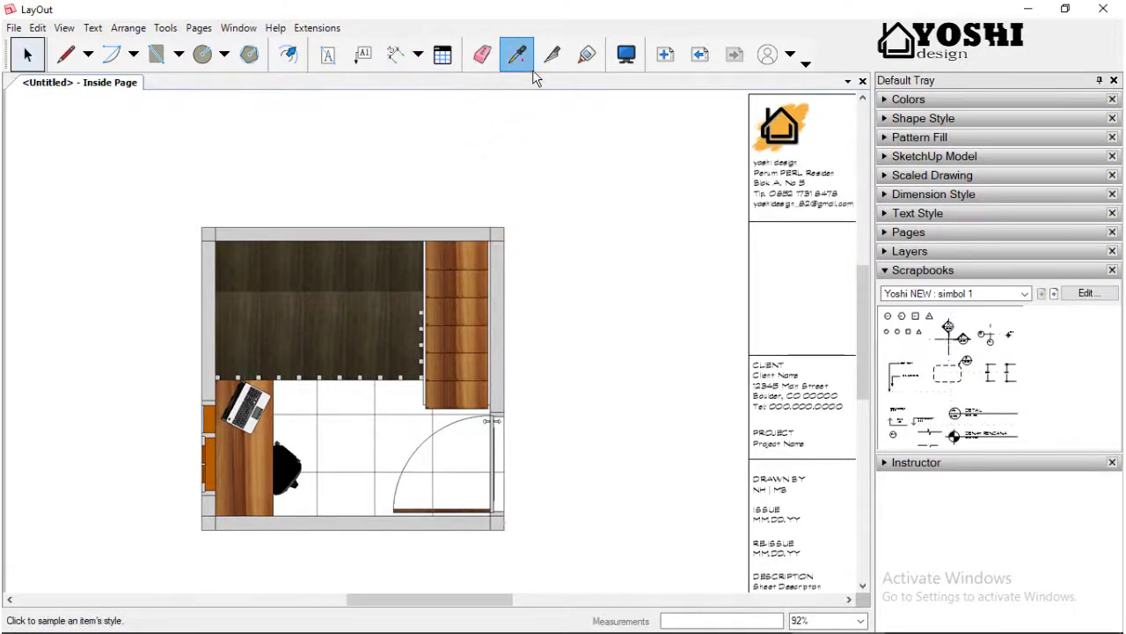
left_click(990, 374)
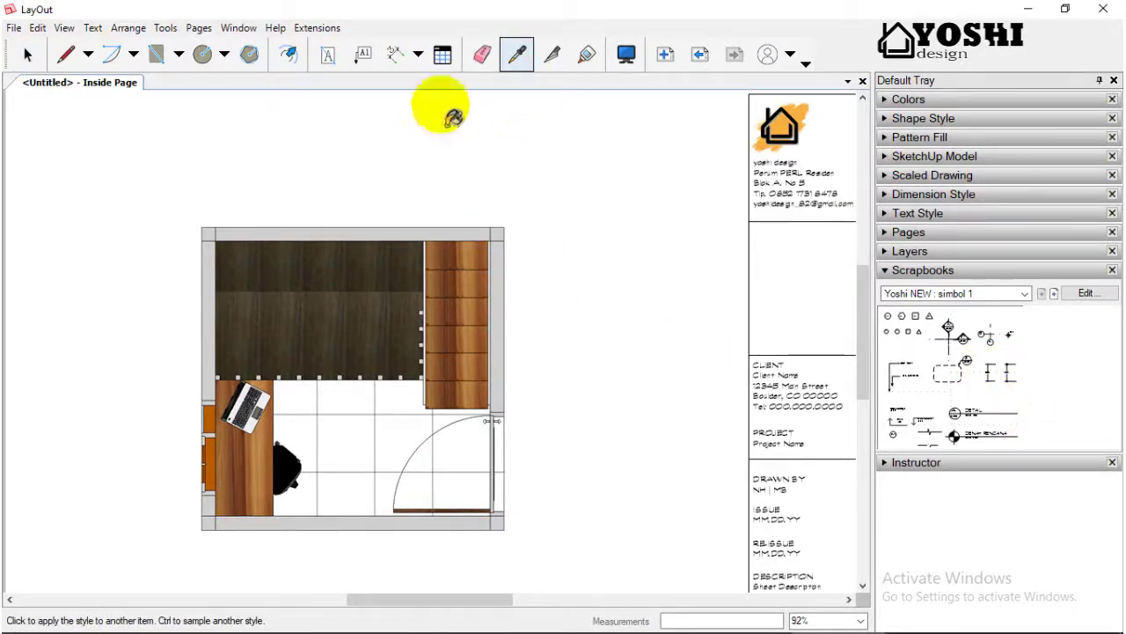
key("d")
left_click(504, 234)
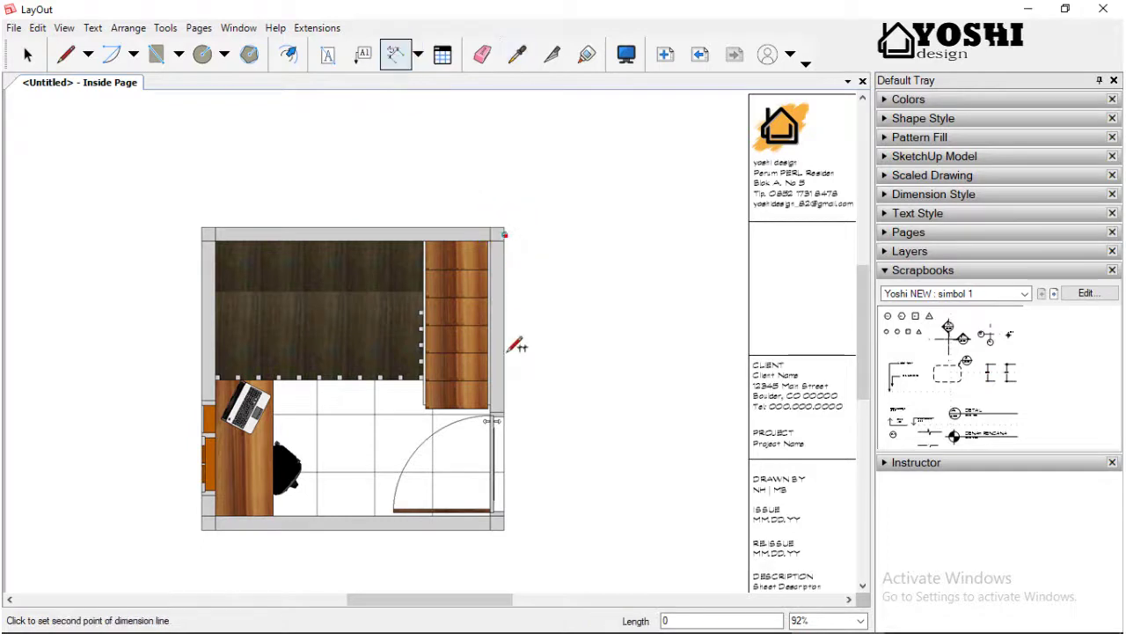
left_click(504, 523)
left_click_drag(524, 523, 545, 525)
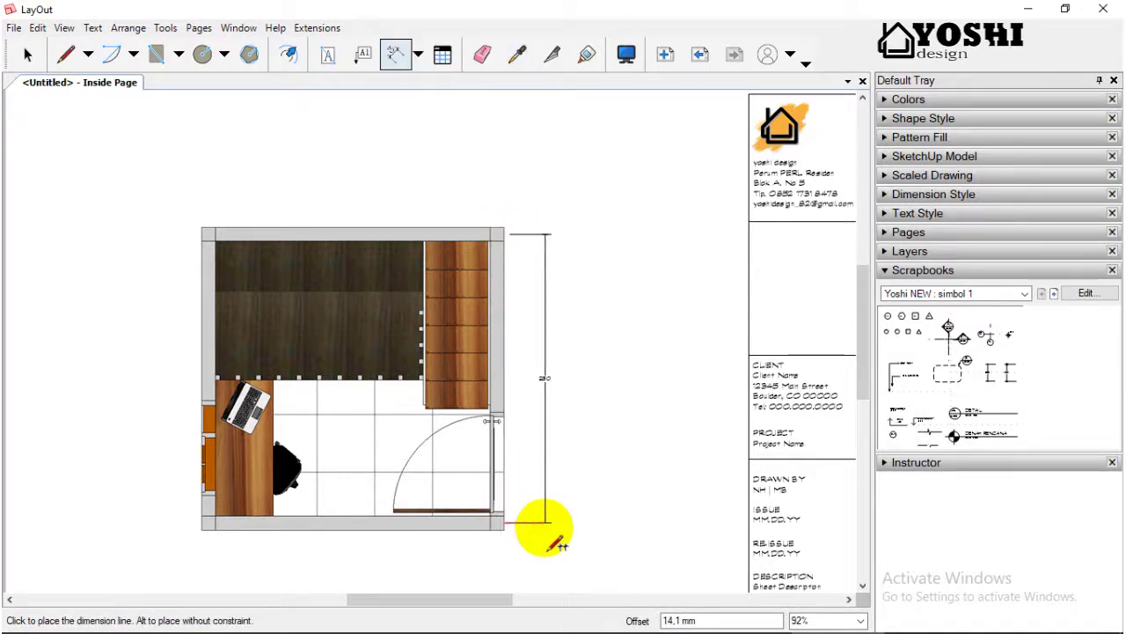
left_click(27, 54)
scroll(528, 321, "down", 2)
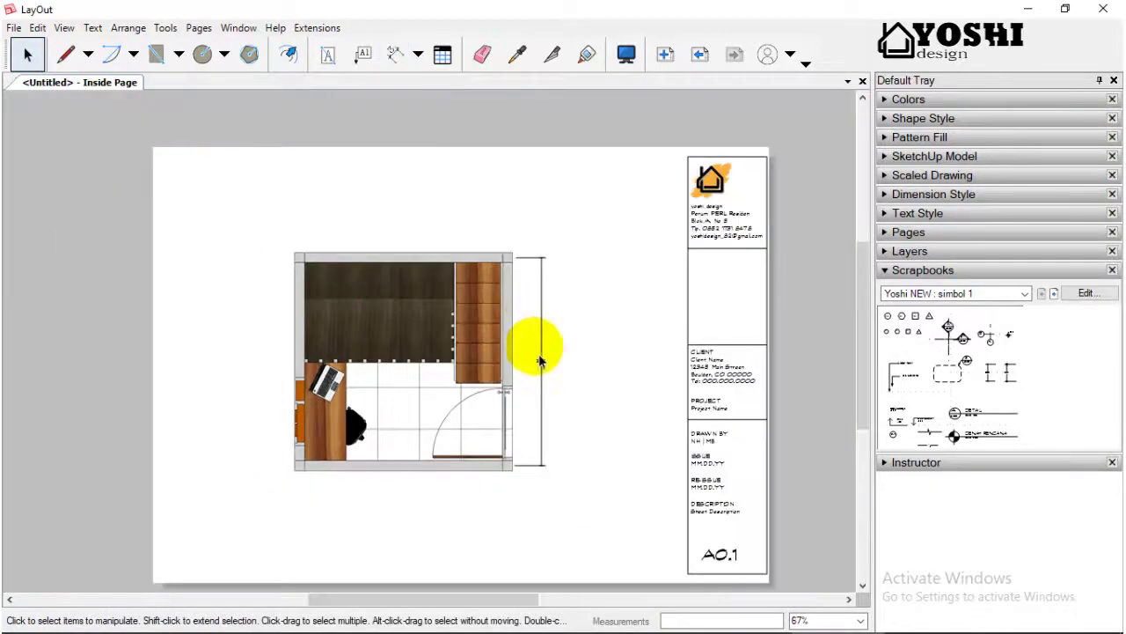
scroll(540, 361, "up", 4)
Raise the 250 dimension's text size from 6 pt to 10 pt in the Text Style tray.
left_click(550, 357)
left_click(967, 252)
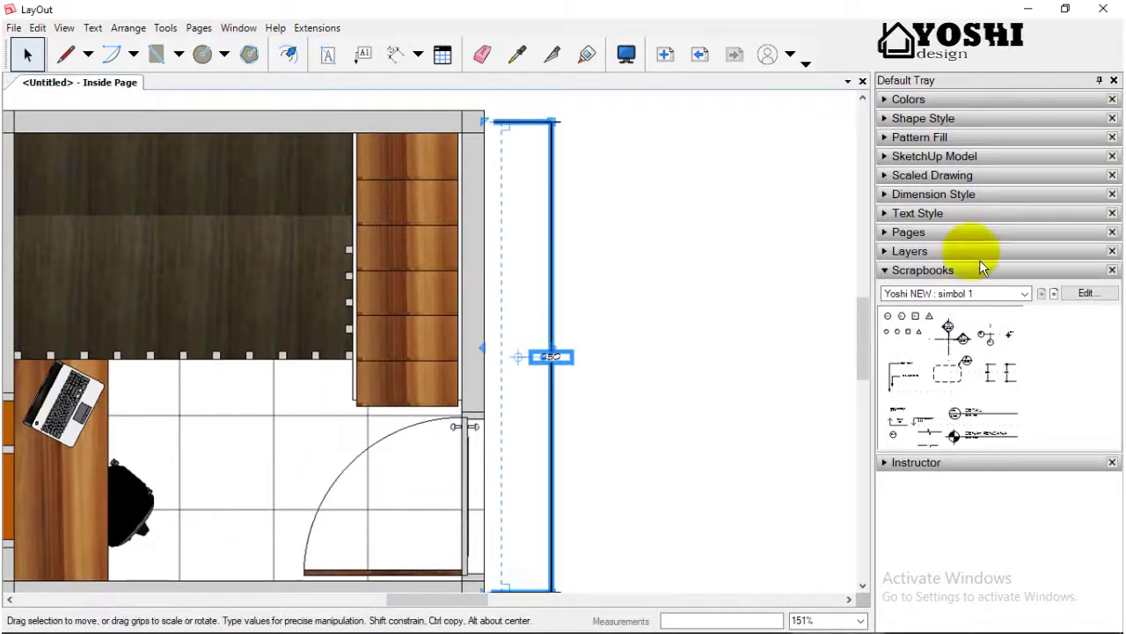
left_click(954, 216)
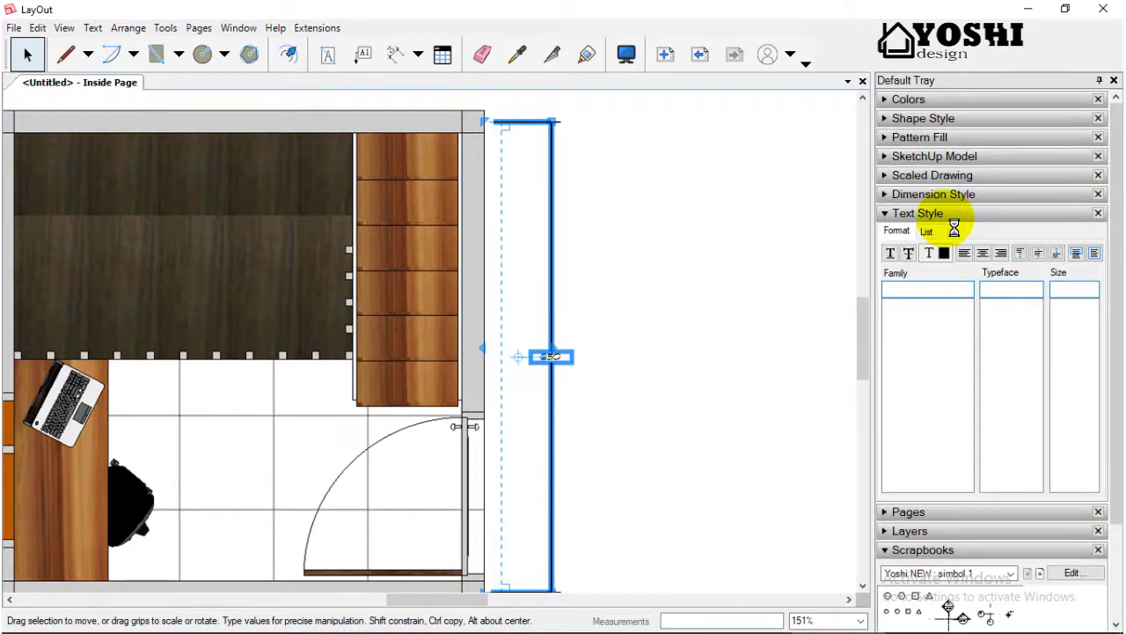
left_click(1077, 291)
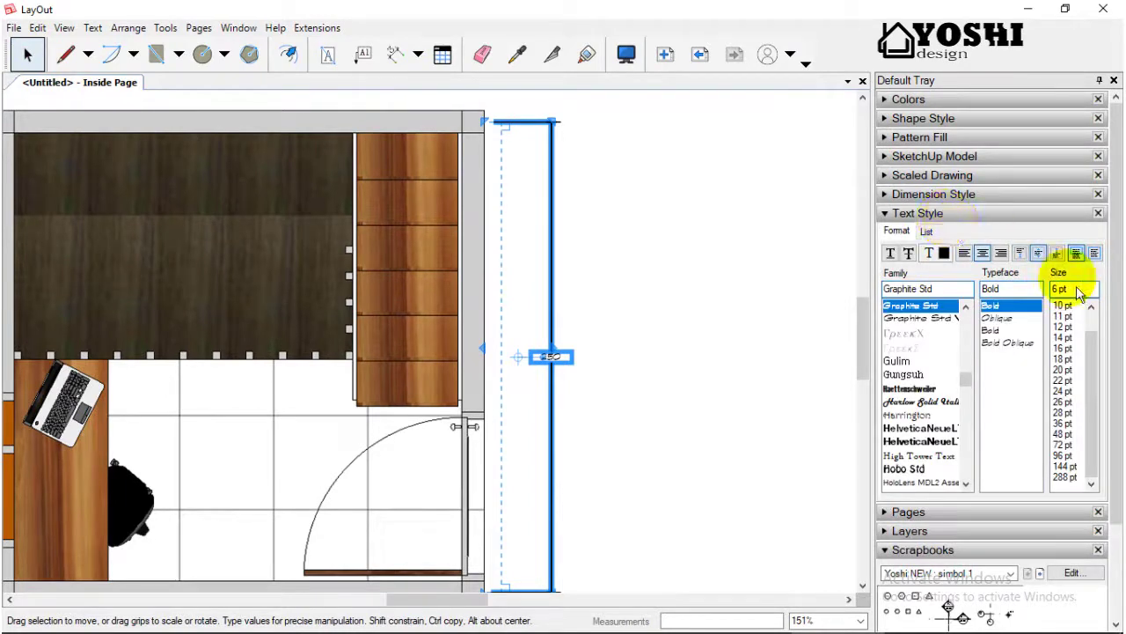
left_click_drag(1069, 295, 1070, 310)
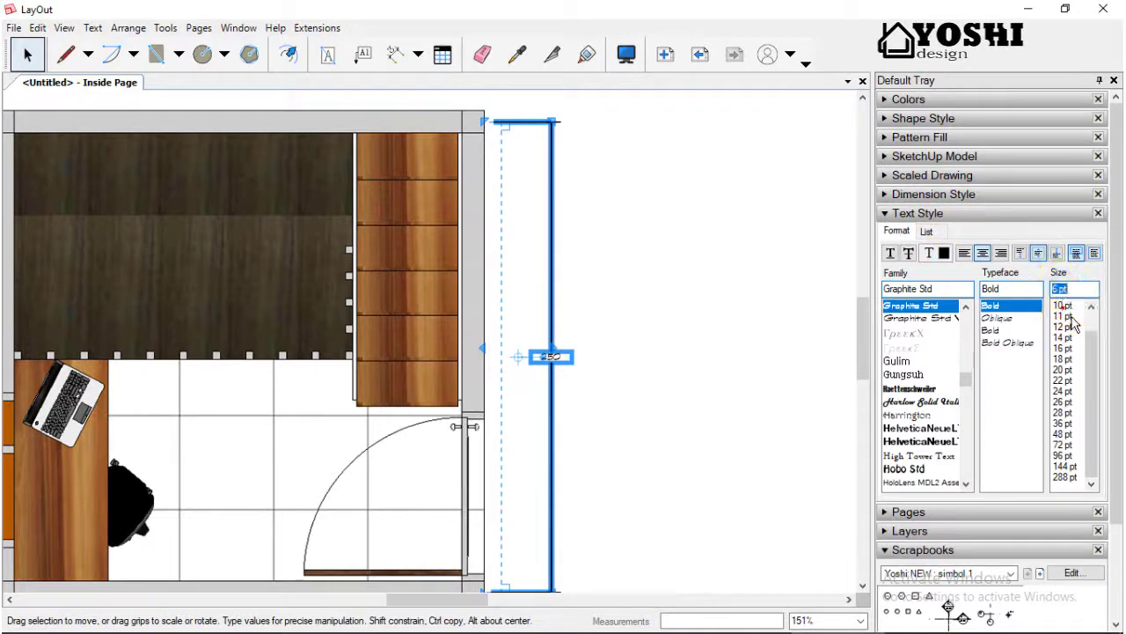
left_click(704, 319)
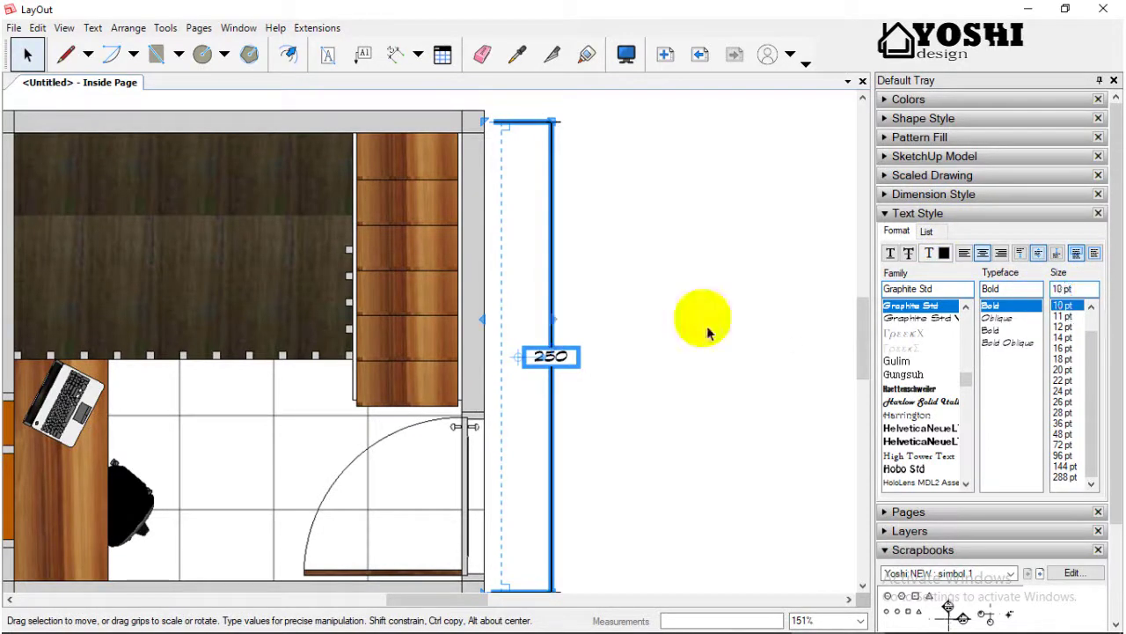
left_click(704, 318)
scroll(704, 318, "down", 2)
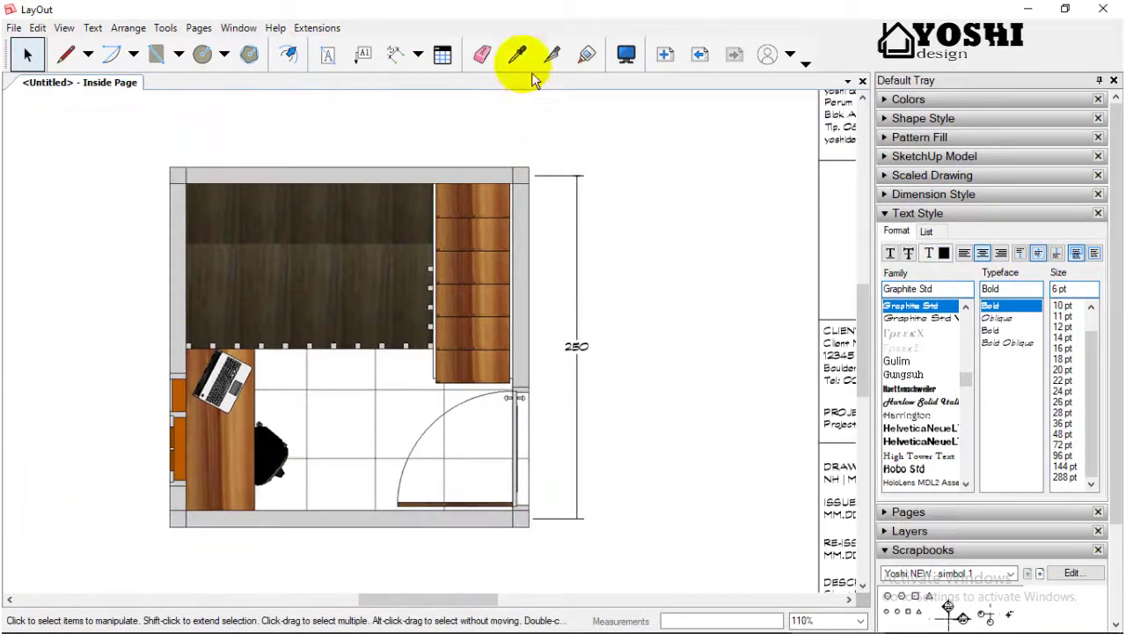
left_click(520, 55)
Sample the 250 dimension's style and dimension the top and left walls at 250.
scroll(591, 327, "up", 2)
left_click(587, 362)
left_click(395, 54)
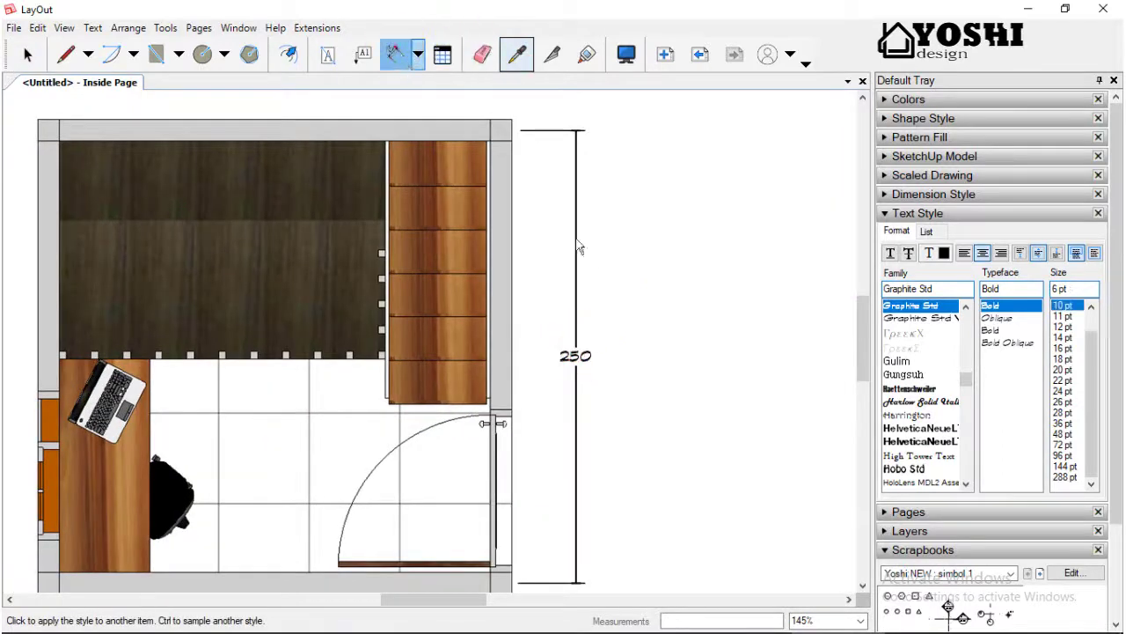
scroll(377, 181, "down", 2)
scroll(174, 152, "up", 4)
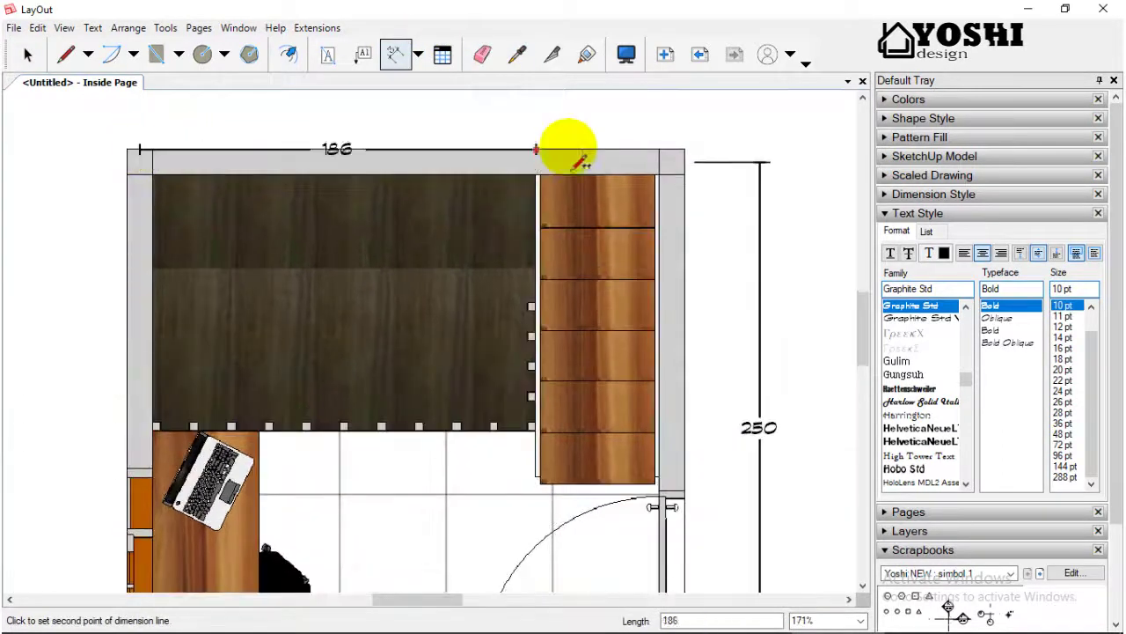
left_click_drag(148, 161, 671, 148)
scroll(668, 146, "down", 3)
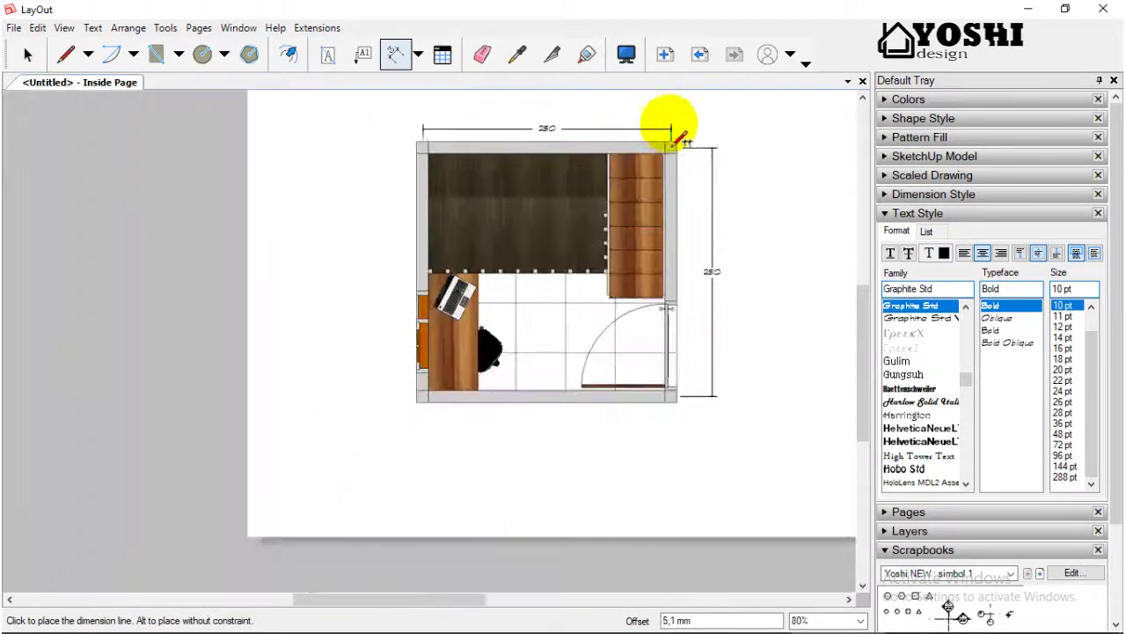
left_click(406, 146)
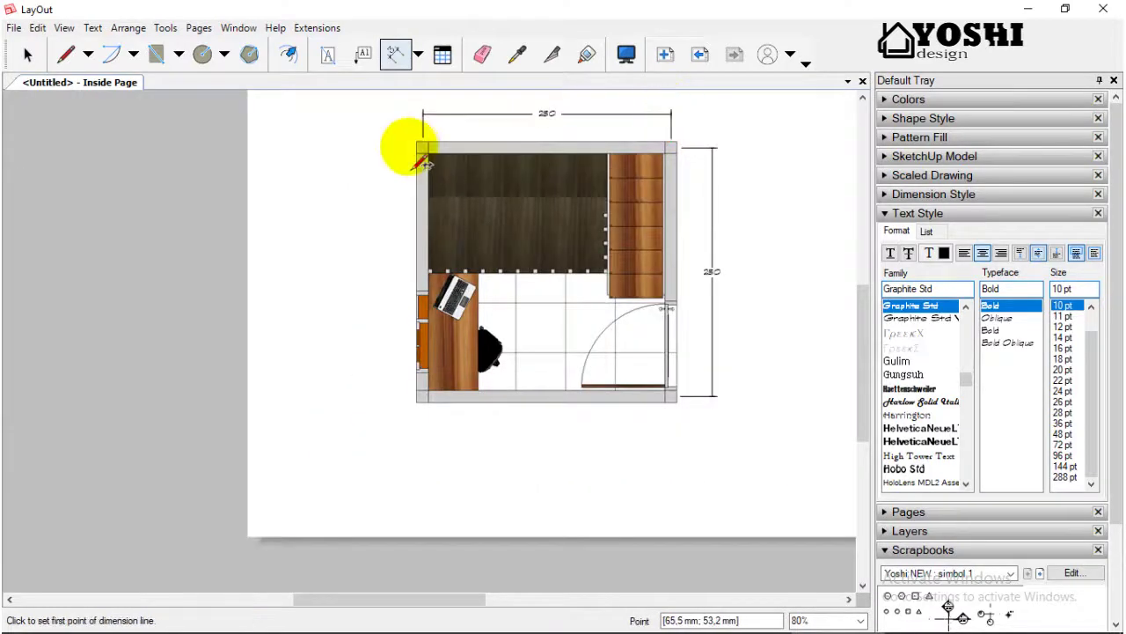
left_click_drag(419, 149, 417, 396)
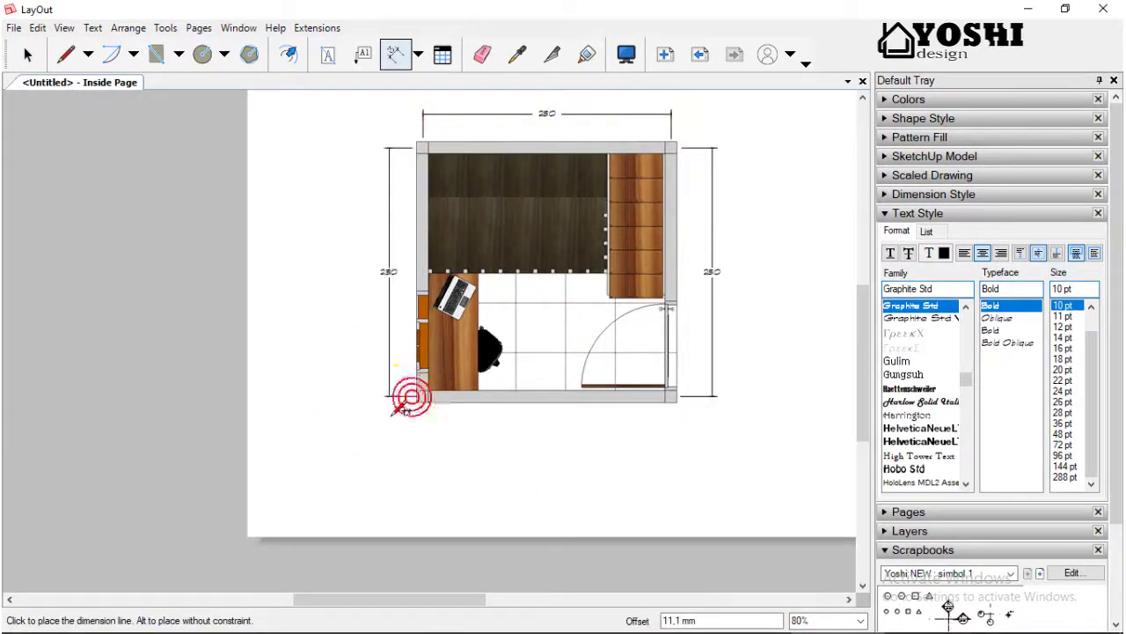
left_click(388, 401)
Add the bottom wall's 250 dimension below the room and return to the Select tool.
scroll(401, 408, "up", 2)
left_click(429, 393)
left_click(787, 392)
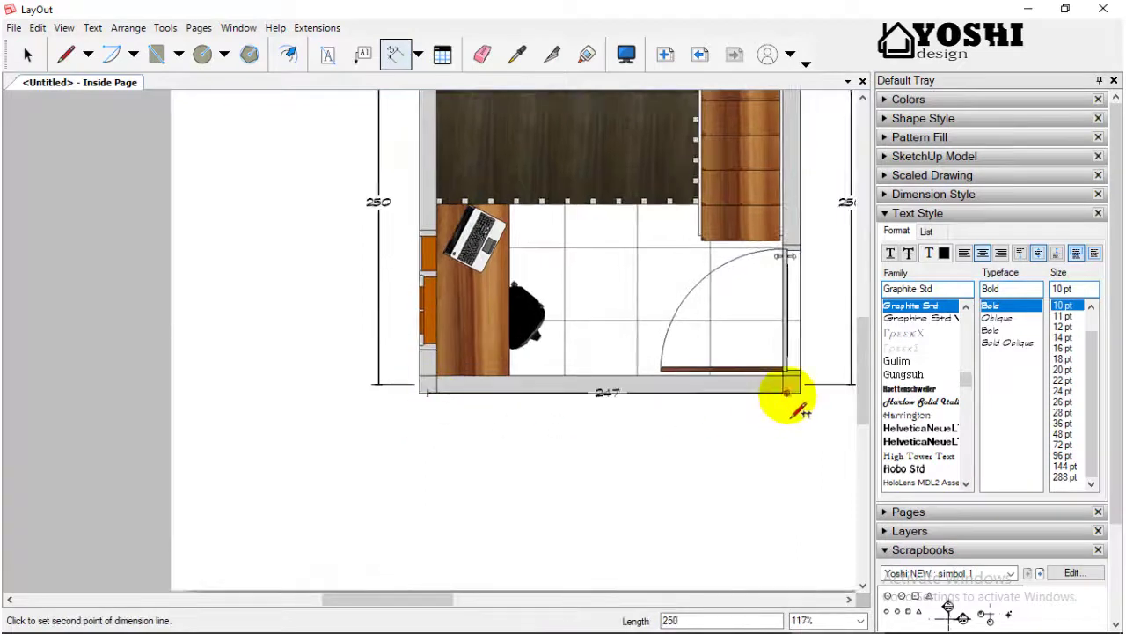
left_click(784, 430)
scroll(277, 396, "down", 2)
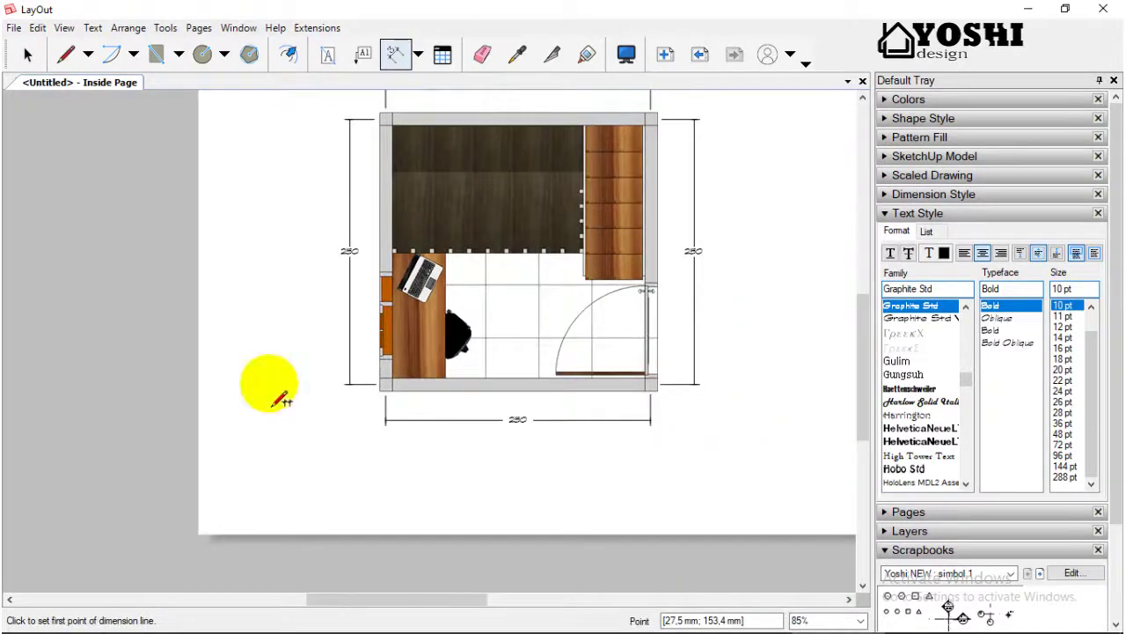
left_click(28, 54)
scroll(528, 324, "up", 1)
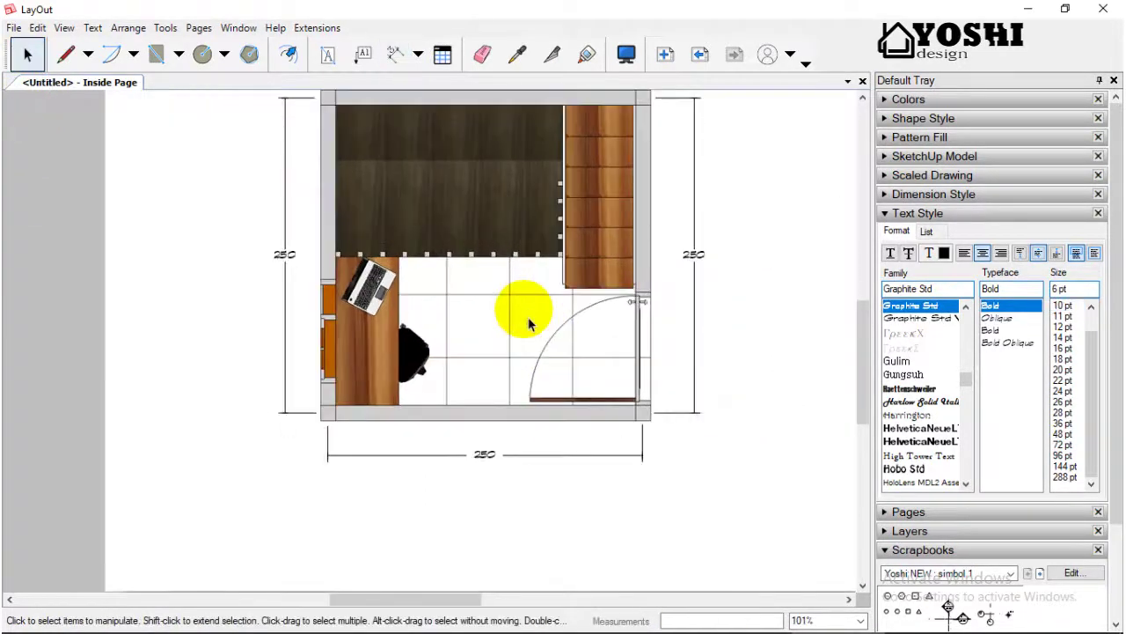
scroll(528, 323, "down", 1)
scroll(524, 317, "down", 1)
scroll(655, 352, "up", 1)
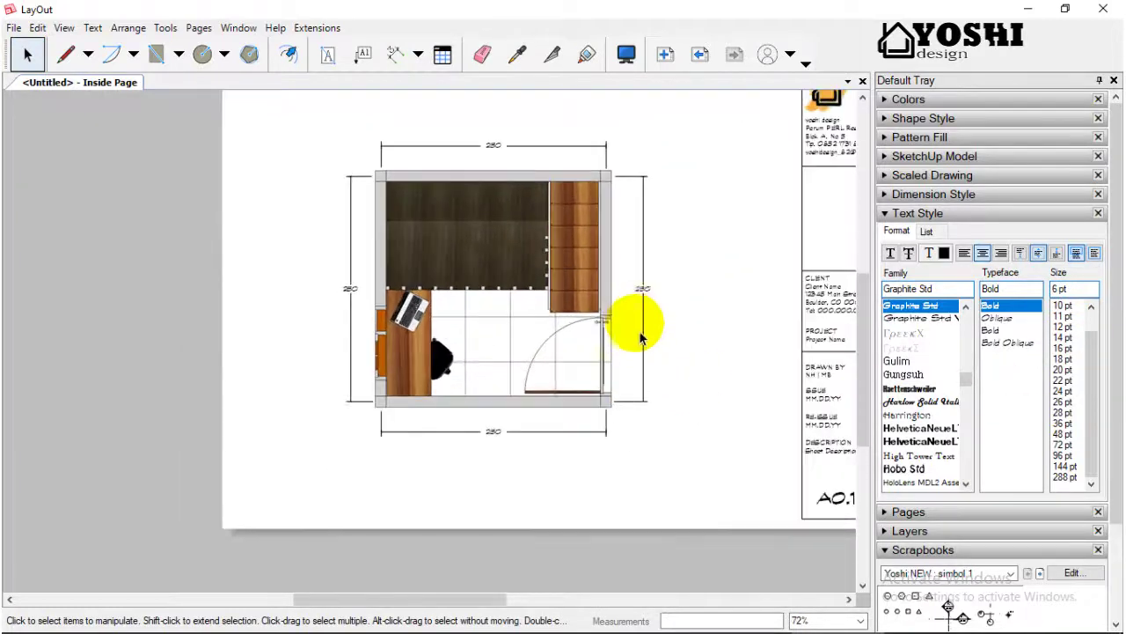
left_click(645, 297)
scroll(659, 305, "up", 1)
left_click(642, 289)
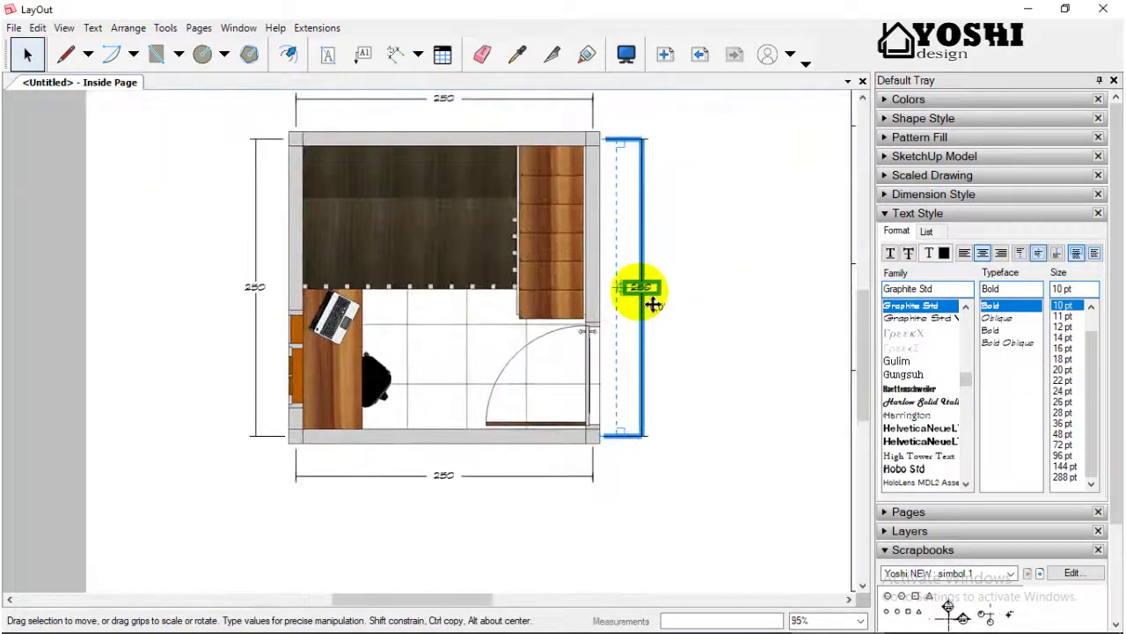
scroll(642, 294, "up", 1)
scroll(637, 295, "up", 1)
scroll(632, 297, "up", 1)
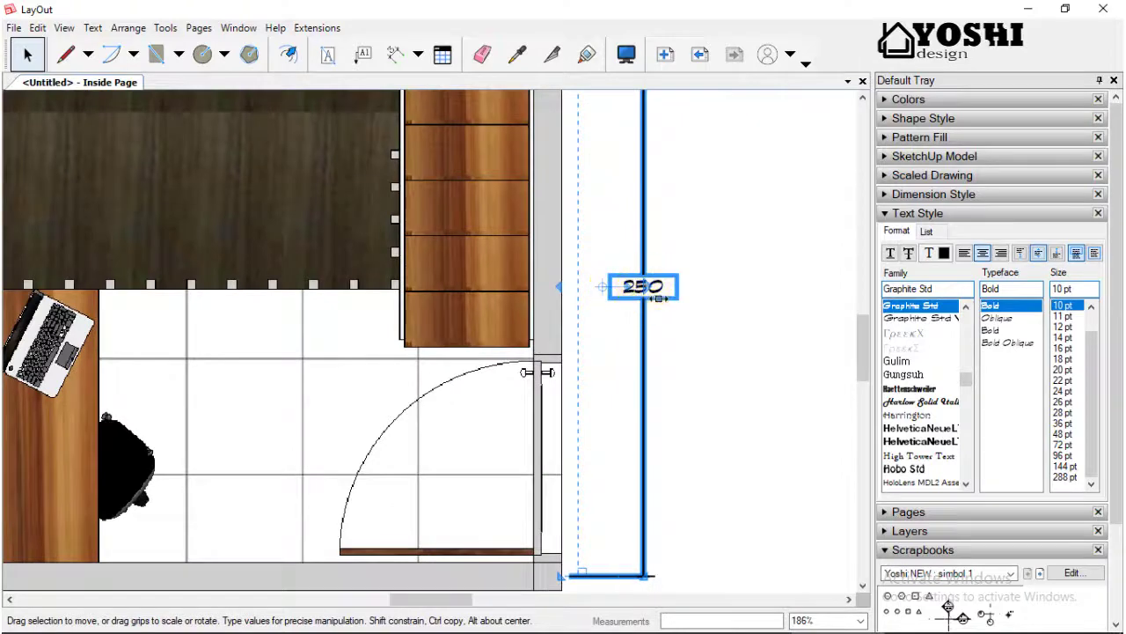
left_click(647, 286)
scroll(661, 269, "down", 1)
scroll(655, 277, "down", 2)
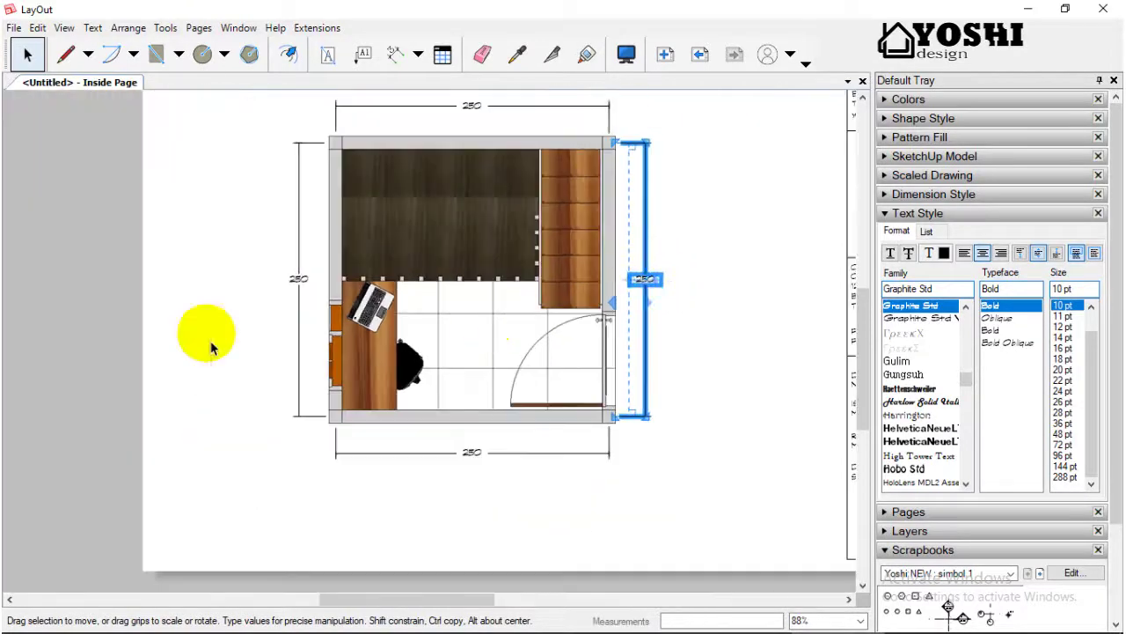
scroll(176, 422, "up", 1)
scroll(528, 372, "down", 1)
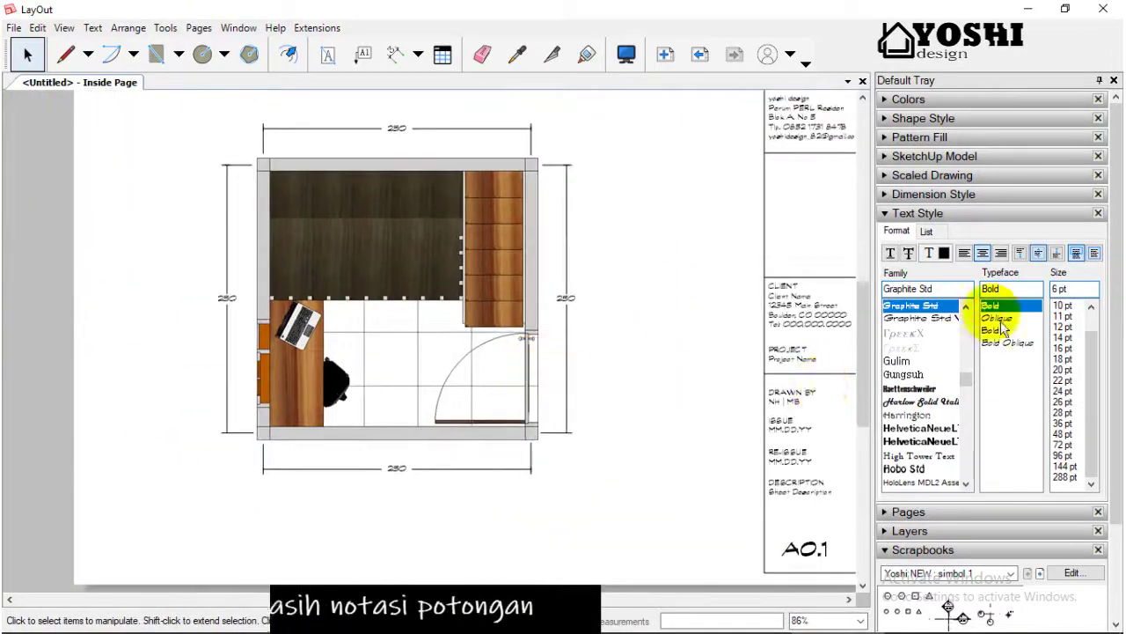
scroll(963, 528, "down", 3)
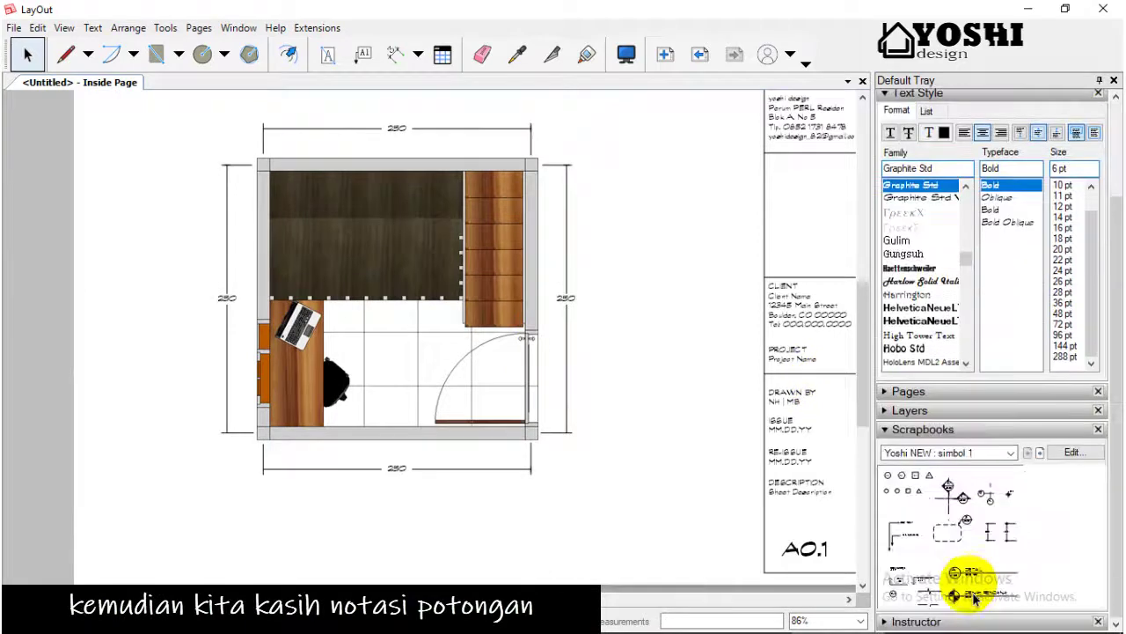
left_click(915, 93)
left_click(950, 331)
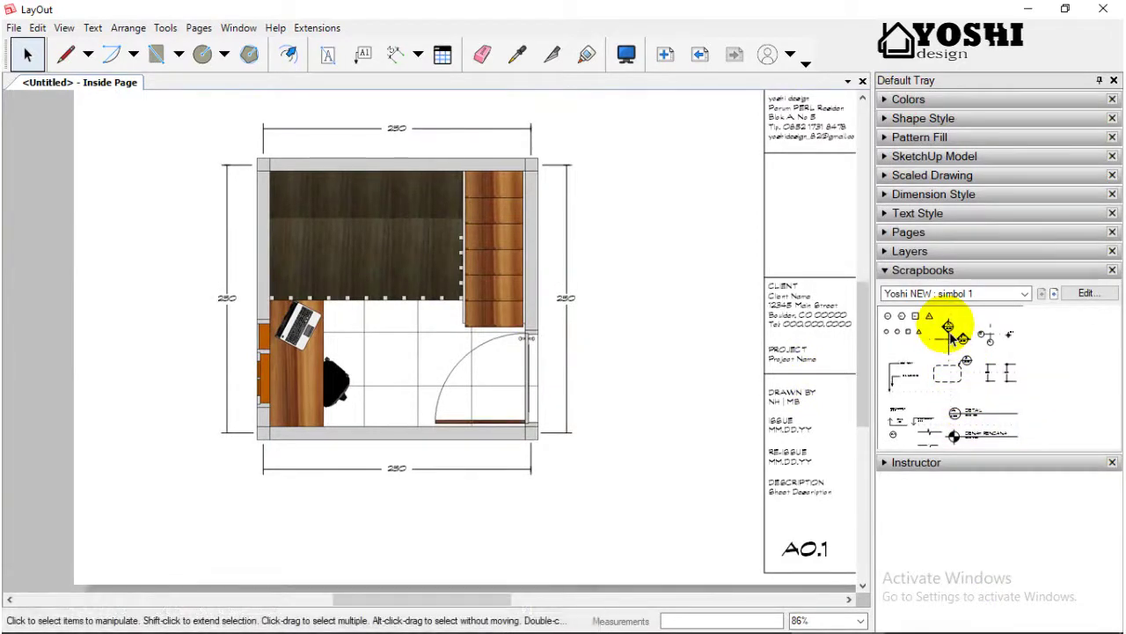
Copy a section marker above the plan and extend its cut line down past the room.
scroll(528, 264, "up", 2)
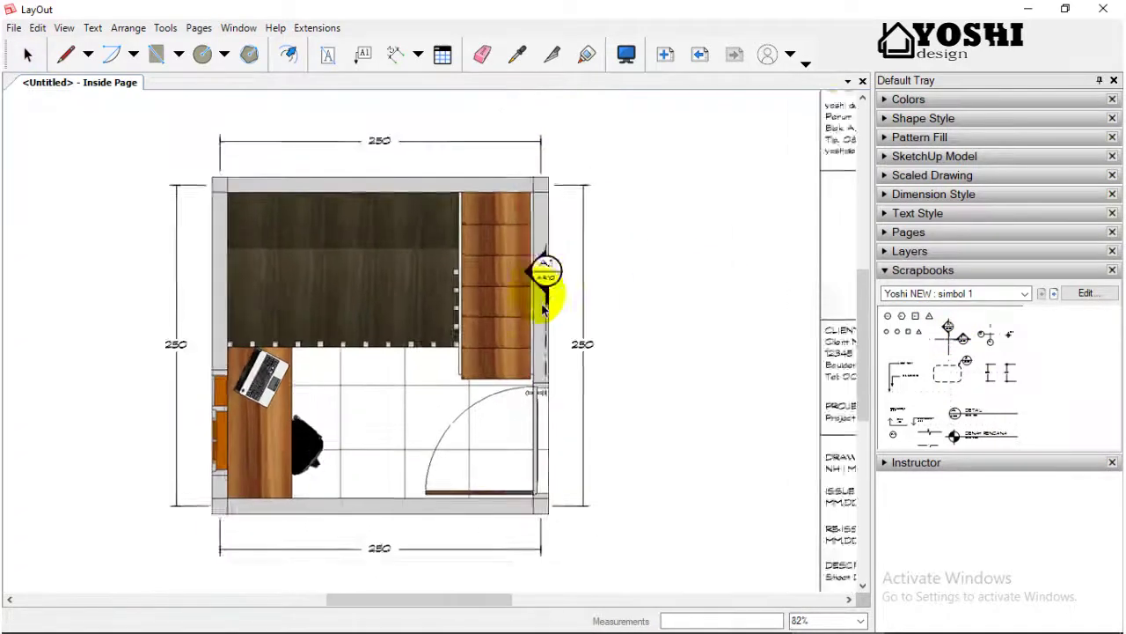
scroll(528, 229, "down", 2)
scroll(513, 201, "up", 1)
scroll(514, 185, "down", 2)
scroll(515, 154, "up", 1)
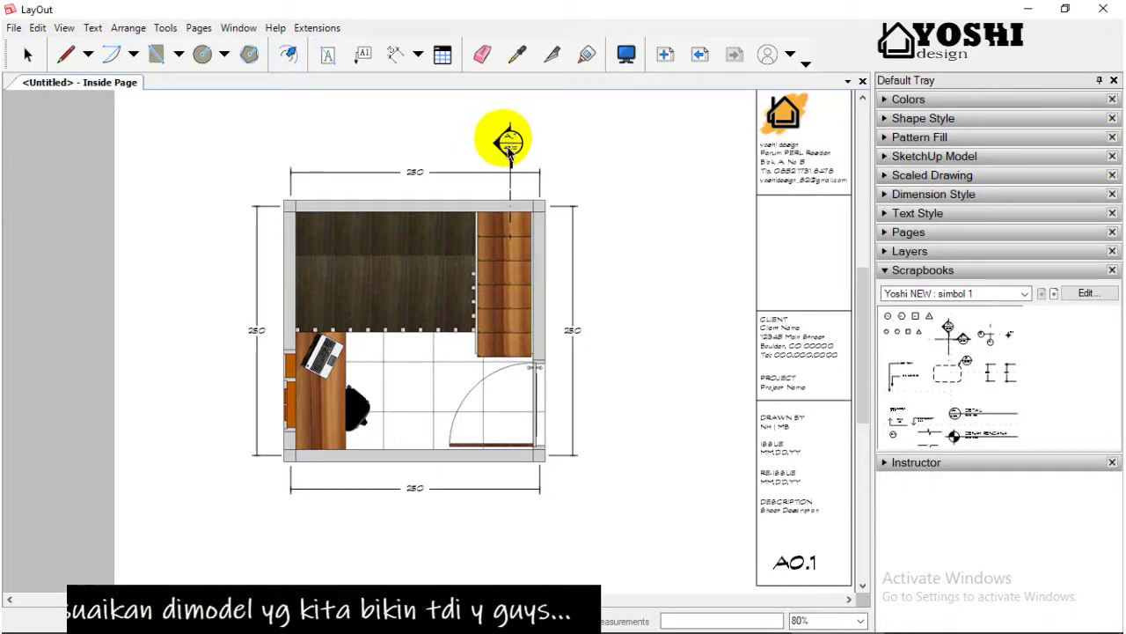
left_click_drag(509, 151, 446, 155, "ctrl")
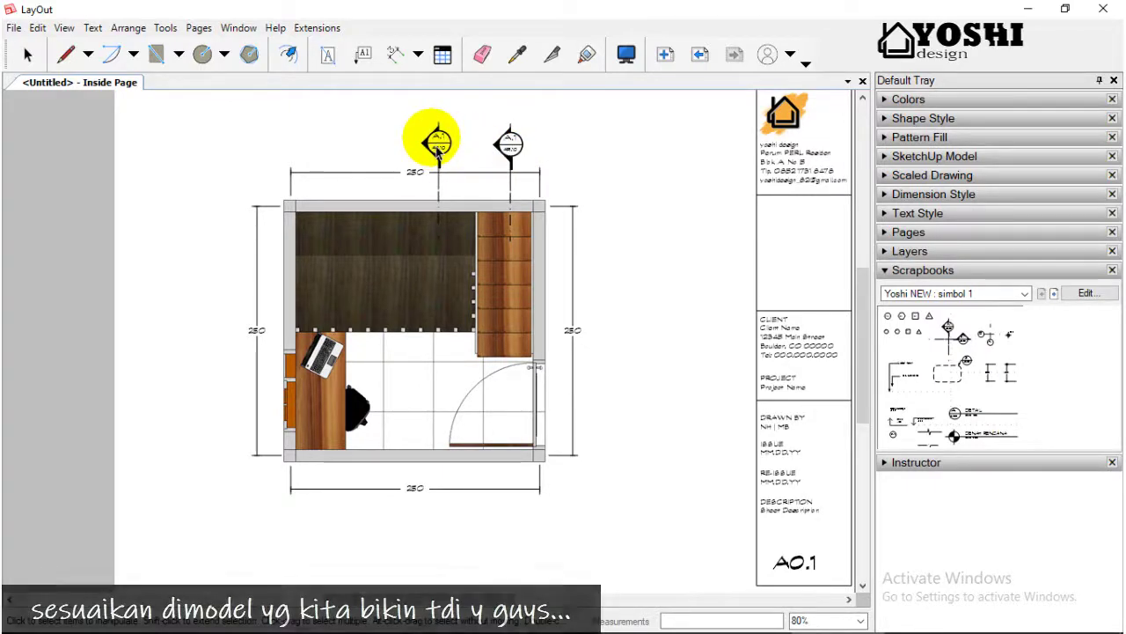
scroll(528, 207, "up", 1)
double_click(514, 189)
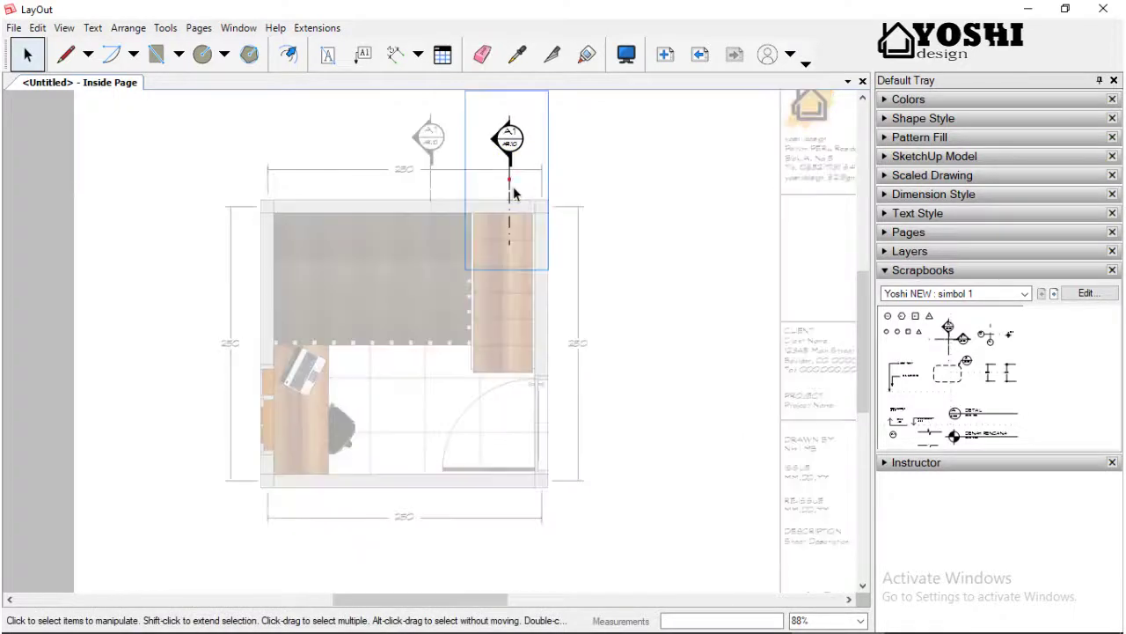
left_click(515, 192)
double_click(511, 228)
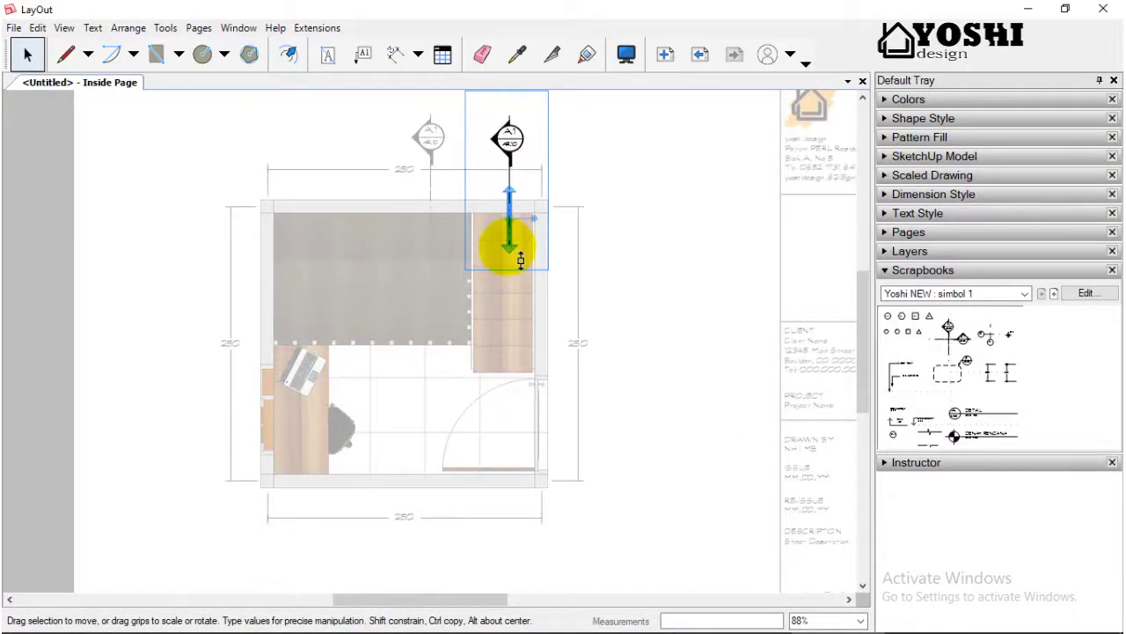
left_click_drag(520, 259, 523, 578)
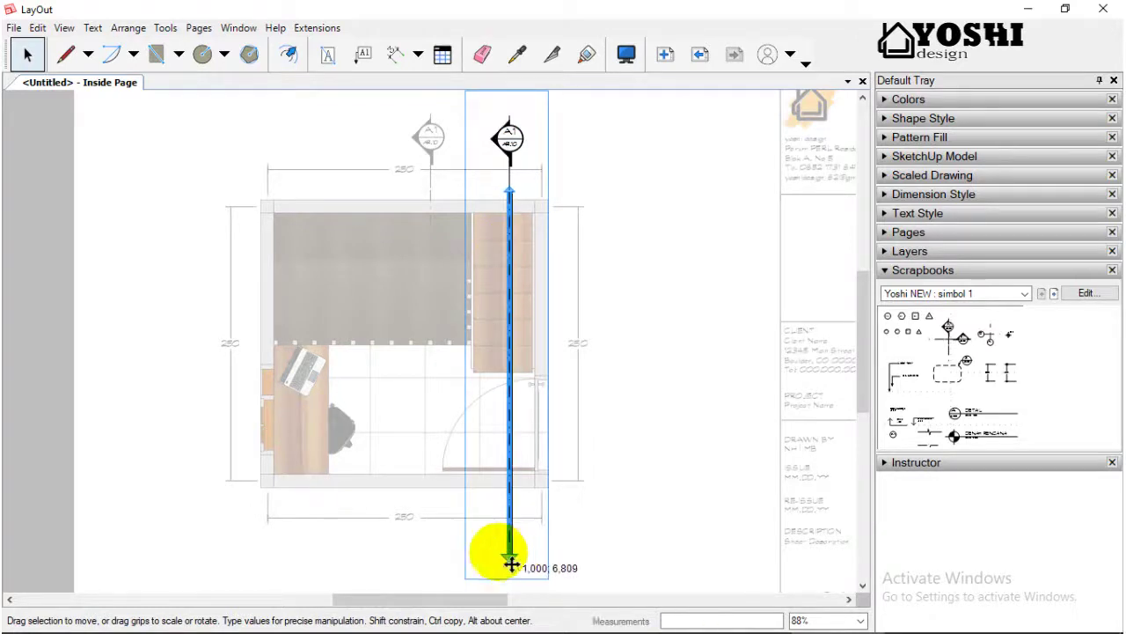
Delete the left section marker and copy the right marker with its line leftward.
left_click(420, 179)
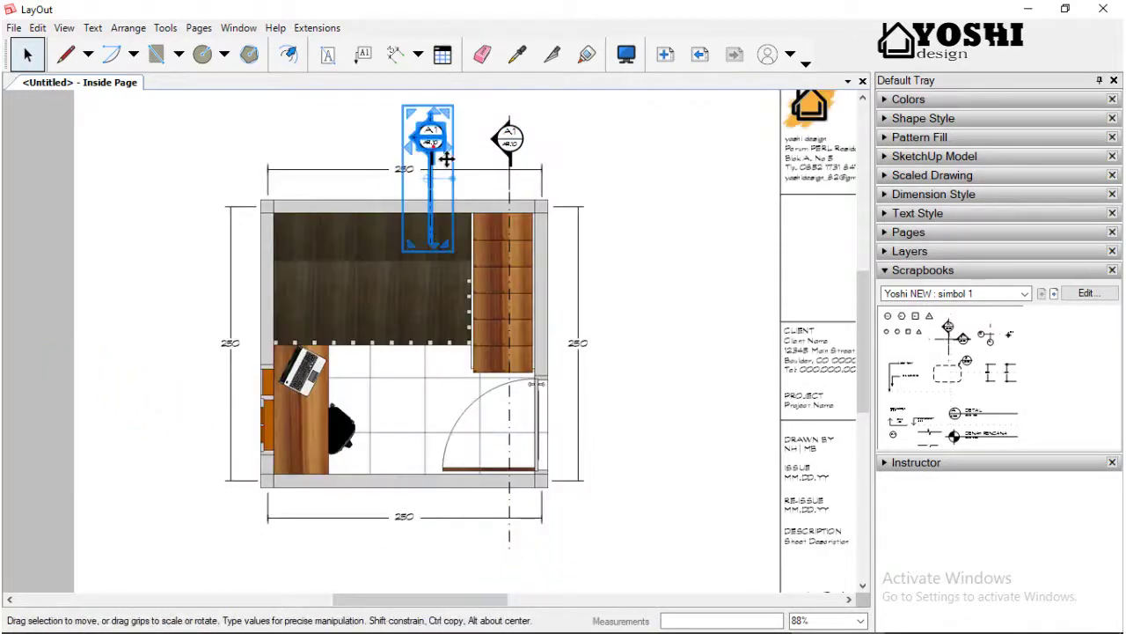
key("Delete")
left_click(515, 146)
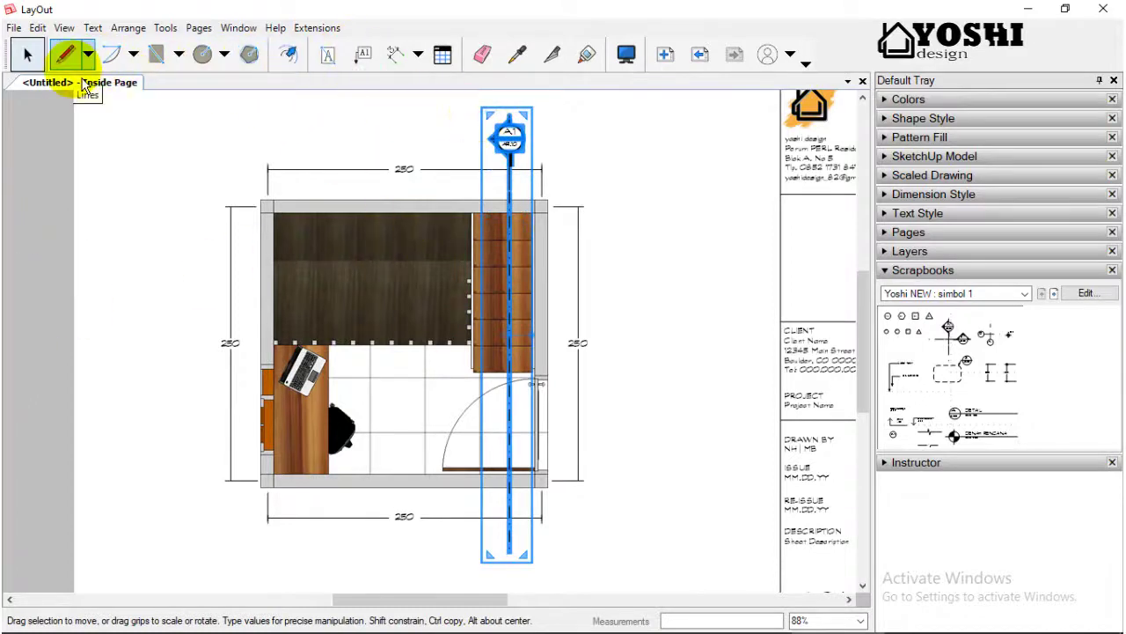
left_click_drag(534, 160, 448, 163, "ctrl")
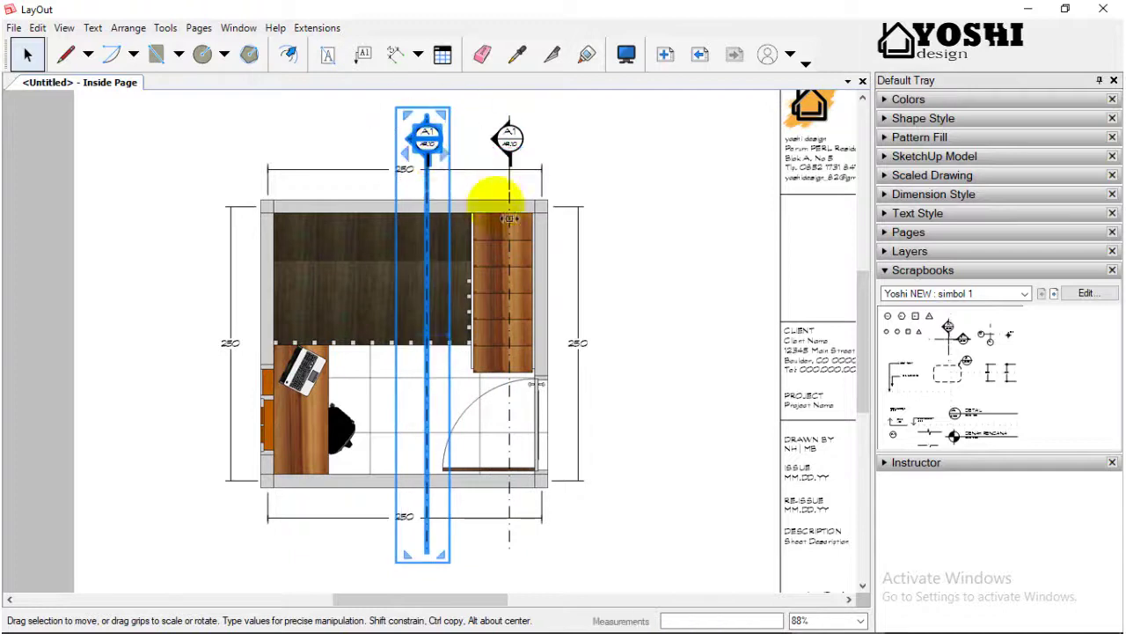
scroll(507, 242, "down", 3)
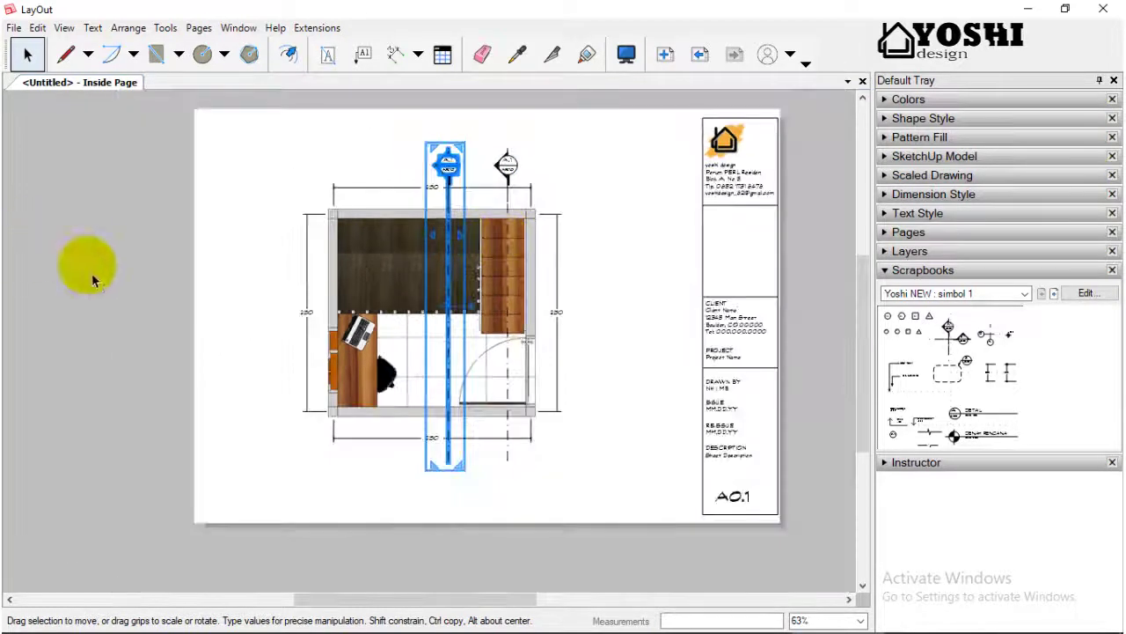
left_click(105, 272)
Place a section symbol right of the plan and stretch its line left across the room.
left_click_drag(966, 351, 564, 374)
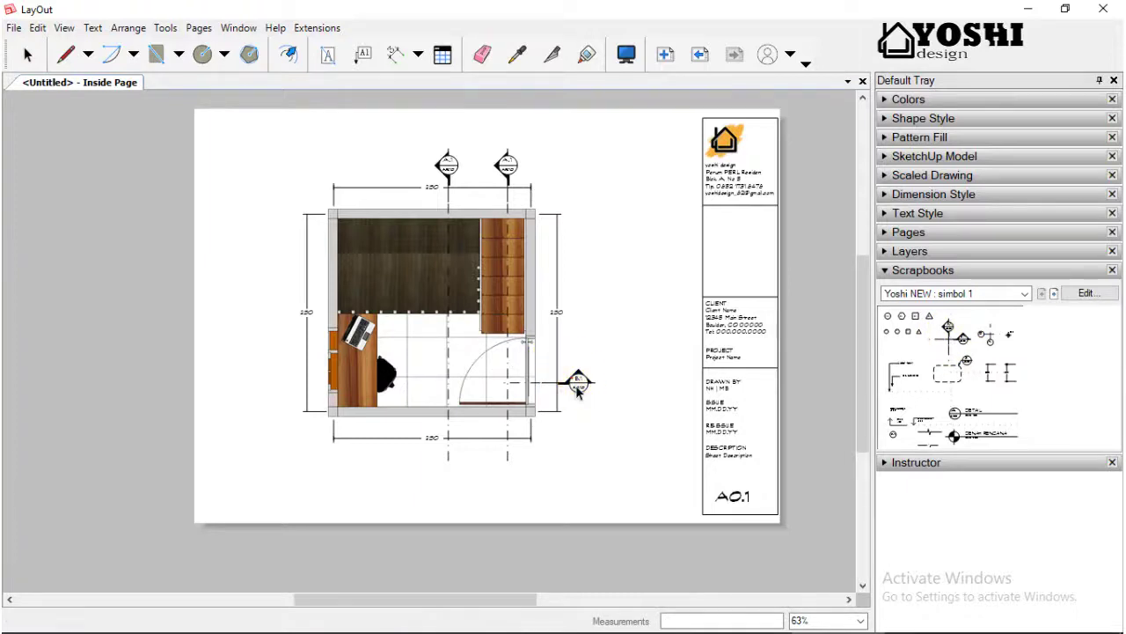
left_click(577, 391)
left_click(567, 397)
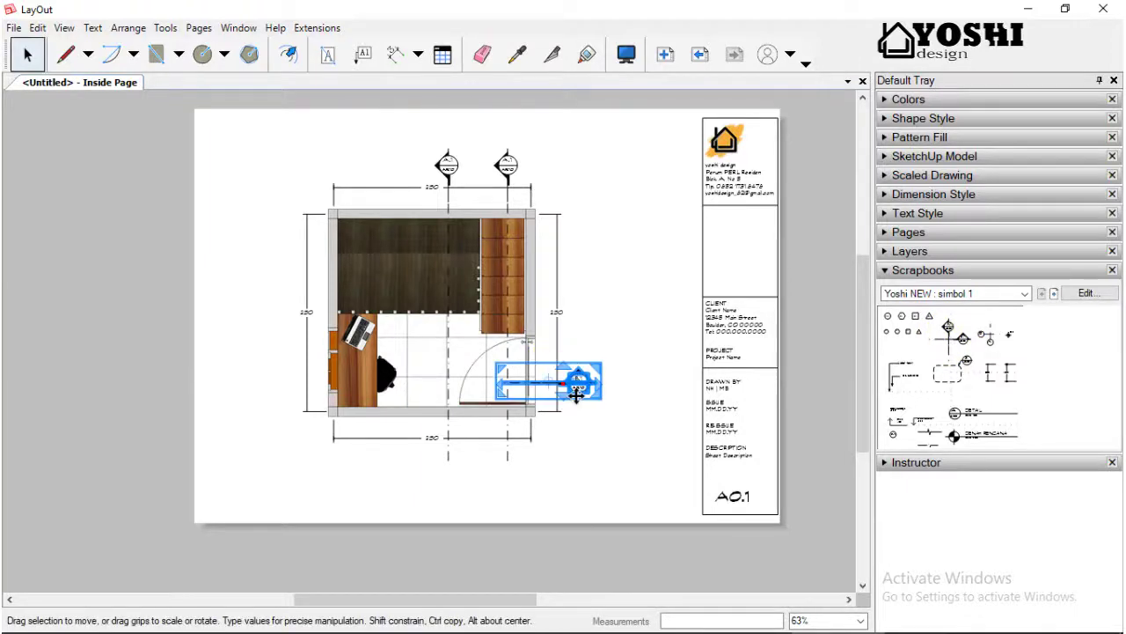
double_click(555, 396)
left_click(556, 397)
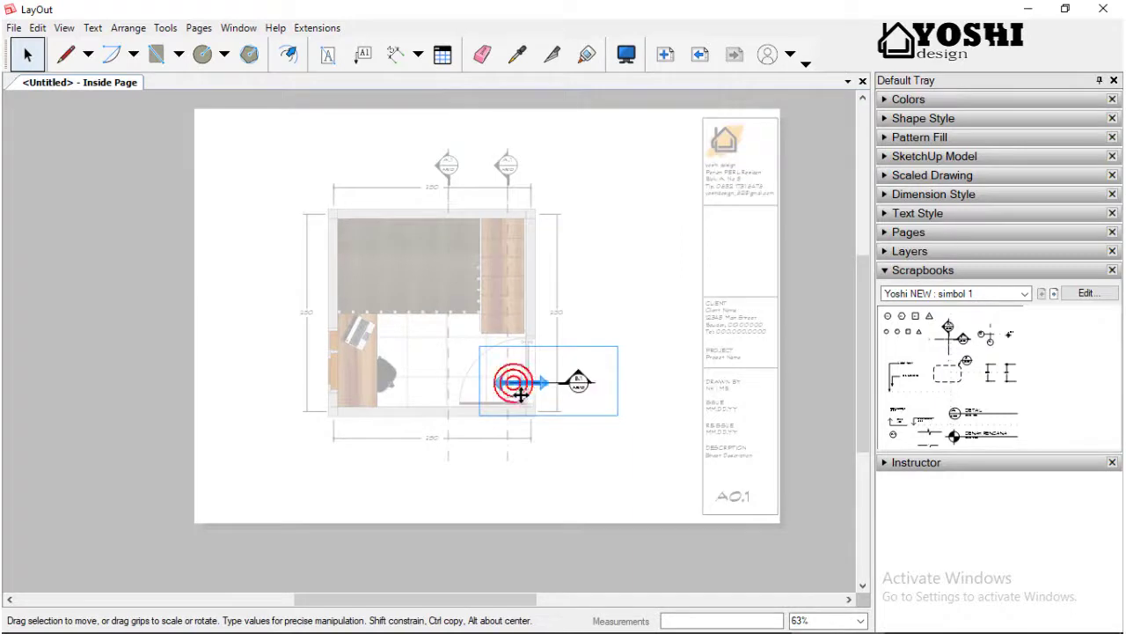
left_click_drag(514, 395, 310, 397)
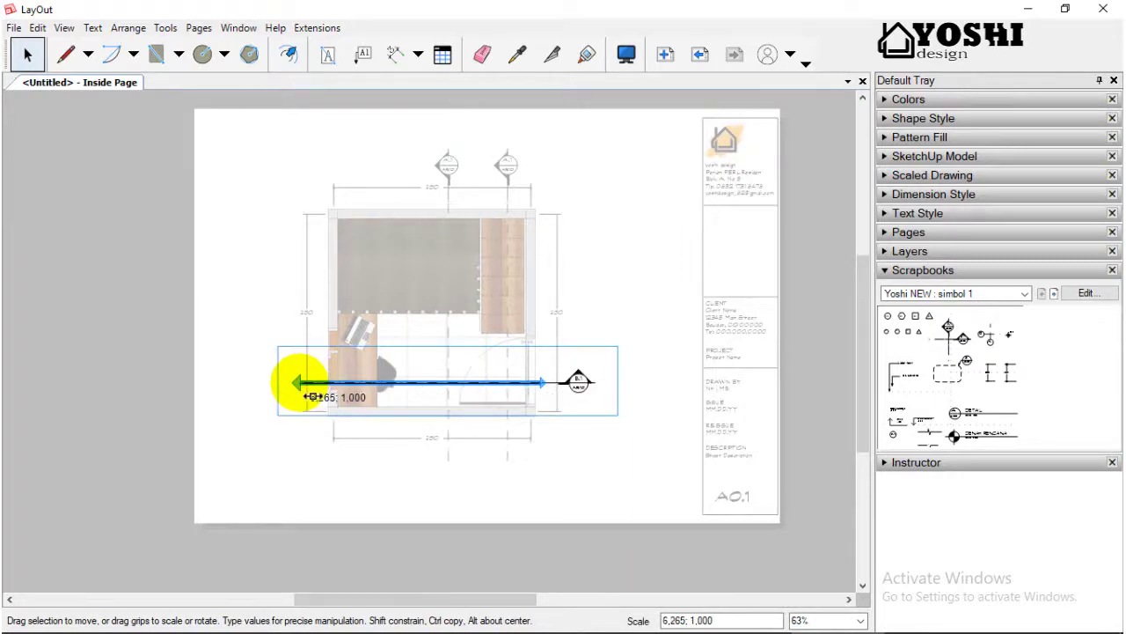
left_click(446, 352)
Nudge the B.1 section line slightly upward to align it with the plan.
scroll(487, 368, "up", 2)
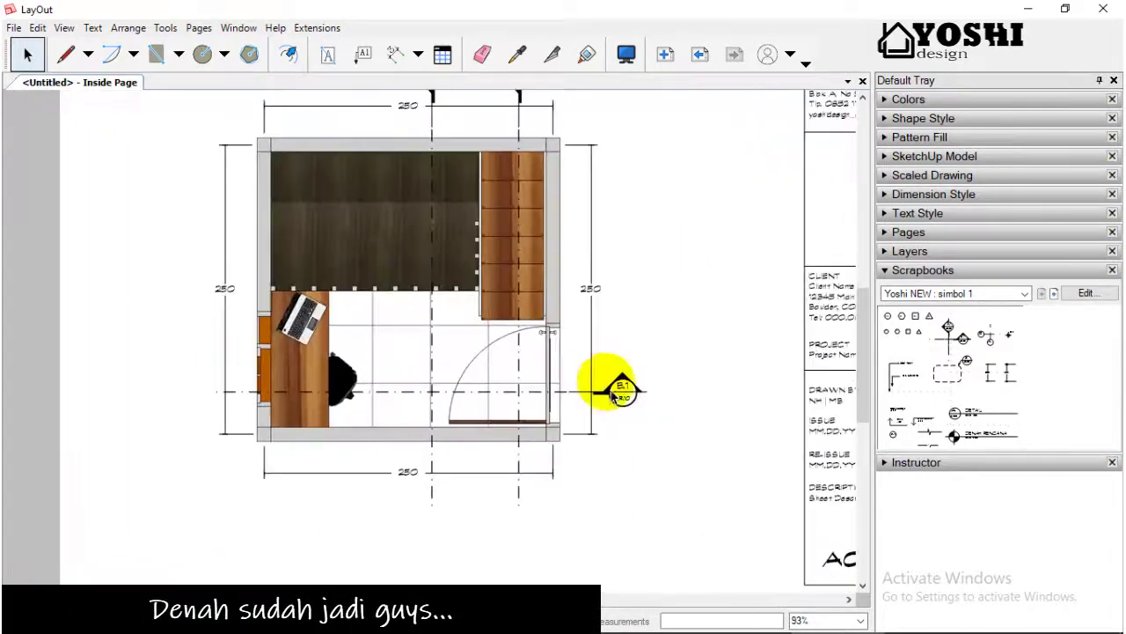
left_click(614, 395)
left_click_drag(623, 398, 616, 382)
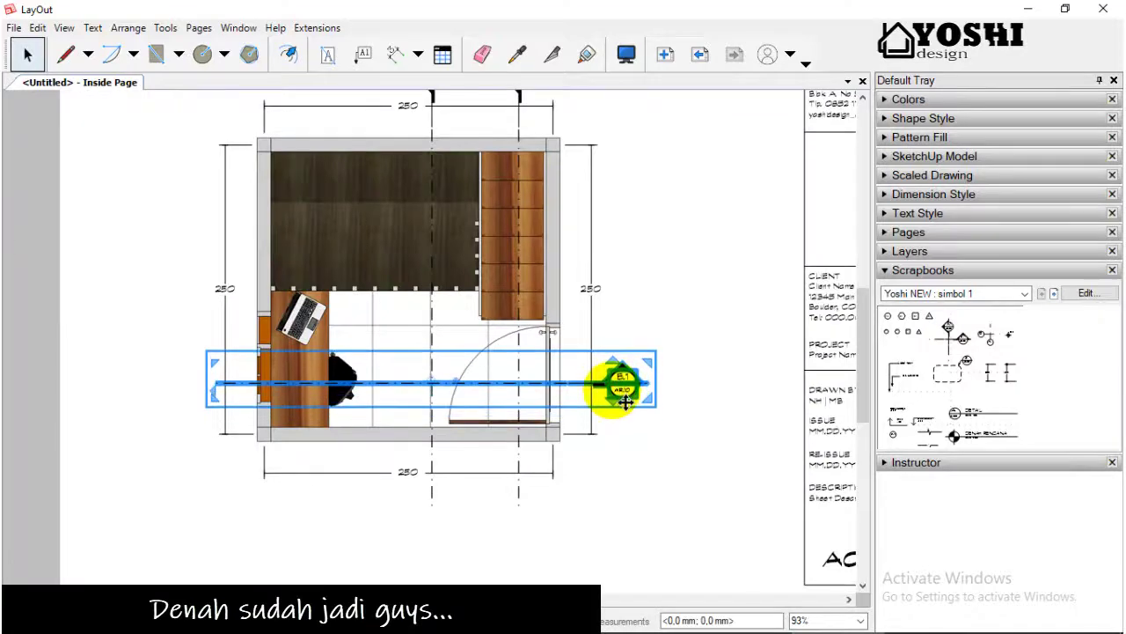
scroll(616, 382, "down", 1)
left_click(95, 380)
scroll(219, 344, "down", 2)
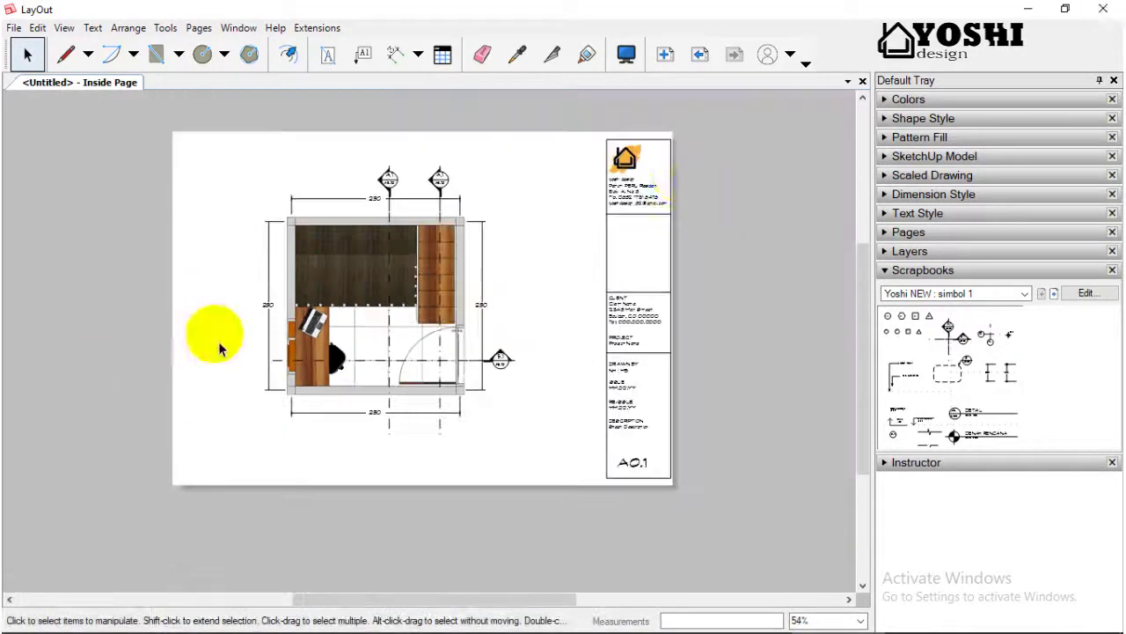
scroll(427, 262, "up", 3)
Rename the Inside Page to 'denah' in the Pages list.
scroll(357, 287, "down", 2)
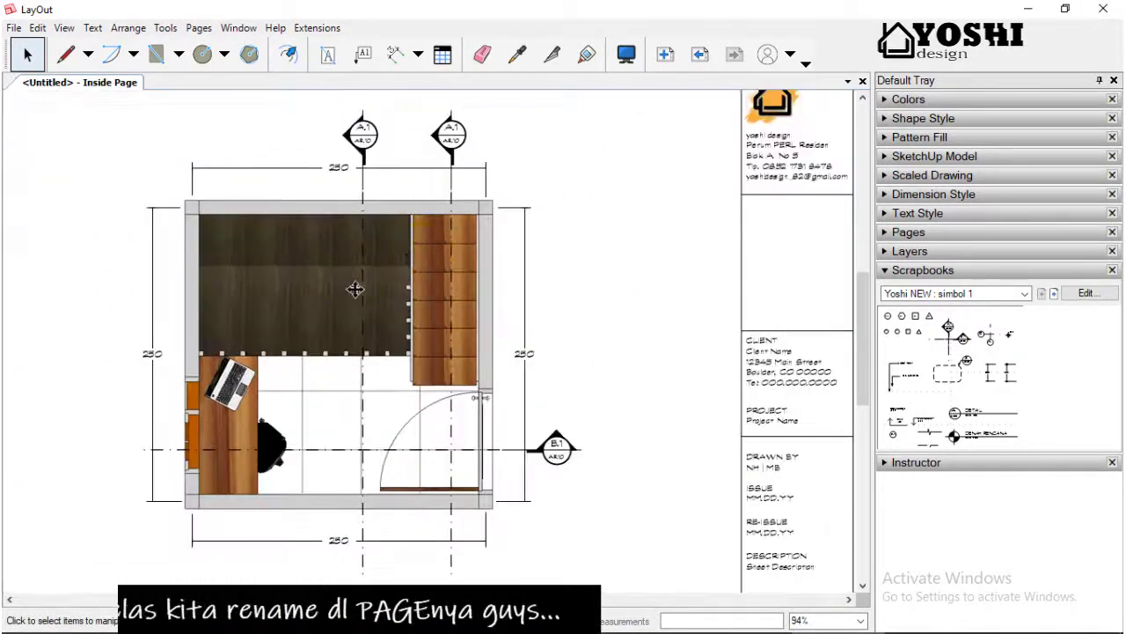
left_click(354, 289)
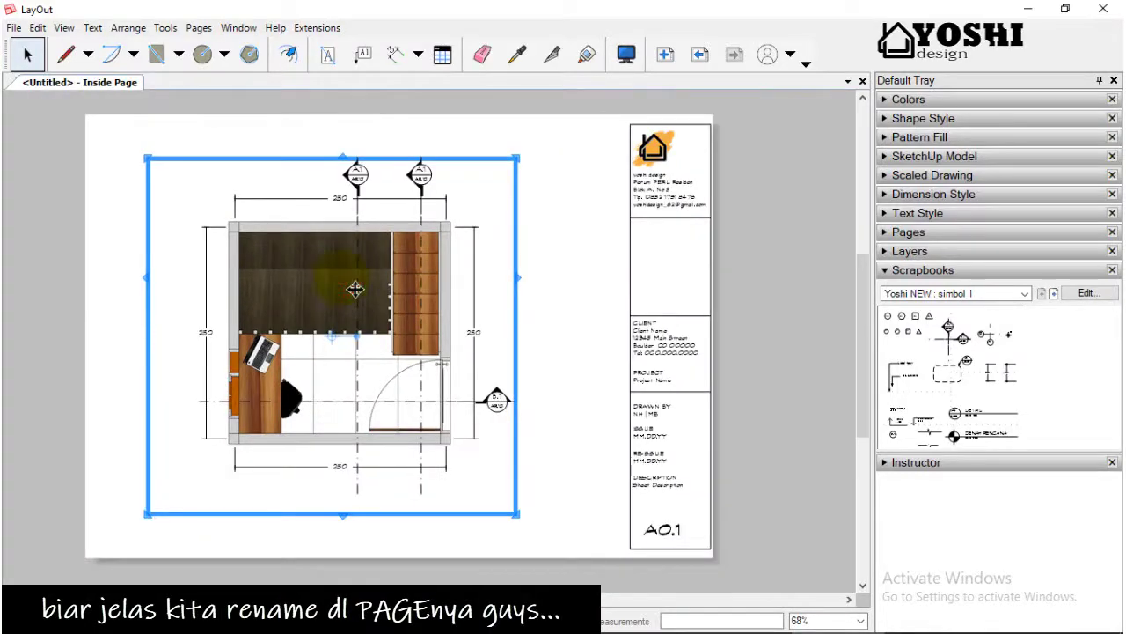
scroll(419, 171, "up", 1)
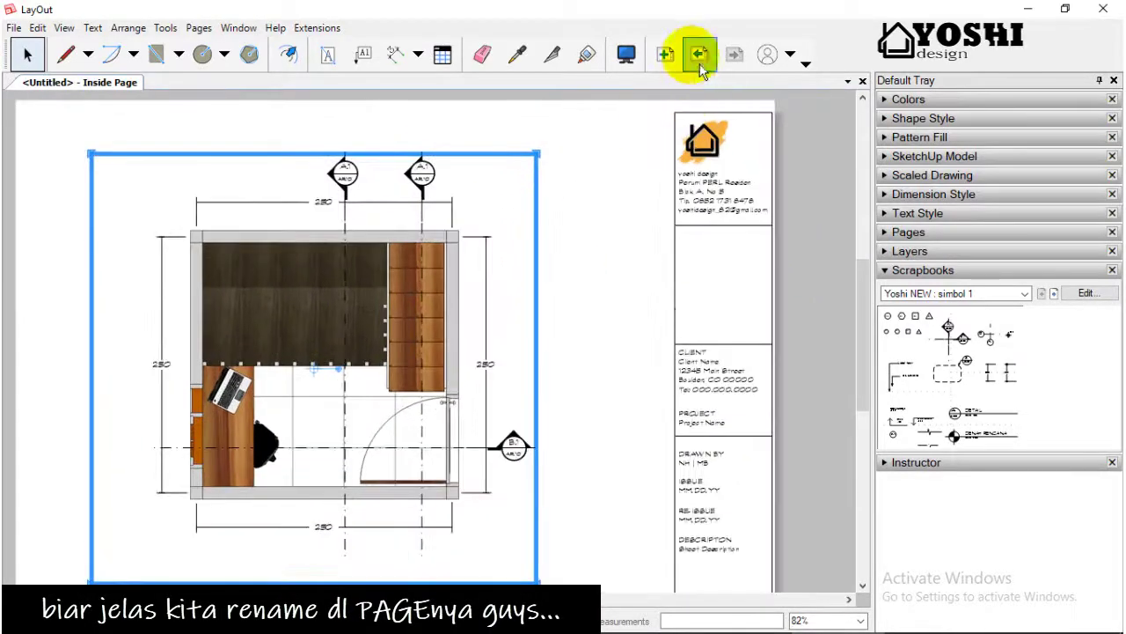
scroll(704, 314, "down", 1)
scroll(774, 290, "down", 1)
left_click(915, 270)
left_click(908, 232)
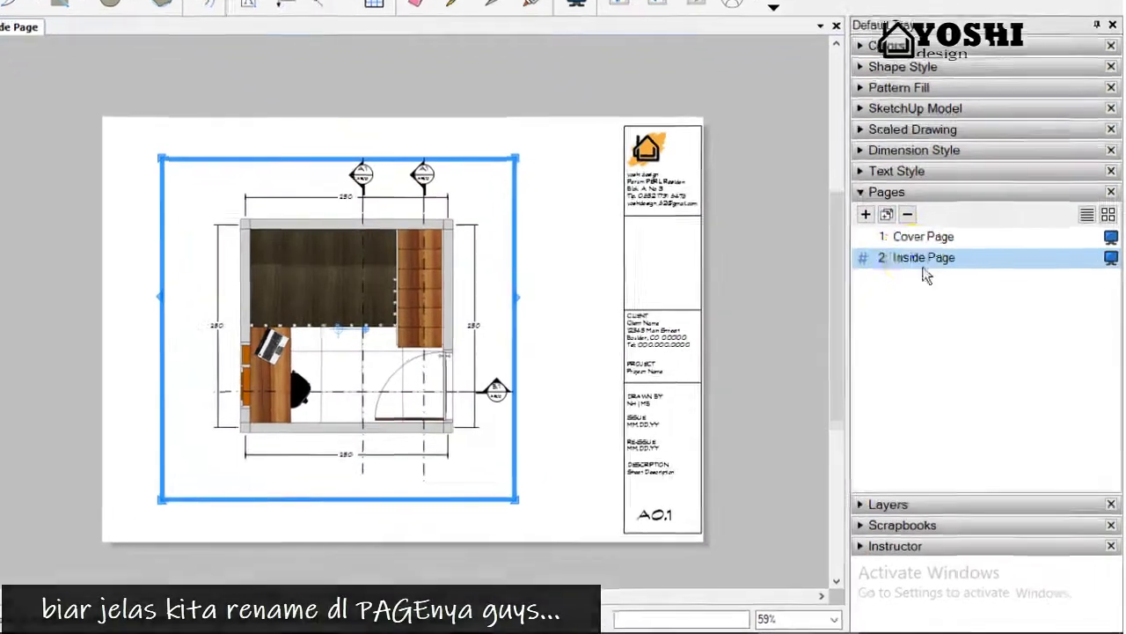
right_click(935, 293)
left_click(959, 302)
type("d")
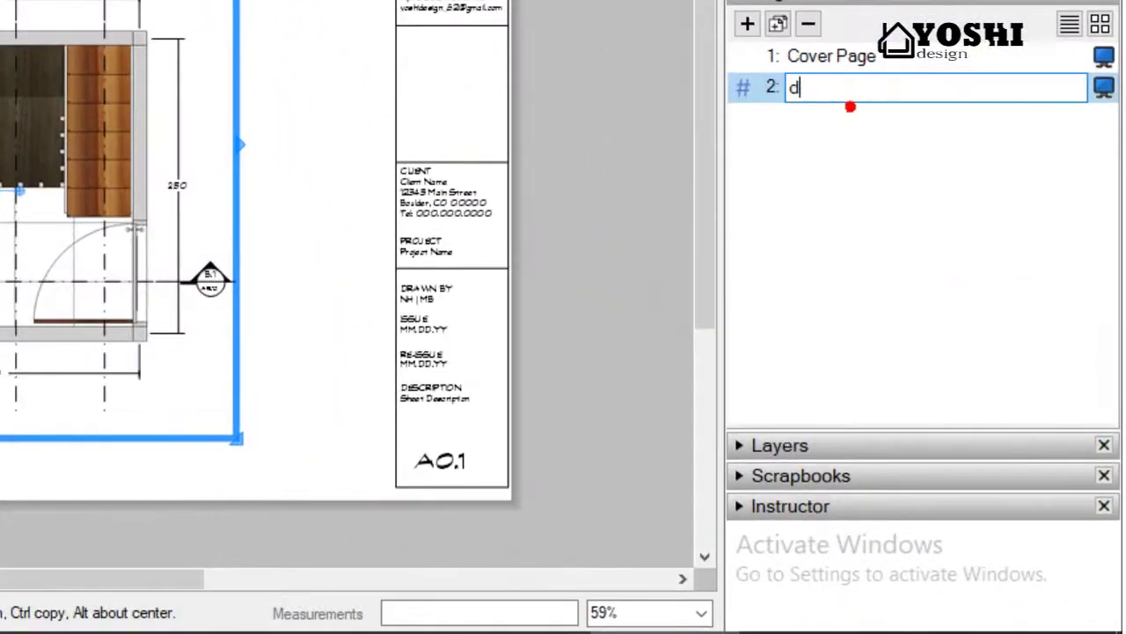
type("enah")
key("Return")
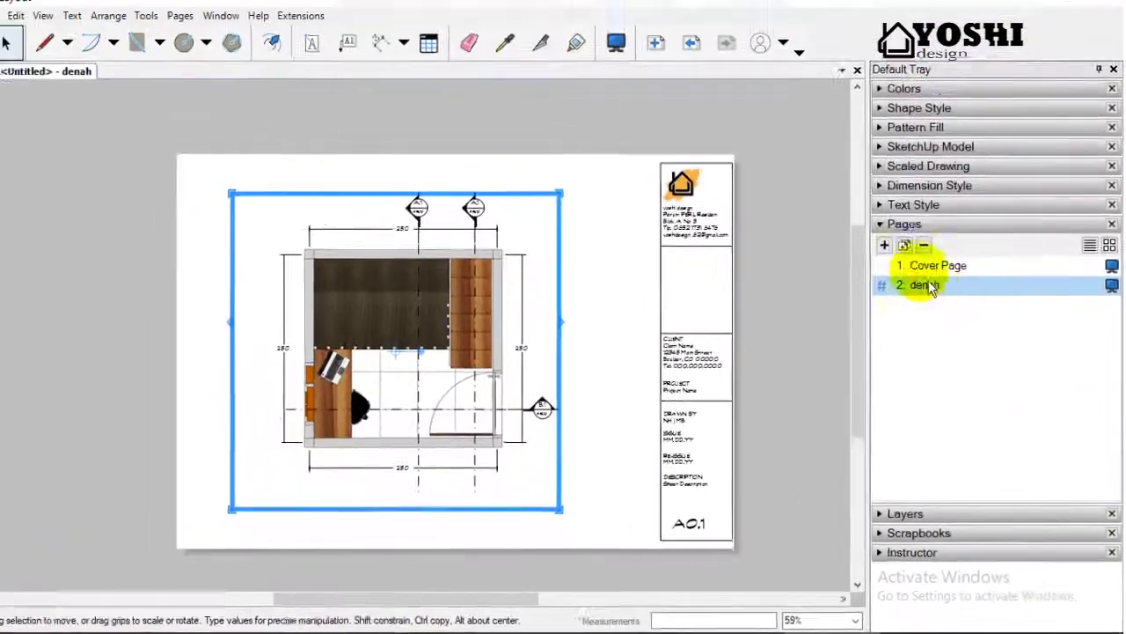
Add and reorder a test page, then delete the extra Page 4, leaving Cover Page and denah.
left_click(888, 253)
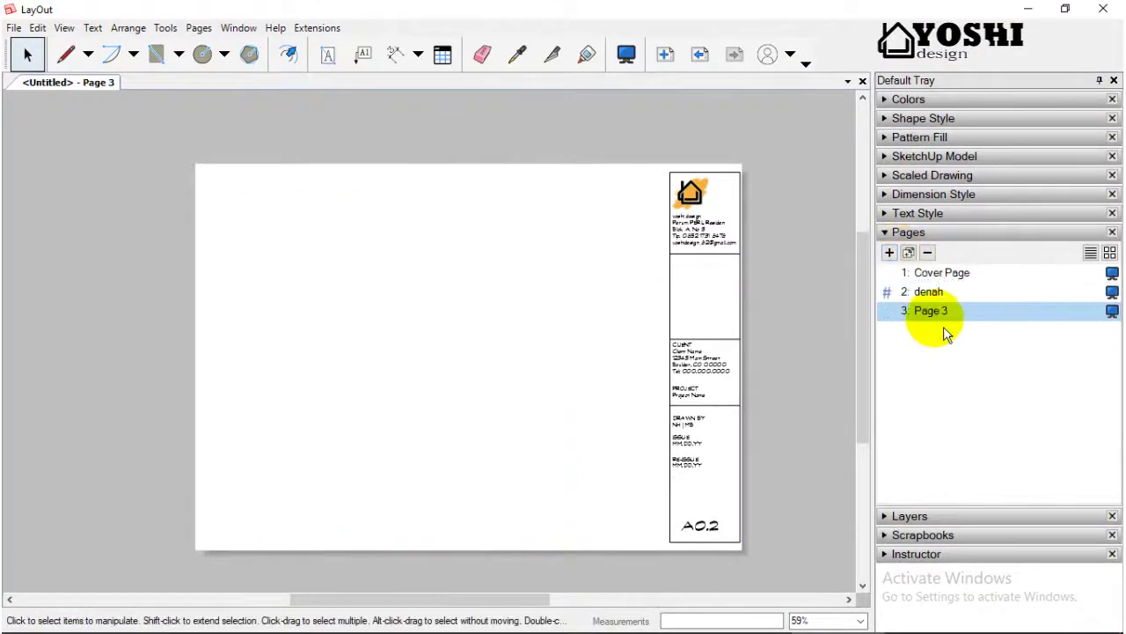
key("ctrl+z")
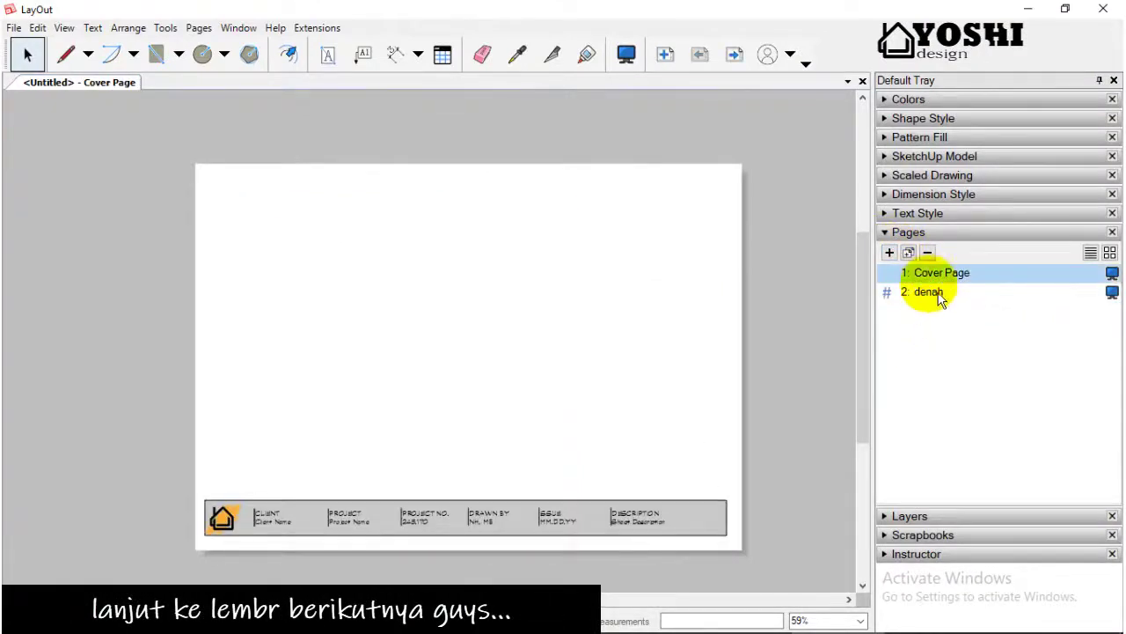
left_click(888, 252)
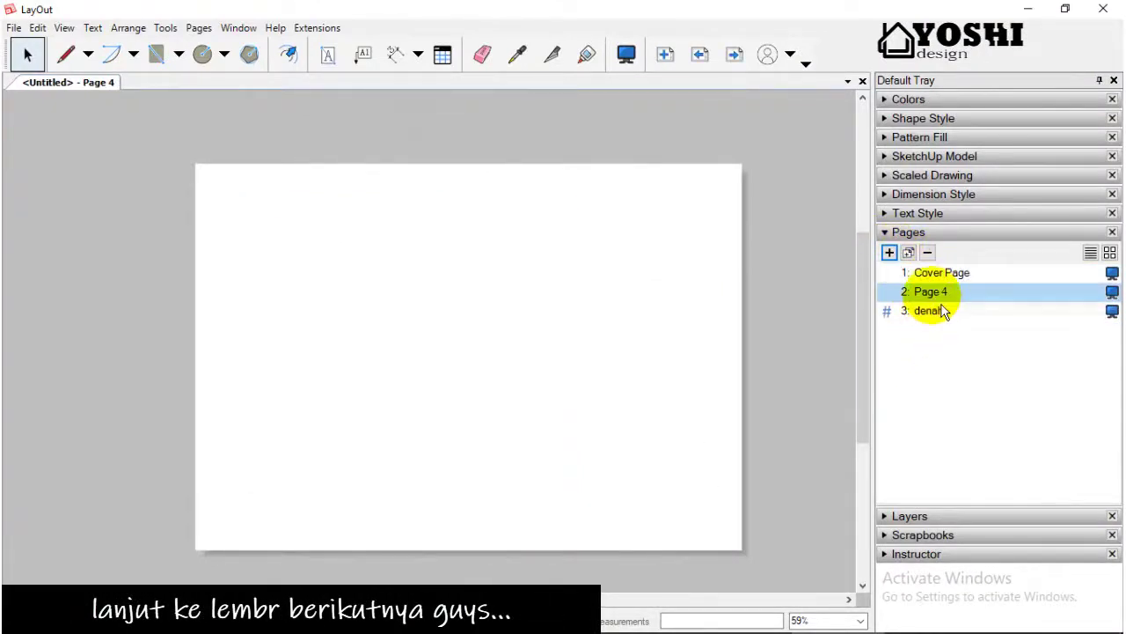
left_click_drag(916, 302, 924, 329)
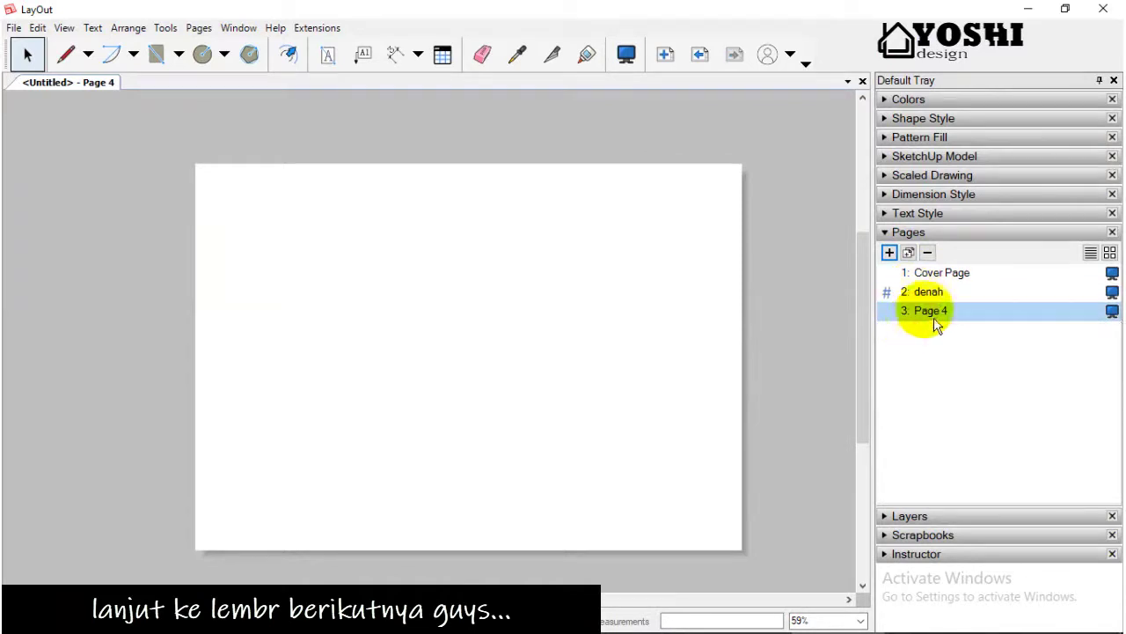
left_click(936, 301)
left_click(411, 328)
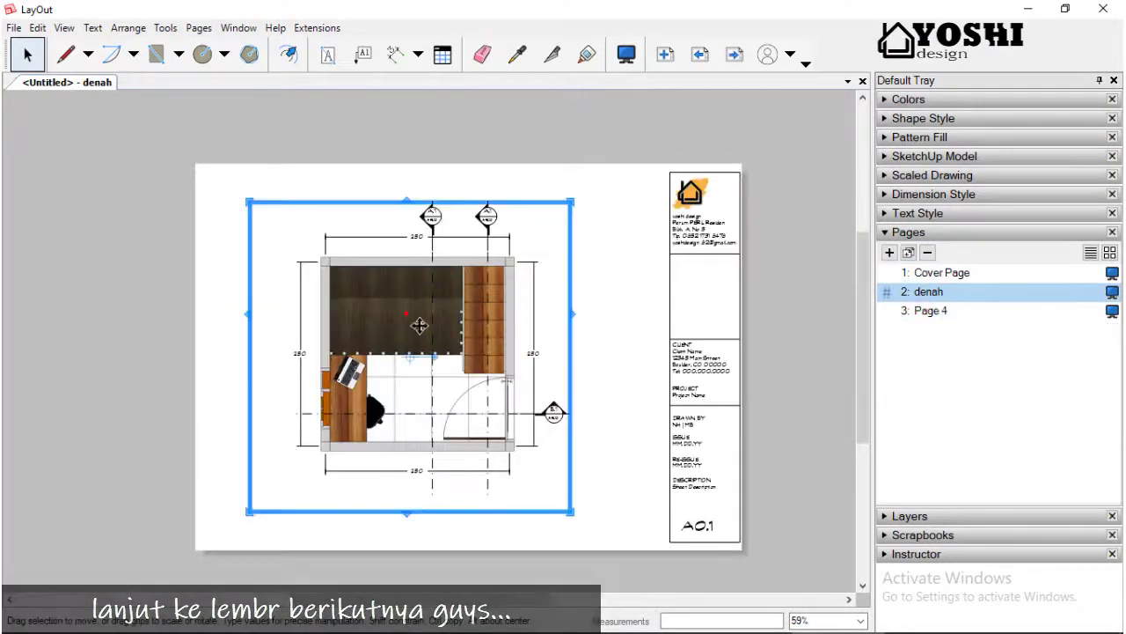
left_click(927, 253)
left_click(931, 293)
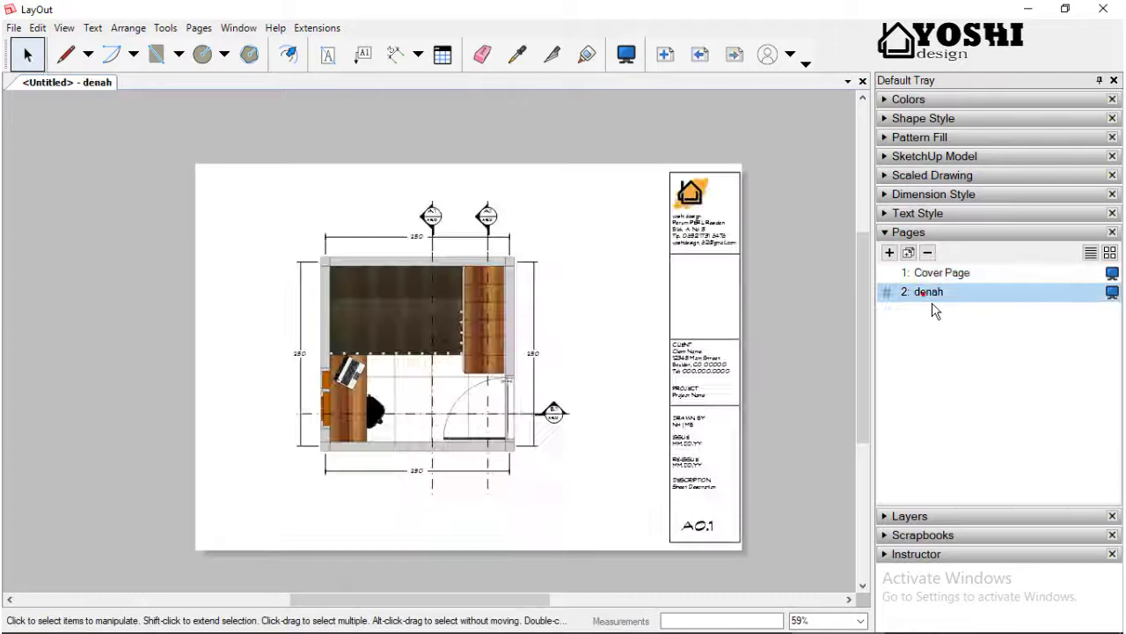
Duplicate the denah page as a new Page 6.
left_click(908, 253)
left_click(590, 370)
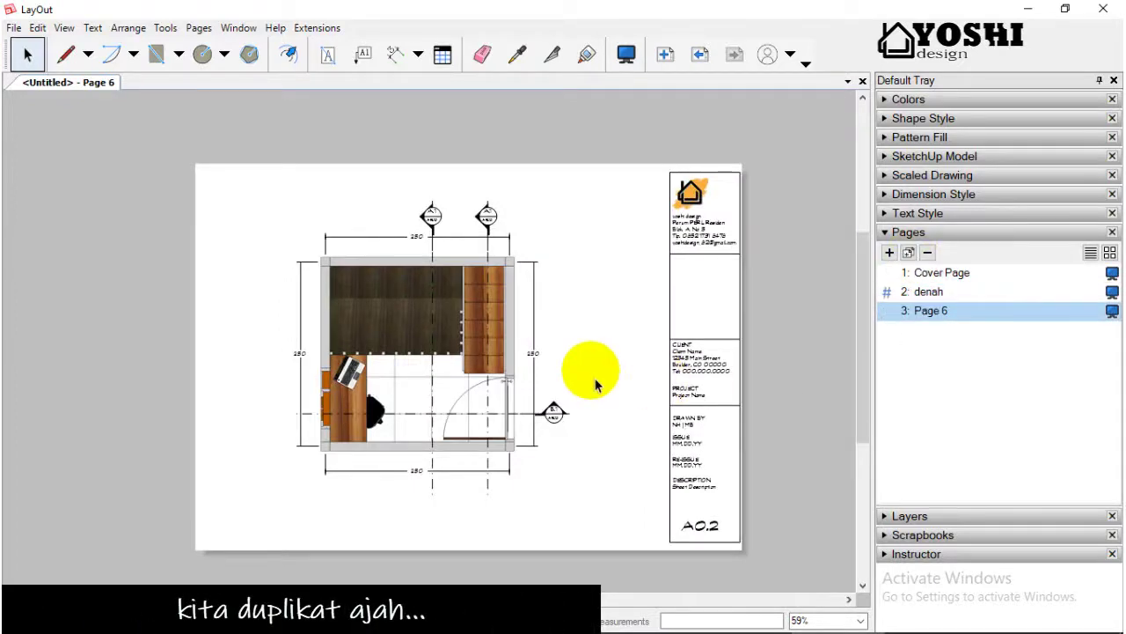
left_click(933, 313)
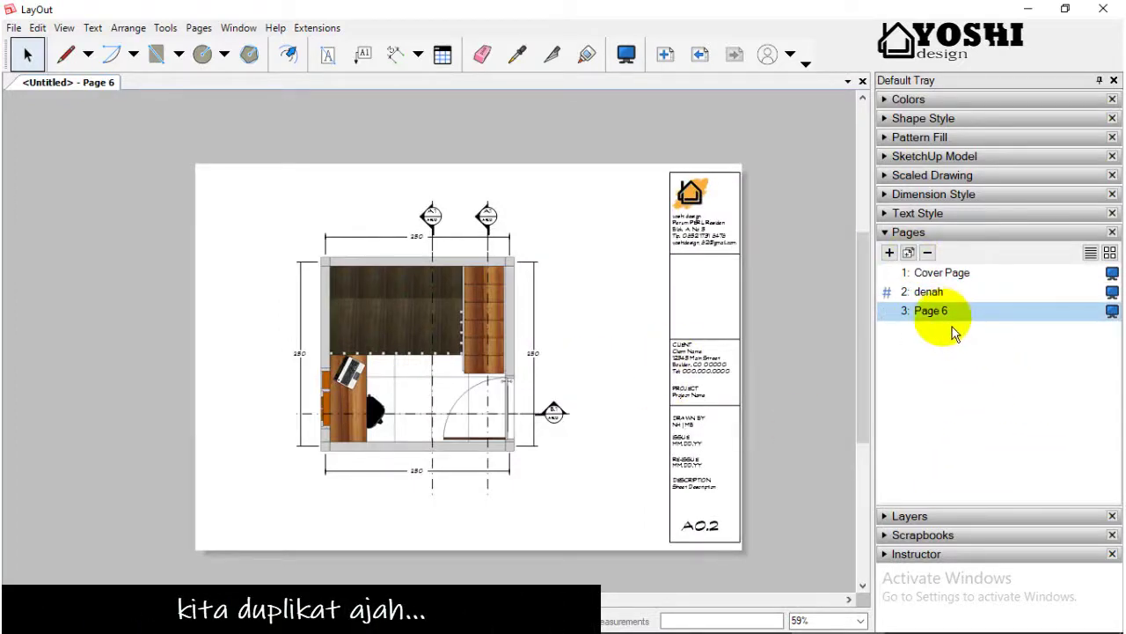
left_click(627, 343)
Delete both top section markers and the top and left 250 dimensions from Page 6.
left_click(490, 218)
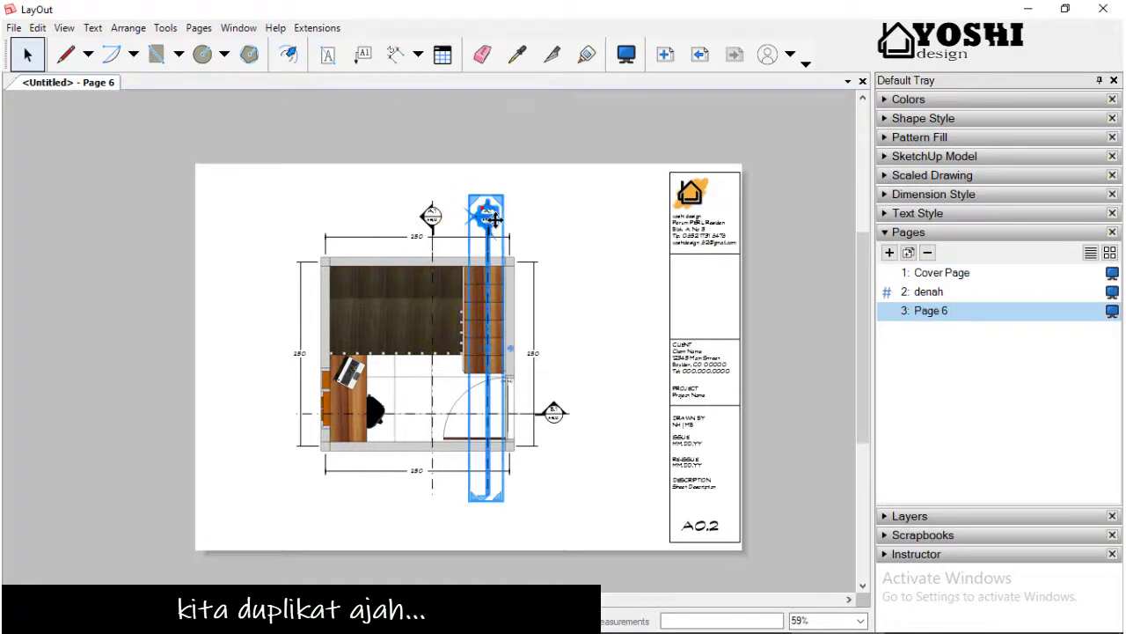
key("Delete")
left_click(432, 216)
key("Delete")
key("Delete")
left_click(538, 285)
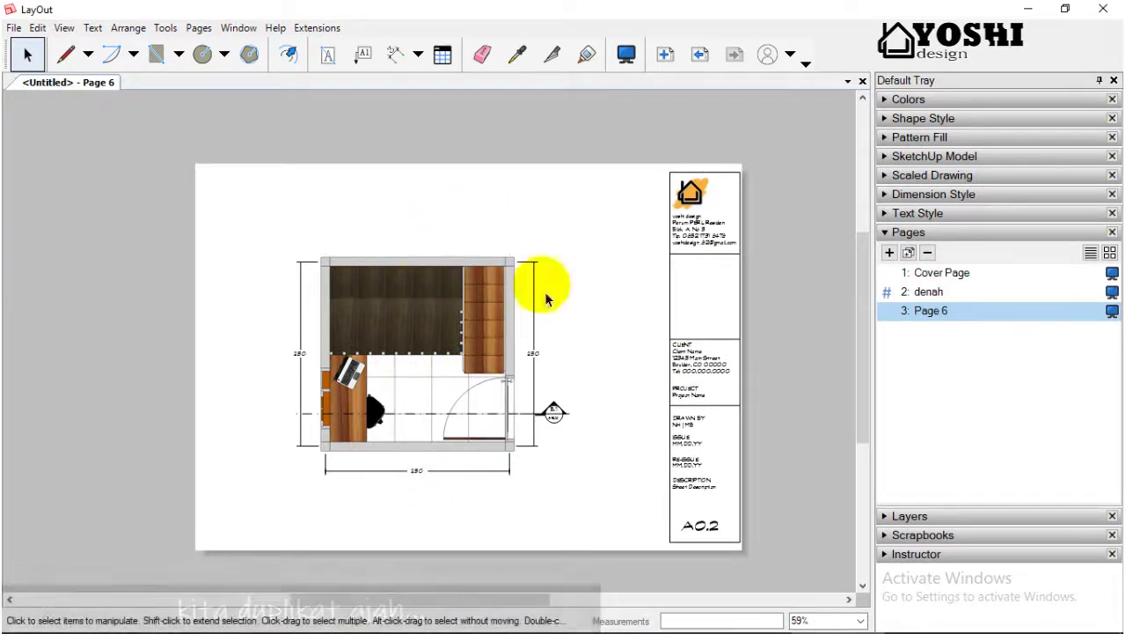
left_click(300, 295)
key("Delete")
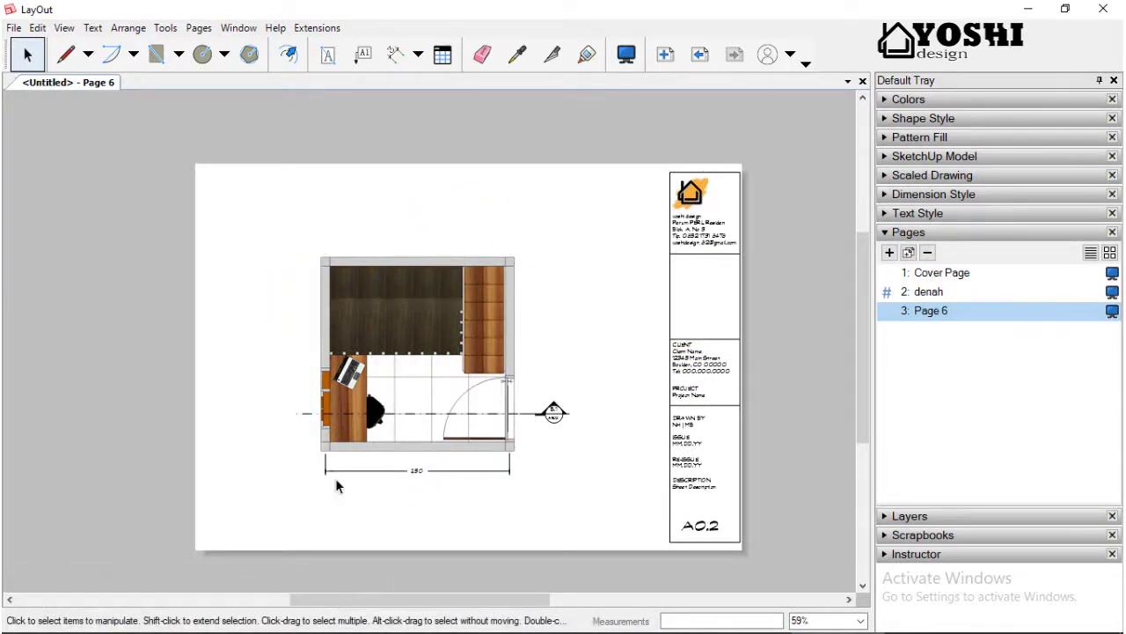
key("Delete")
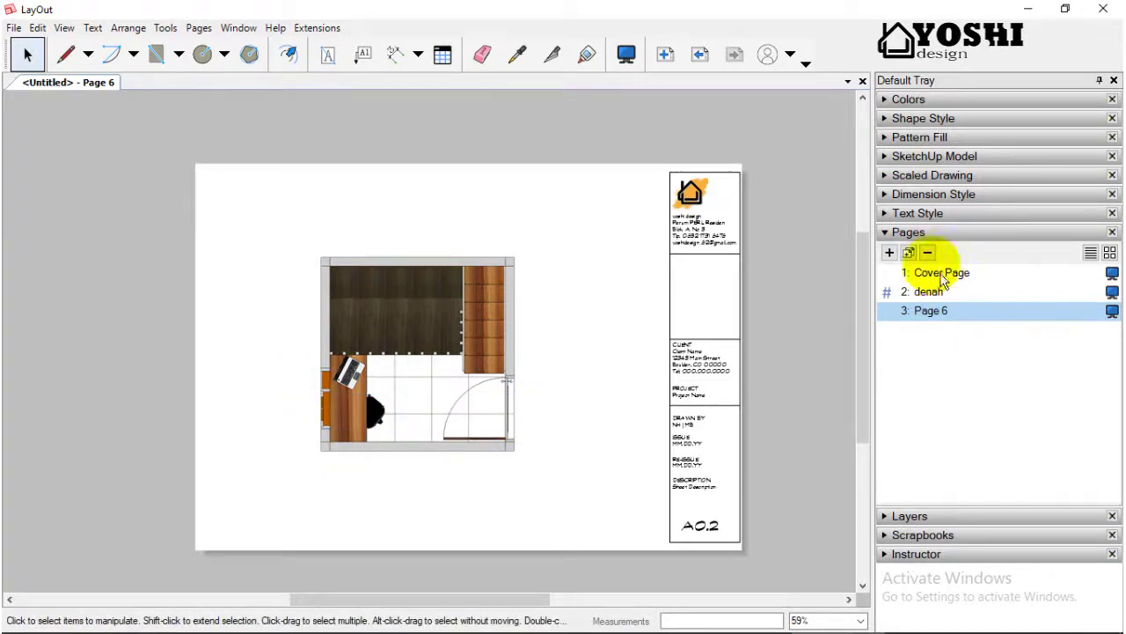
Switch the Page 6 viewport to the Pot B scene.
left_click(473, 336)
right_click(473, 337)
mouse_move(509, 580)
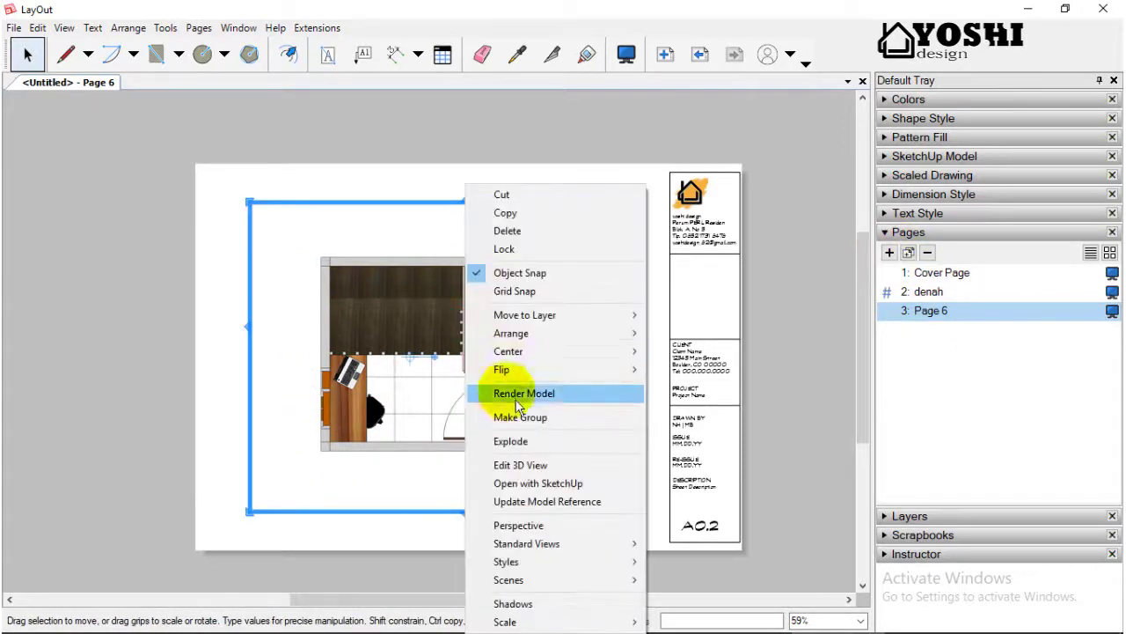
left_click(702, 546)
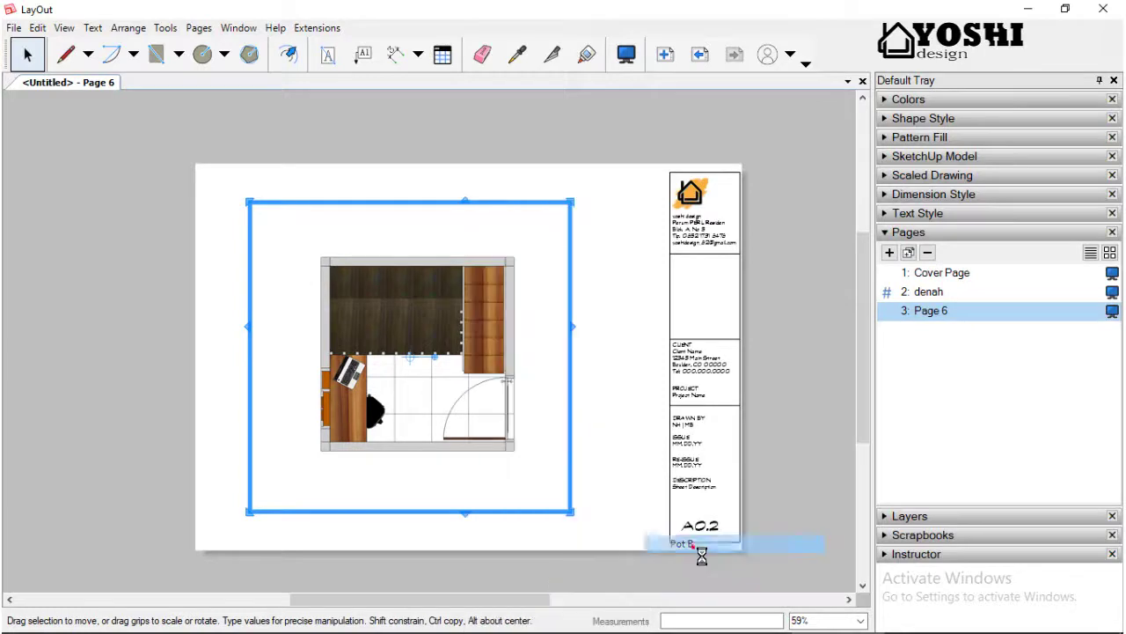
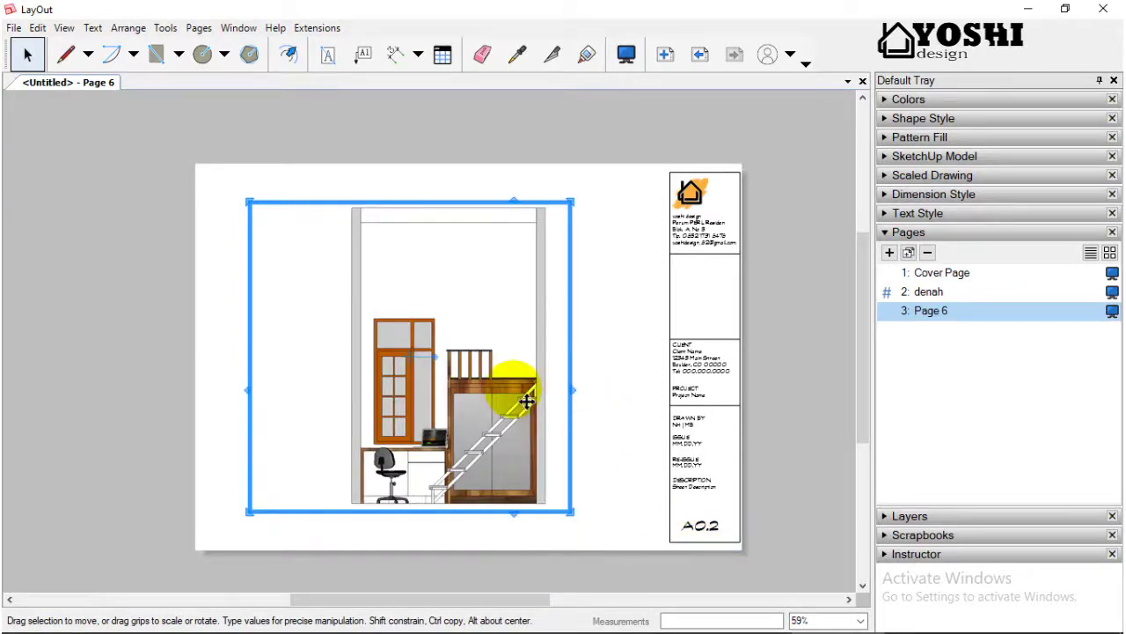
Trim the empty left side off the stair elevation viewport and nudge it slightly upward.
left_click_drag(245, 384, 302, 384)
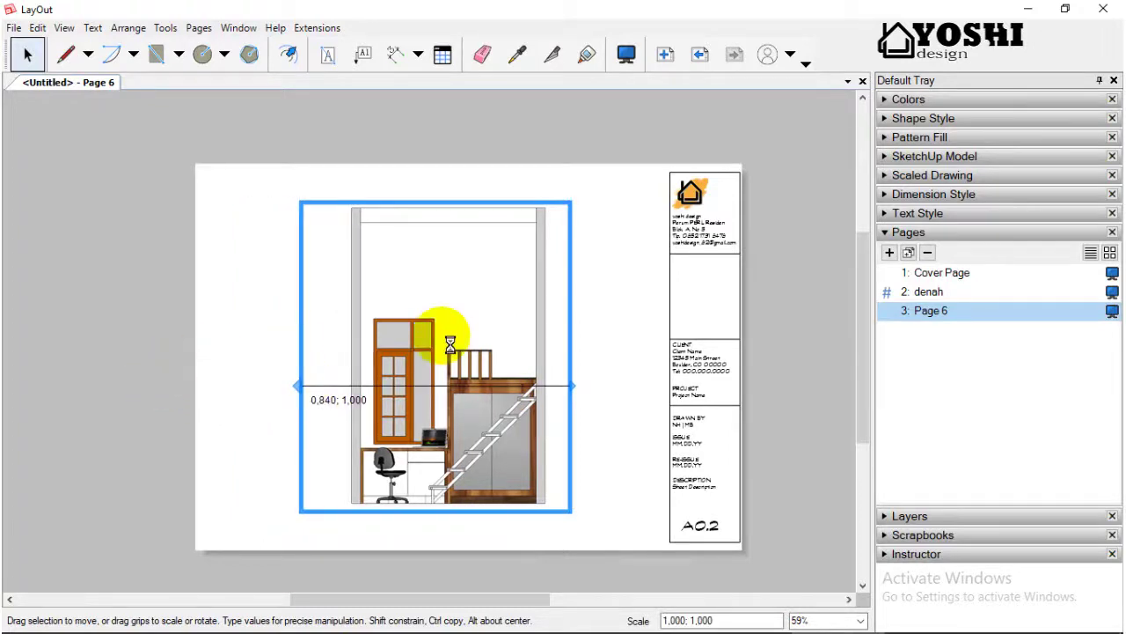
left_click_drag(455, 347, 455, 322)
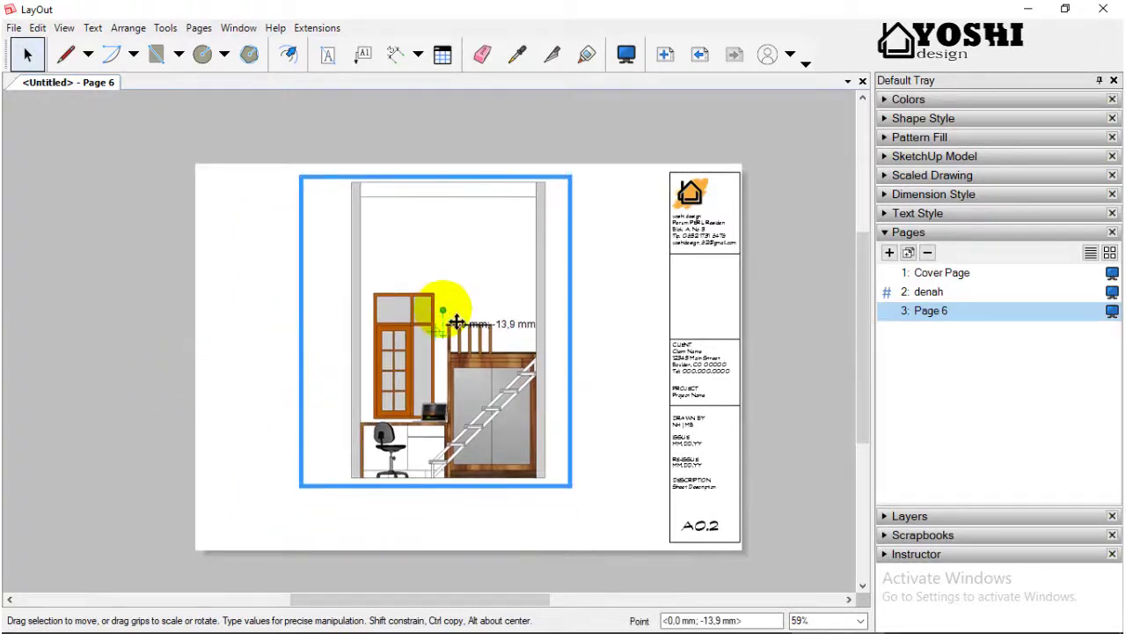
left_click(61, 332)
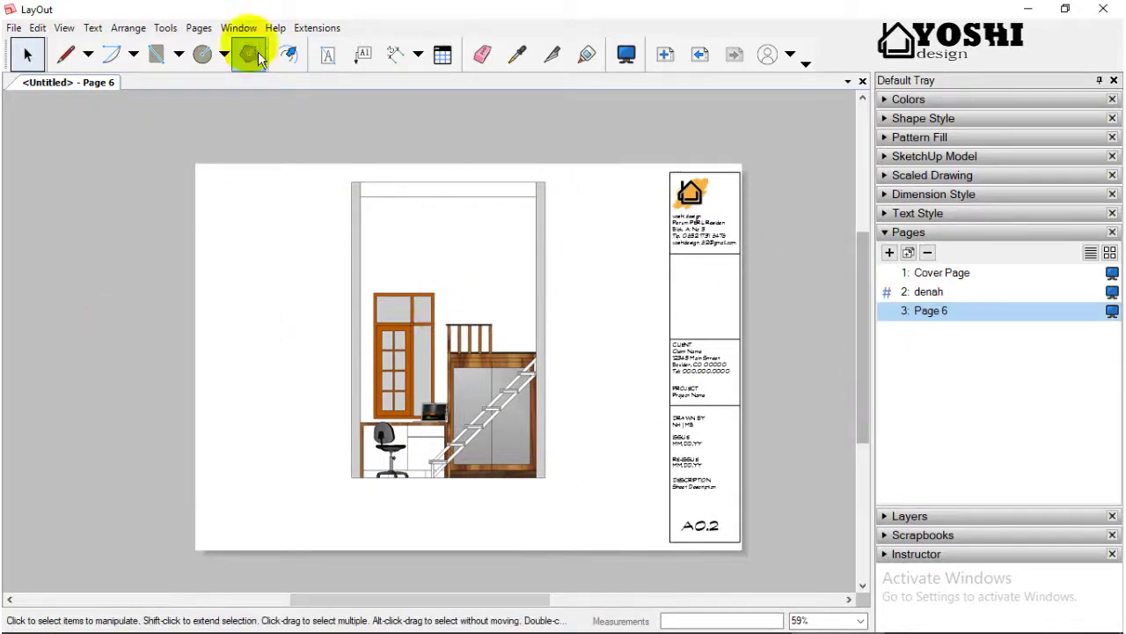
left_click(395, 54)
Add the 250 width dimension between the wall's bottom corners, placed just below the wall.
left_click(357, 477)
scroll(490, 453, "up", 2)
scroll(595, 511, "up", 1)
scroll(576, 479, "down", 1)
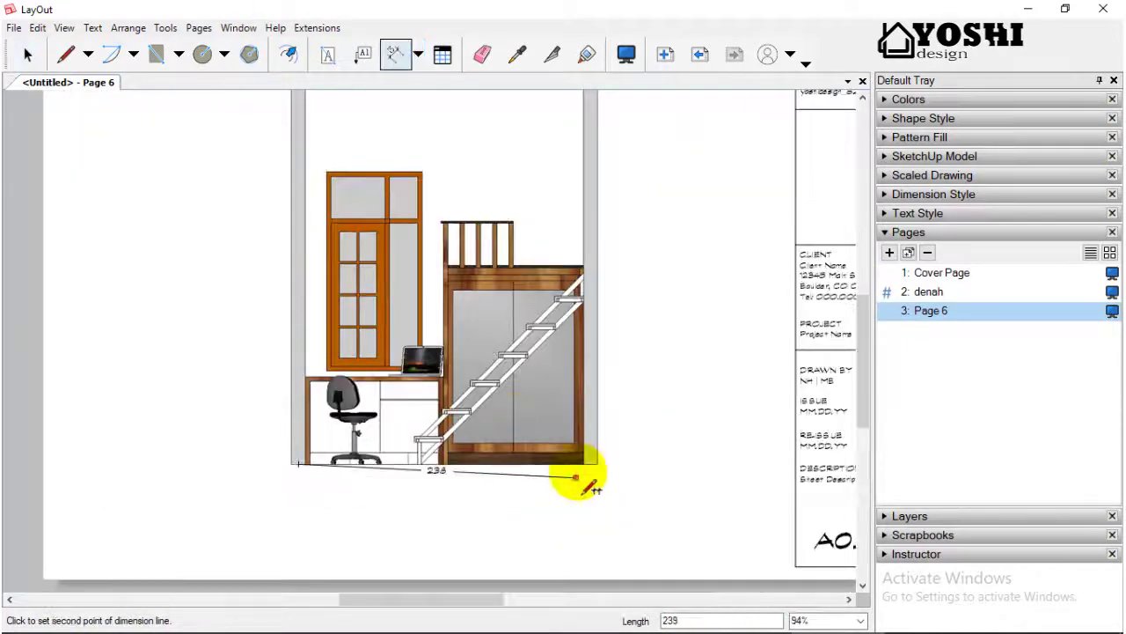
left_click(593, 464)
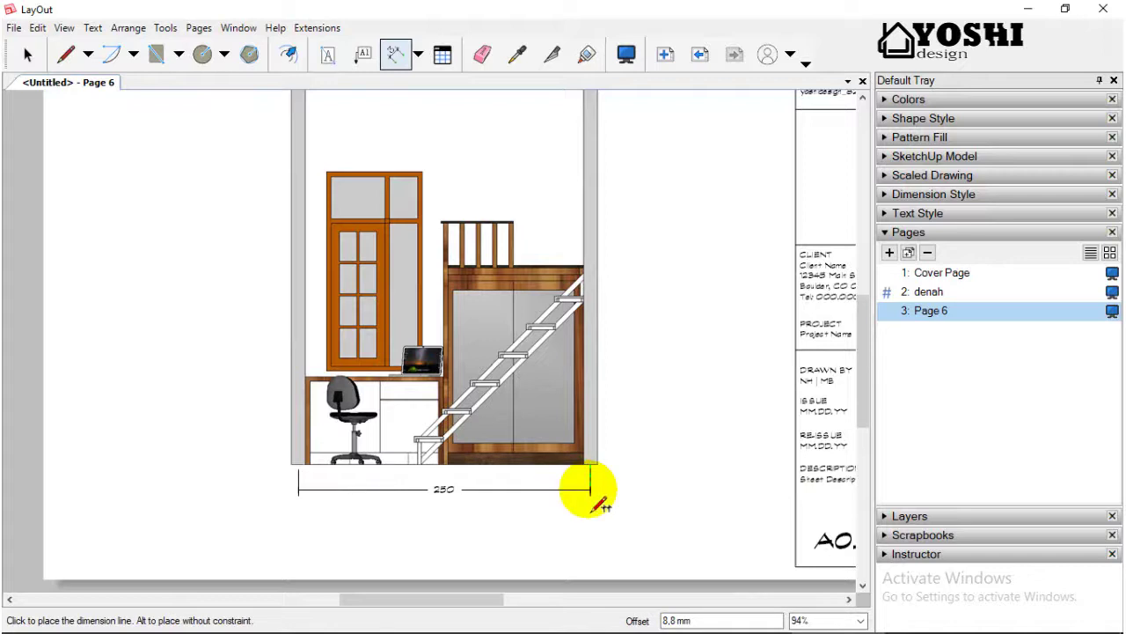
left_click(589, 489)
Add the 380 height dimension along the wall's right side, bottom to top corner.
left_click(597, 465)
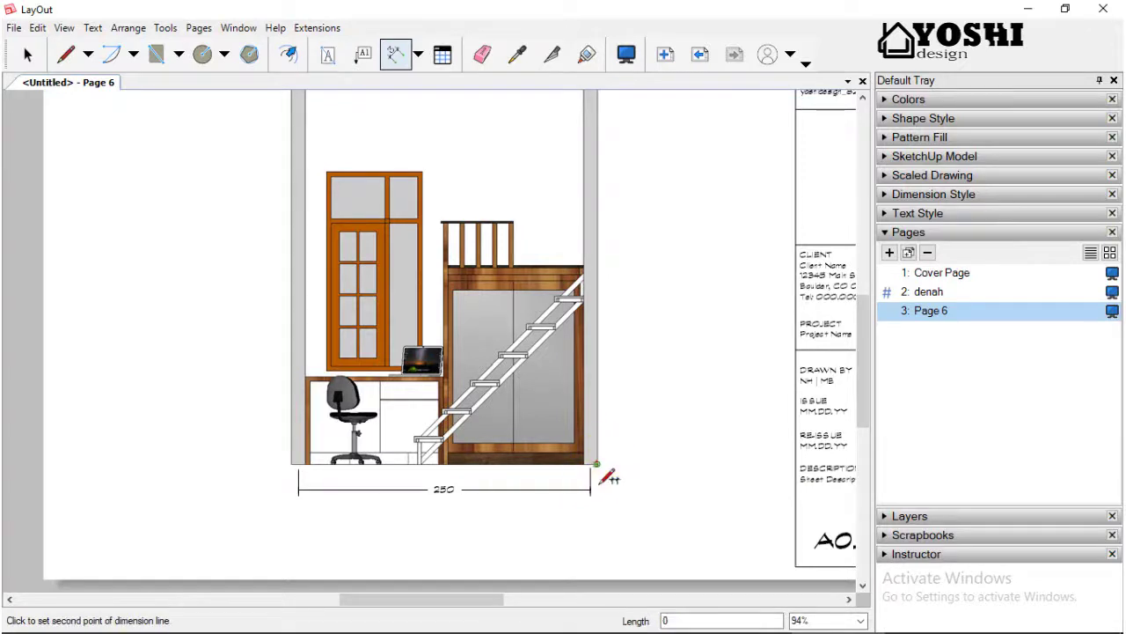
scroll(604, 467, "down", 3)
scroll(616, 181, "down", 2)
scroll(606, 207, "up", 2)
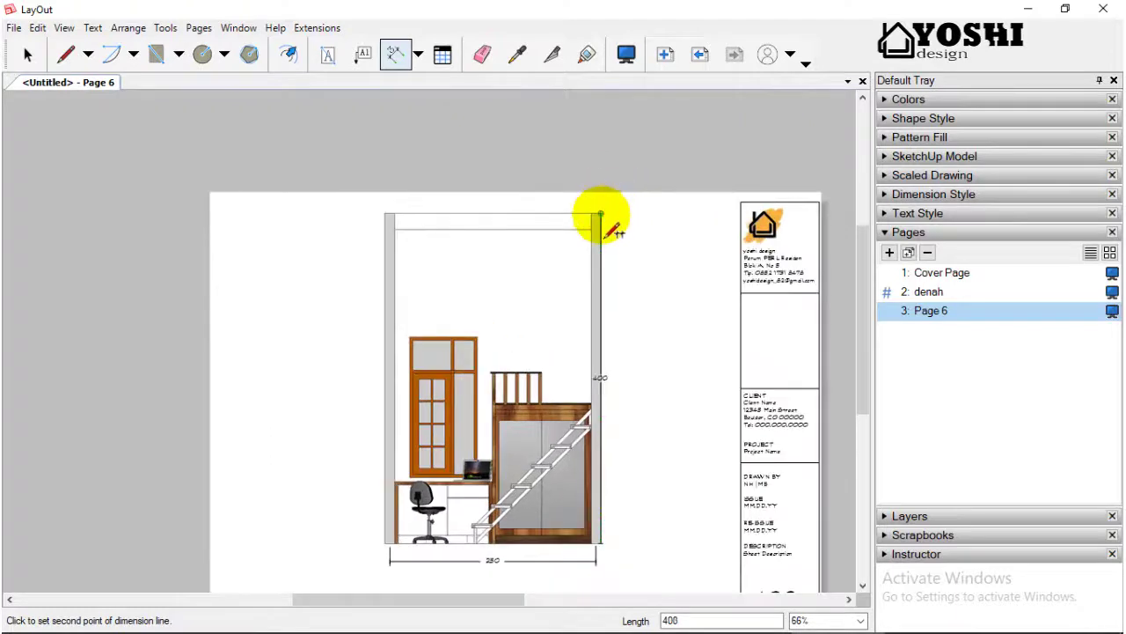
left_click(592, 229)
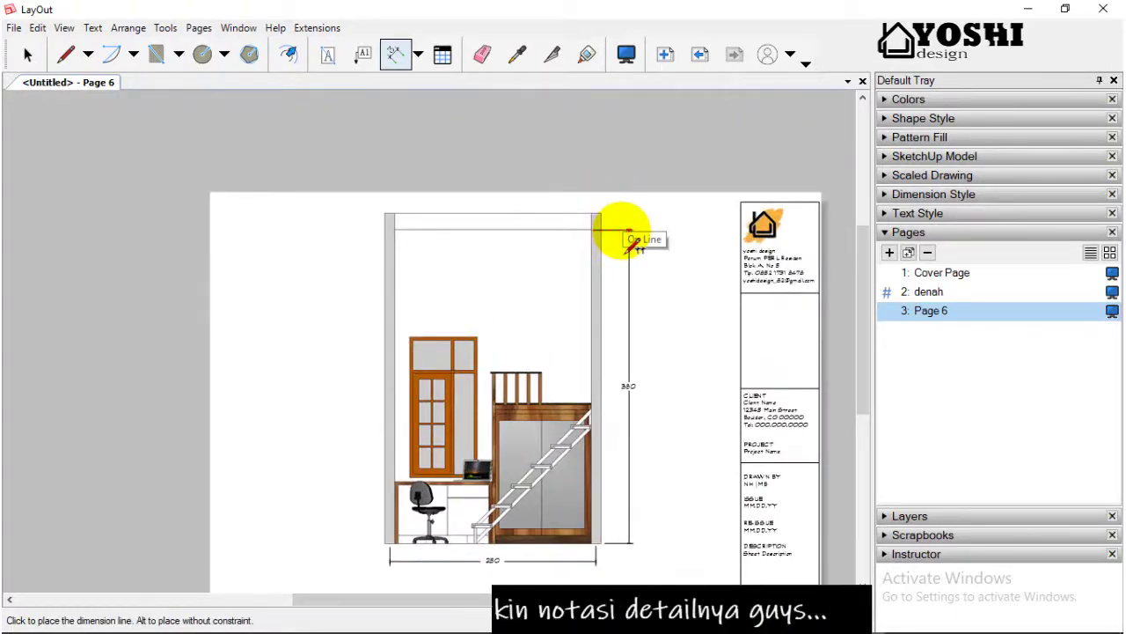
left_click_drag(621, 230, 623, 231)
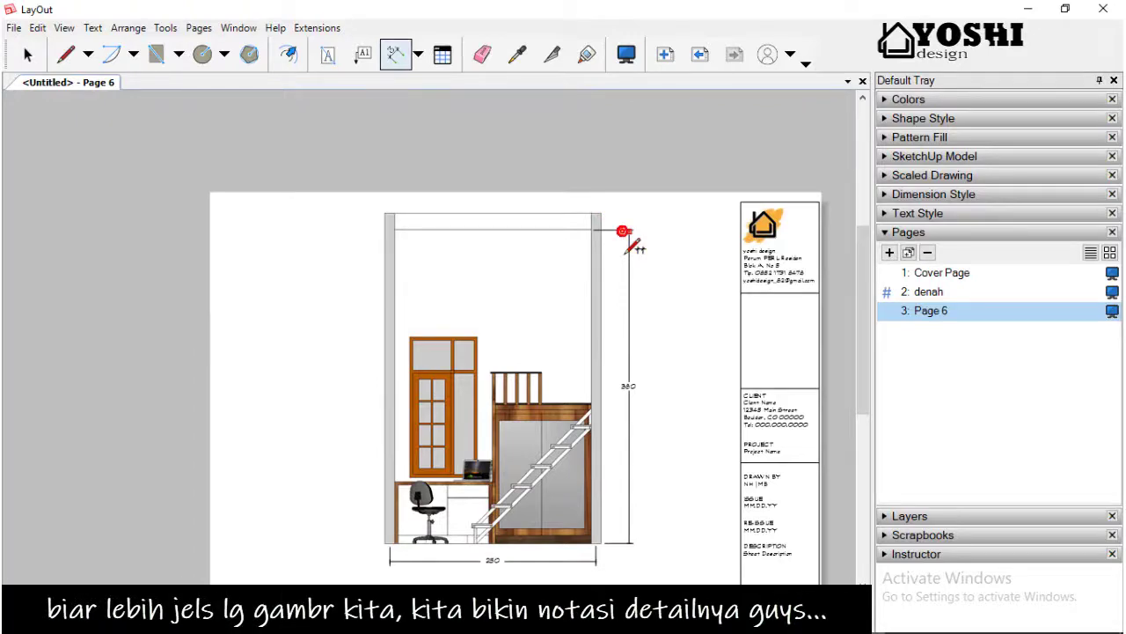
scroll(628, 236, "down", 2)
Drag the dashed-box 3 AR.10 callout from the 'Yoshi NEW : simbol 1' scrapbook onto the top stair steps.
left_click(27, 55)
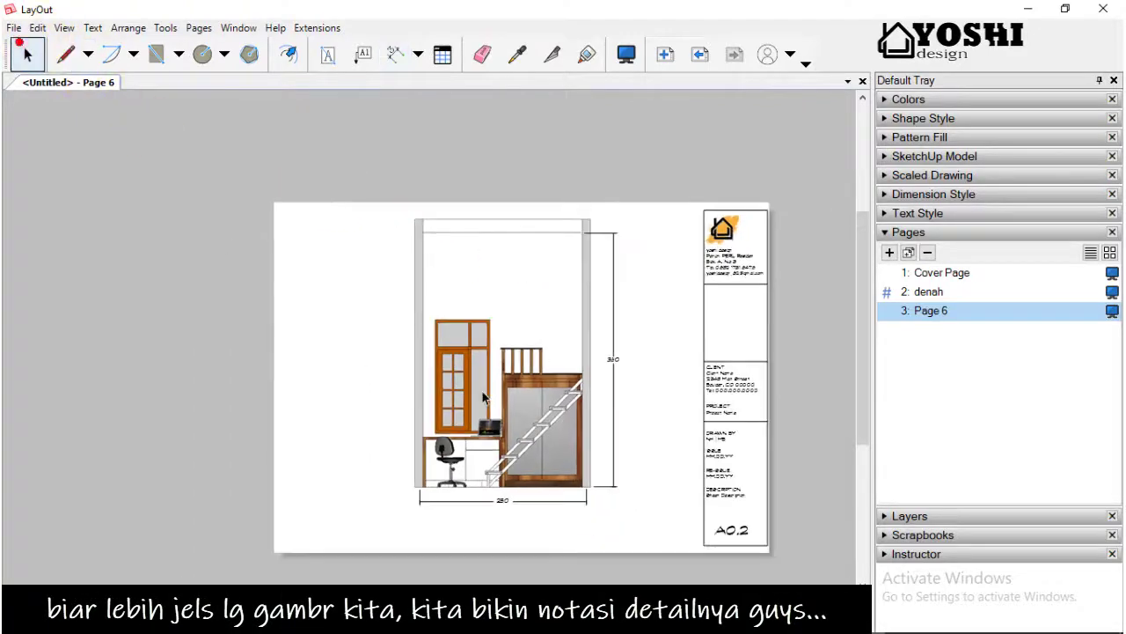
scroll(481, 440, "up", 3)
scroll(470, 396, "up", 1)
scroll(461, 359, "up", 1)
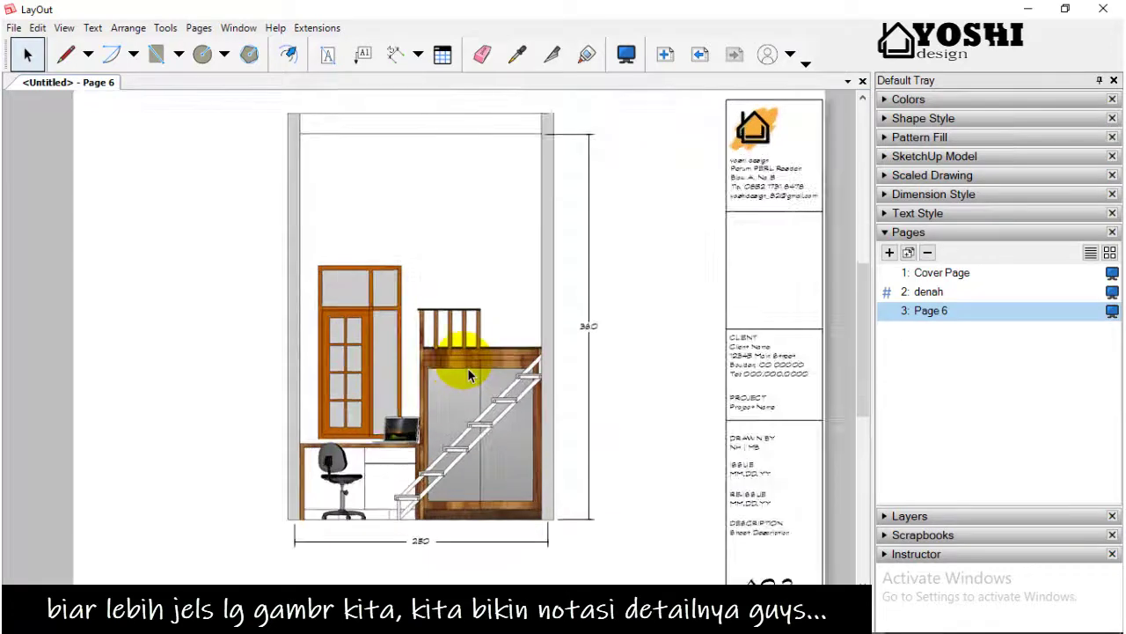
scroll(466, 343, "up", 2)
scroll(373, 376, "up", 1)
scroll(470, 402, "up", 1)
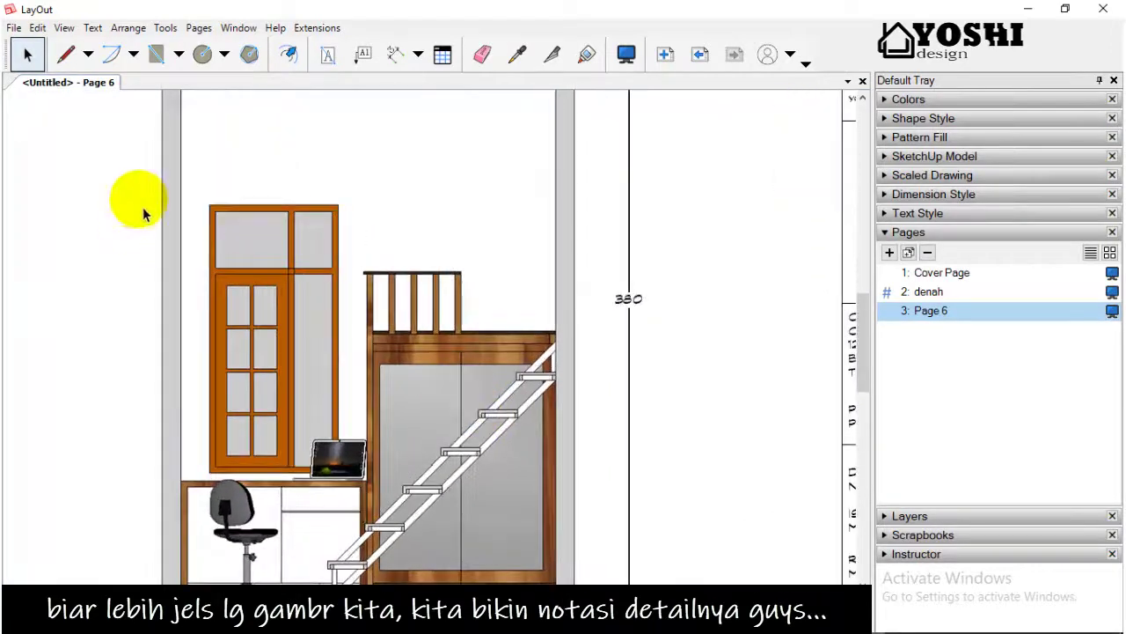
left_click(914, 234)
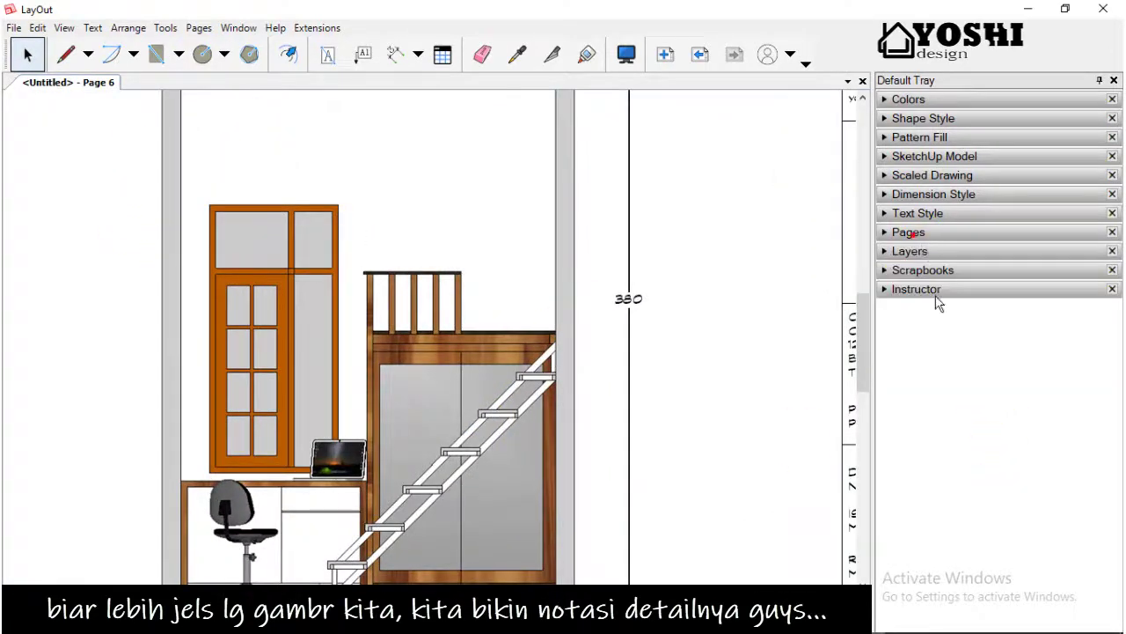
left_click(922, 270)
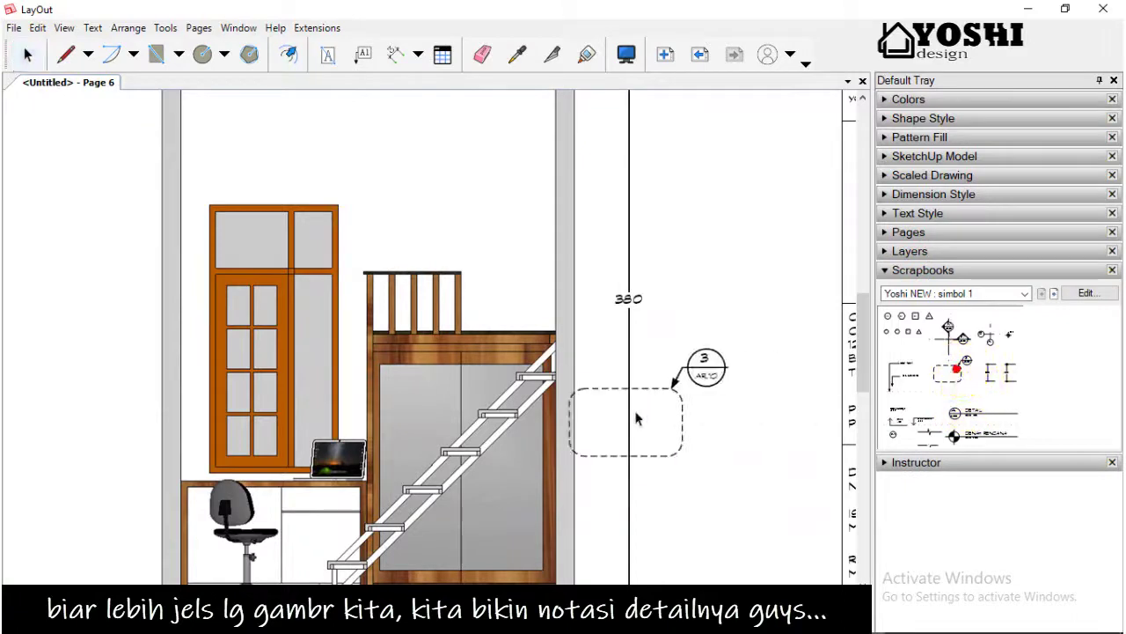
left_click_drag(638, 419, 532, 431)
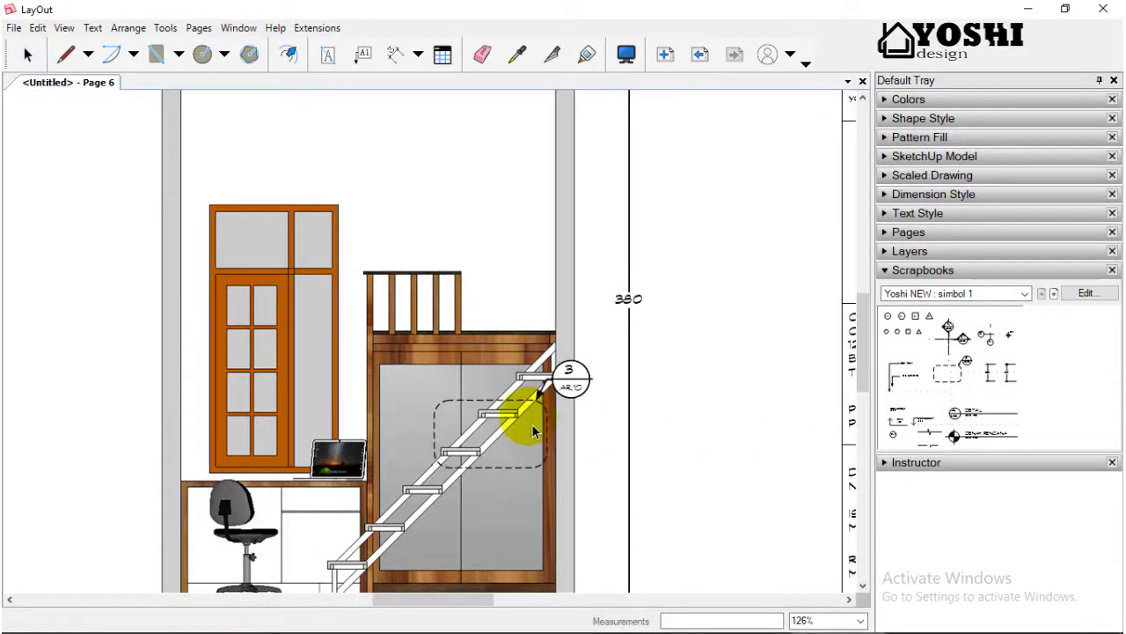
mouse_move(542, 425)
left_mouse_down()
mouse_move(595, 369)
mouse_move(567, 378)
left_mouse_up()
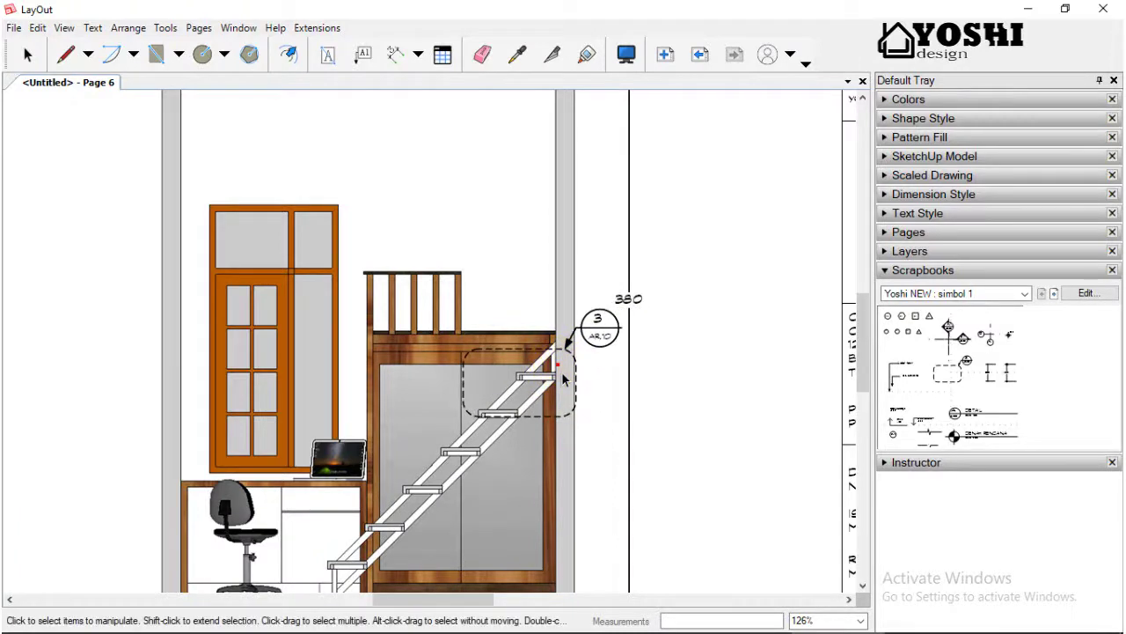
Narrow the callout's dashed box to fit around the upper steps.
scroll(568, 387, "up", 2)
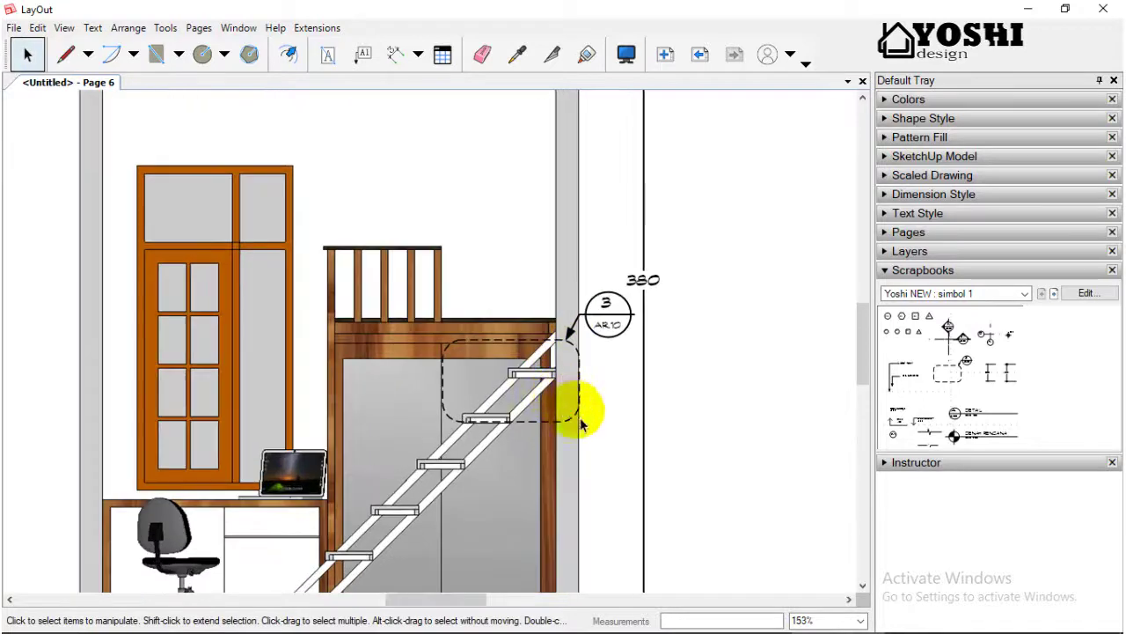
scroll(586, 418, "up", 2)
double_click(581, 428)
left_click(426, 378)
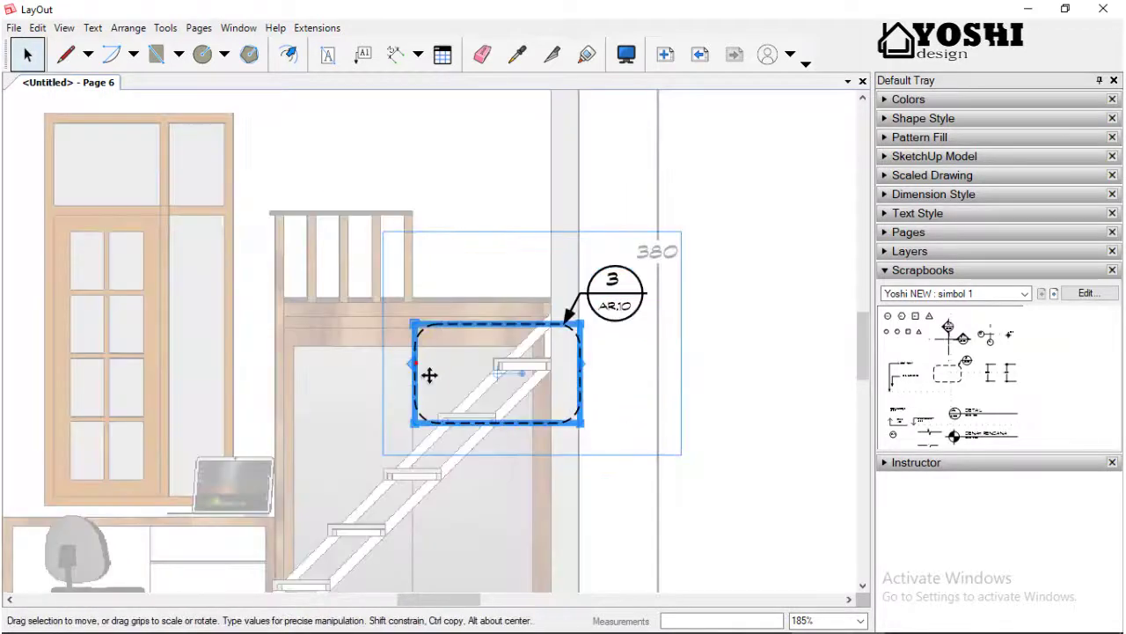
mouse_move(426, 376)
left_mouse_down()
mouse_move(453, 352)
mouse_move(469, 358)
left_mouse_up()
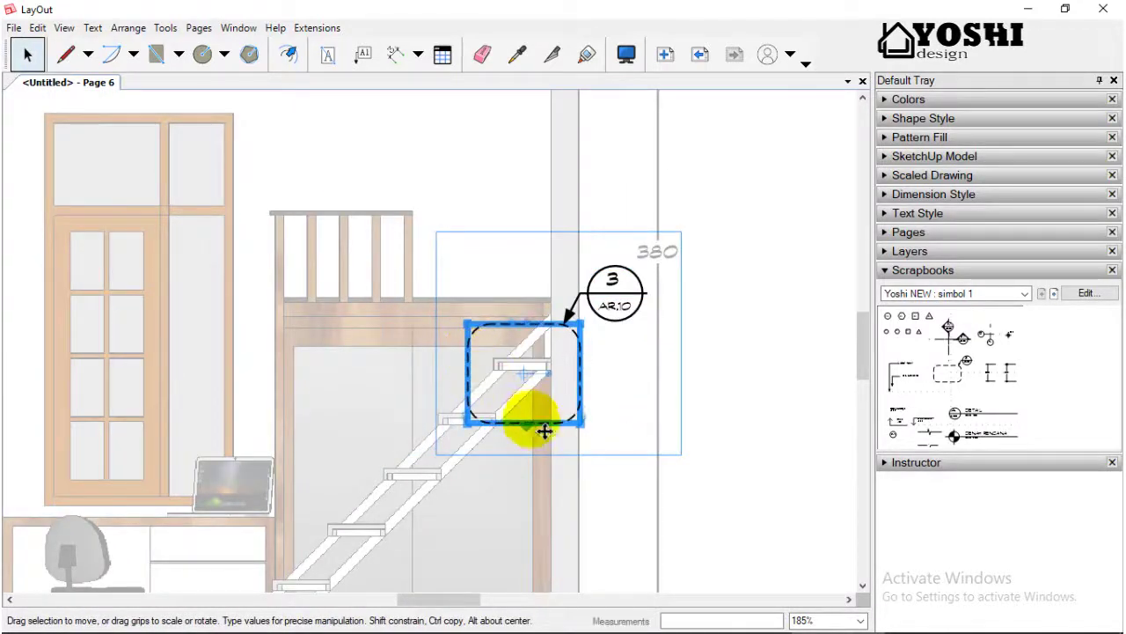
scroll(616, 392, "down", 2)
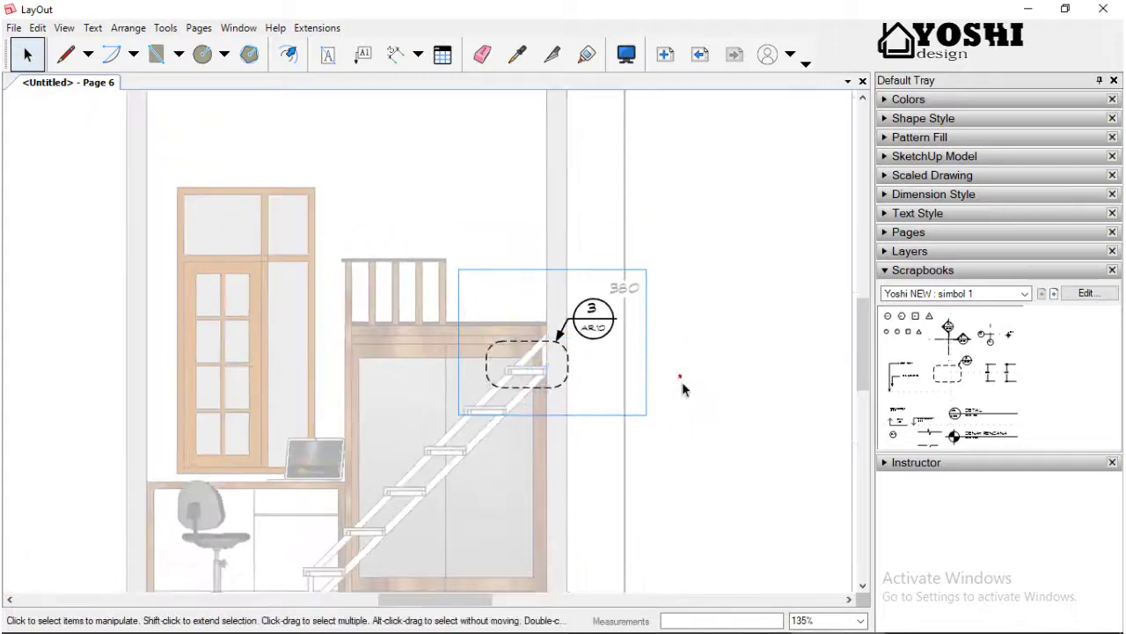
Copy the callout twice further down the staircase for the middle and bottom steps.
left_click(681, 390)
left_click(598, 348)
left_click_drag(598, 347, 513, 444)
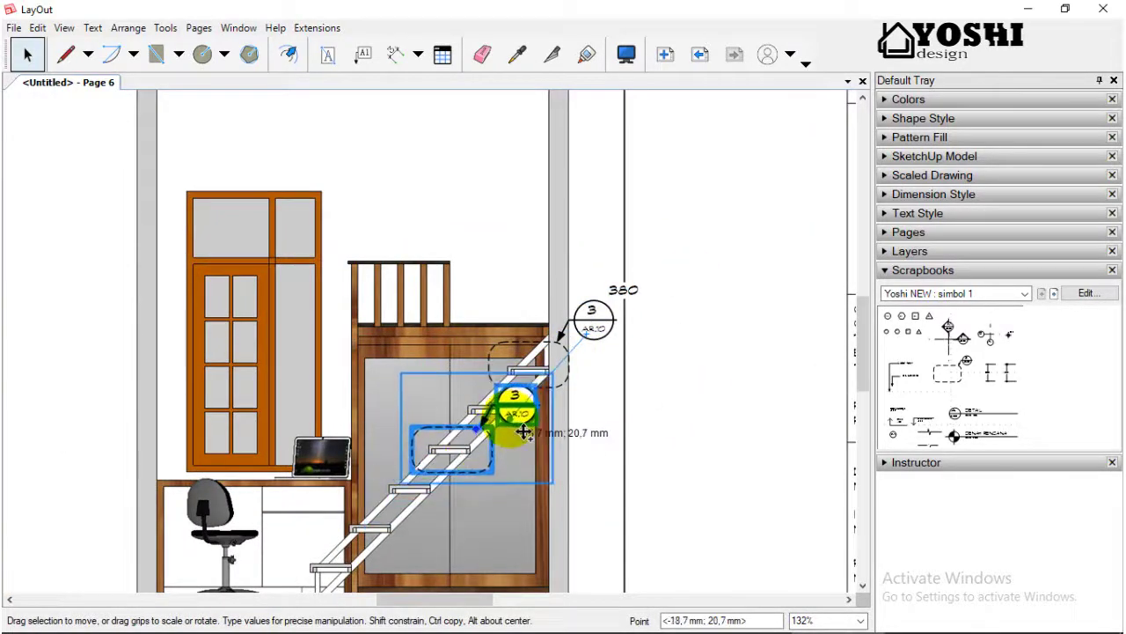
mouse_move(513, 444)
left_mouse_down()
mouse_move(511, 402)
mouse_move(412, 519)
left_mouse_up()
scroll(513, 392, "down", 3)
scroll(507, 427, "up", 1)
scroll(410, 523, "up", 2)
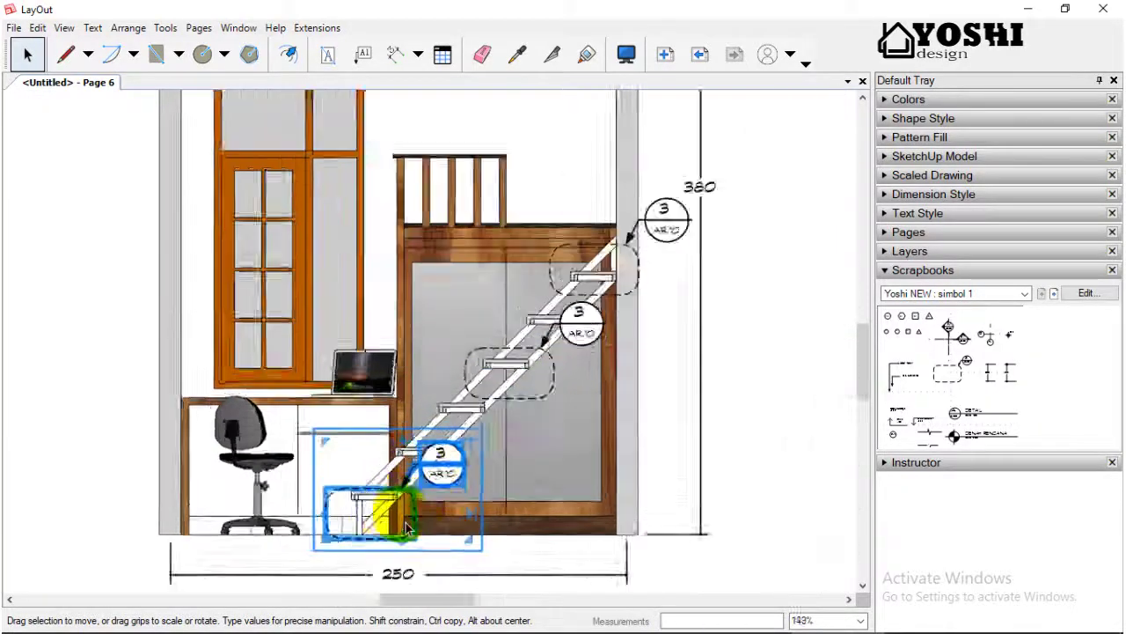
scroll(408, 526, "up", 3)
Shift the lowest callout's round 3 AR.10 label to the right.
double_click(359, 540)
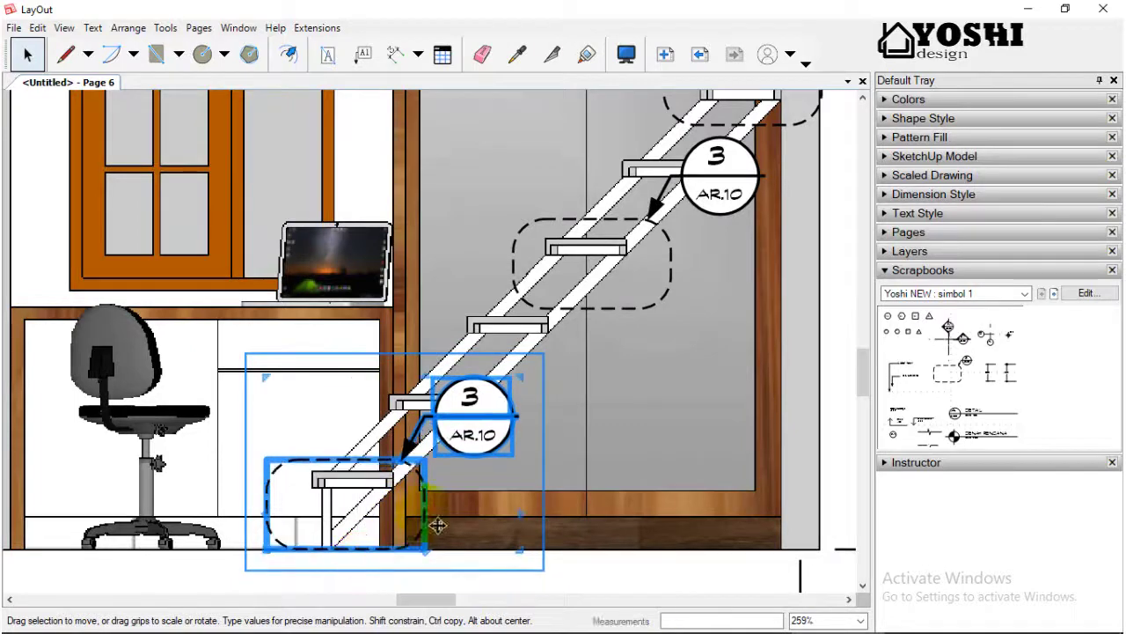
scroll(434, 523, "down", 1)
scroll(335, 434, "down", 1)
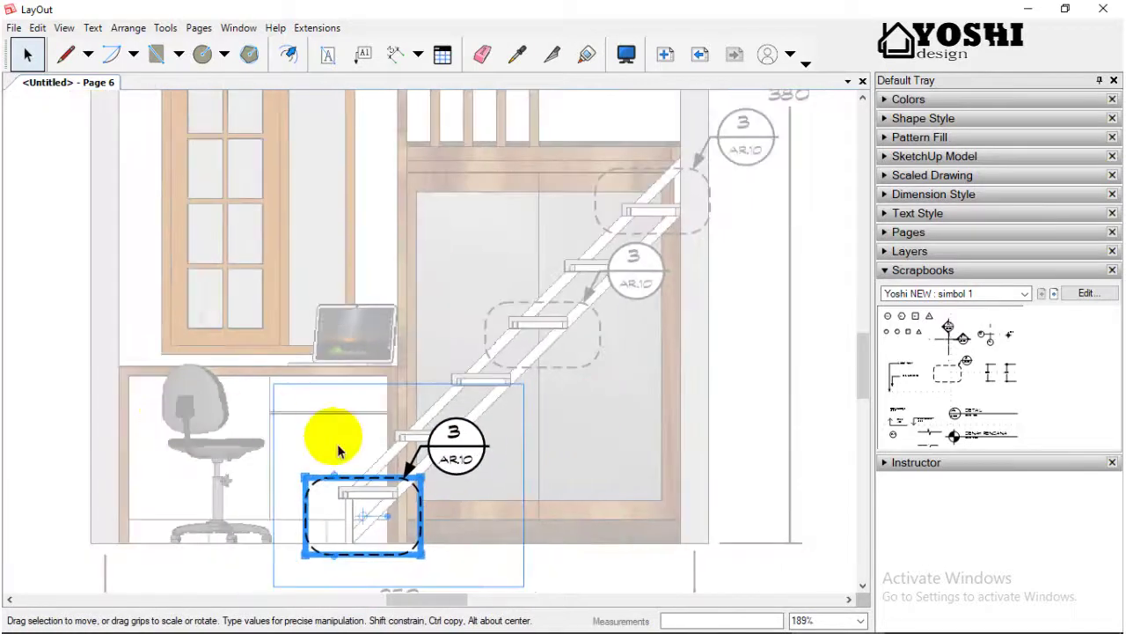
left_click(483, 457)
scroll(416, 482, "up", 2)
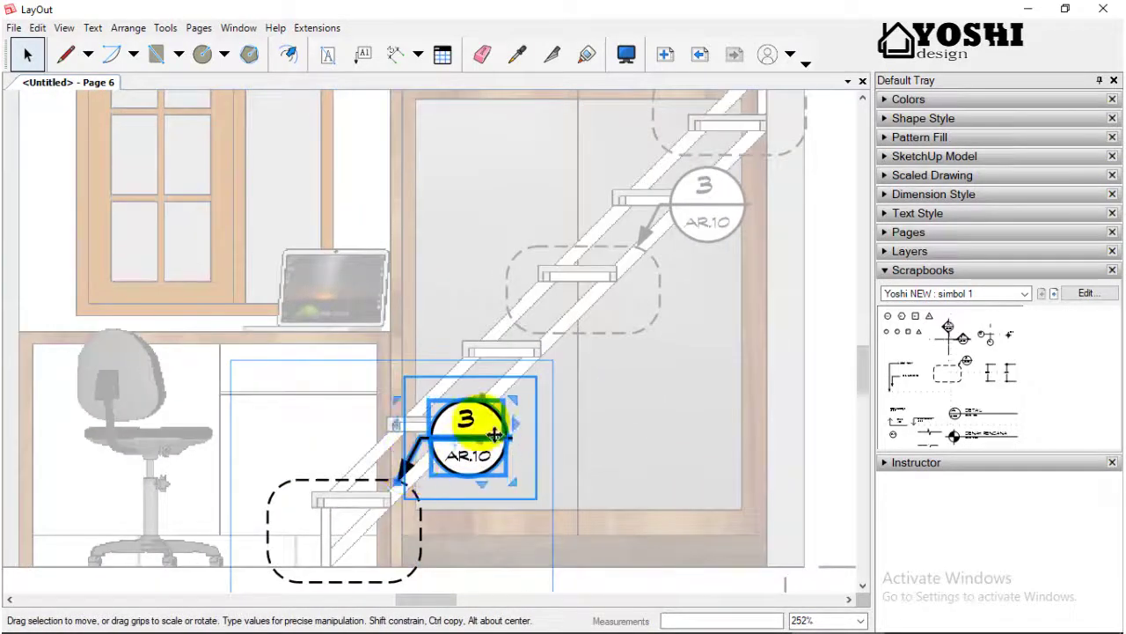
left_click_drag(455, 454, 518, 453)
scroll(412, 497, "down", 2)
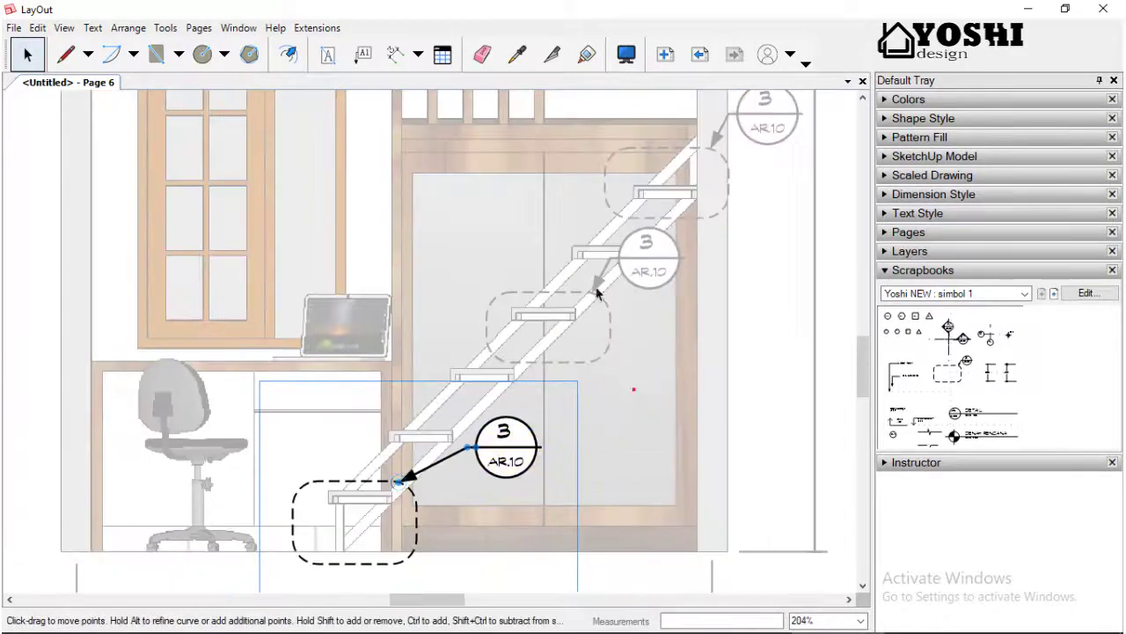
scroll(595, 476, "down", 2)
scroll(497, 484, "up", 2)
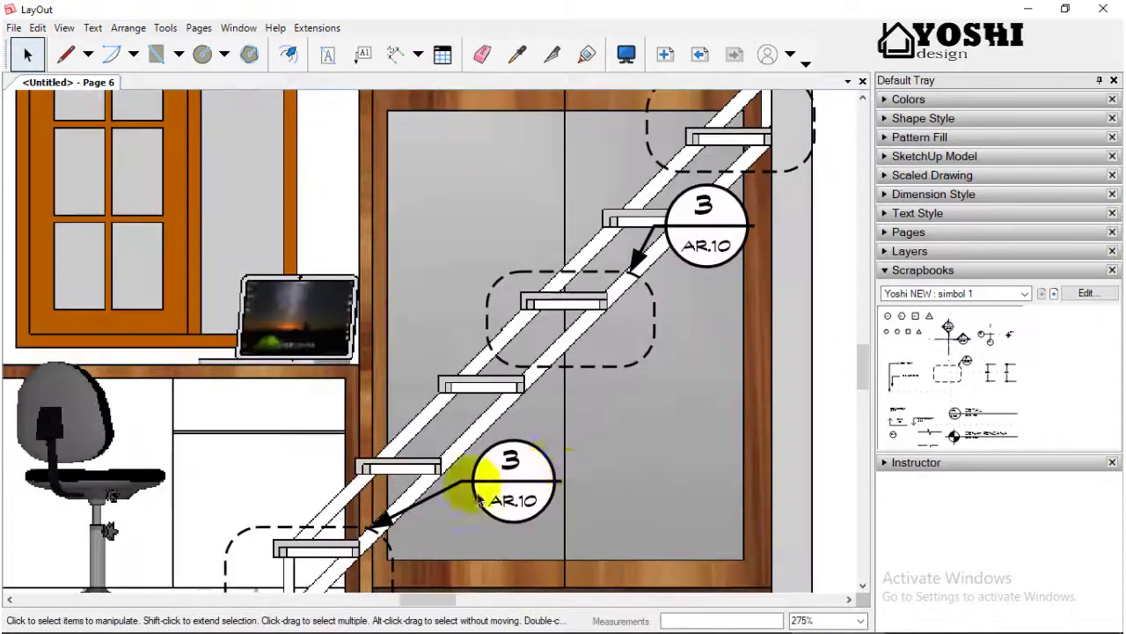
Move the middle callout right and point its leader at the middle step's dashed box.
left_click(514, 396)
scroll(566, 352, "up", 2)
left_click(603, 330)
left_click_drag(602, 330, 655, 337)
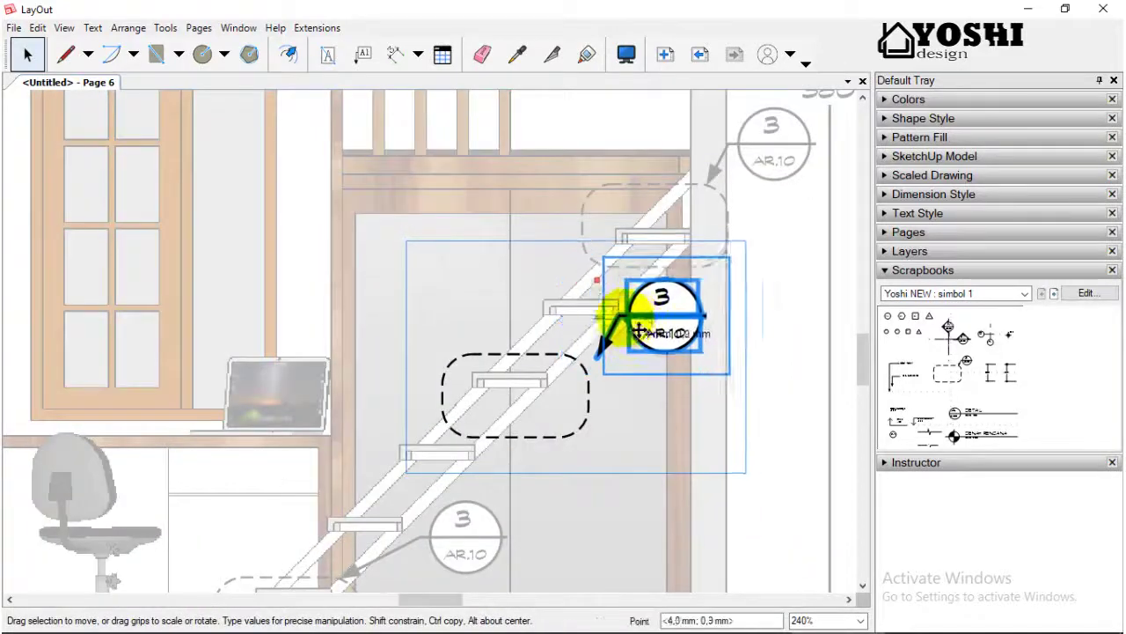
left_click(623, 371)
left_click_drag(619, 373, 580, 369)
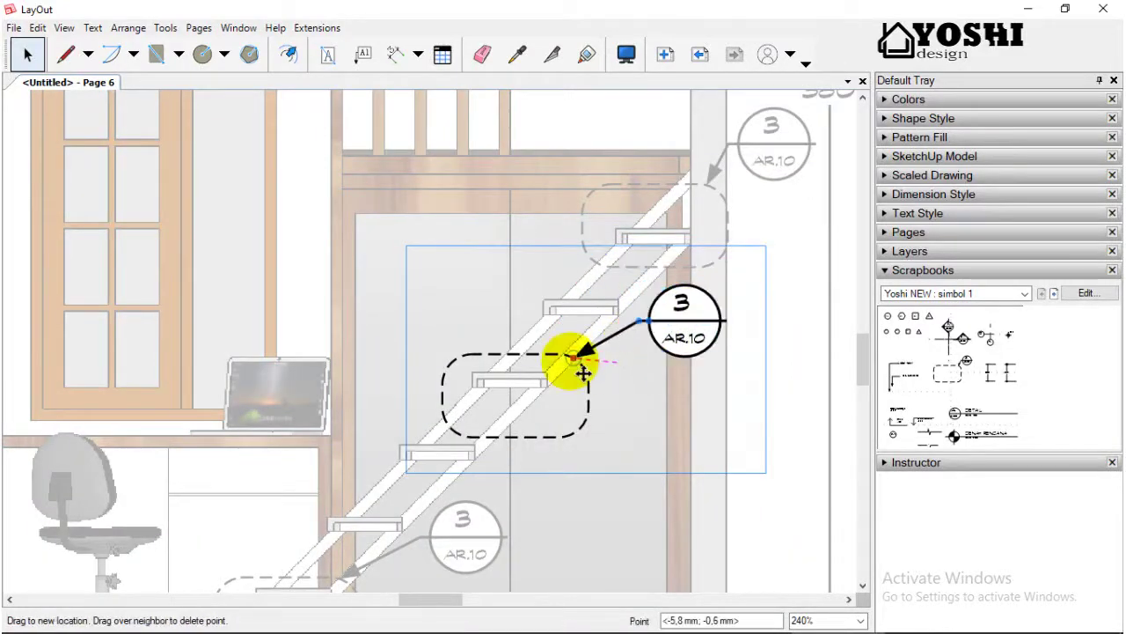
scroll(722, 410, "down", 4)
scroll(641, 264, "up", 2)
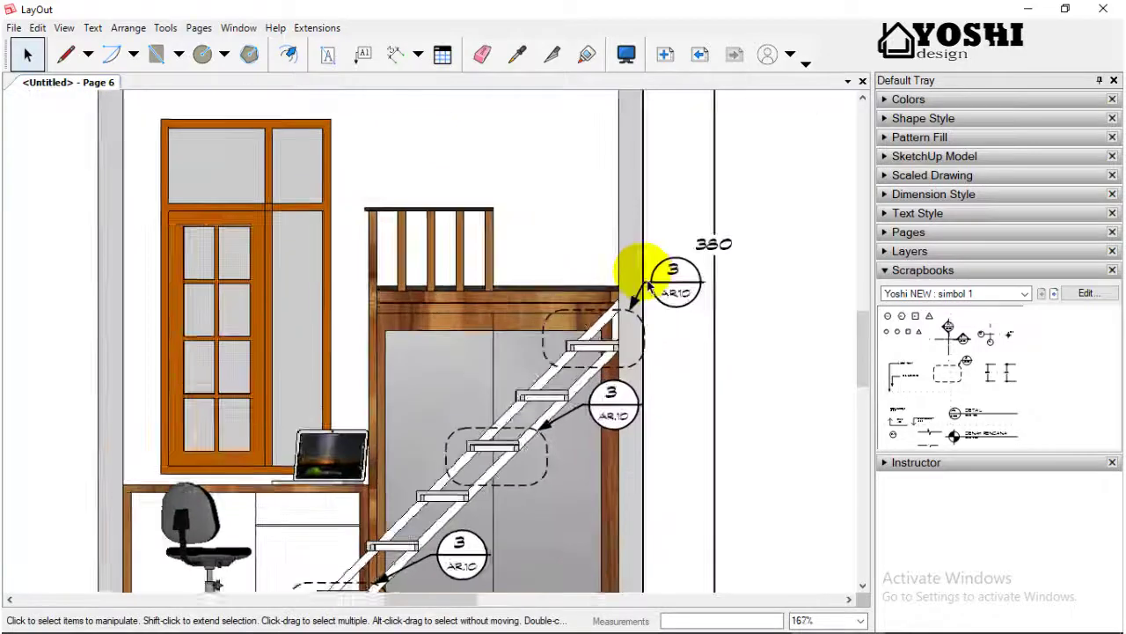
scroll(487, 516, "up", 1)
scroll(487, 516, "down", 2)
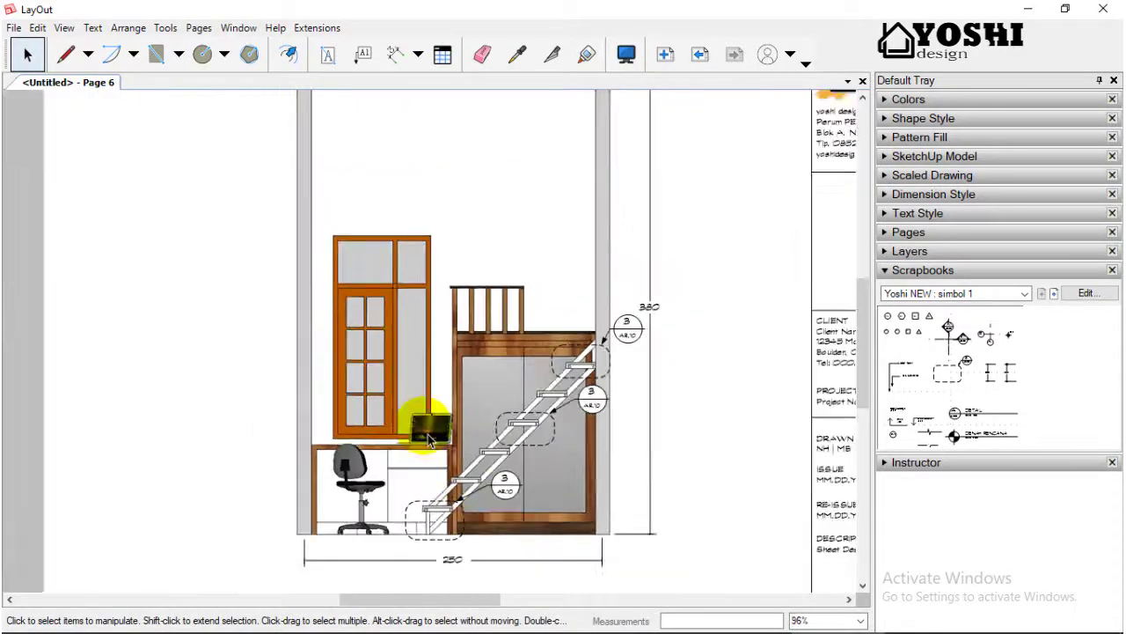
scroll(429, 440, "down", 2)
scroll(415, 410, "down", 2)
Renumber the top stair callout to 1.
left_click(700, 53)
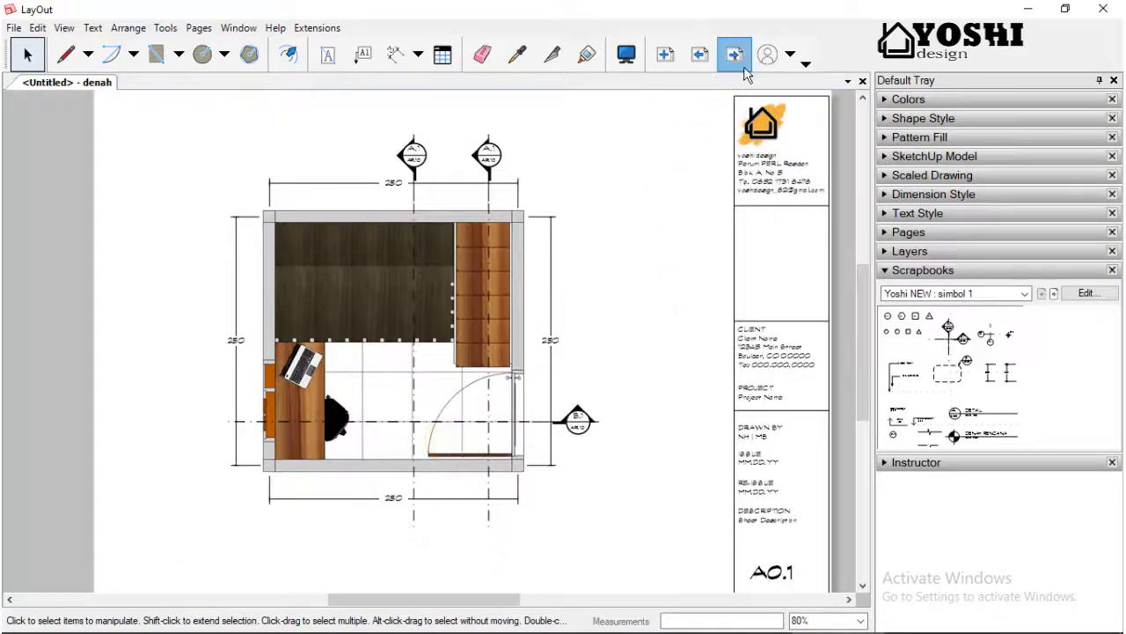
left_click(735, 53)
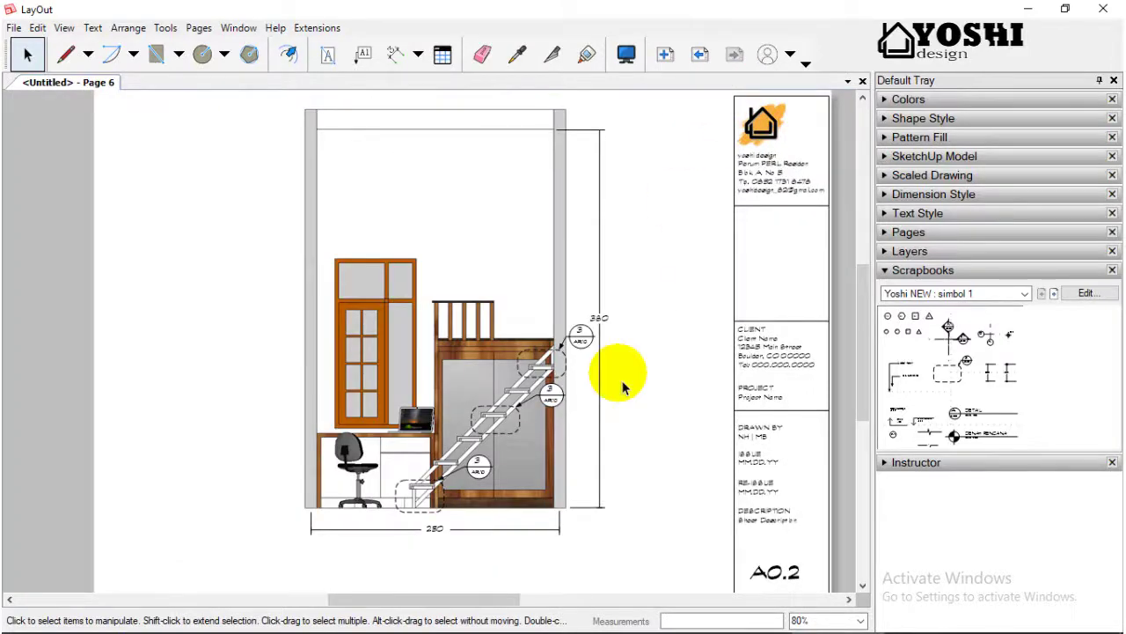
scroll(545, 396, "up", 5)
left_click(616, 280)
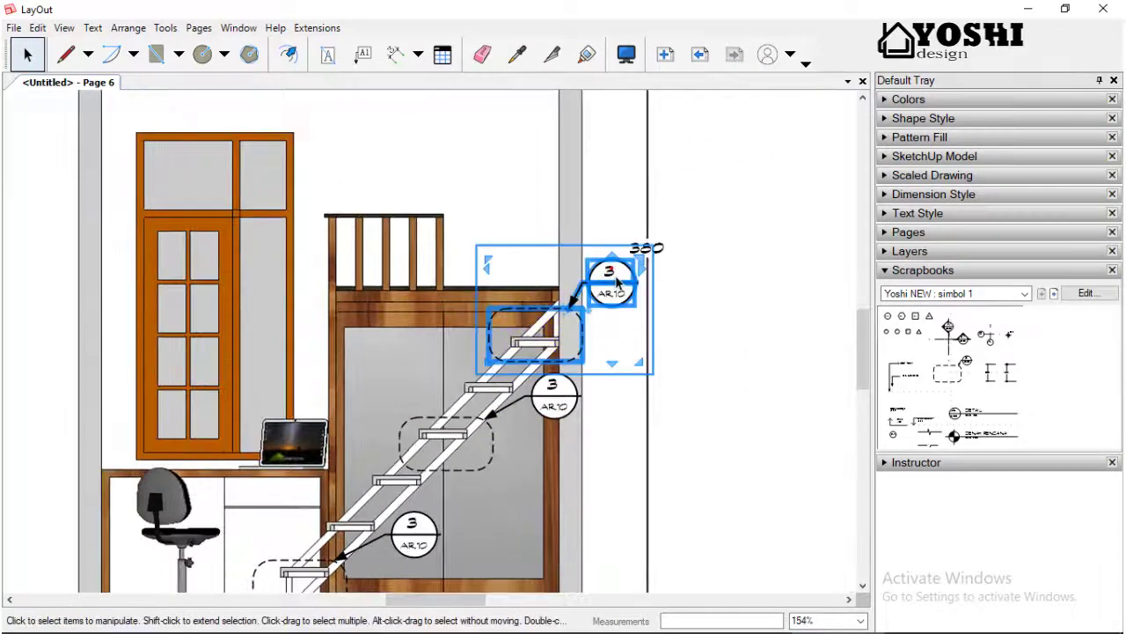
double_click(616, 280)
double_click(614, 278)
double_click(611, 273)
type("1")
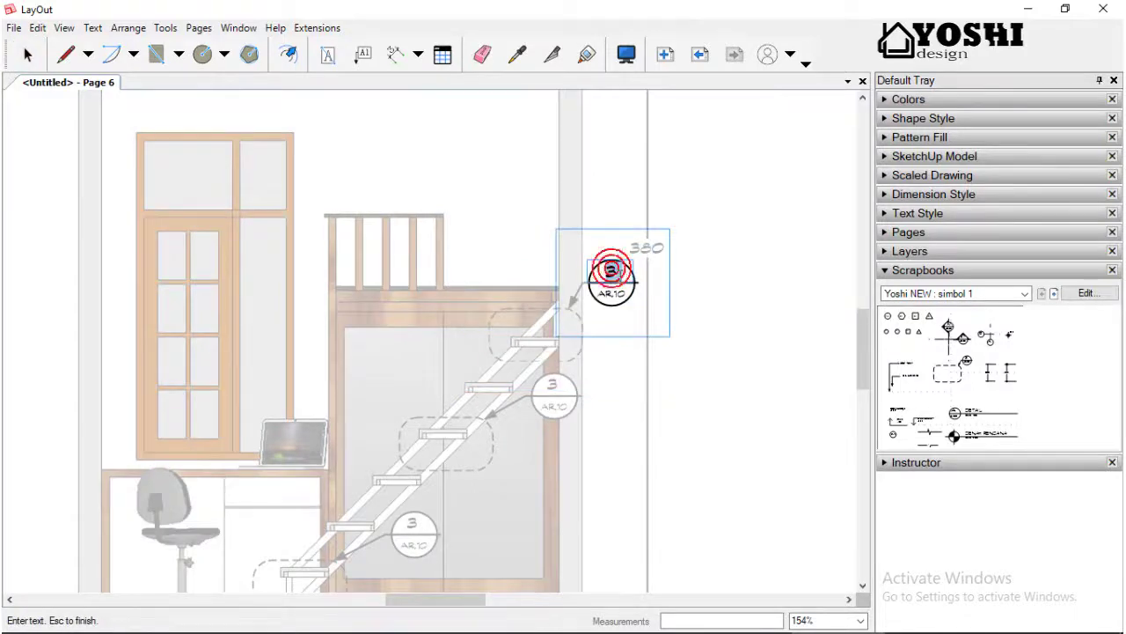
left_click(629, 309)
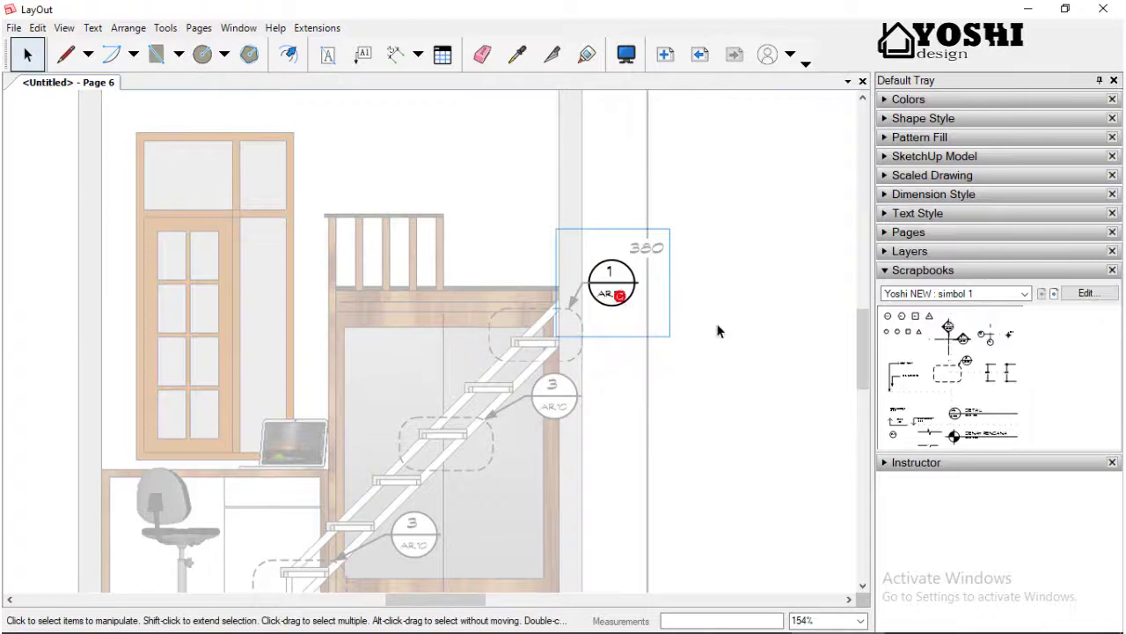
Renumber the middle and bottom stair callouts to 2 and 3.
left_click(561, 389)
double_click(556, 389)
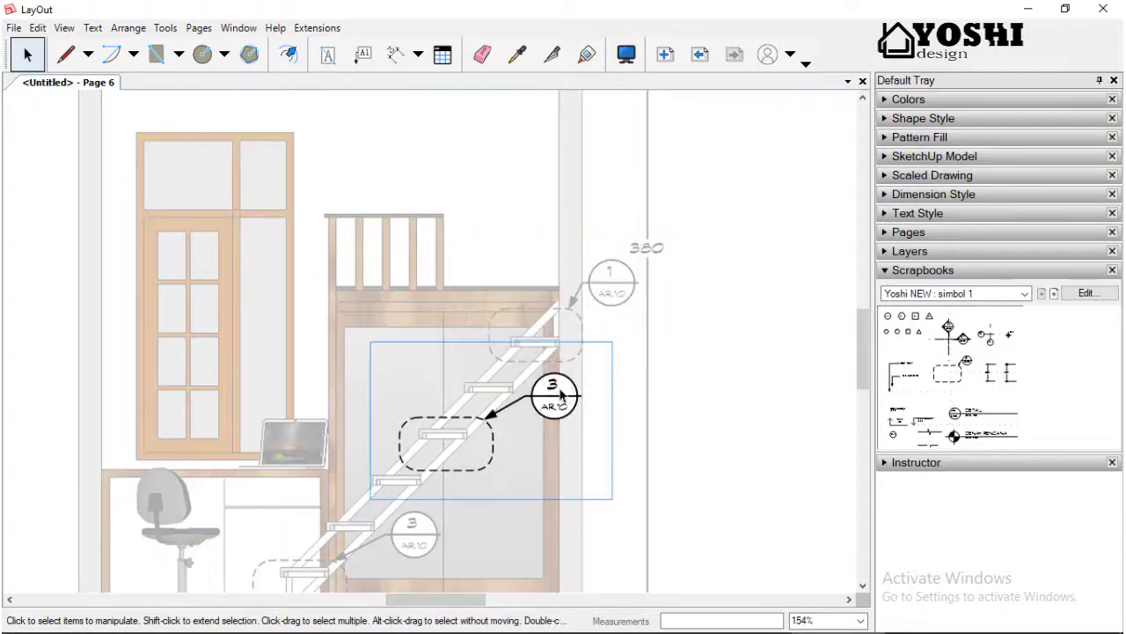
double_click(555, 388)
double_click(554, 387)
type("2")
left_click(681, 390)
left_click(420, 538)
double_click(419, 535)
left_click(415, 528)
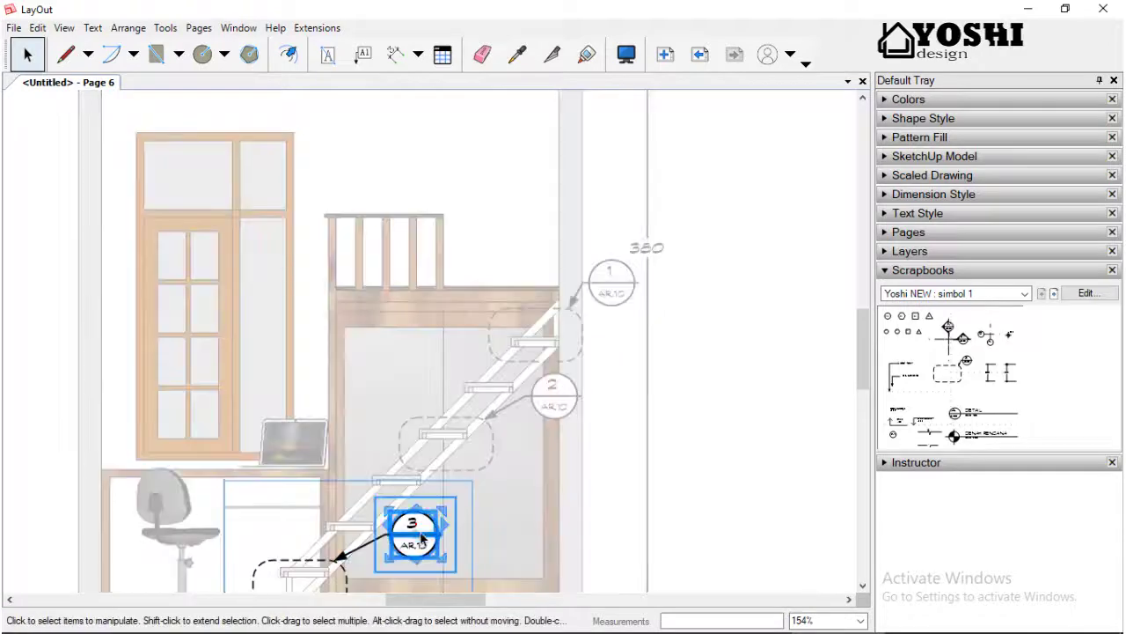
double_click(424, 526)
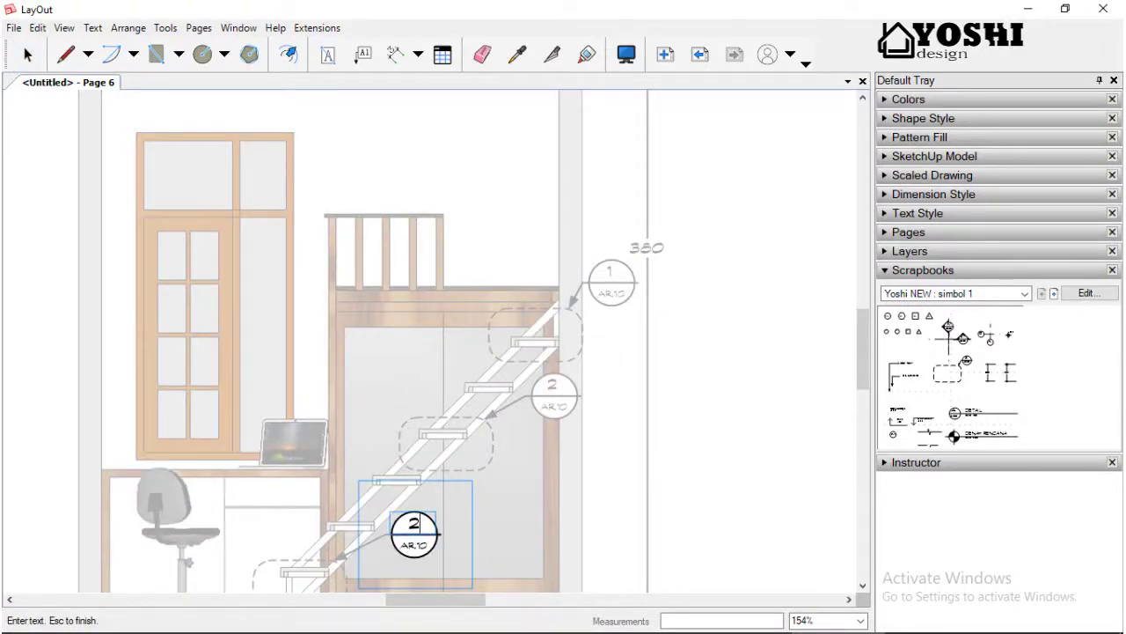
left_click(722, 446)
scroll(718, 446, "down", 2)
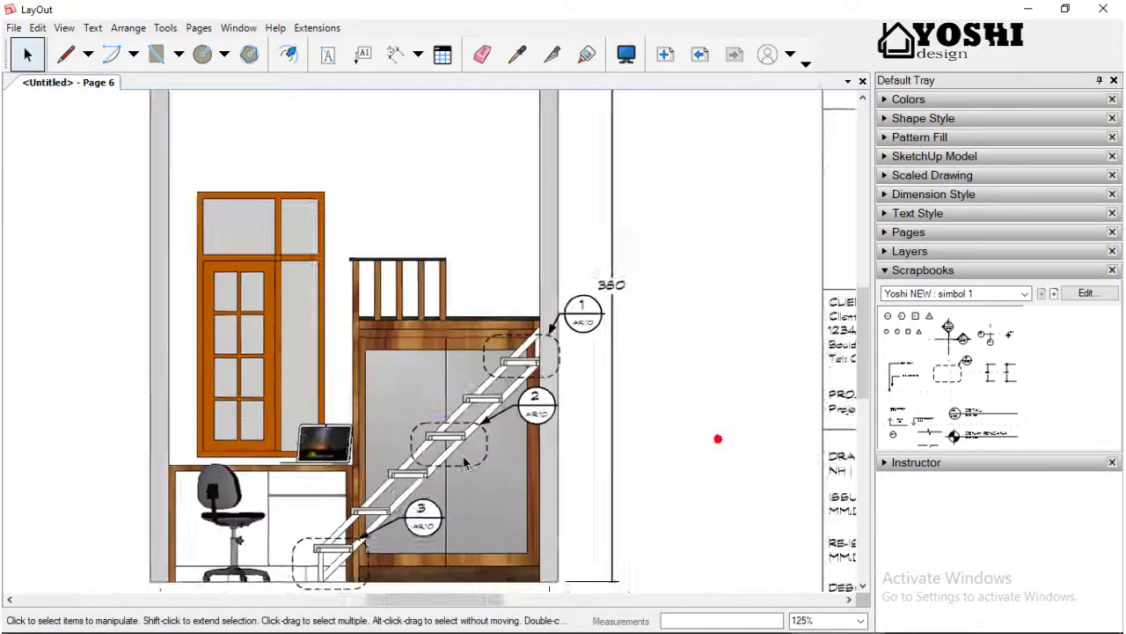
scroll(467, 462, "down", 2)
scroll(466, 462, "up", 1)
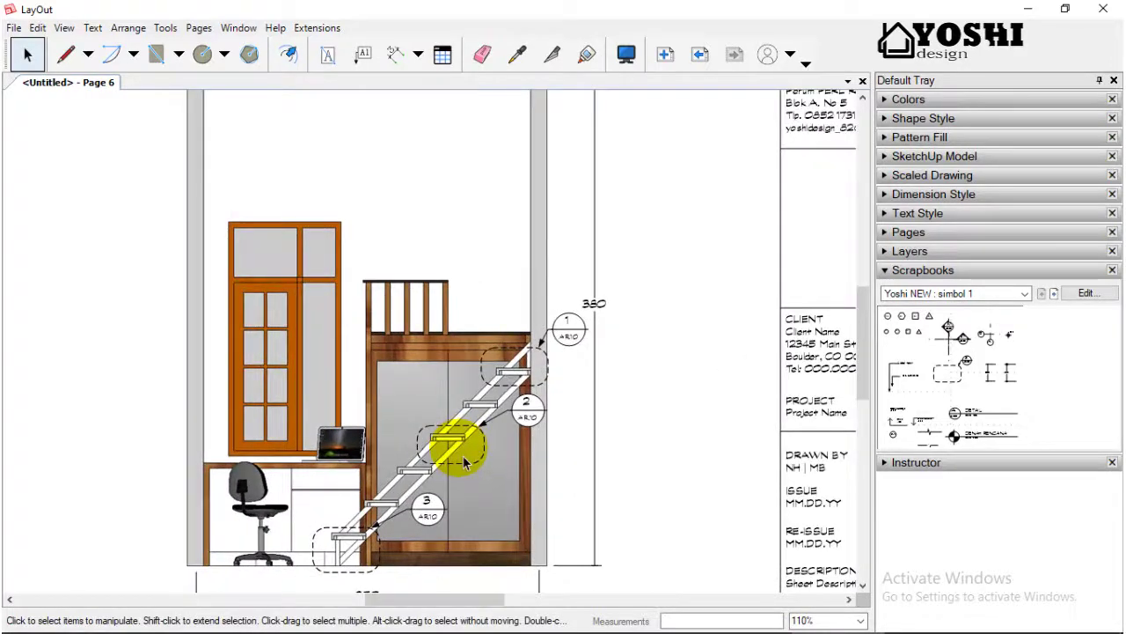
scroll(466, 462, "down", 1)
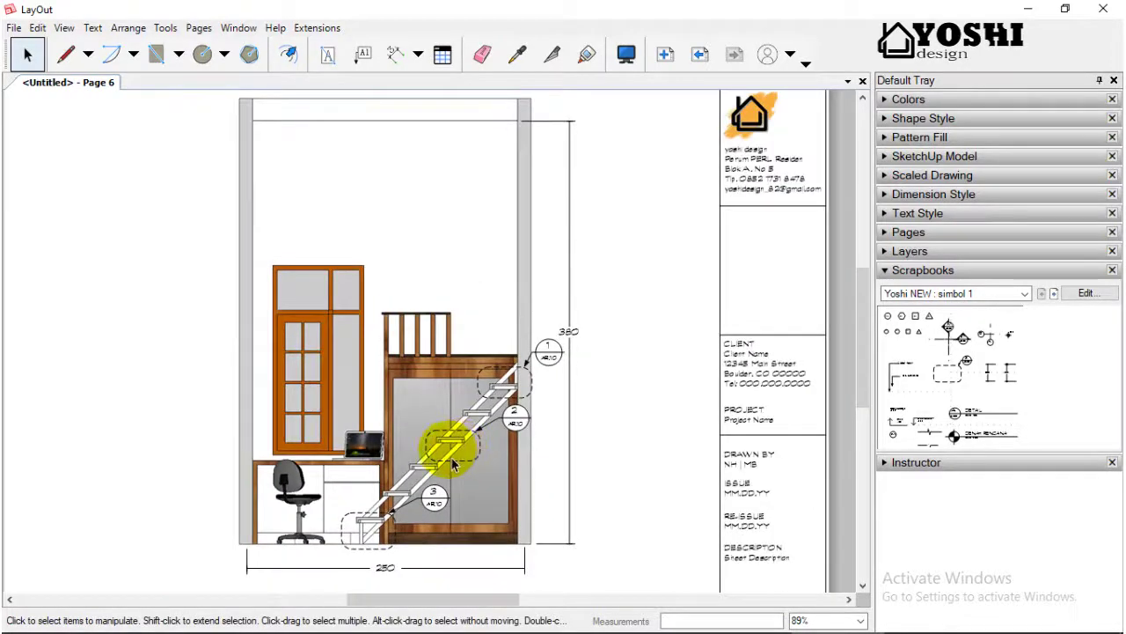
left_click(697, 53)
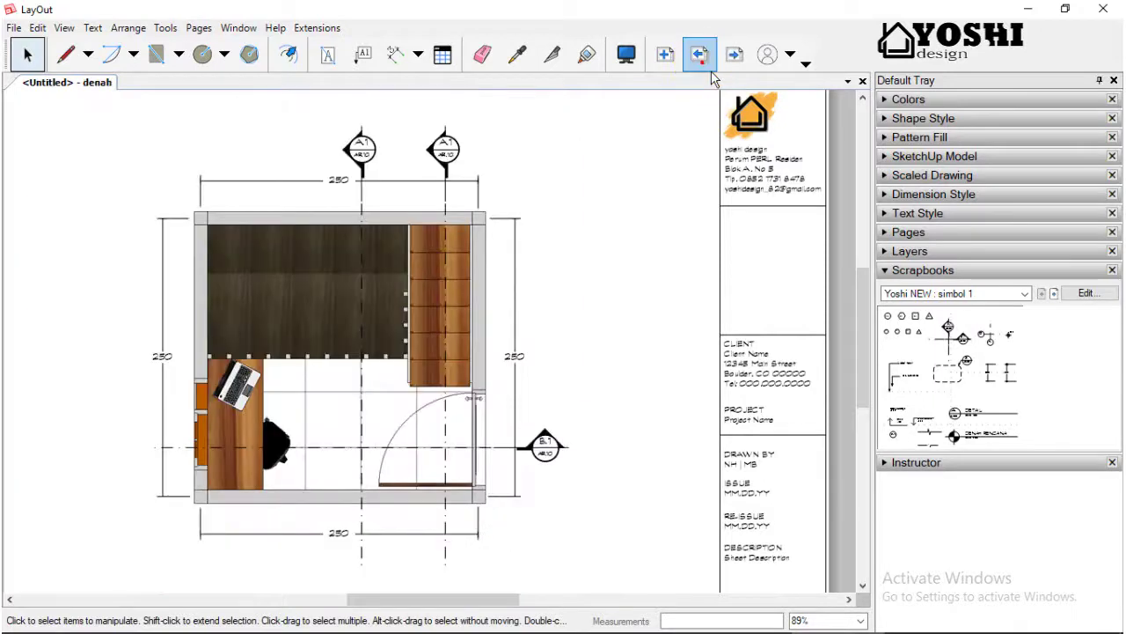
left_click(733, 55)
scroll(305, 373, "down", 1)
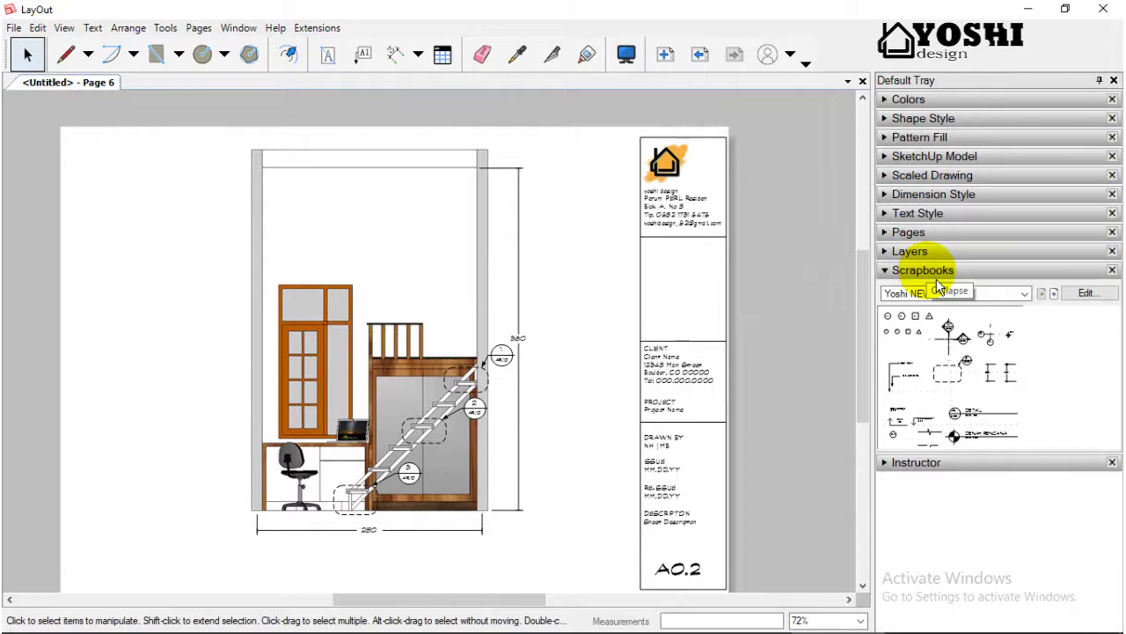
Scroll to bring the ±3.00 level symbol and the area right of the elevation into view.
scroll(371, 395, "up", 2)
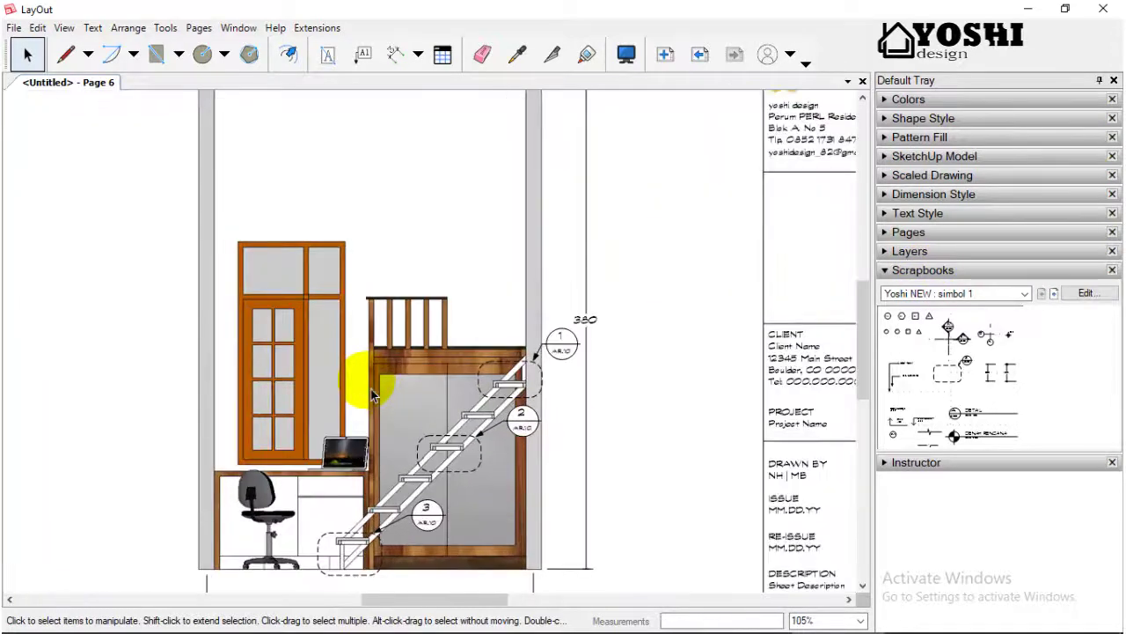
scroll(371, 395, "down", 1)
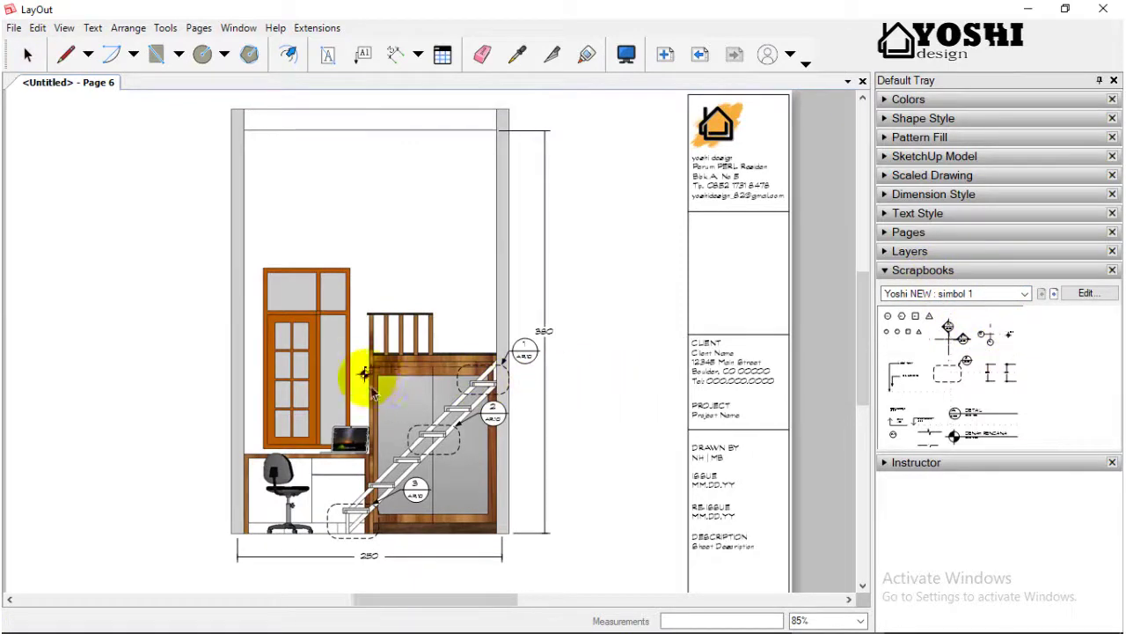
scroll(367, 363, "up", 3)
scroll(367, 360, "up", 1)
scroll(364, 368, "up", 1)
scroll(366, 376, "up", 1)
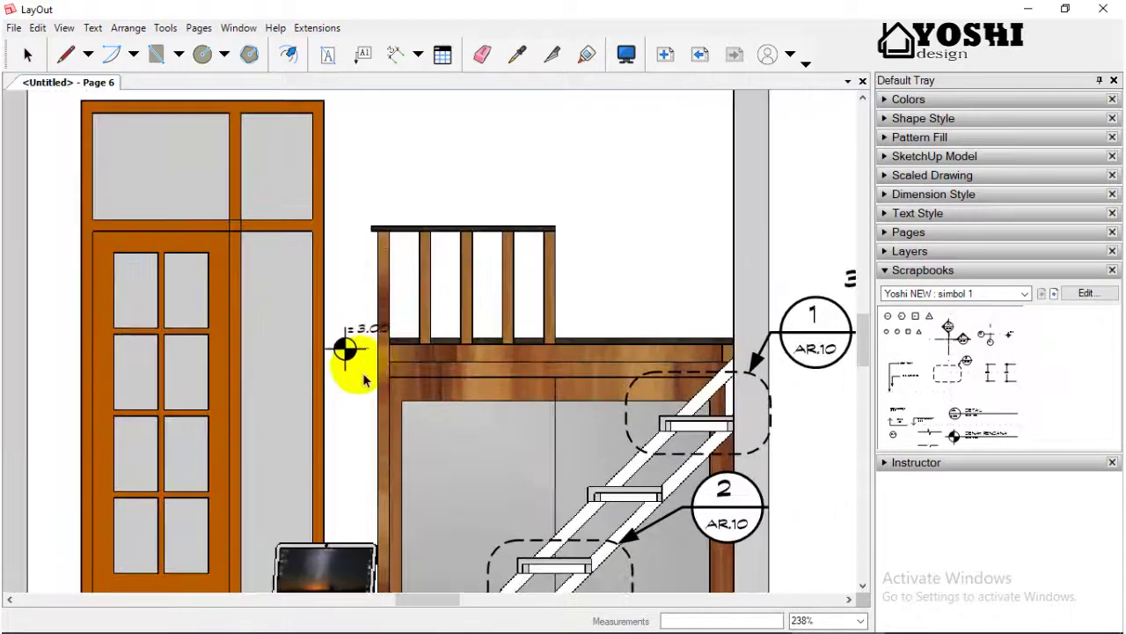
scroll(360, 378, "down", 3)
scroll(352, 348, "down", 1)
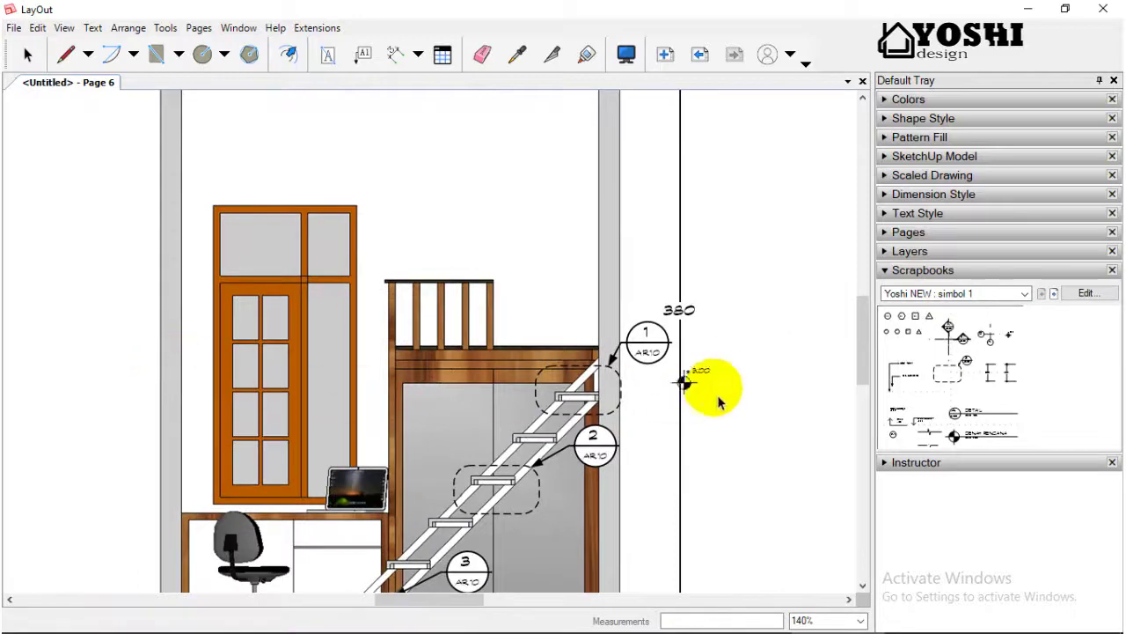
Drop the ±3.00 level symbol beside the elevation and stretch its line left to the stair landing.
left_click(771, 374)
scroll(762, 361, "up", 2)
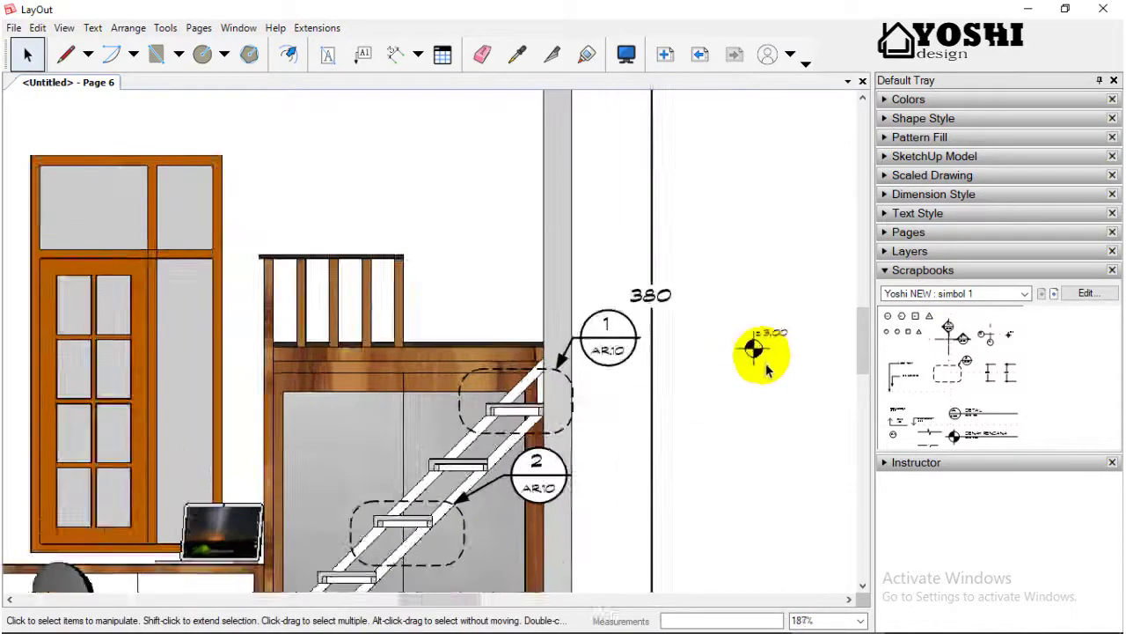
scroll(758, 354, "up", 2)
scroll(762, 356, "up", 3)
left_click(766, 362)
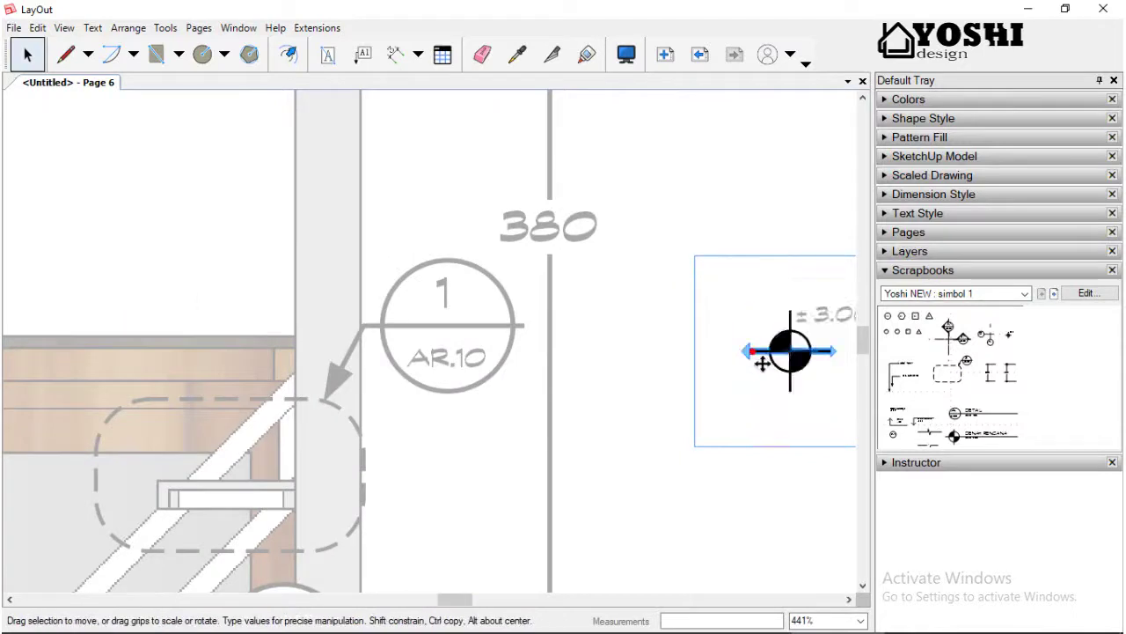
left_click_drag(750, 351, 313, 352)
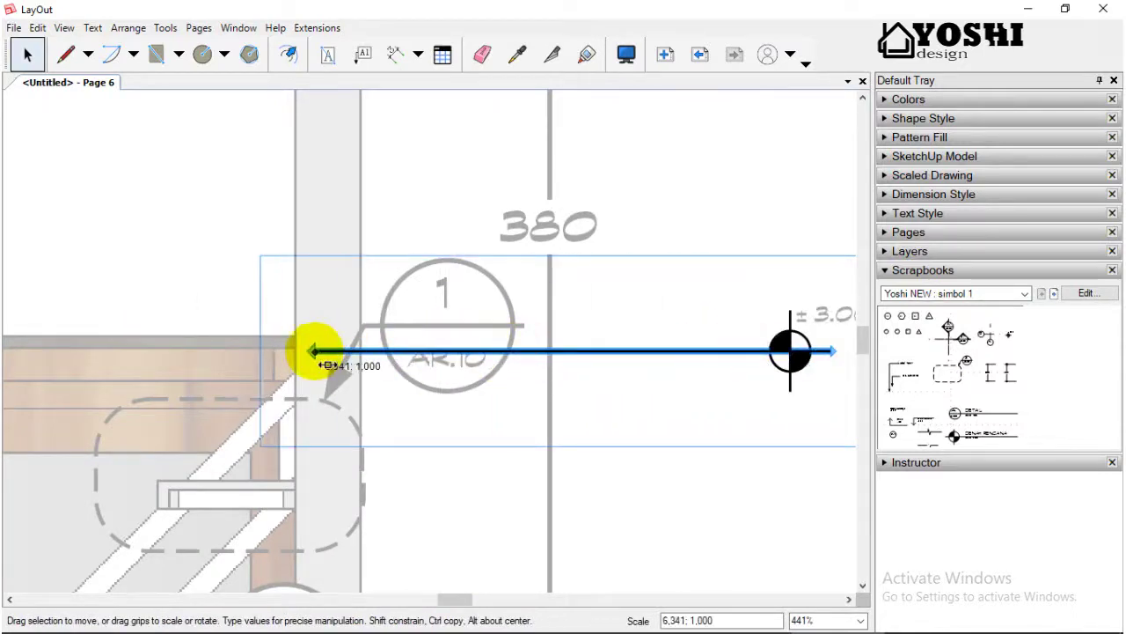
scroll(528, 365, "down", 3)
scroll(695, 361, "up", 2)
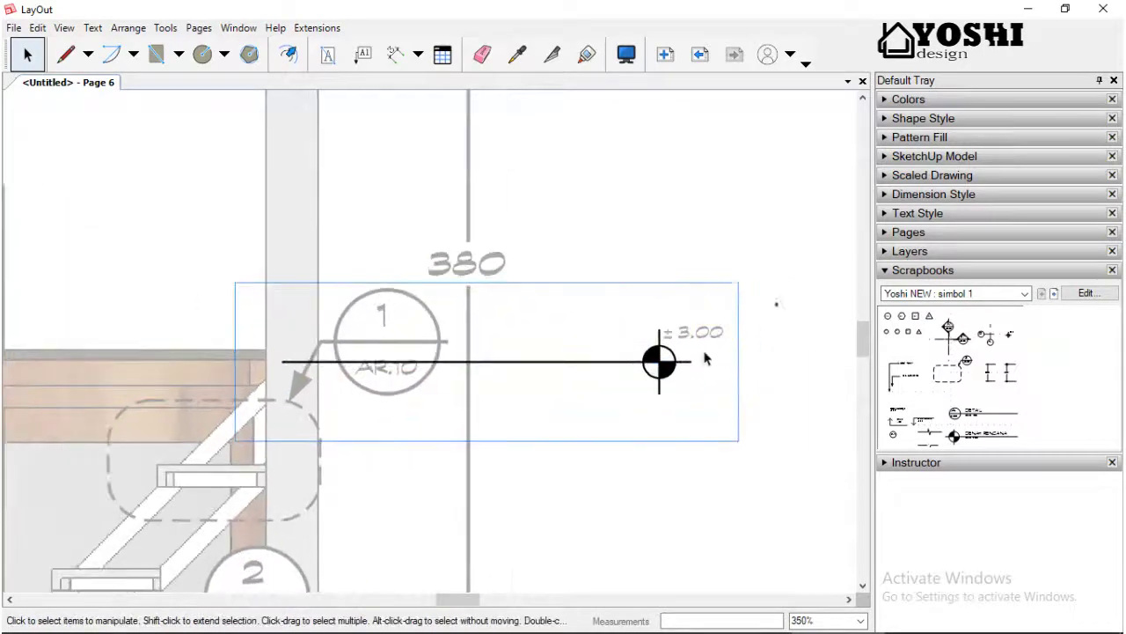
scroll(669, 368, "down", 3)
Align the level line with the landing edge, extend it right past the 380 dimension, nudge left.
left_click(678, 364)
scroll(340, 364, "up", 1)
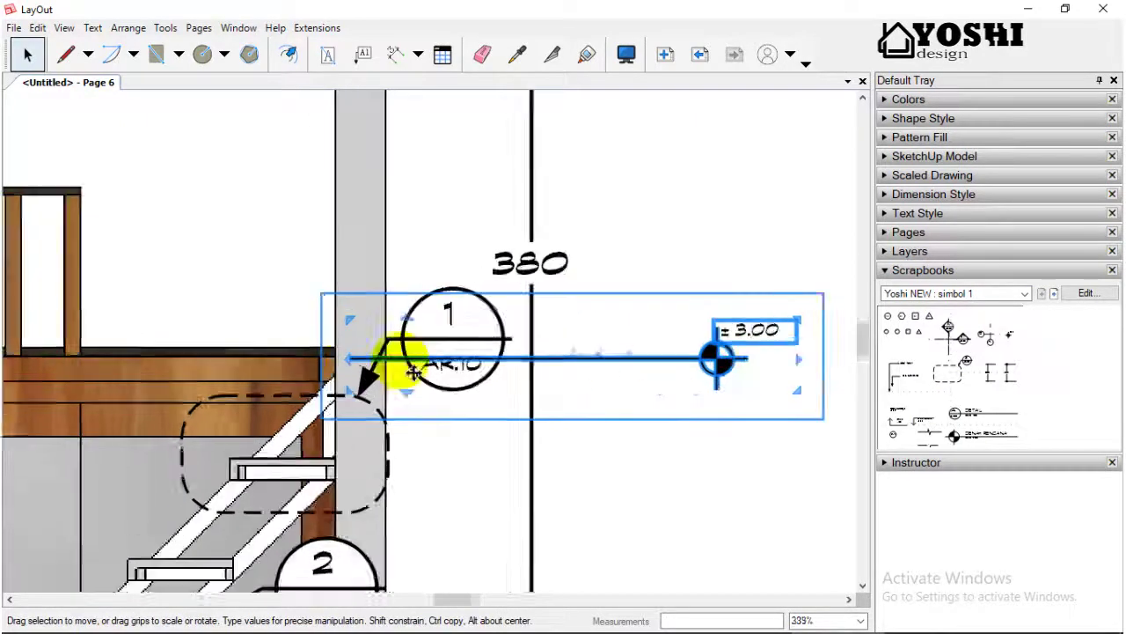
scroll(361, 356, "up", 3)
scroll(361, 353, "up", 2)
left_click_drag(352, 357, 305, 403)
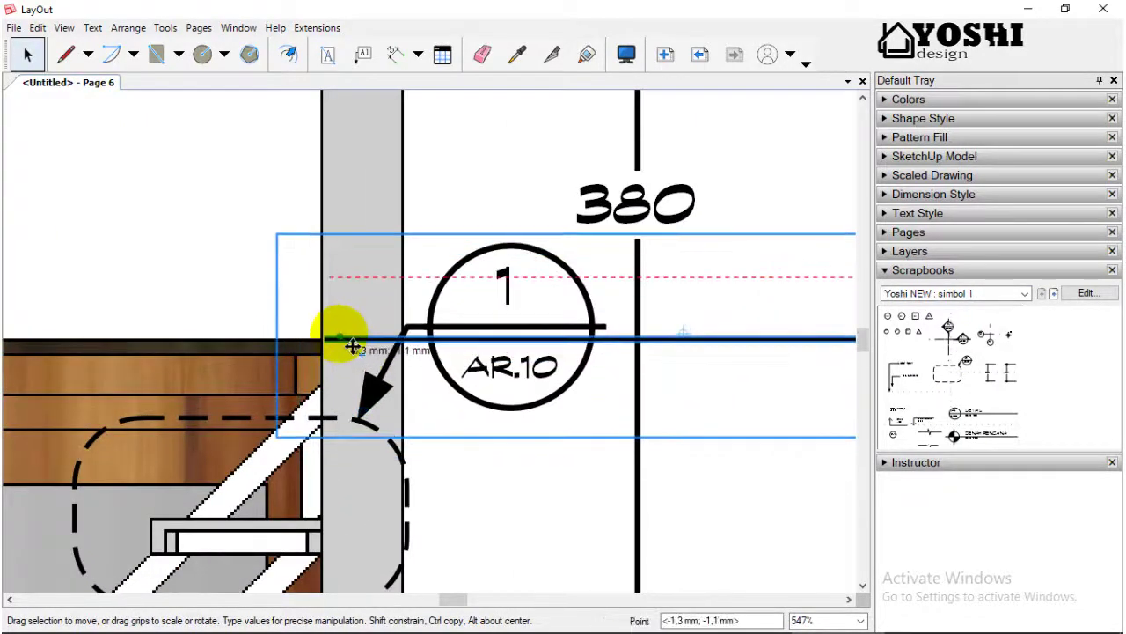
scroll(305, 403, "down", 3)
left_click_drag(616, 410, 619, 424)
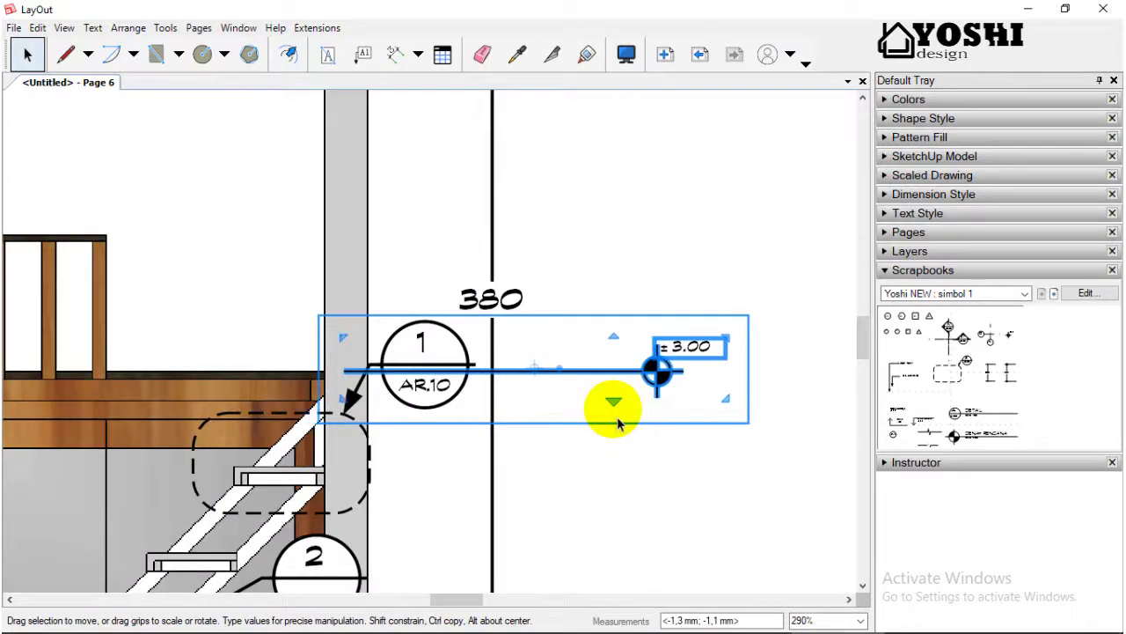
key("Left")
key("Left")
key("Left")
scroll(618, 423, "down", 2)
Move callout 1's circle up and left, clear above the ±3.00 level line.
scroll(614, 448, "down", 2)
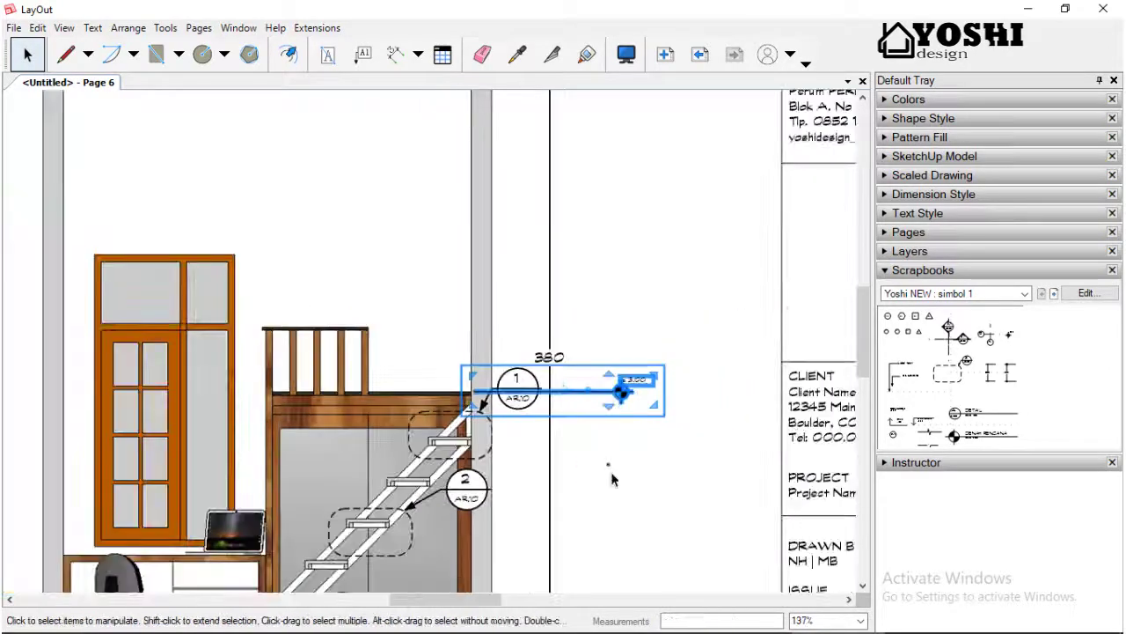
left_click(608, 472)
scroll(526, 384, "up", 2)
double_click(527, 384)
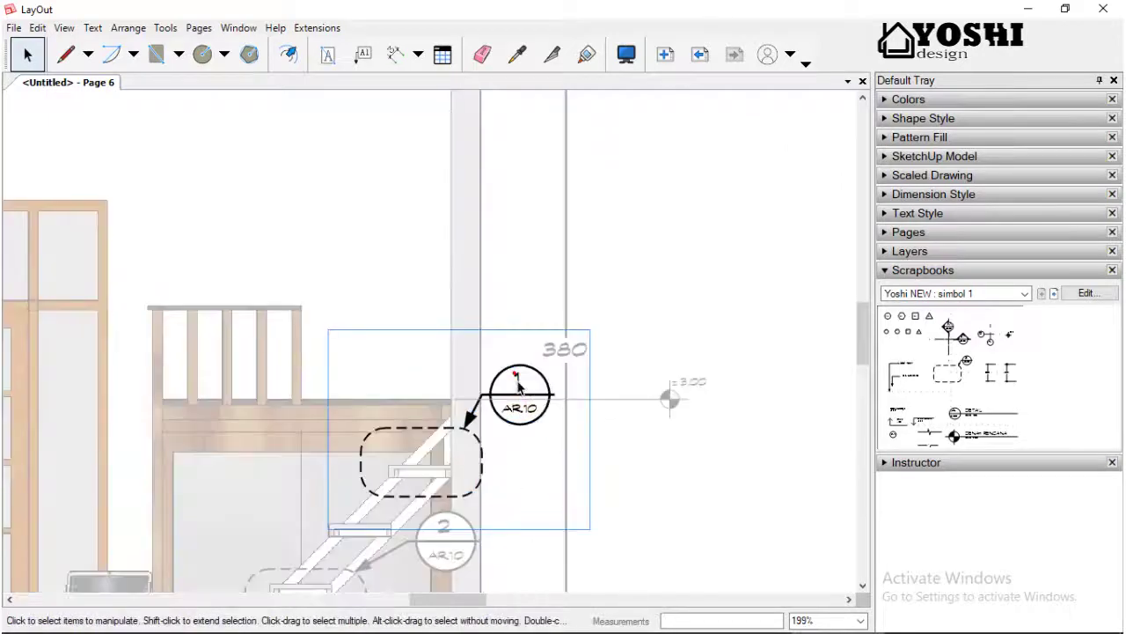
left_click(526, 383)
scroll(526, 387, "up", 2)
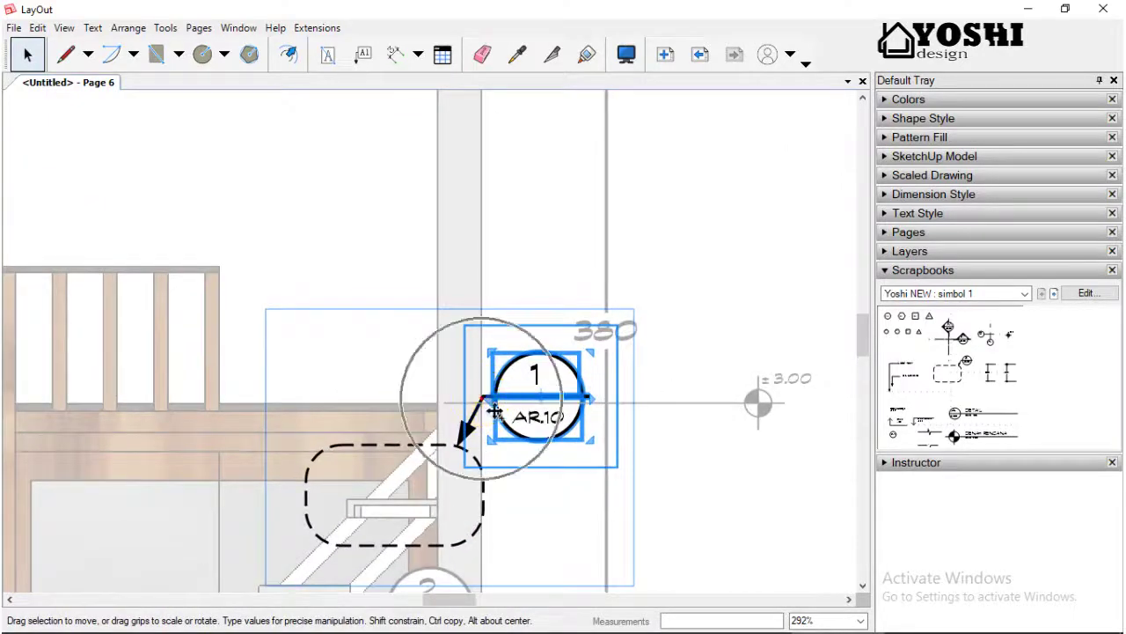
left_click_drag(528, 398, 498, 307)
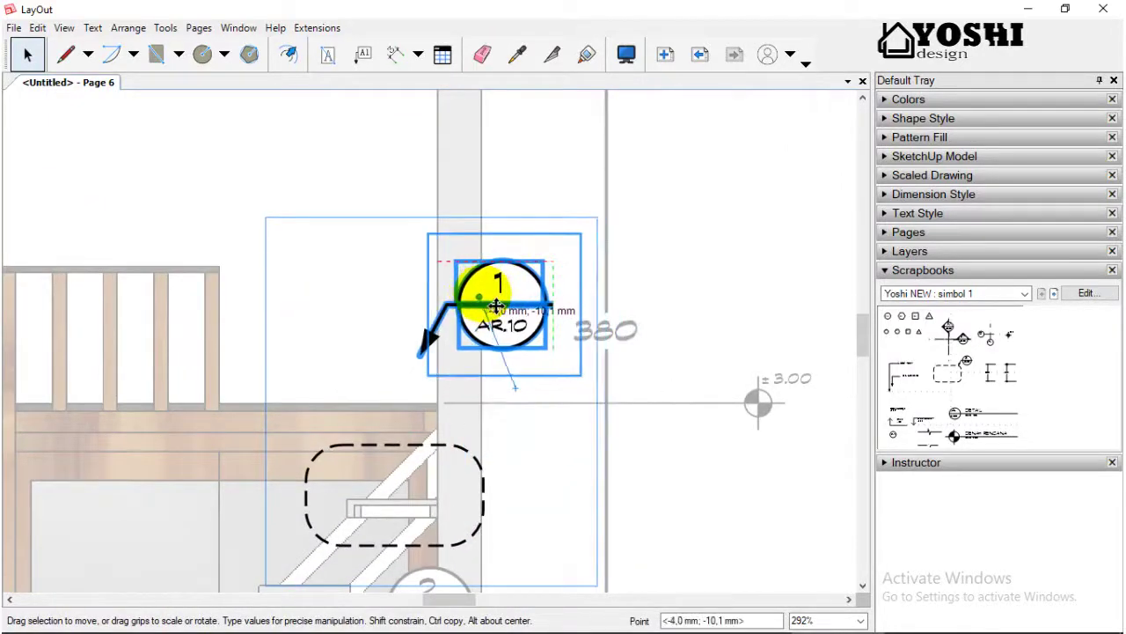
Re-aim callout 1's leader arrow at the top dashed stair box.
left_click(429, 352)
left_click_drag(426, 361, 400, 437)
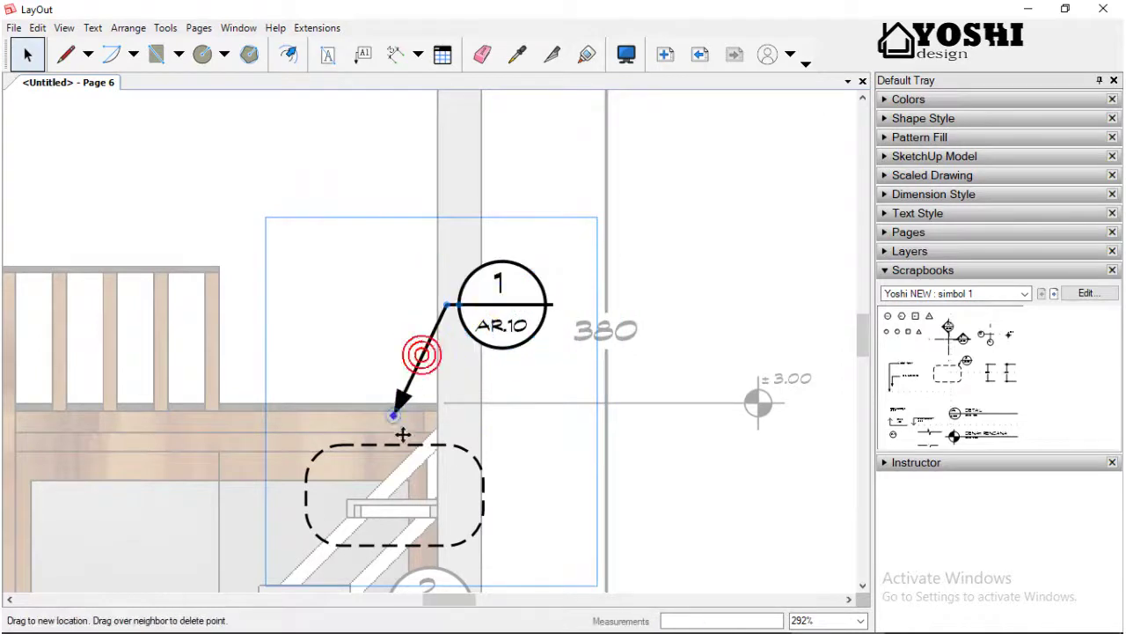
scroll(478, 294, "down", 2)
scroll(478, 294, "down", 2)
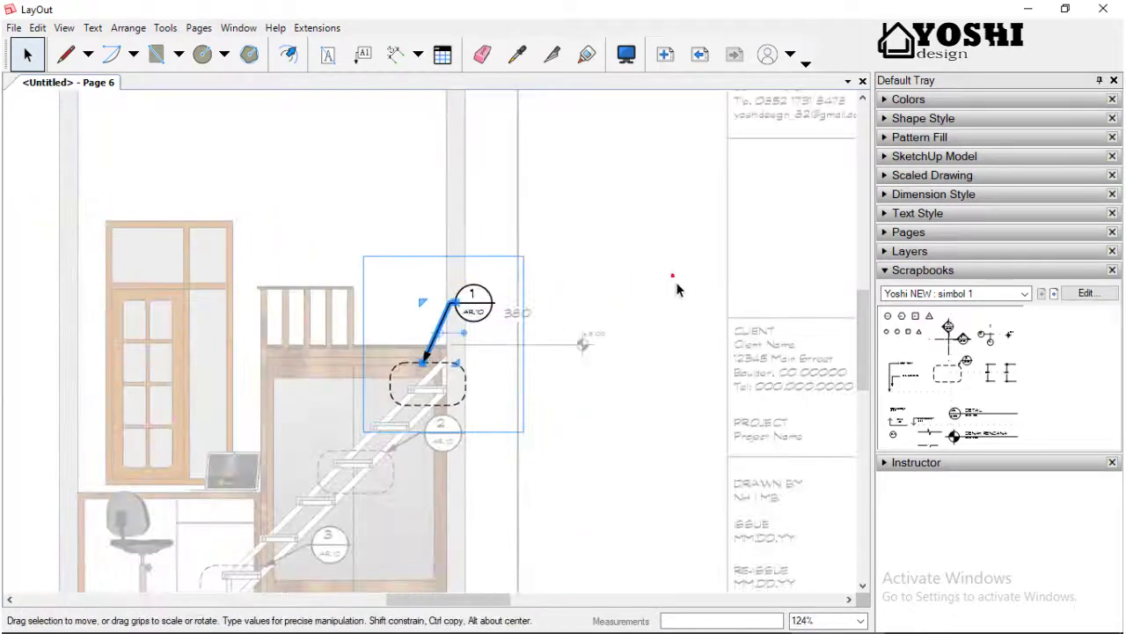
left_click(677, 283)
scroll(676, 286, "down", 1)
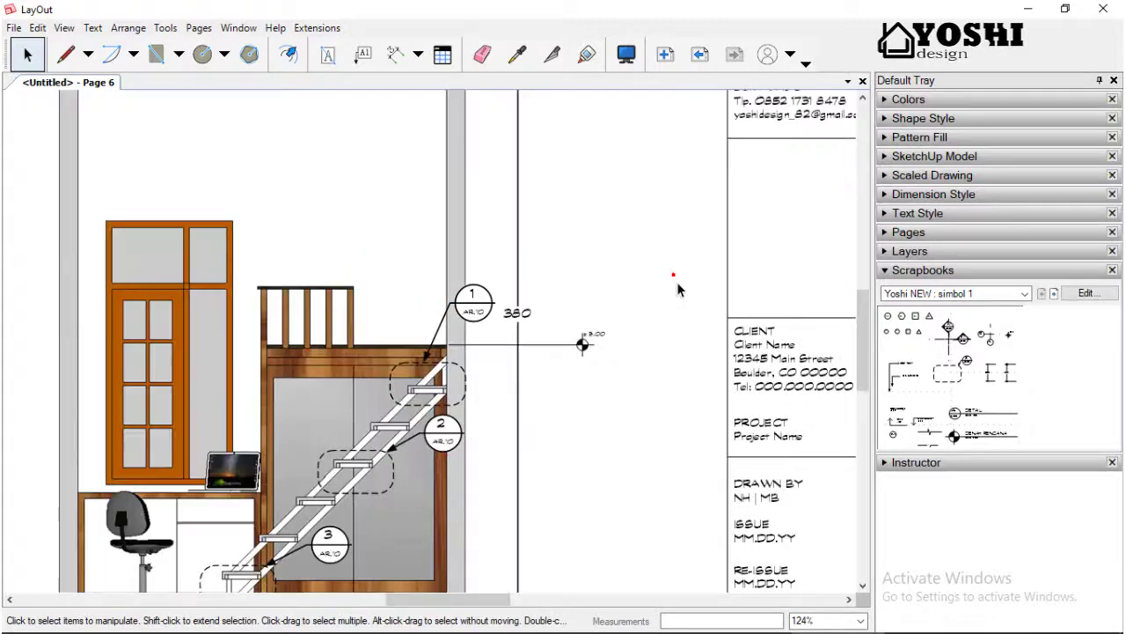
scroll(674, 279, "down", 1)
scroll(675, 264, "down", 1)
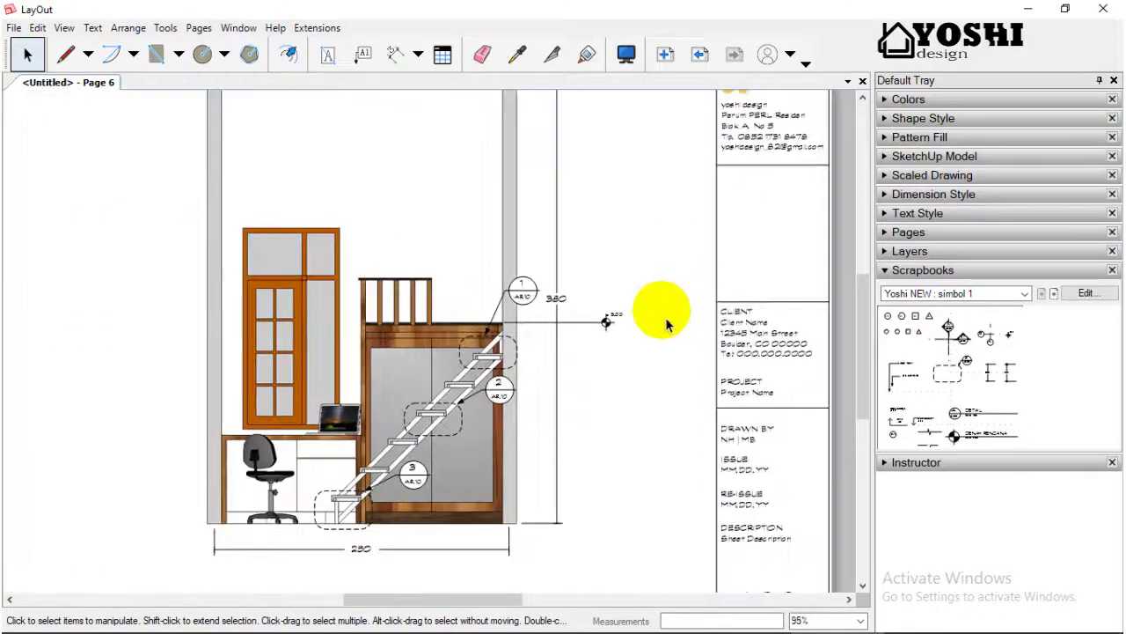
Add a vertical 170 dimension from the stair bottom to the landing top, placed left of the stair.
scroll(662, 328, "down", 1)
scroll(656, 324, "up", 1)
scroll(641, 314, "up", 1)
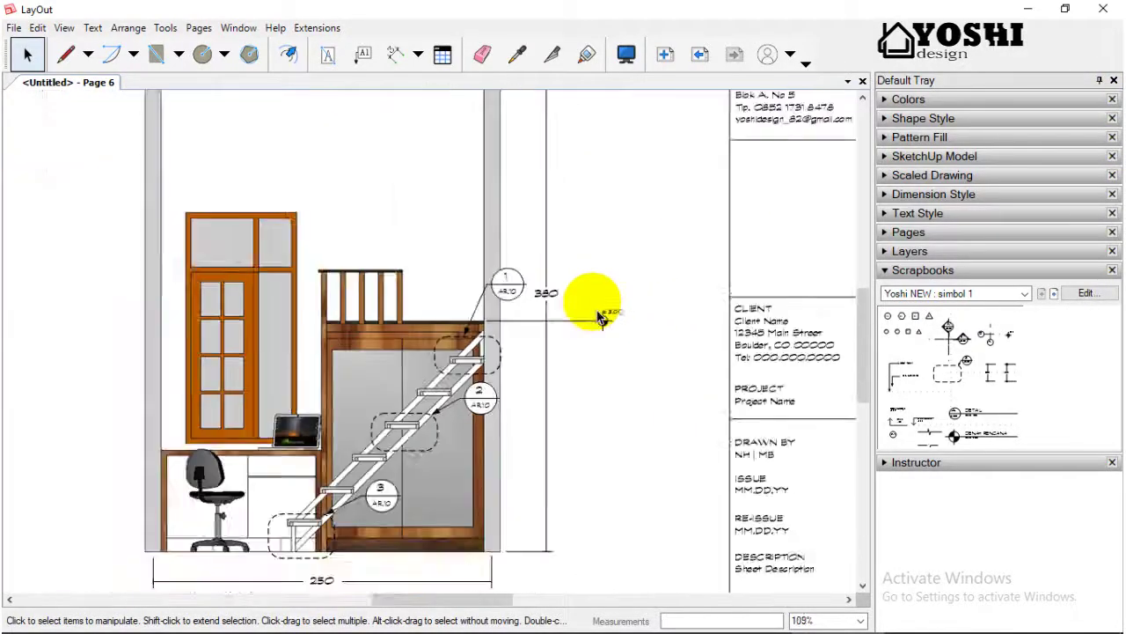
left_click(397, 55)
scroll(314, 428, "up", 1)
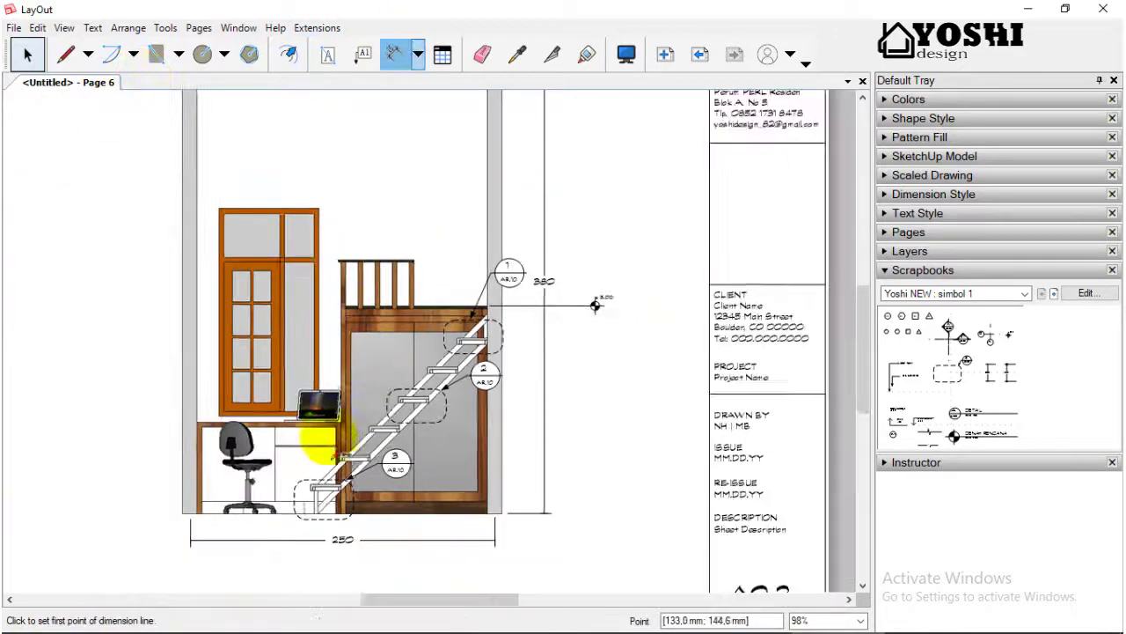
scroll(326, 480, "up", 3)
scroll(325, 479, "up", 1)
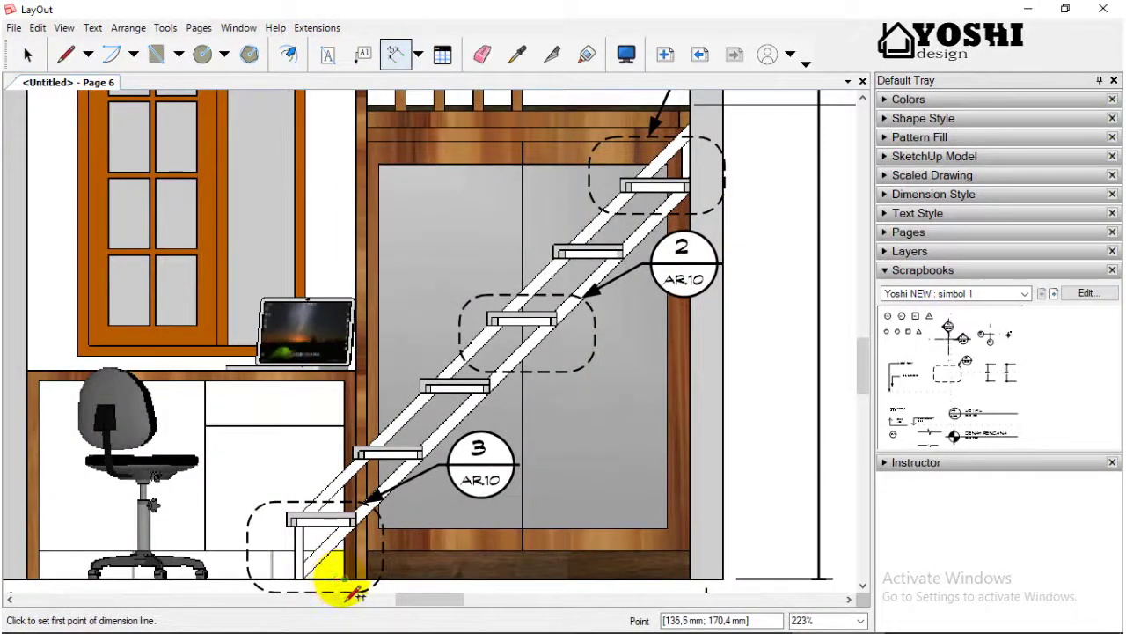
left_click(341, 581)
scroll(372, 156, "down", 2)
scroll(375, 141, "up", 3)
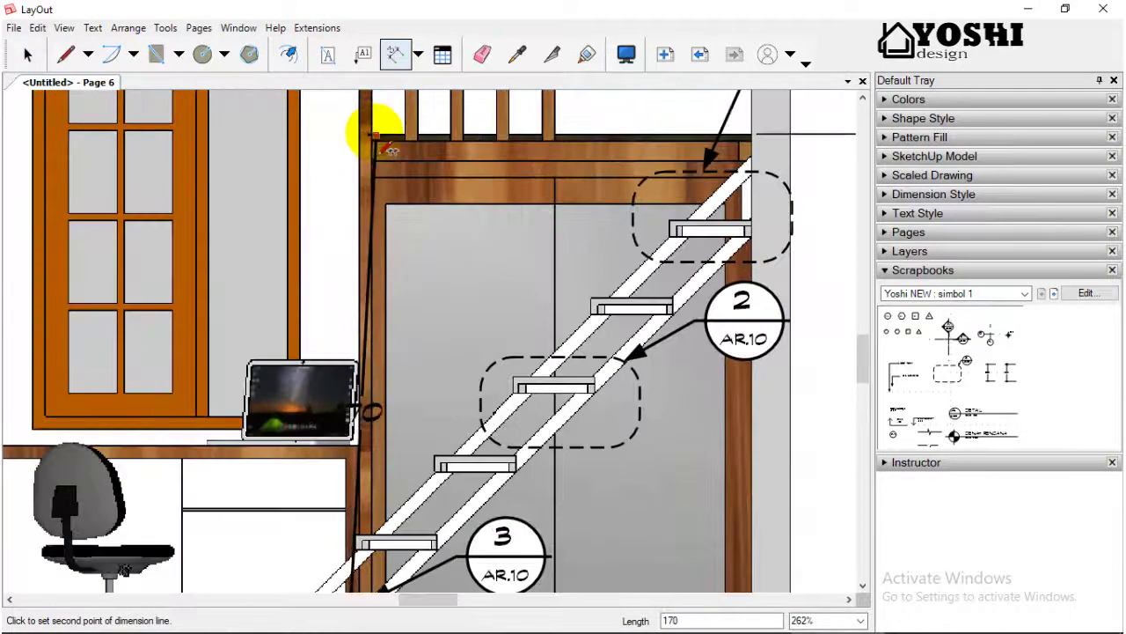
left_click(374, 135)
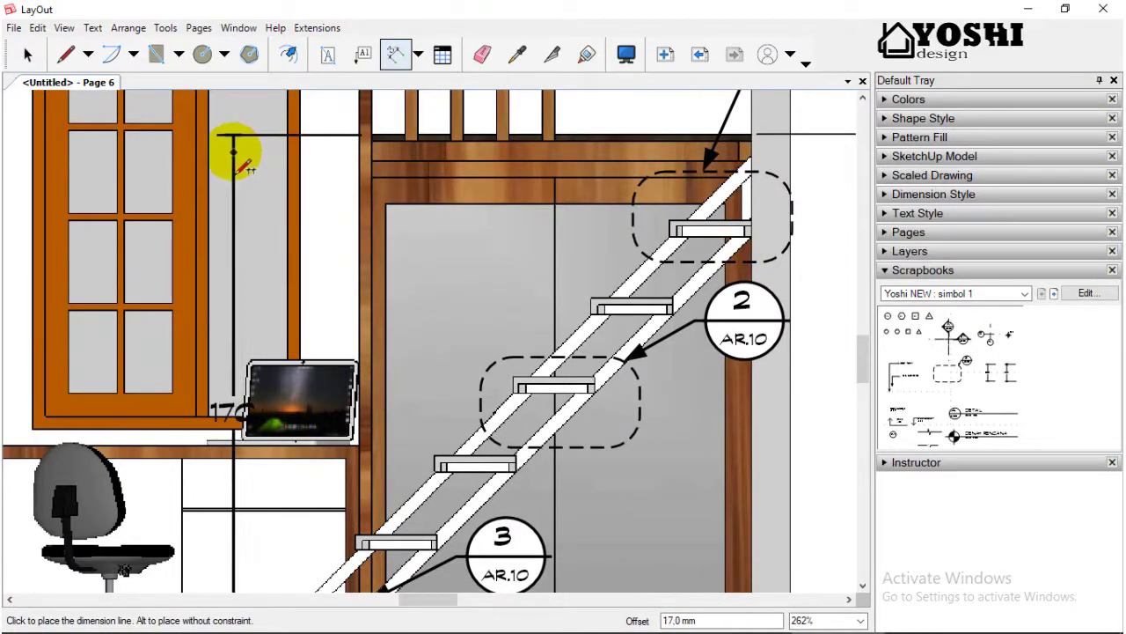
left_click(237, 161)
scroll(132, 97, "down", 1)
left_click(26, 54)
scroll(722, 231, "down", 1)
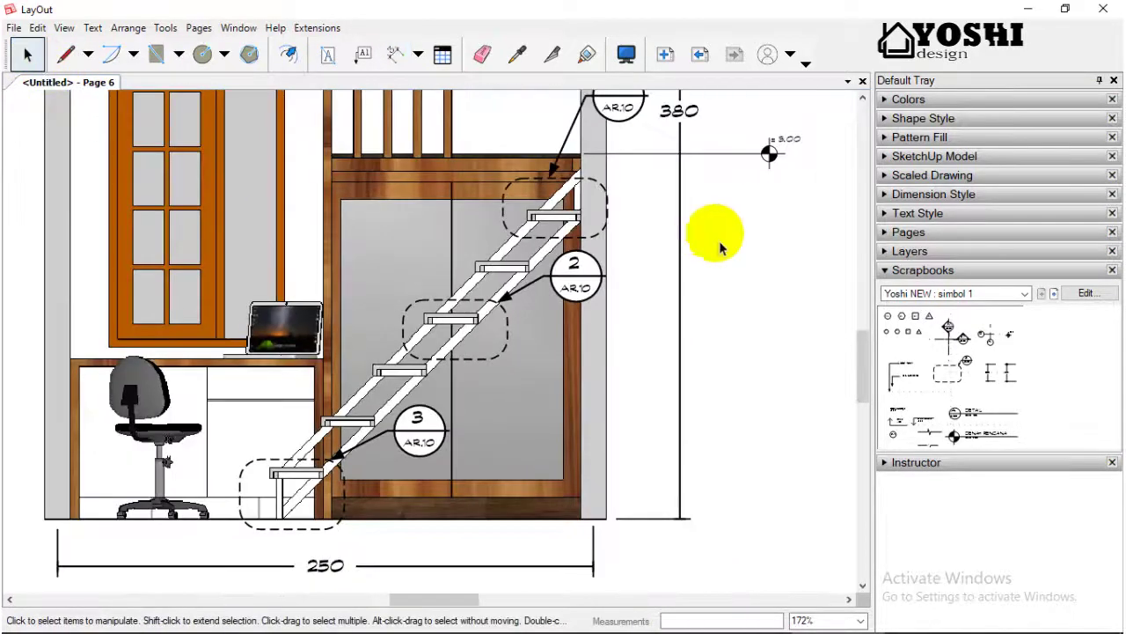
scroll(806, 144, "up", 3)
Retype the level marker's label from ± 3.00 to + 1.70.
scroll(807, 143, "up", 1)
scroll(774, 141, "up", 1)
double_click(748, 134)
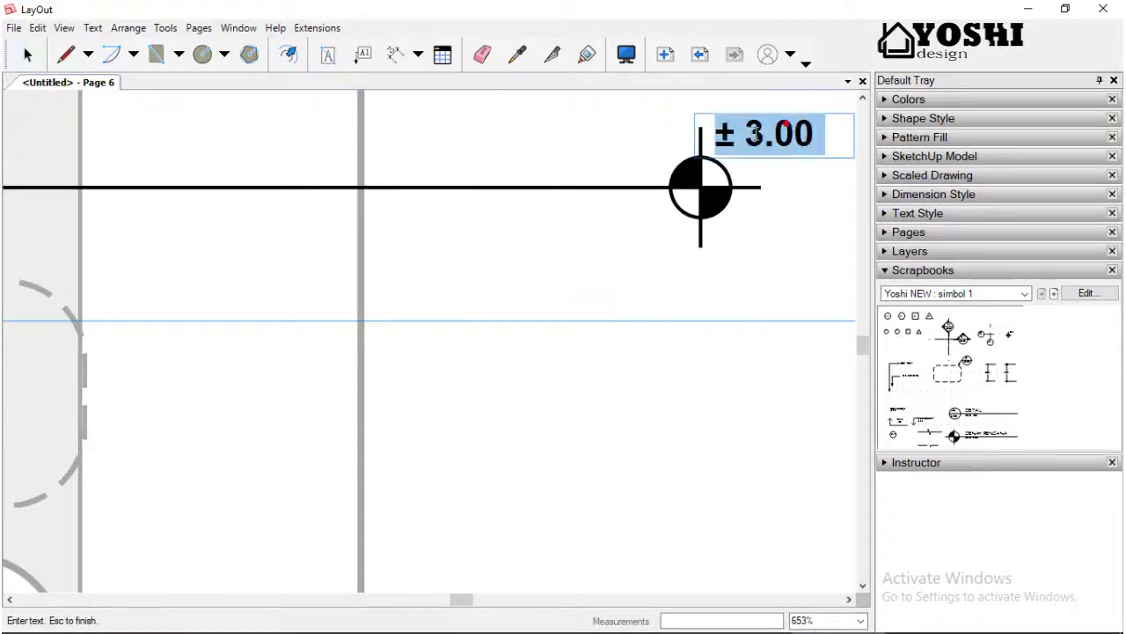
scroll(722, 352, "down", 2)
scroll(754, 221, "up", 1)
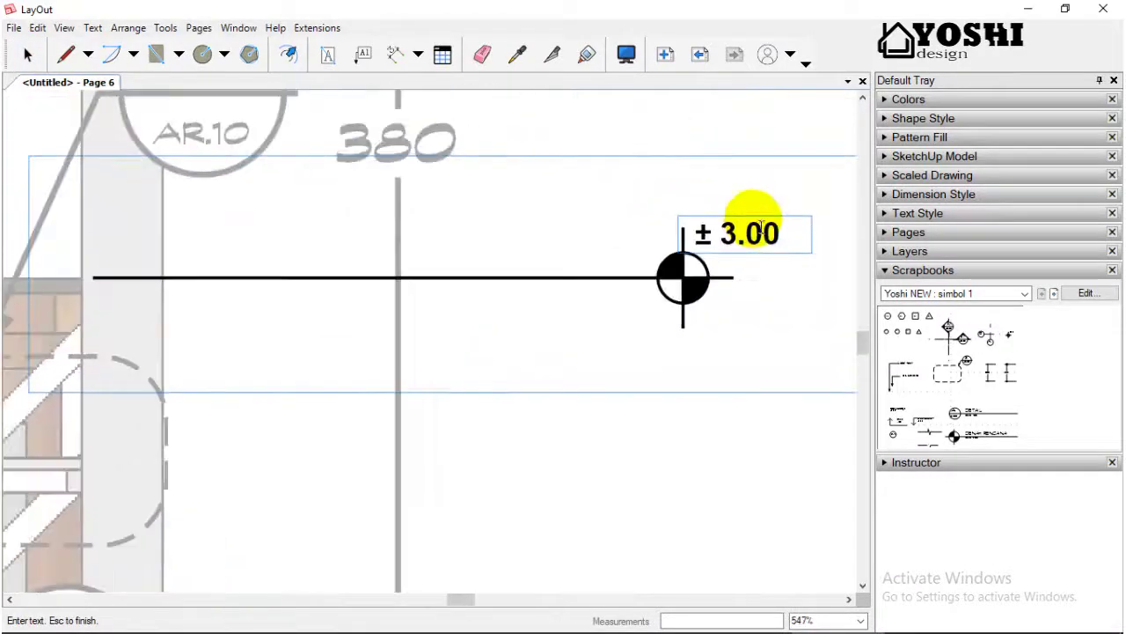
scroll(709, 232, "up", 1)
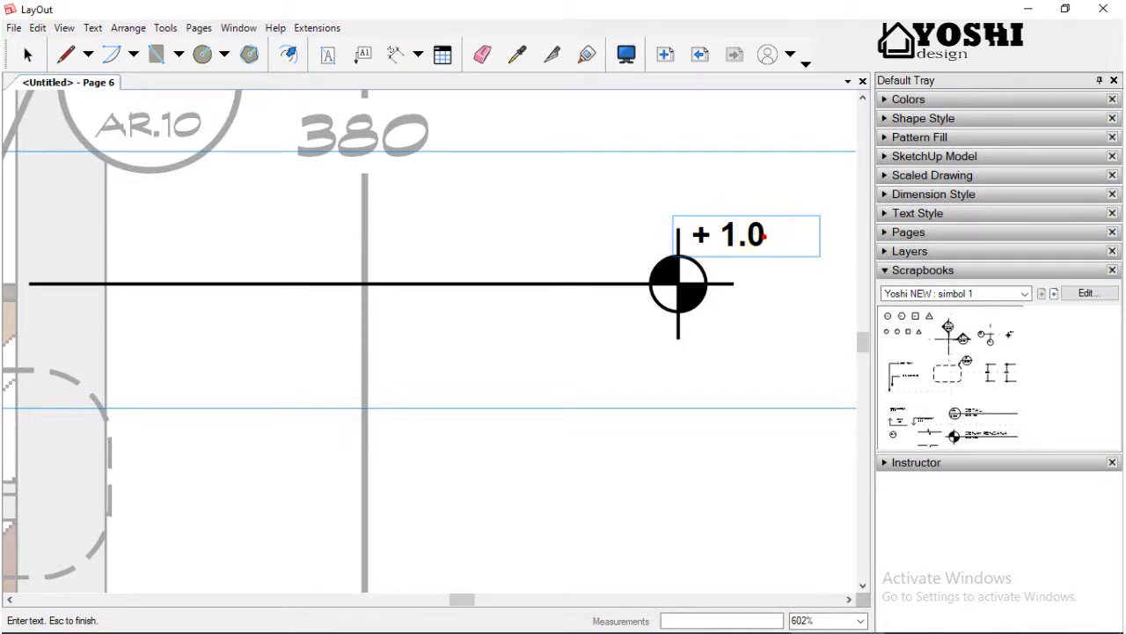
left_click(654, 485)
Select the level marker symbol.
scroll(654, 484, "down", 2)
scroll(616, 405, "down", 2)
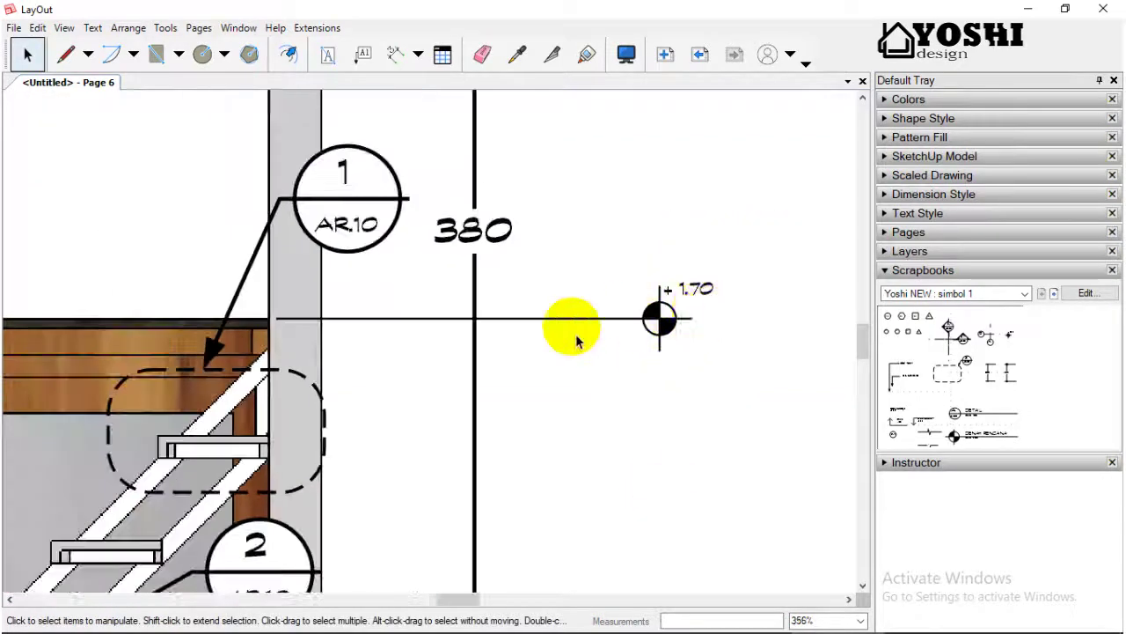
scroll(576, 334, "down", 2)
scroll(607, 332, "down", 1)
scroll(633, 323, "down", 1)
scroll(660, 324, "down", 1)
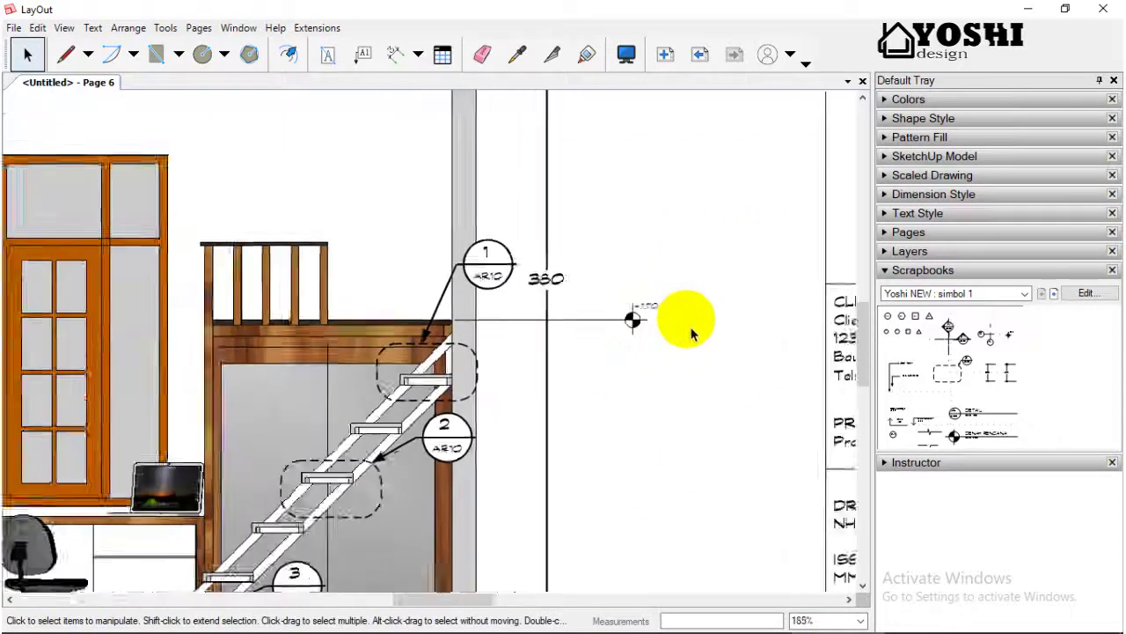
scroll(686, 330, "down", 1)
scroll(651, 330, "up", 2)
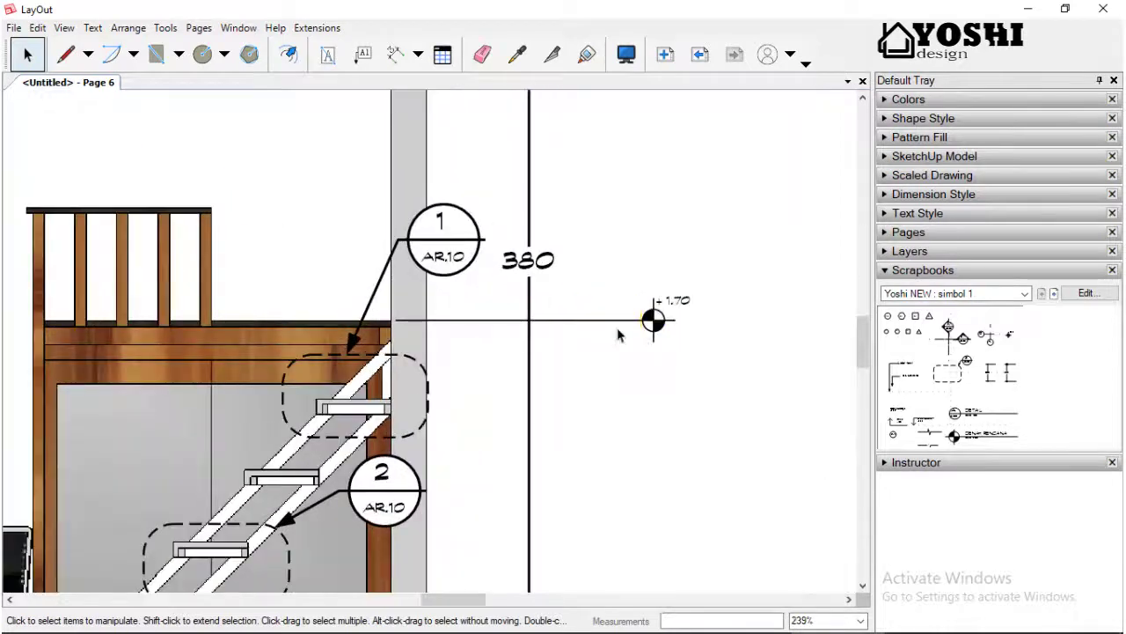
left_click(617, 328)
scroll(616, 327, "up", 1)
scroll(617, 327, "up", 1)
Inside the level marker group, shorten the level line so it stops before the marker.
double_click(617, 328)
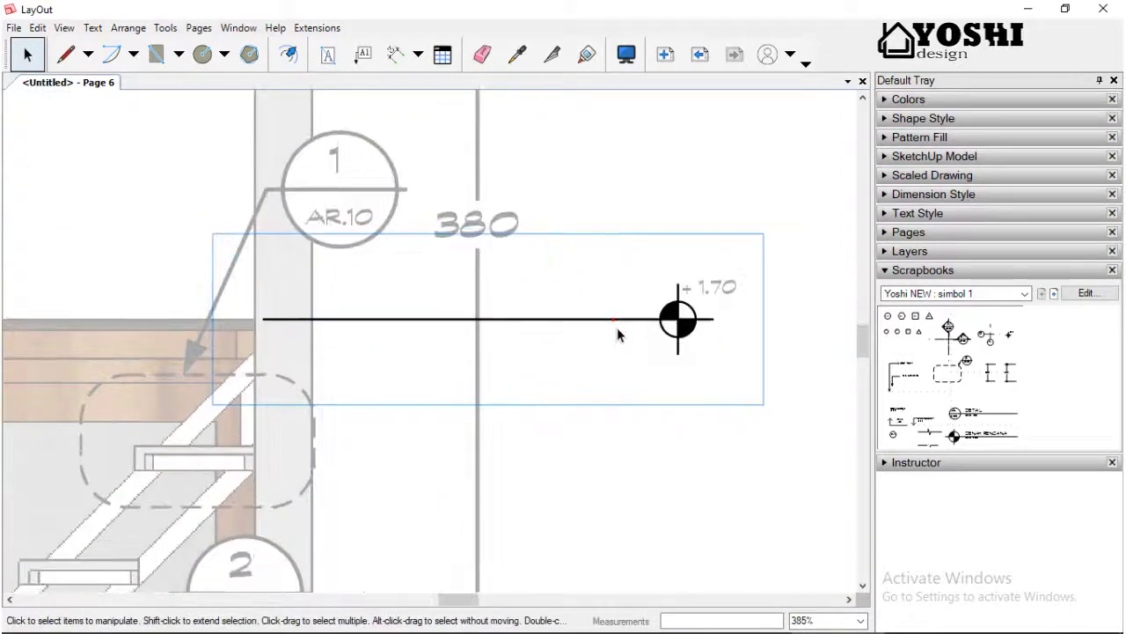
left_click(617, 321)
scroll(617, 328, "up", 1)
mouse_move(744, 322)
left_mouse_down()
mouse_move(709, 333)
mouse_move(650, 322)
left_mouse_up()
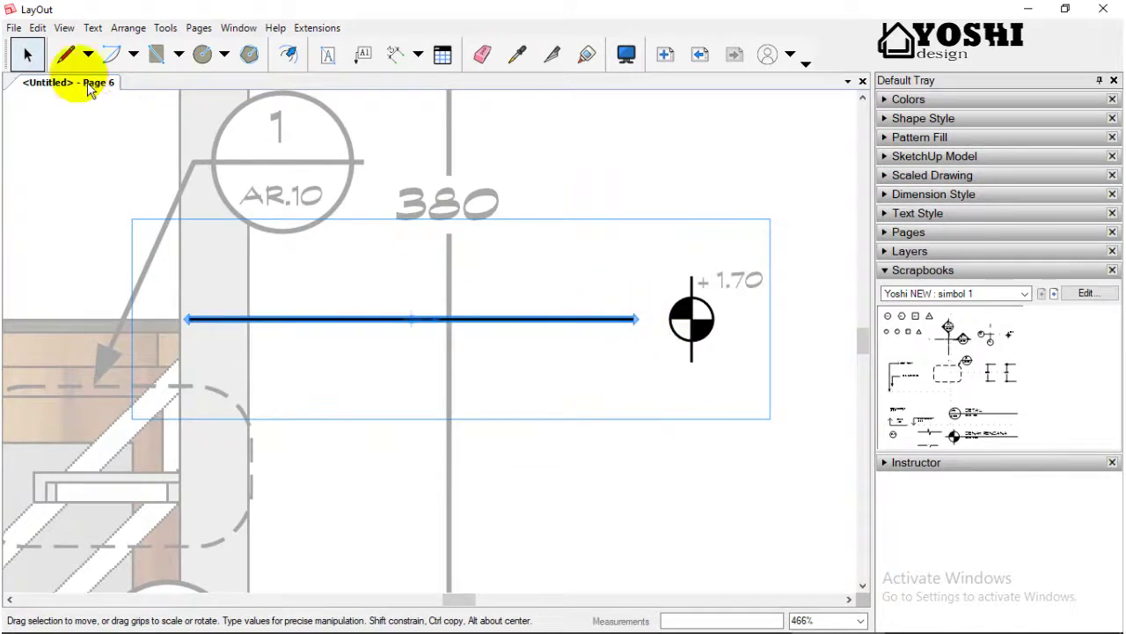
Set up straight lines with no start or end arrowheads.
left_click(66, 55)
left_click(915, 118)
left_click(1001, 242)
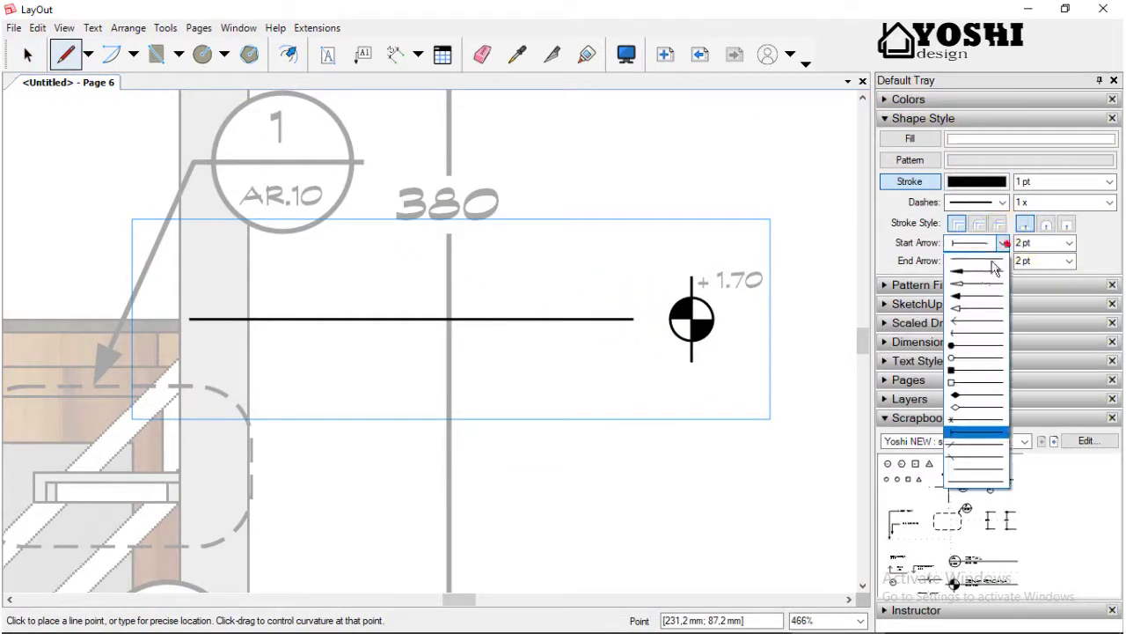
left_click(990, 263)
left_click(1001, 260)
left_click(992, 282)
Draw the short horizontal crosshair line through the level marker.
scroll(653, 329, "up", 3)
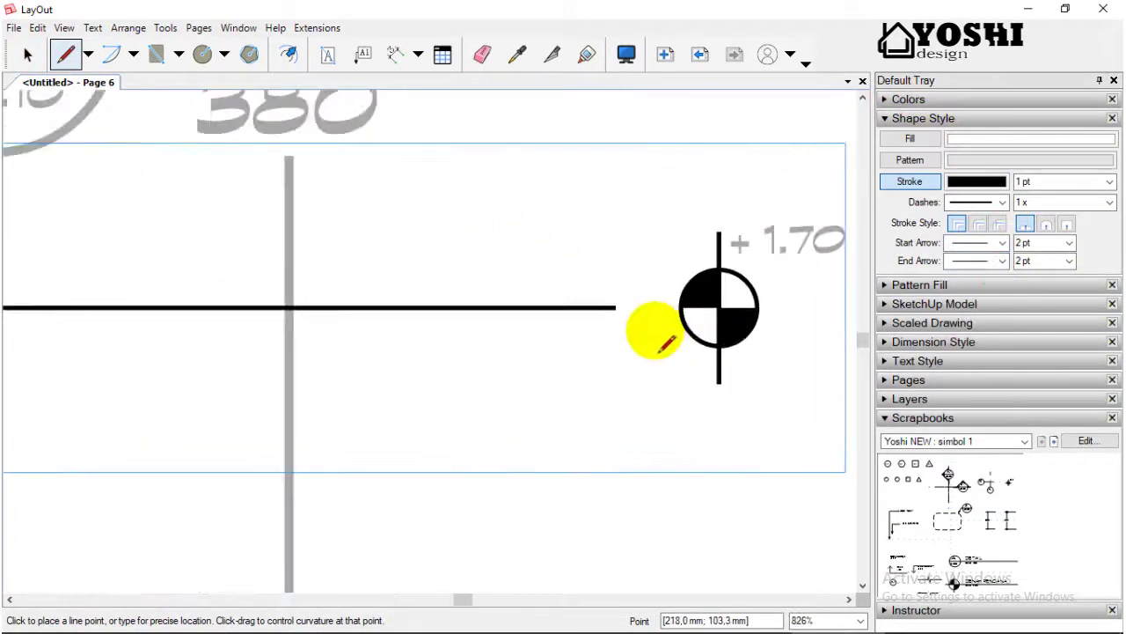
left_click(636, 308)
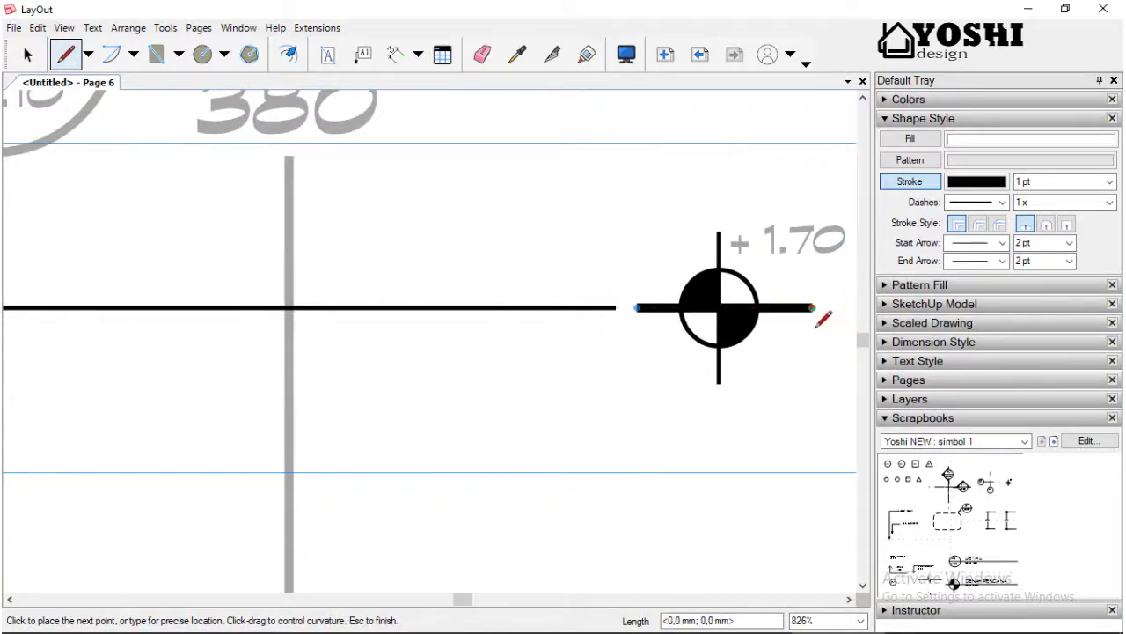
left_click(814, 309)
key("space")
left_click(718, 239)
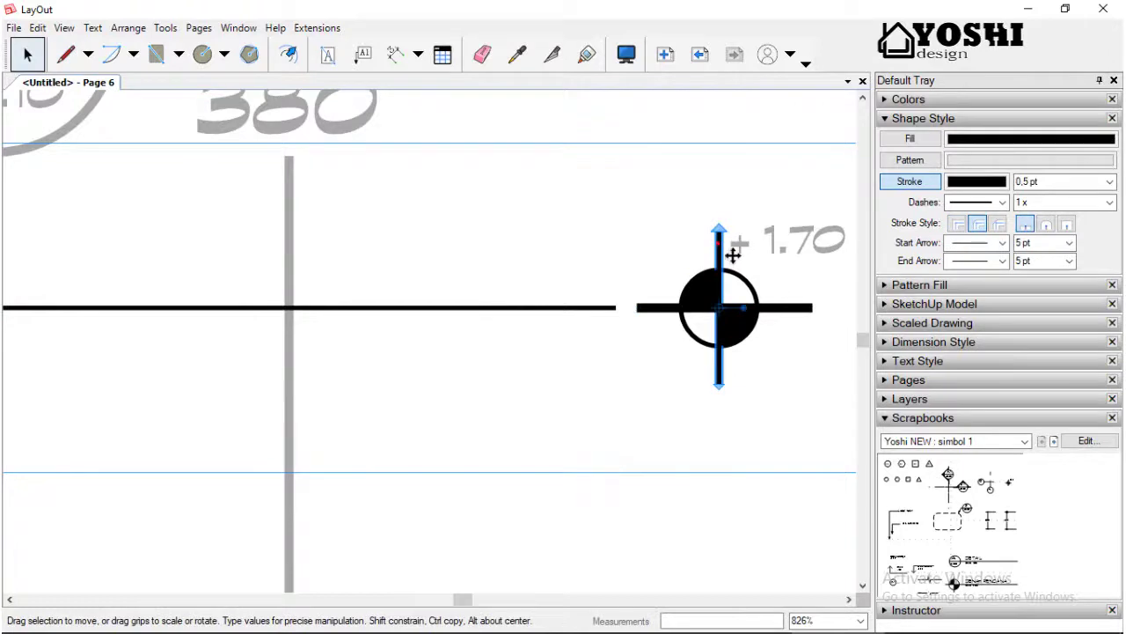
Give the horizontal crosshair line a 0.5 pt stroke width.
left_click(799, 307)
left_click(1105, 182)
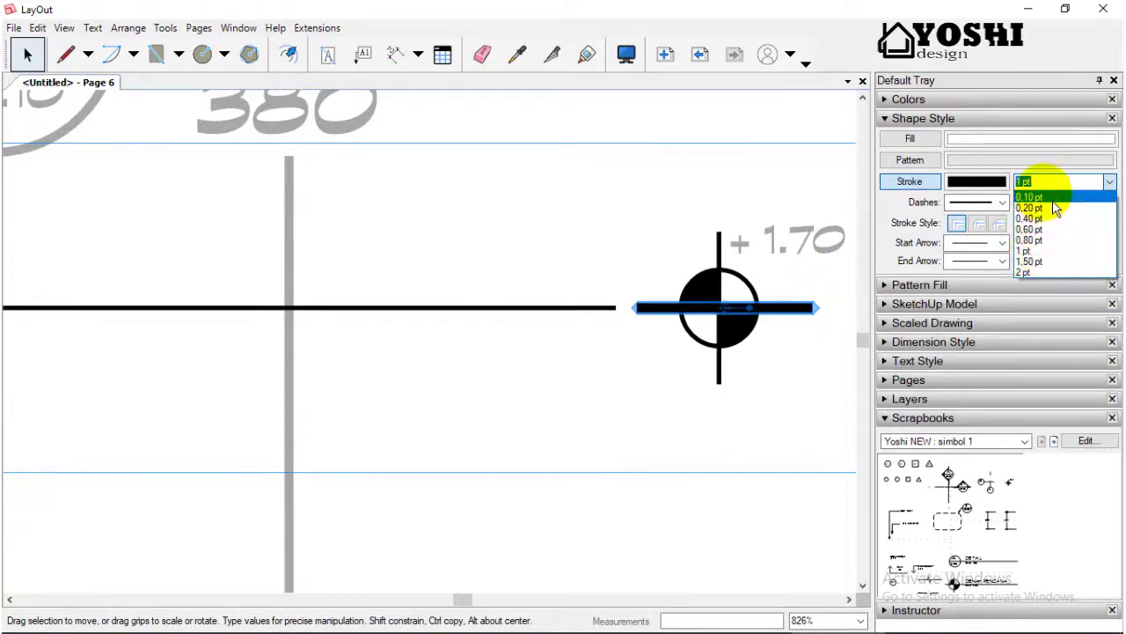
left_click(1097, 181)
type("0,5")
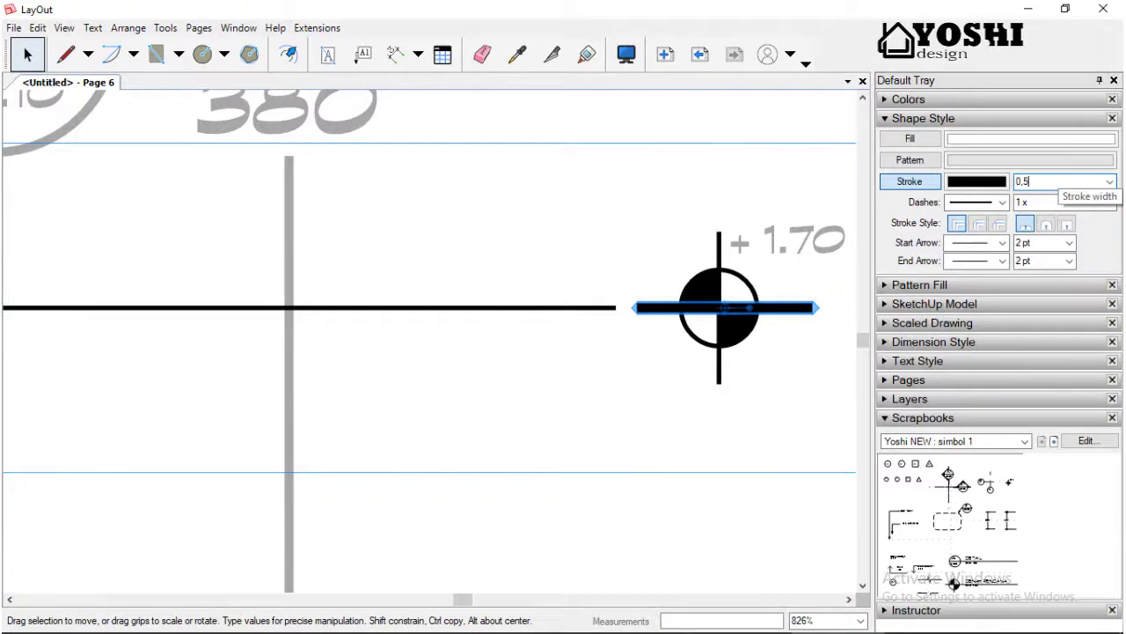
key("Return")
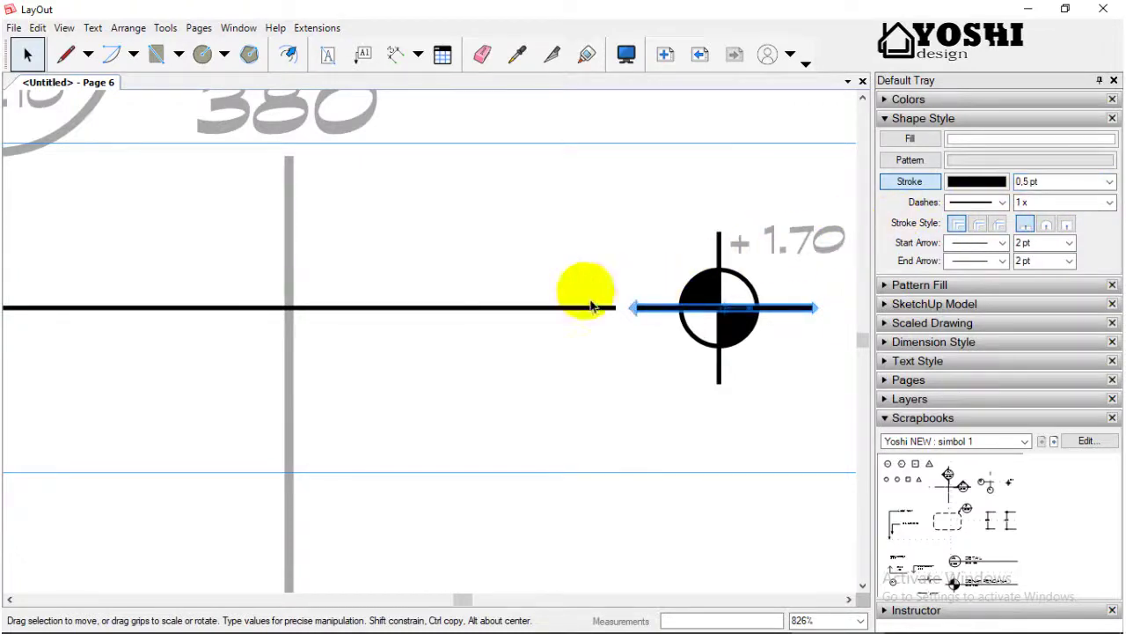
Check the right crosshair segment and vertical tick line, then clear the selection.
left_click(570, 273)
left_click(820, 315)
left_click(724, 244)
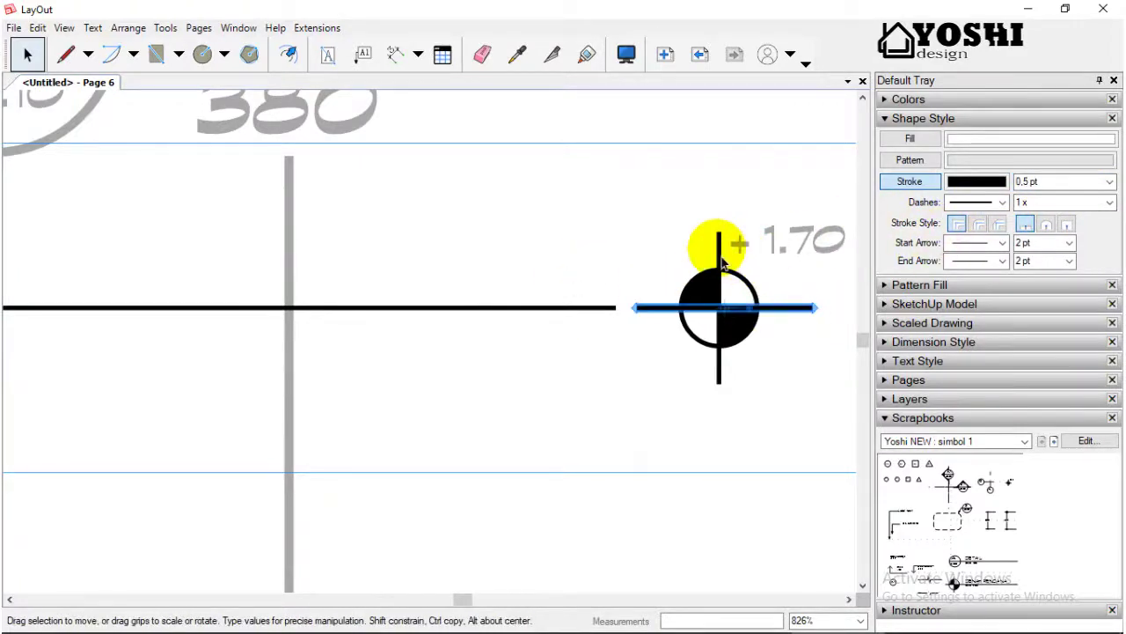
scroll(679, 319, "down", 3)
scroll(719, 439, "down", 1)
scroll(719, 439, "down", 1)
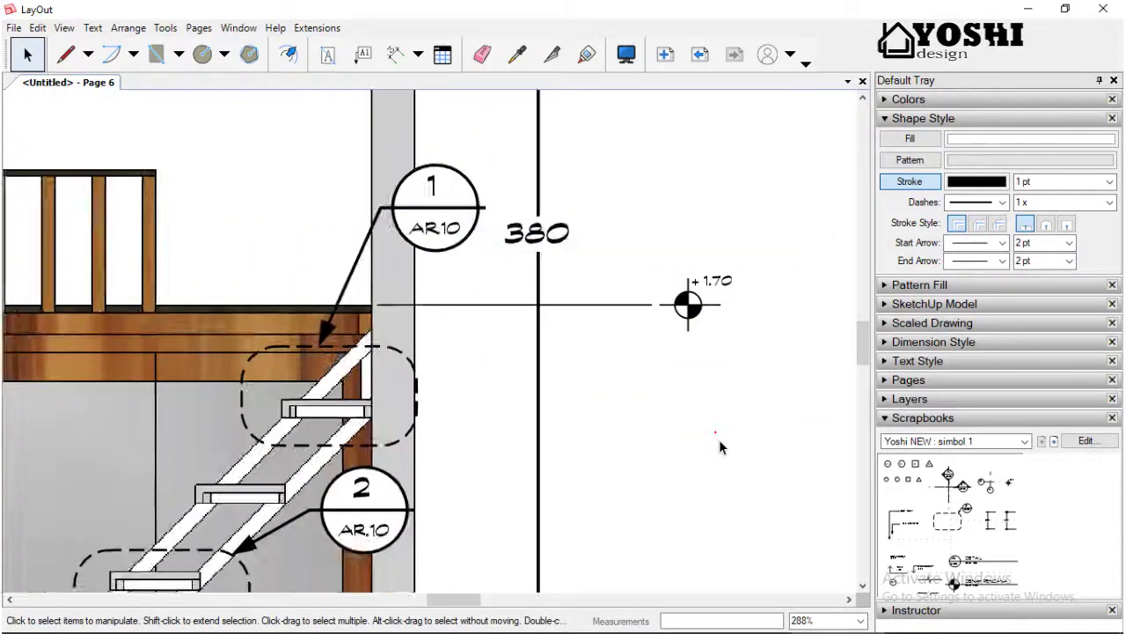
scroll(719, 439, "down", 1)
left_click(716, 432)
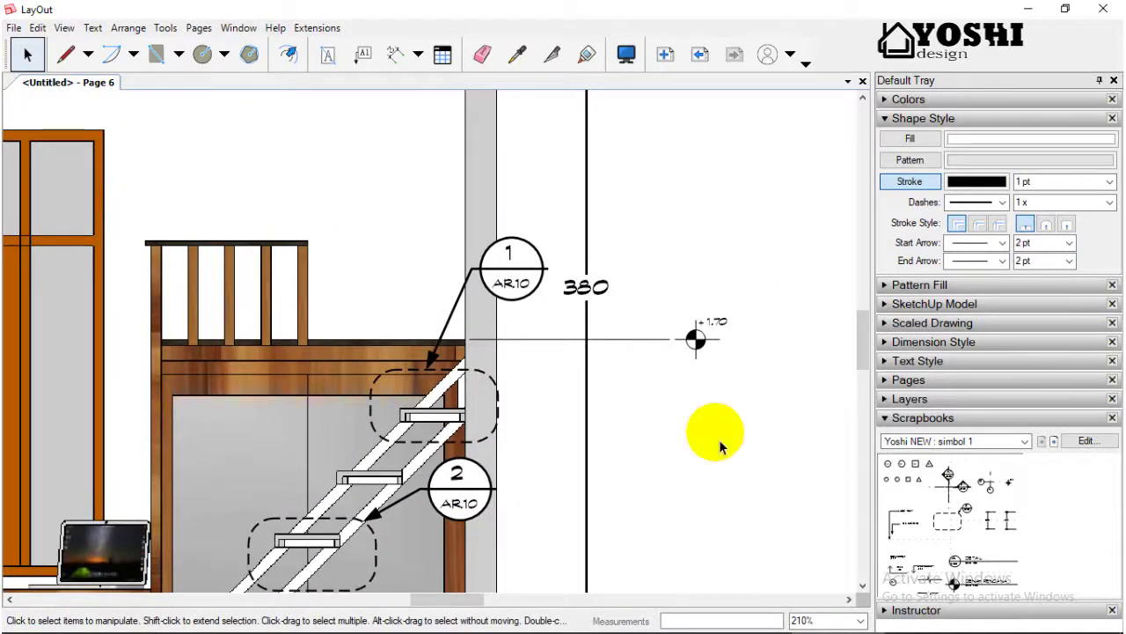
Place a copy of the callout 1 group onto the railing.
scroll(720, 447, "down", 1)
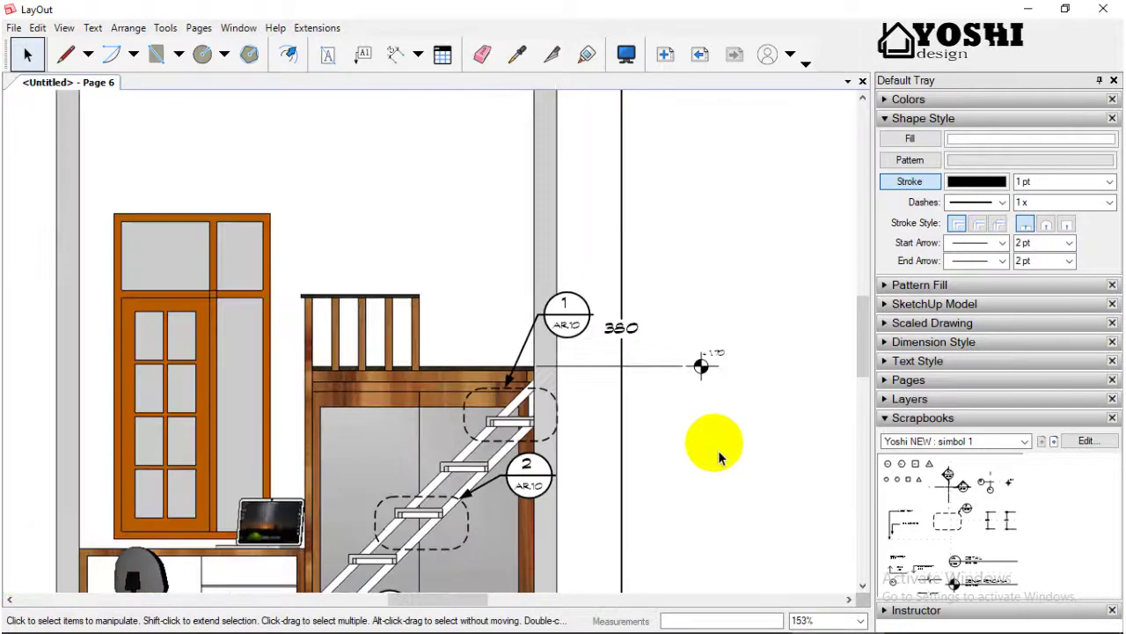
scroll(458, 419, "down", 1)
scroll(473, 415, "down", 1)
scroll(620, 393, "down", 1)
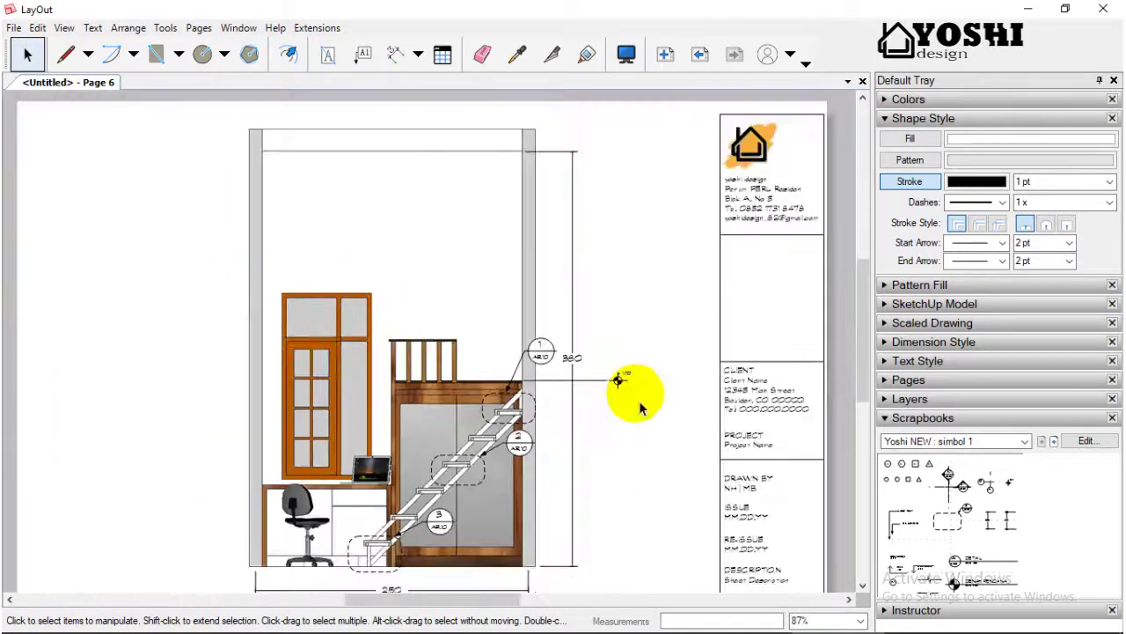
scroll(457, 394, "up", 1)
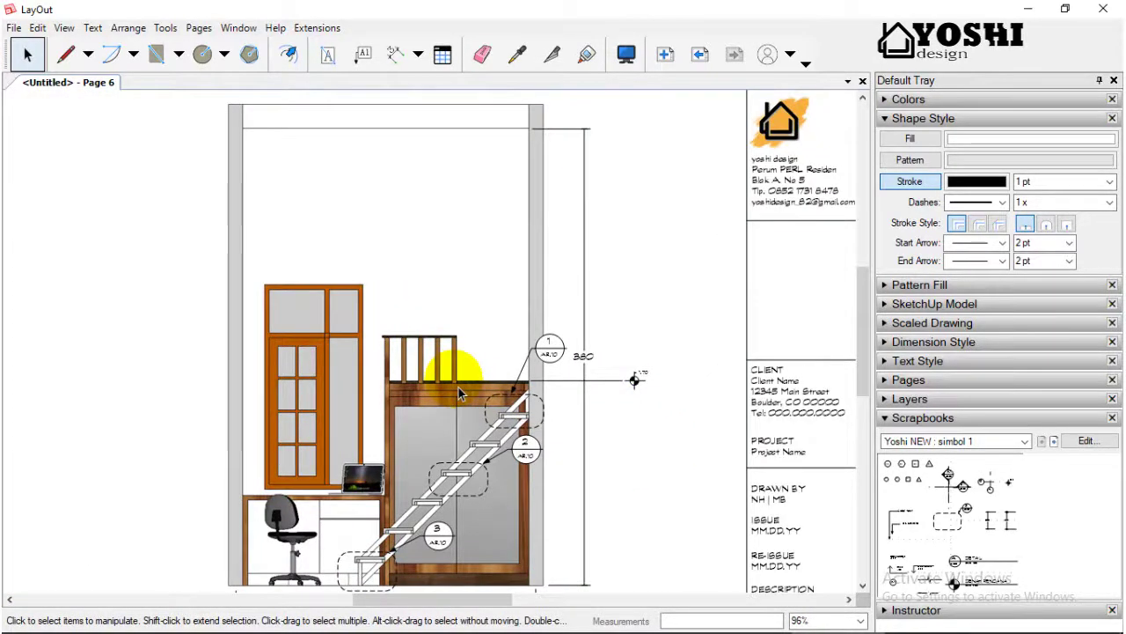
scroll(506, 407, "up", 1)
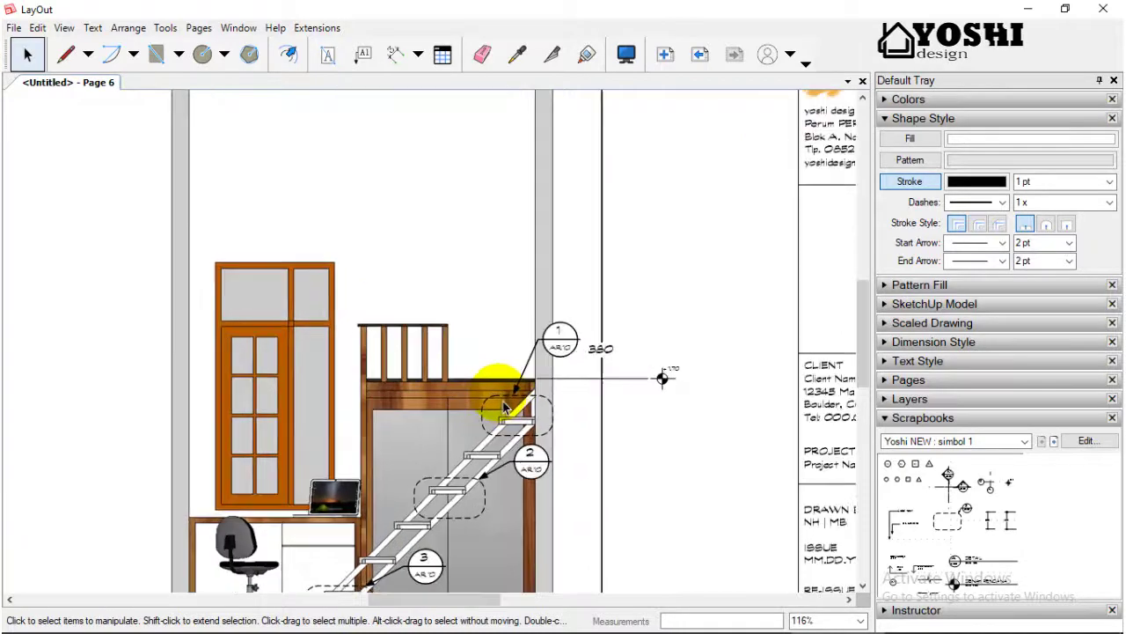
left_click(506, 410)
scroll(572, 423, "down", 2)
left_click(646, 445)
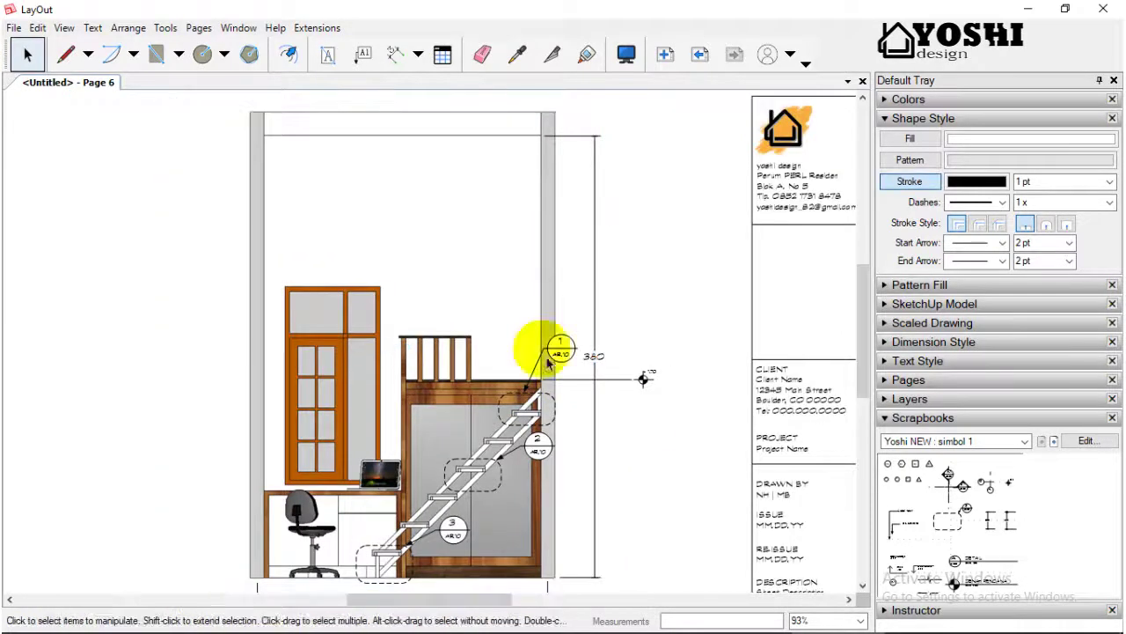
left_click(548, 344)
scroll(575, 359, "up", 2)
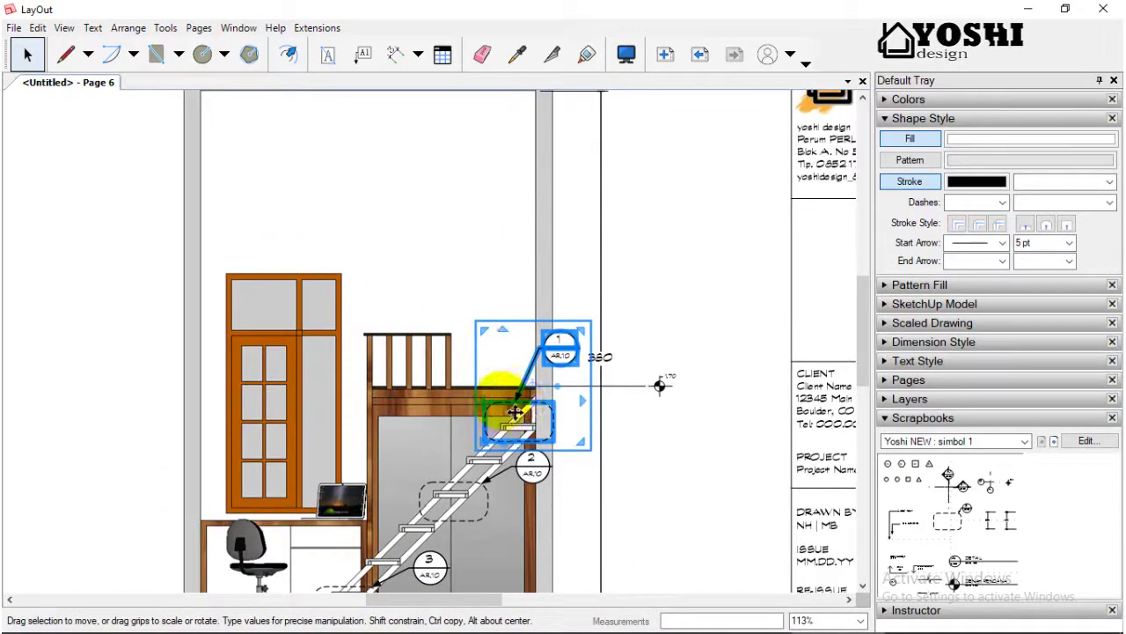
left_click_drag(516, 411, 421, 325)
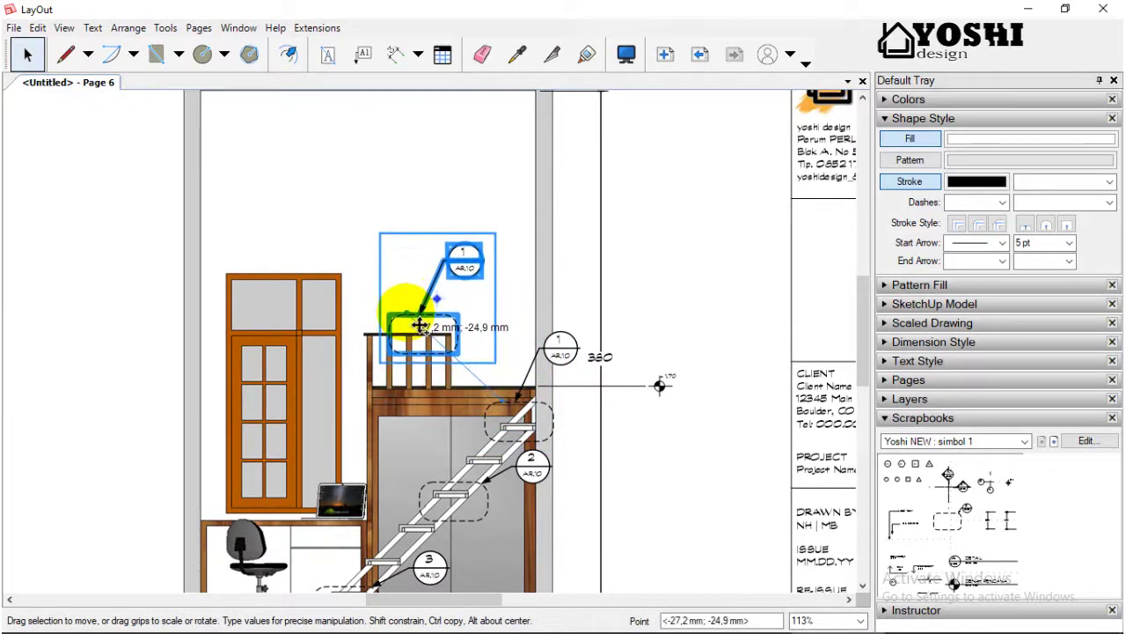
Stretch and widen the copy's dashed box to enclose the railing.
scroll(516, 327, "up", 2)
double_click(515, 326)
left_click(502, 381)
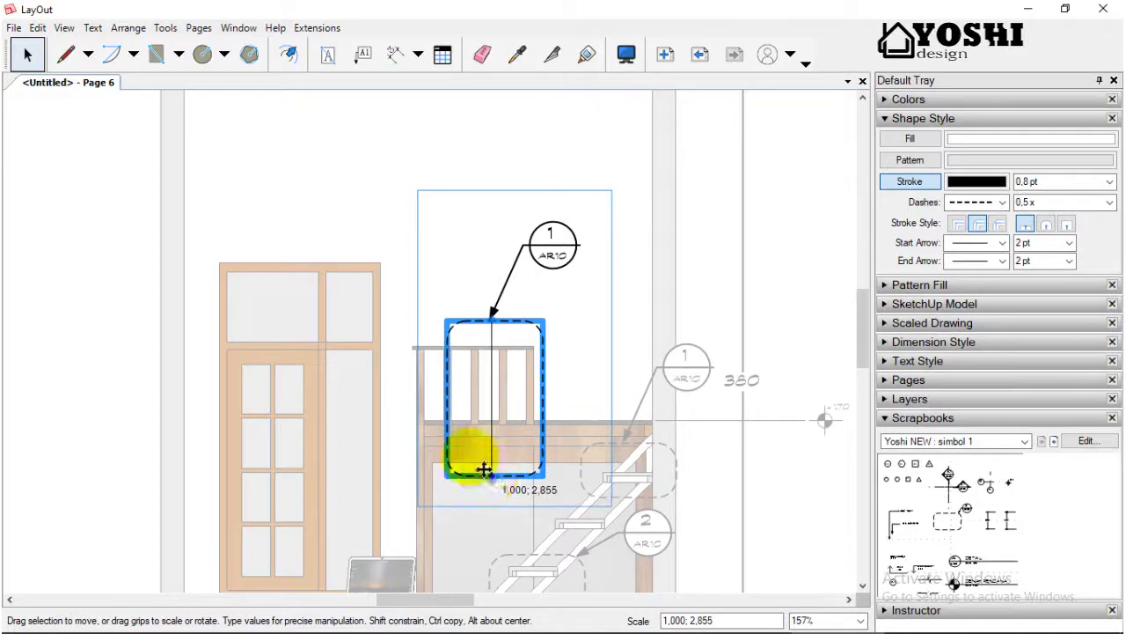
left_click_drag(500, 393, 478, 475)
left_click_drag(446, 405, 402, 405)
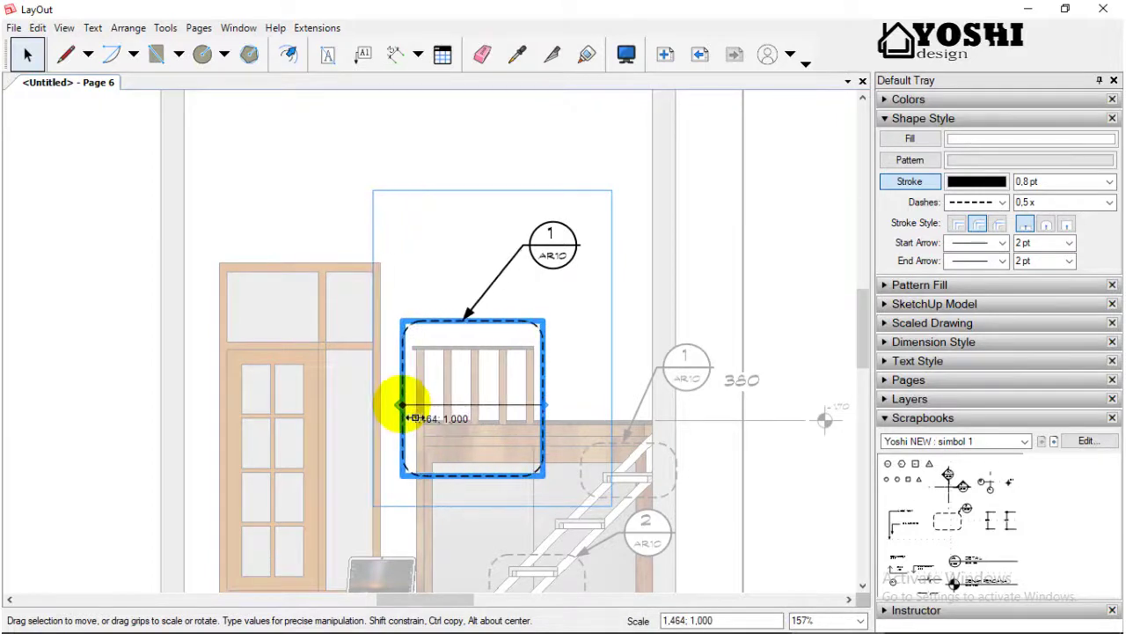
Move the callout bubble toward the box and put its leader tip on the box.
scroll(576, 259, "up", 2)
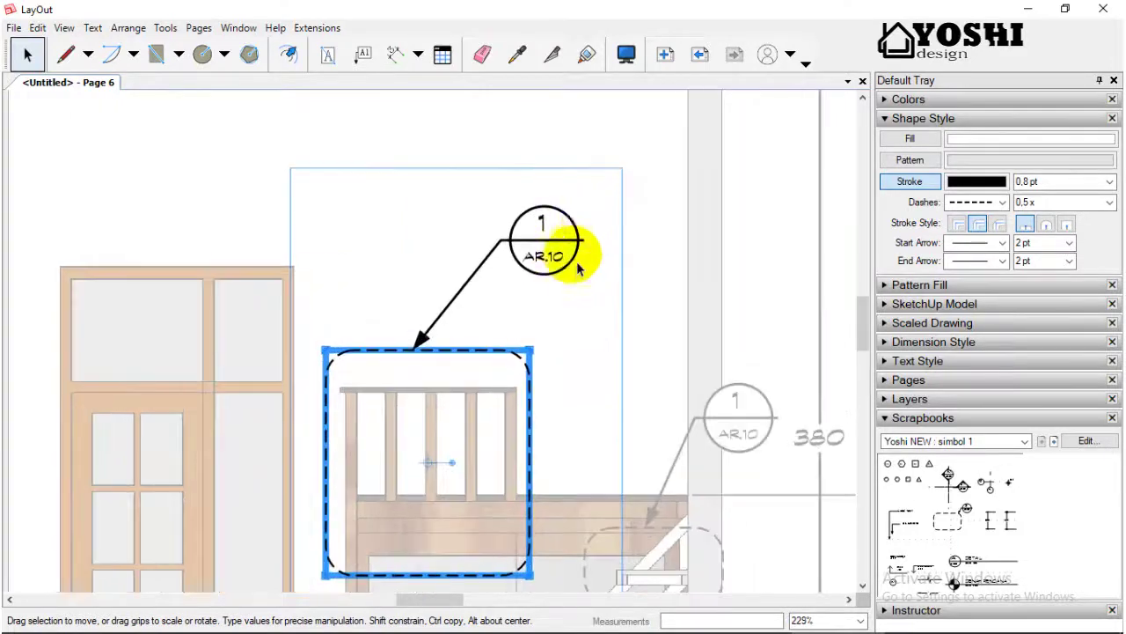
left_click(605, 227)
left_click(489, 264)
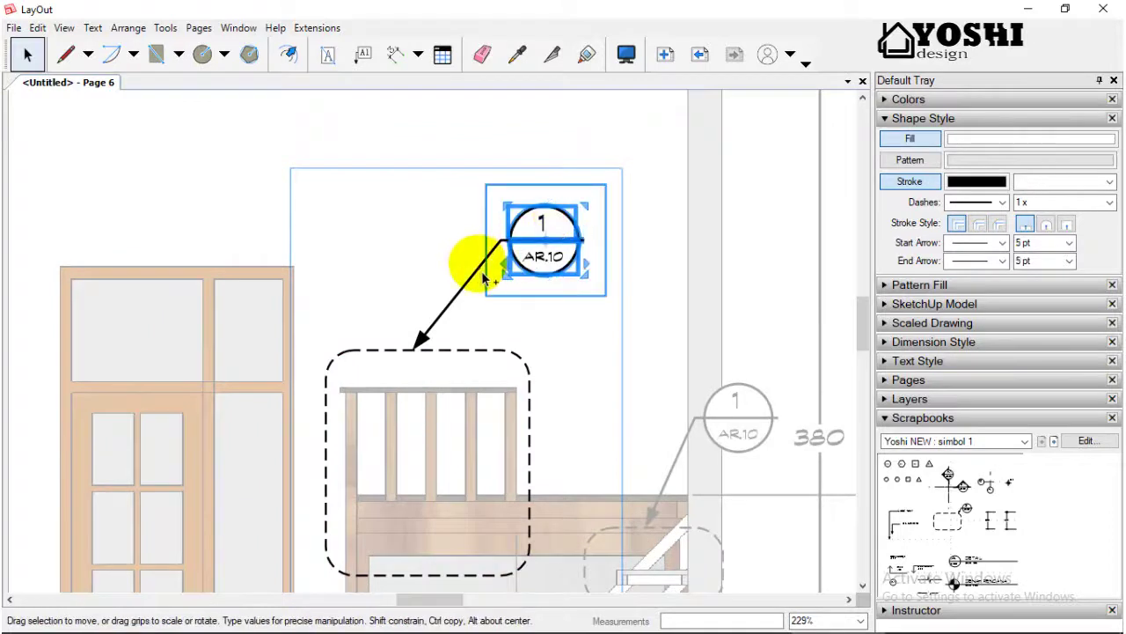
left_click_drag(483, 278, 556, 348)
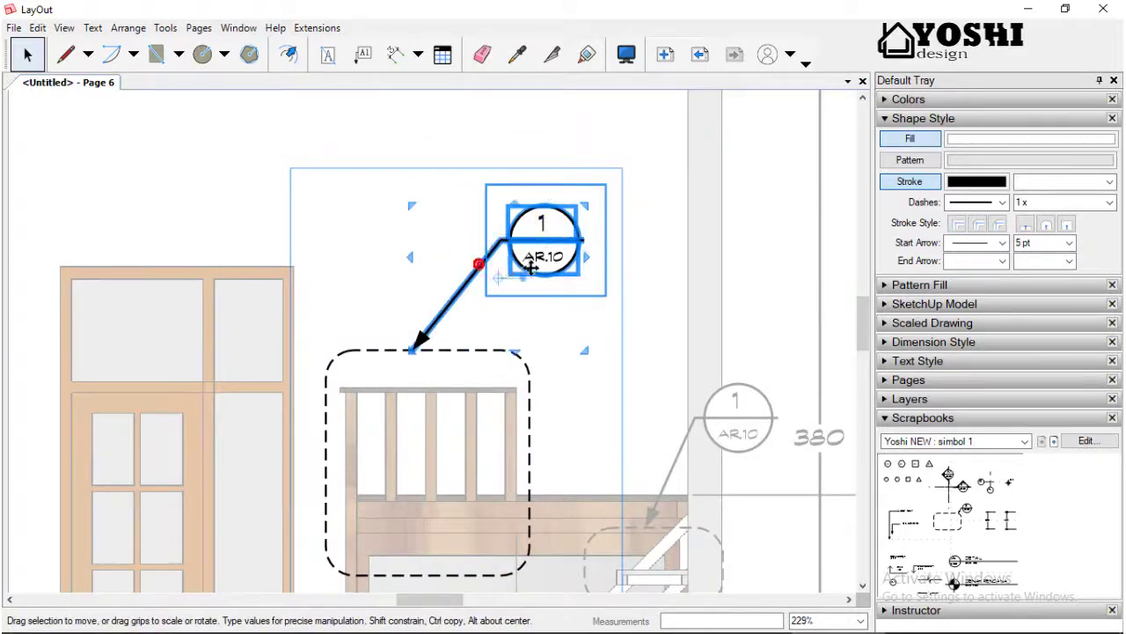
double_click(444, 424)
left_click_drag(450, 423, 510, 366)
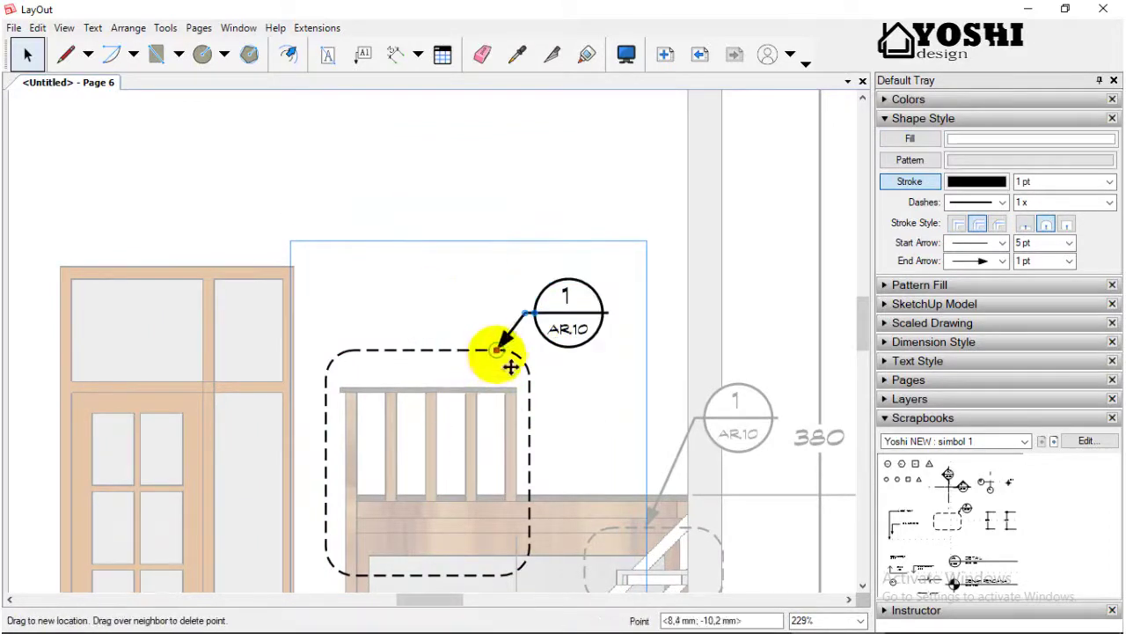
Shift the stair callout 1 bubble and its leader slightly down, near the 380 dimension.
key("Escape")
scroll(533, 186, "down", 1)
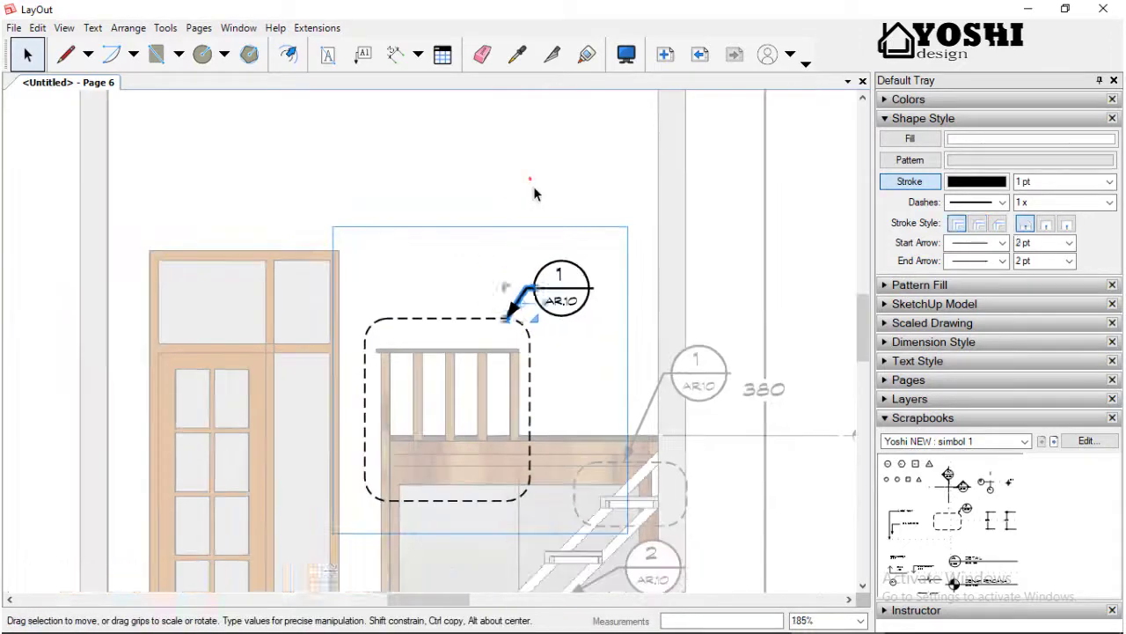
scroll(534, 185, "down", 1)
scroll(534, 186, "down", 1)
scroll(510, 365, "down", 1)
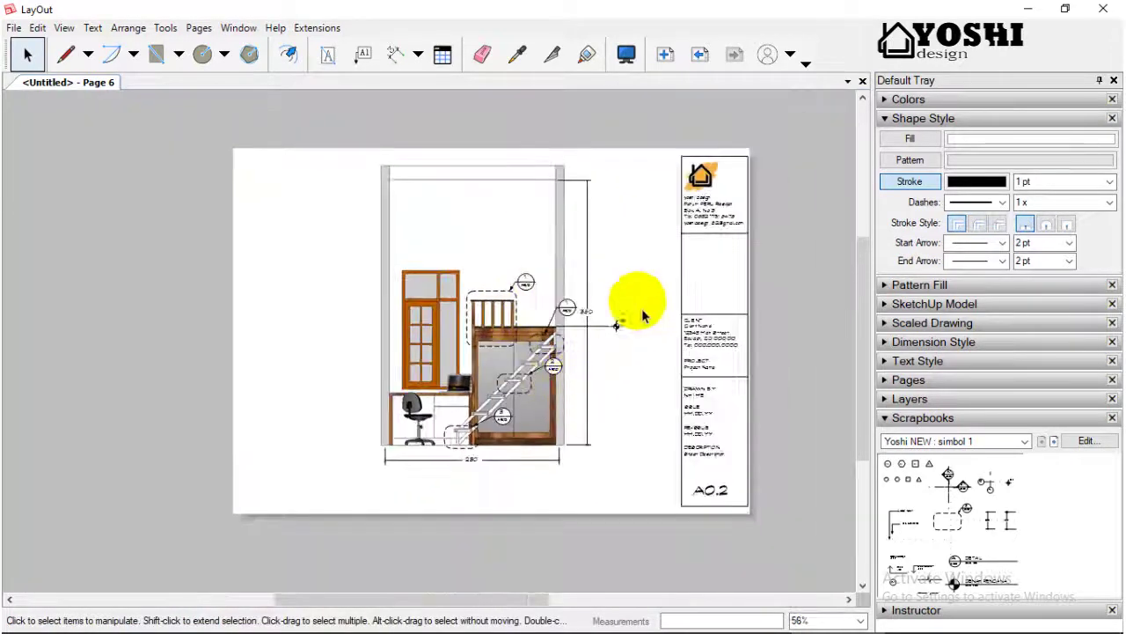
scroll(598, 352, "up", 1)
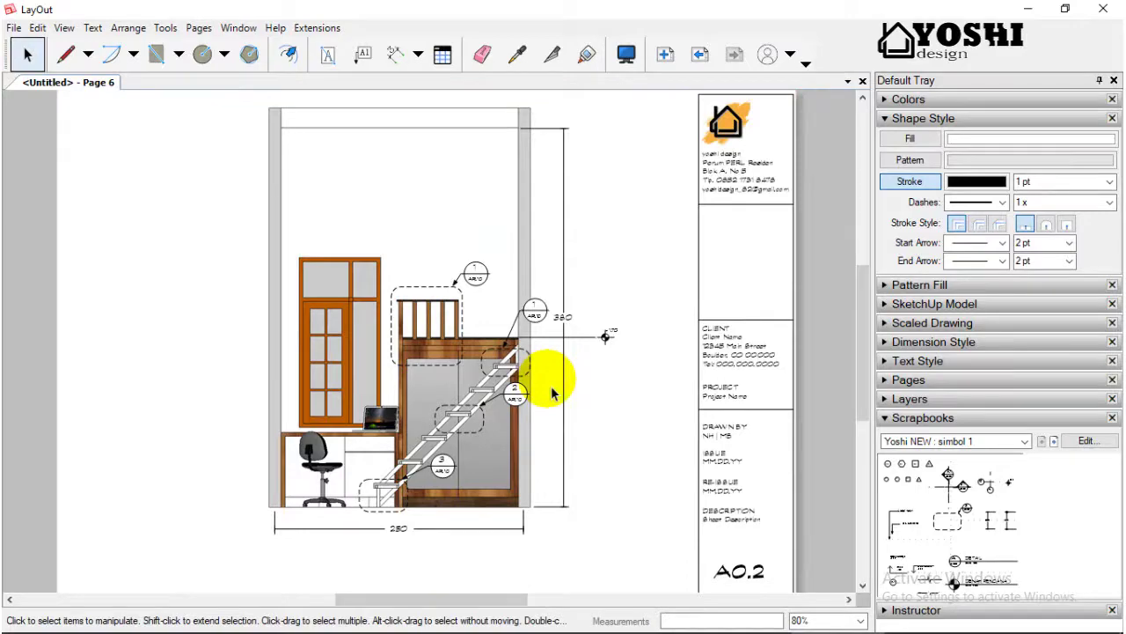
scroll(552, 393, "up", 1)
scroll(466, 408, "up", 1)
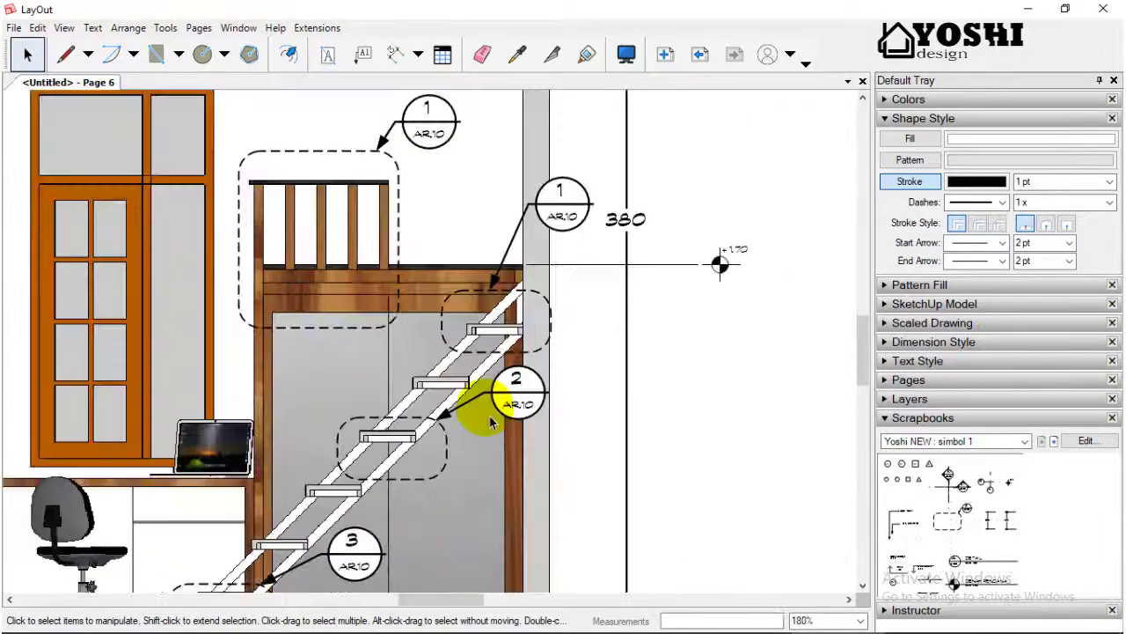
scroll(470, 411, "up", 1)
scroll(467, 388, "up", 1)
scroll(468, 385, "down", 1)
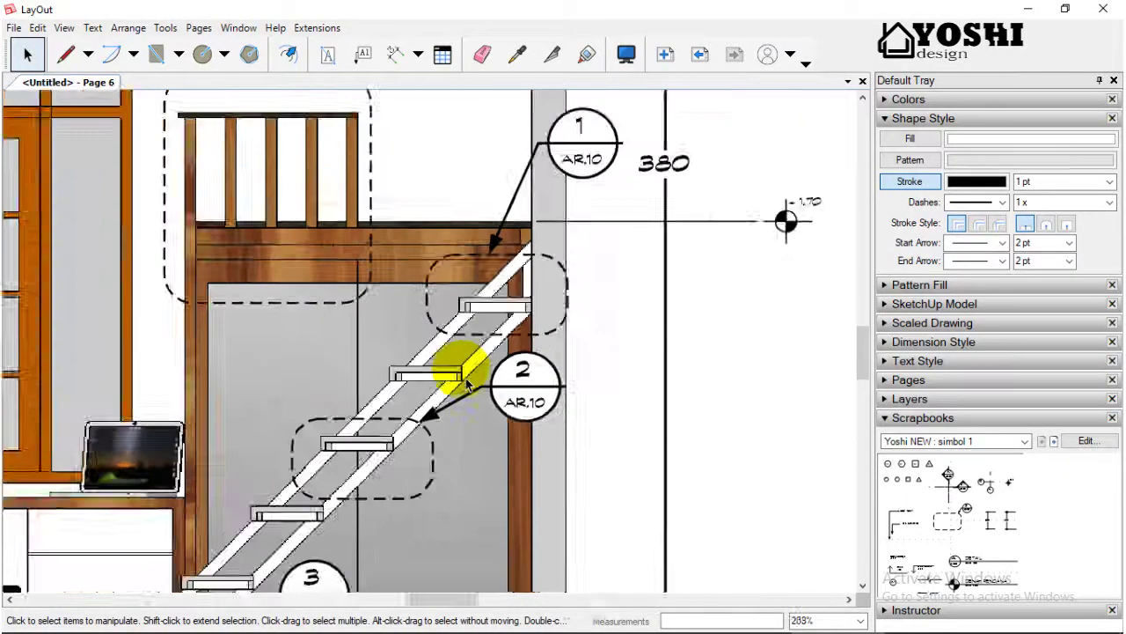
scroll(452, 364, "down", 1)
scroll(520, 234, "up", 1)
scroll(554, 218, "up", 1)
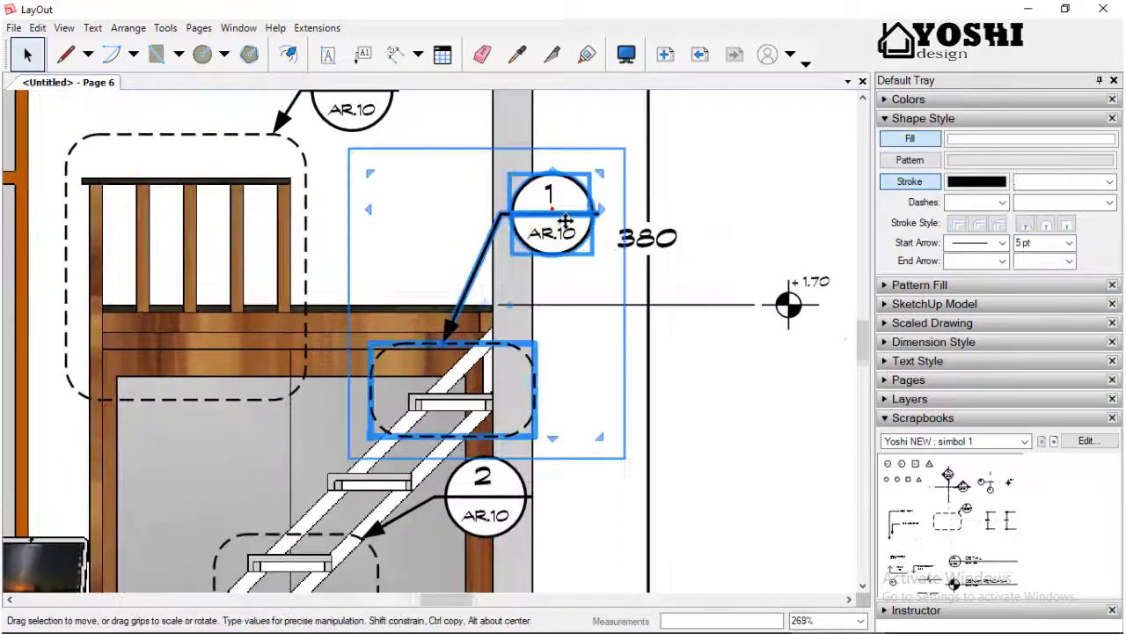
double_click(555, 219)
scroll(556, 222, "up", 1)
left_click(556, 211)
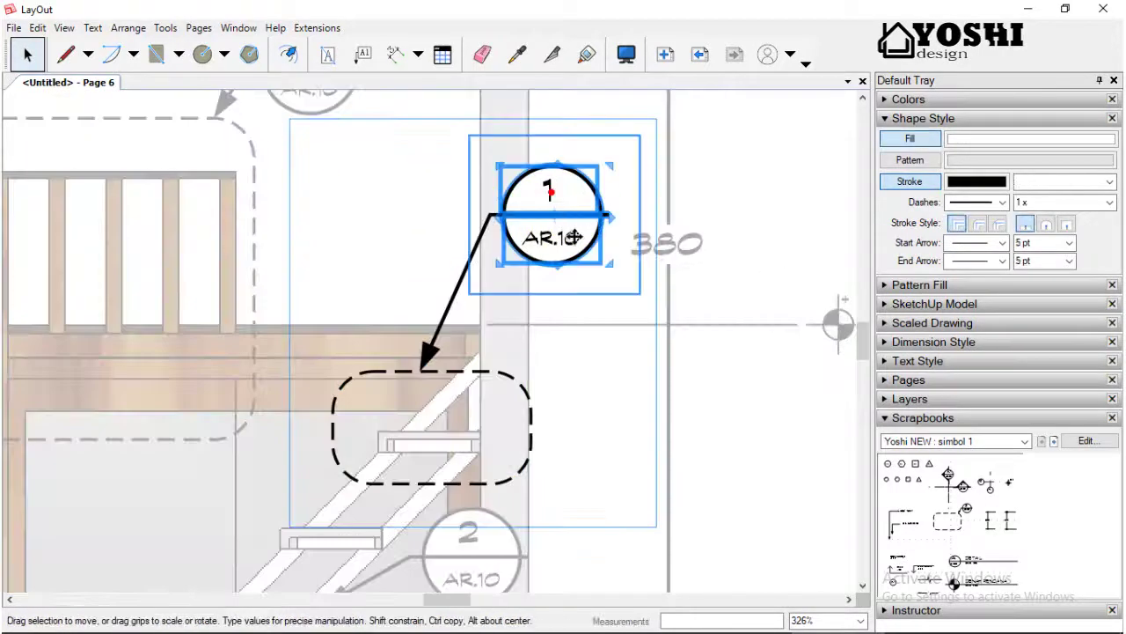
left_click(494, 229, "shift")
left_click_drag(549, 238, 551, 287)
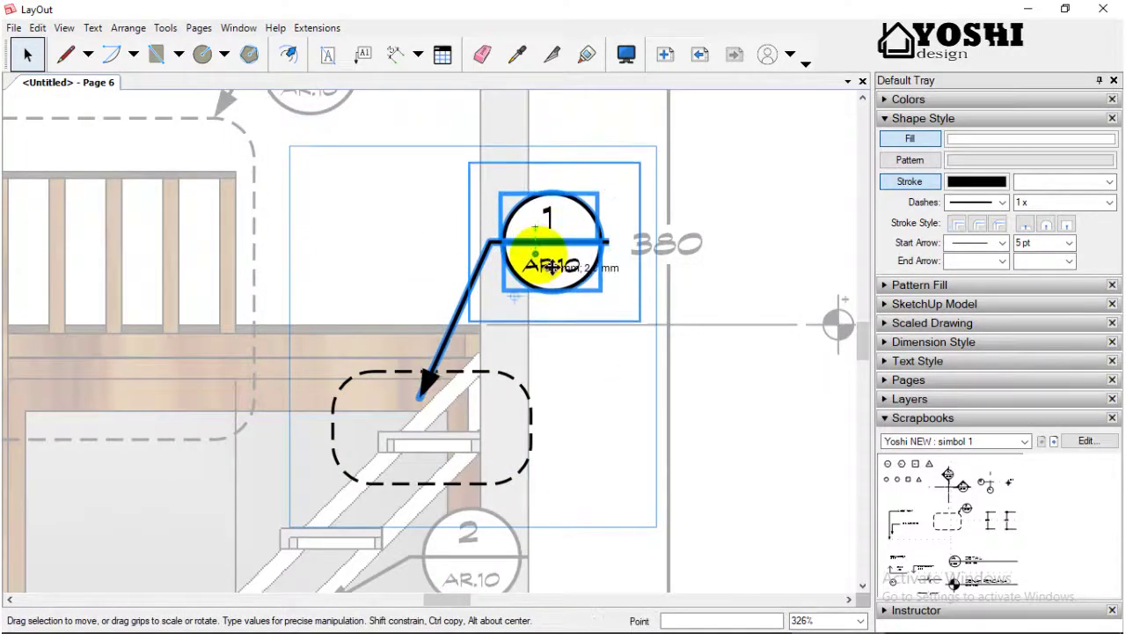
Re-aim the leader tip onto the top edge of the top-step dashed box.
scroll(431, 413, "up", 2)
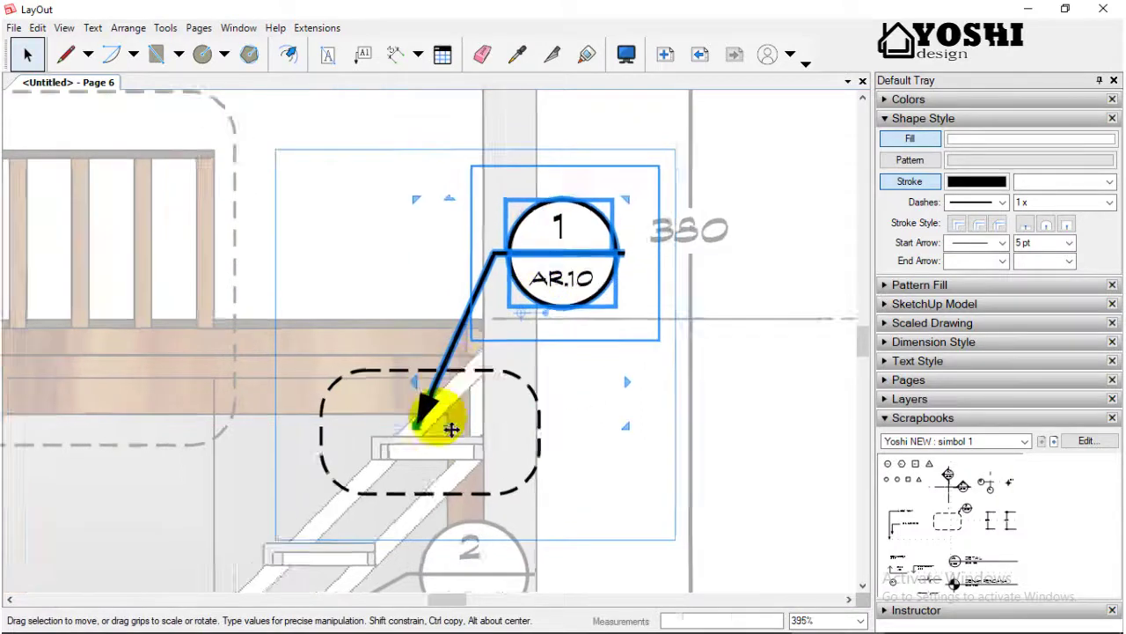
double_click(415, 428)
left_click_drag(420, 445, 458, 374)
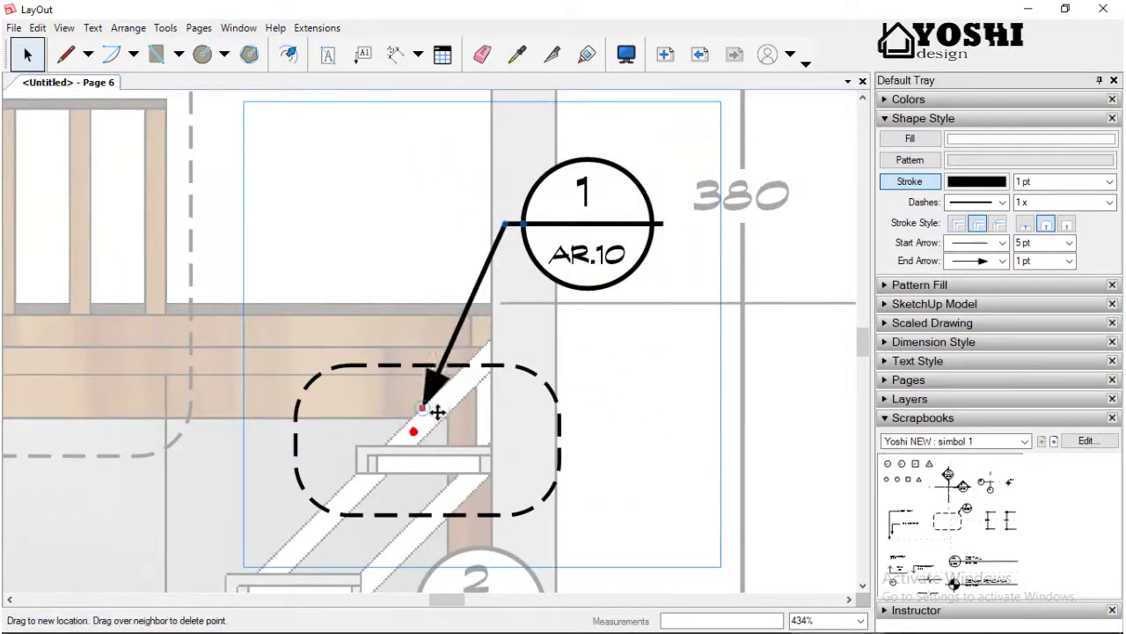
scroll(497, 290, "down", 5)
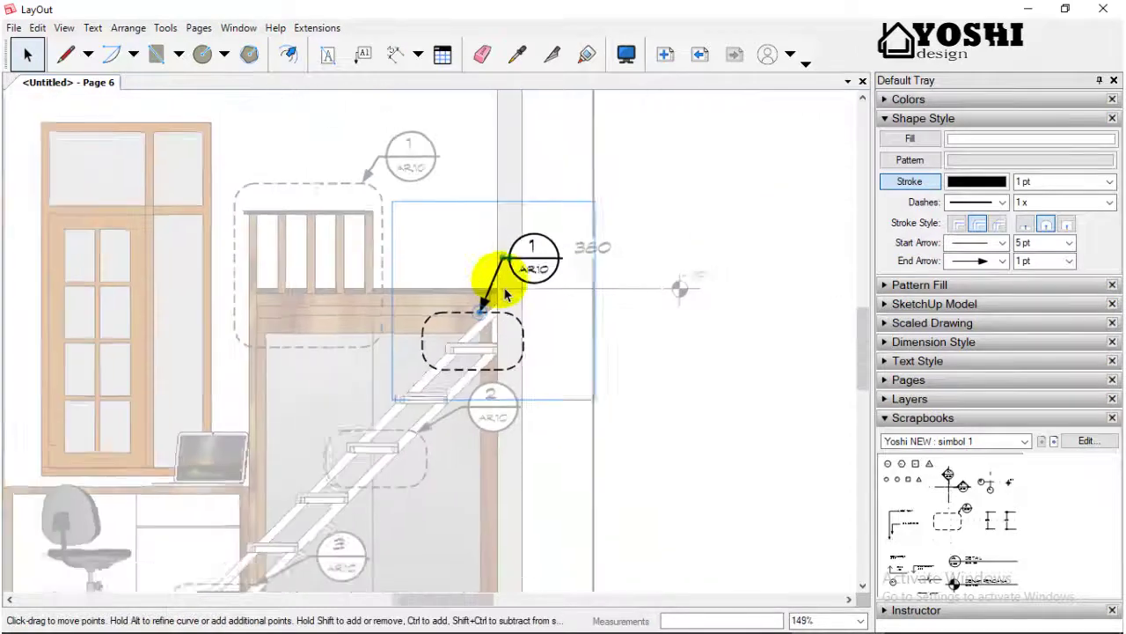
key("Escape")
left_click(650, 402)
scroll(651, 402, "down", 1)
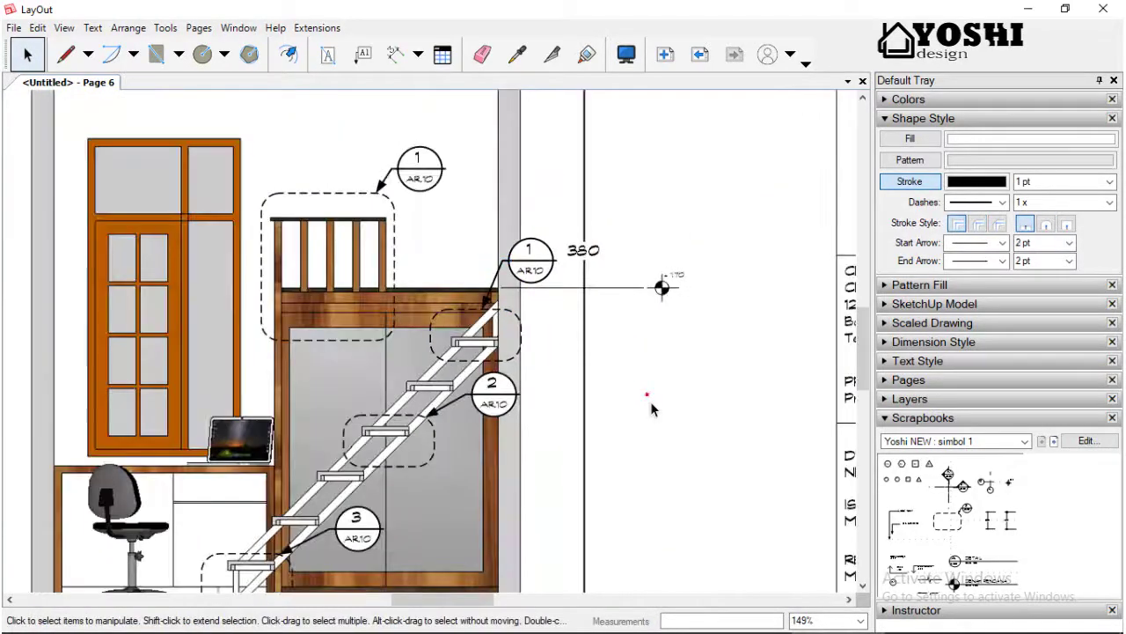
scroll(650, 402, "down", 1)
scroll(649, 396, "down", 1)
scroll(528, 377, "down", 2)
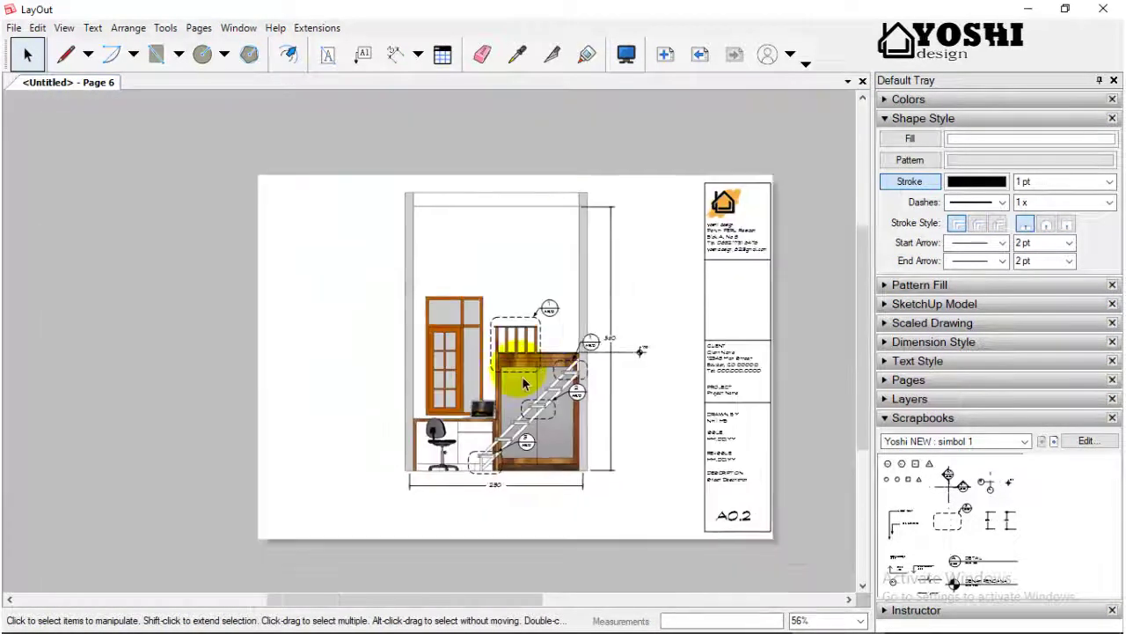
scroll(589, 339, "up", 2)
Give the level line beside the stair a dashed pattern.
scroll(632, 370, "up", 1)
left_click(632, 371)
scroll(632, 368, "up", 1)
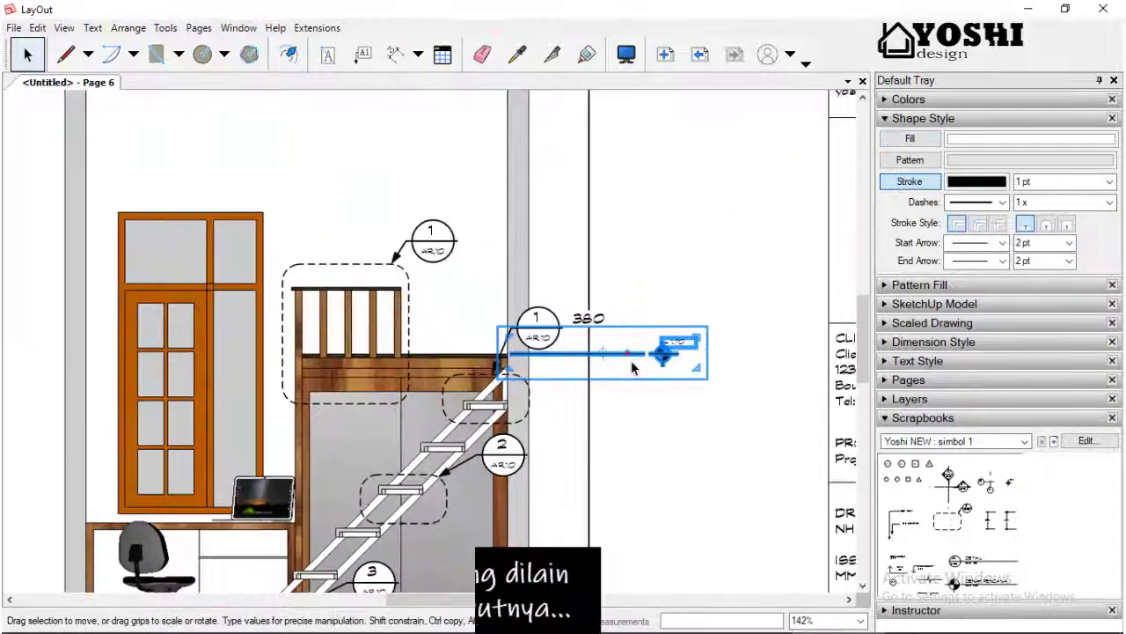
scroll(631, 368, "up", 1)
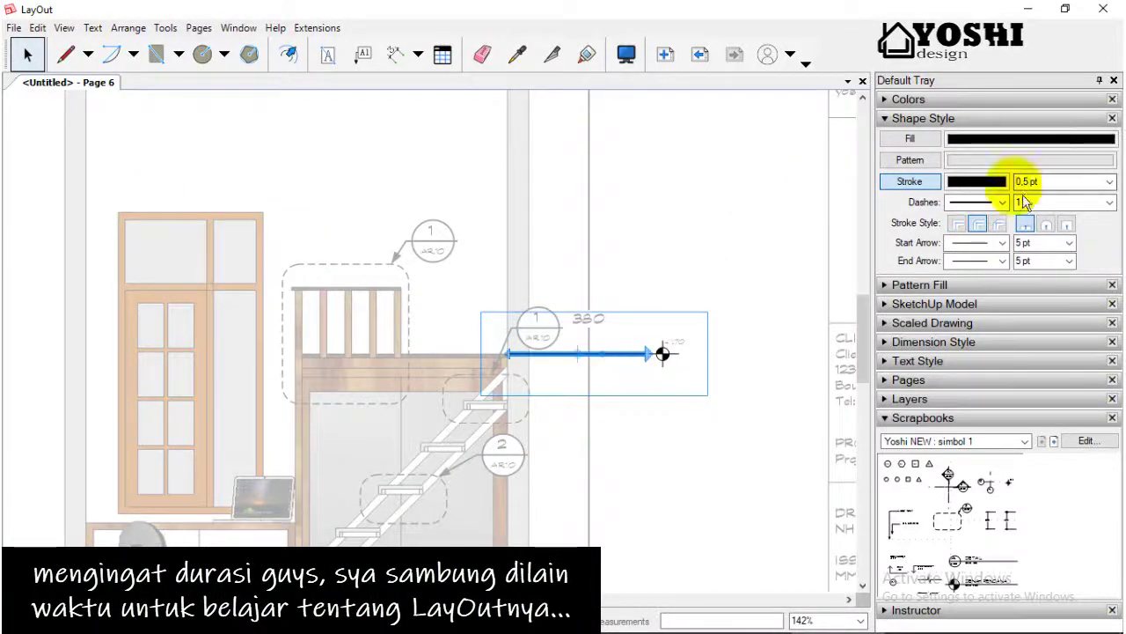
left_click(1002, 202)
left_click(1004, 246)
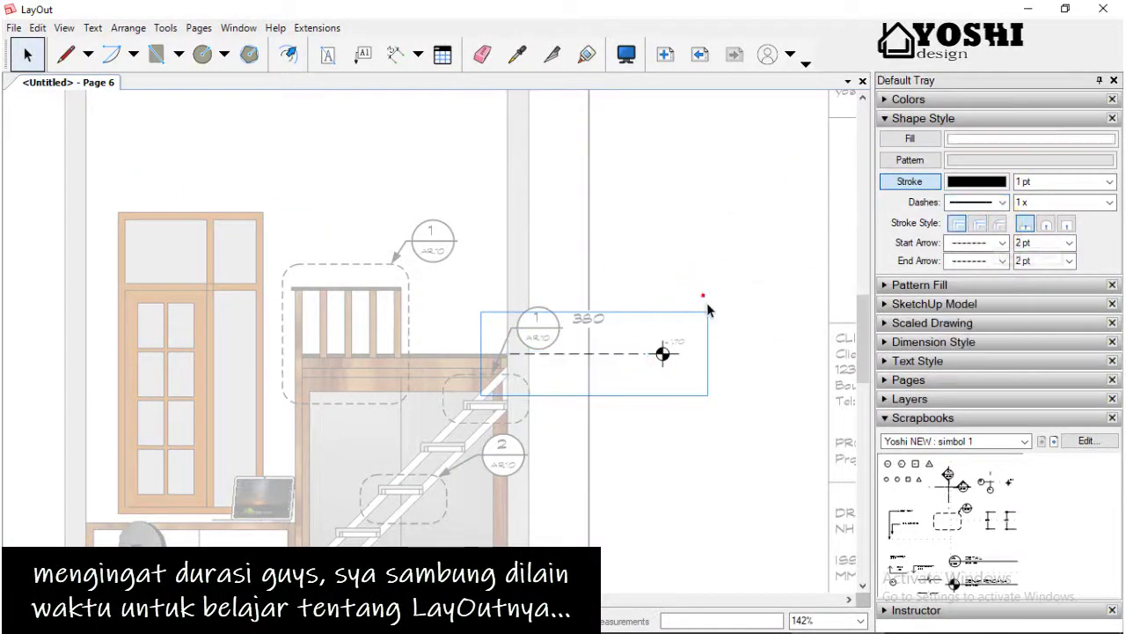
scroll(708, 308, "down", 1)
scroll(707, 308, "down", 1)
scroll(707, 308, "down", 2)
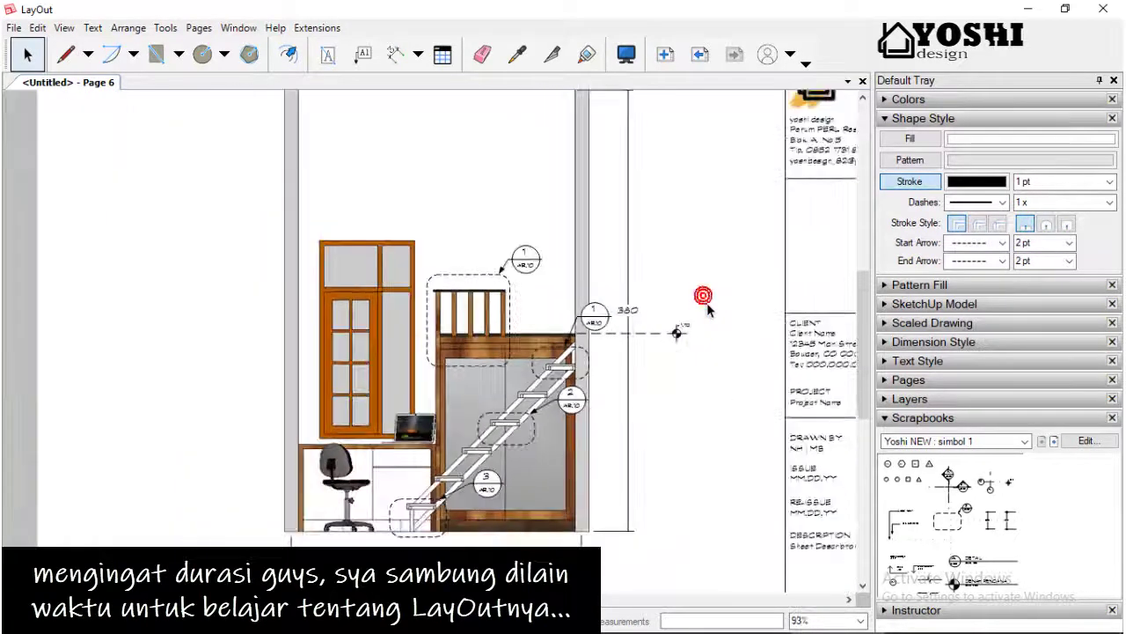
scroll(707, 308, "down", 2)
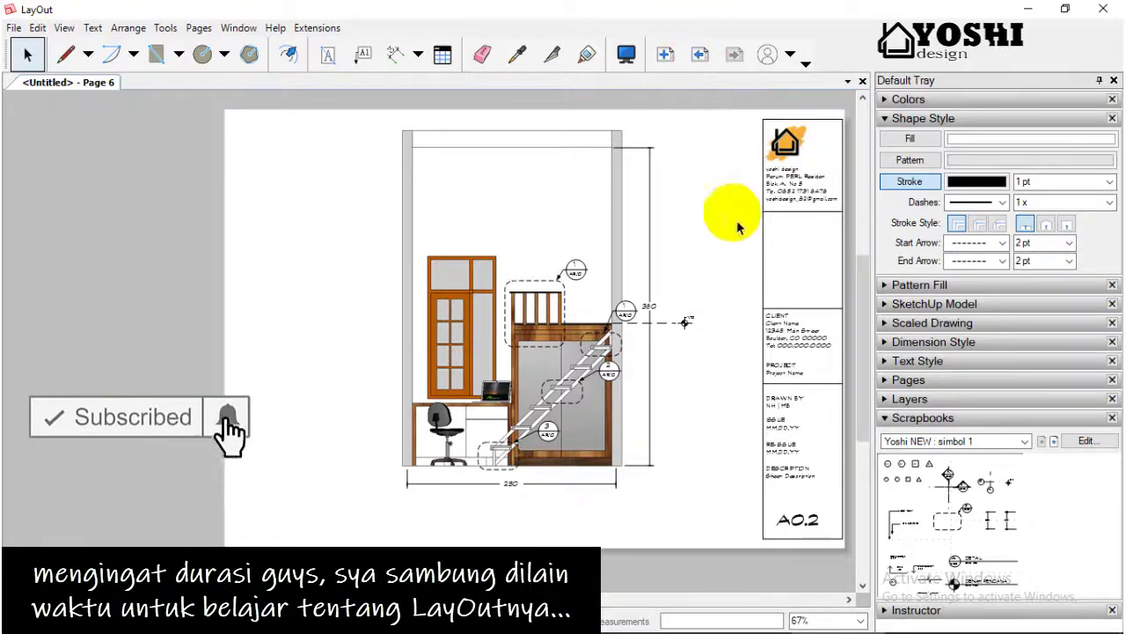
Show the SketchUp Model settings and select the elevation viewport to see its scene.
left_click(958, 118)
left_click(968, 156)
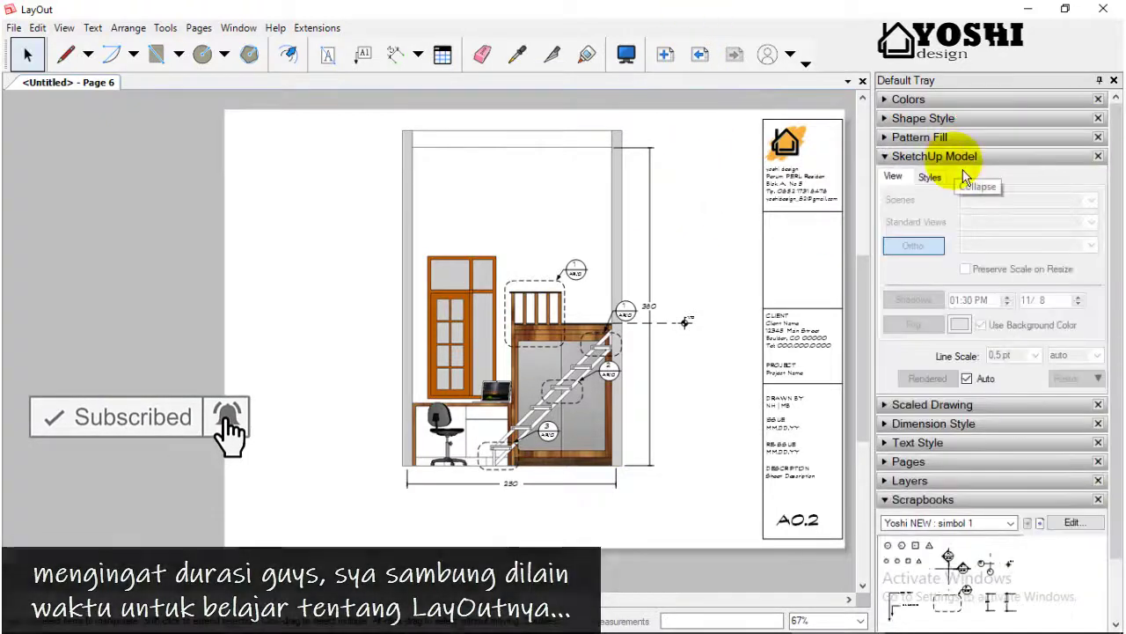
left_click(475, 278)
left_click(604, 244)
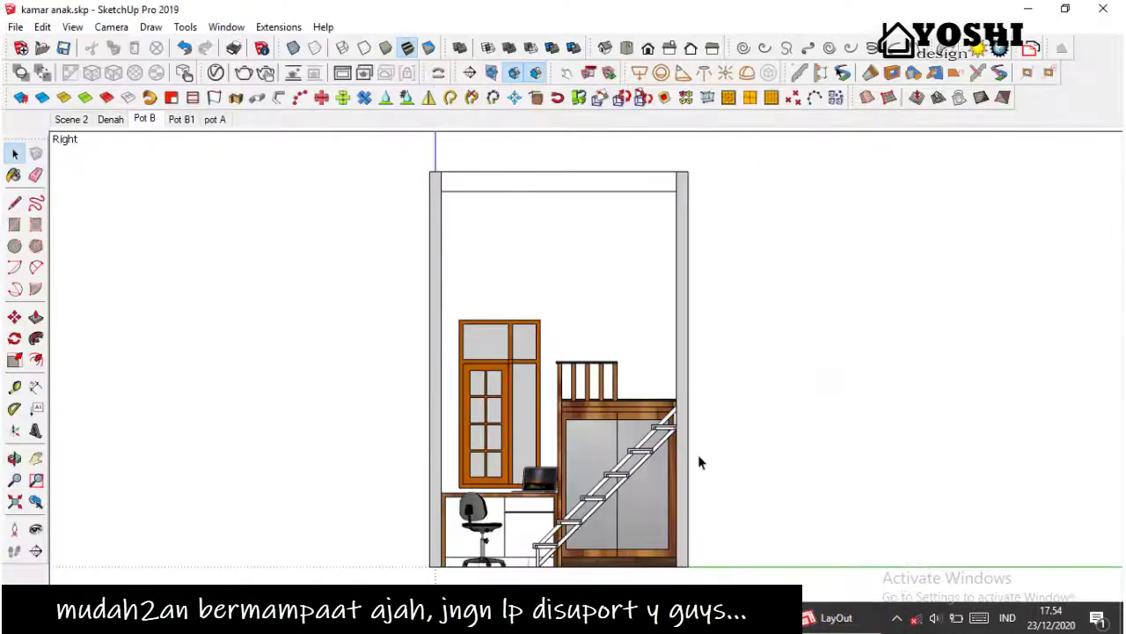
Review scenes pot A, Denah, Scene 2 and Pot B, ending on Pot B1, then return to LayOut.
left_click(182, 121)
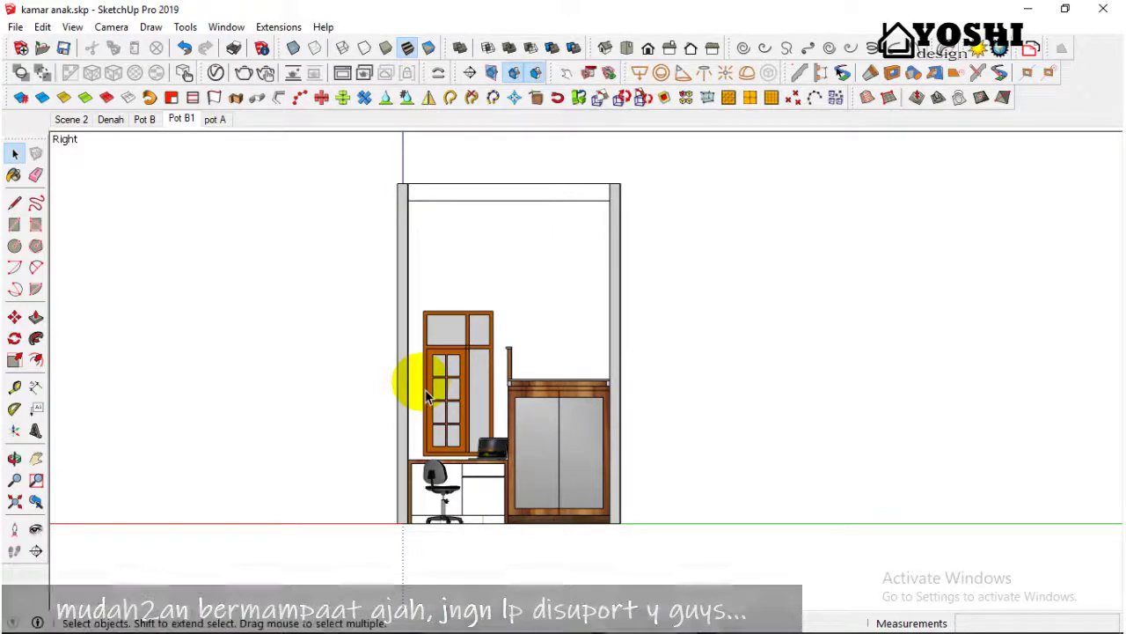
left_click(215, 122)
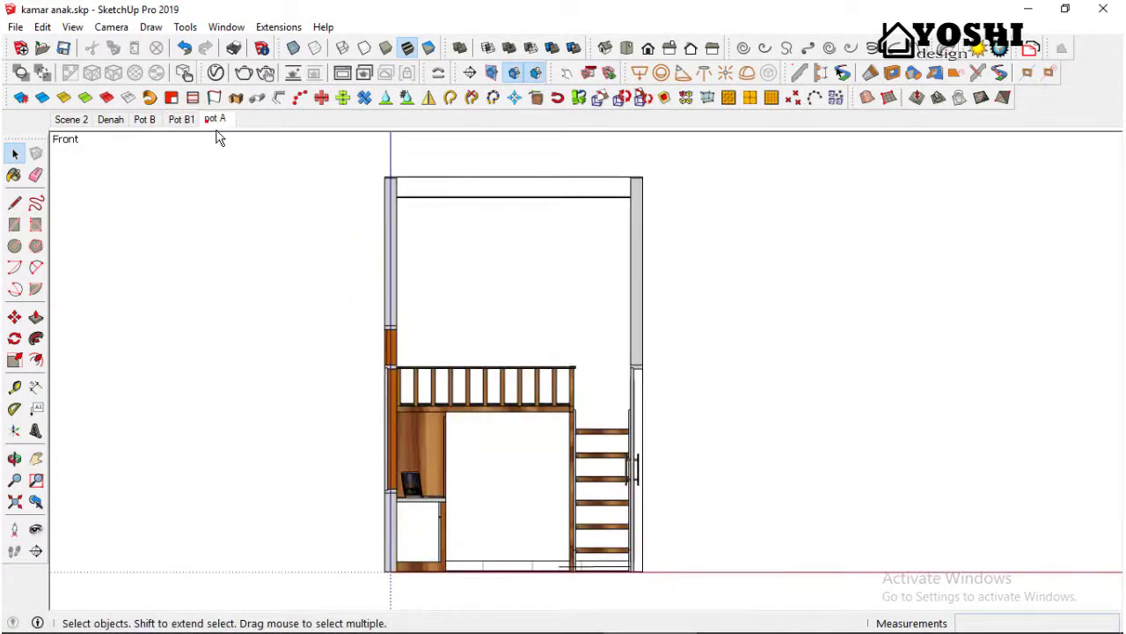
left_click(185, 121)
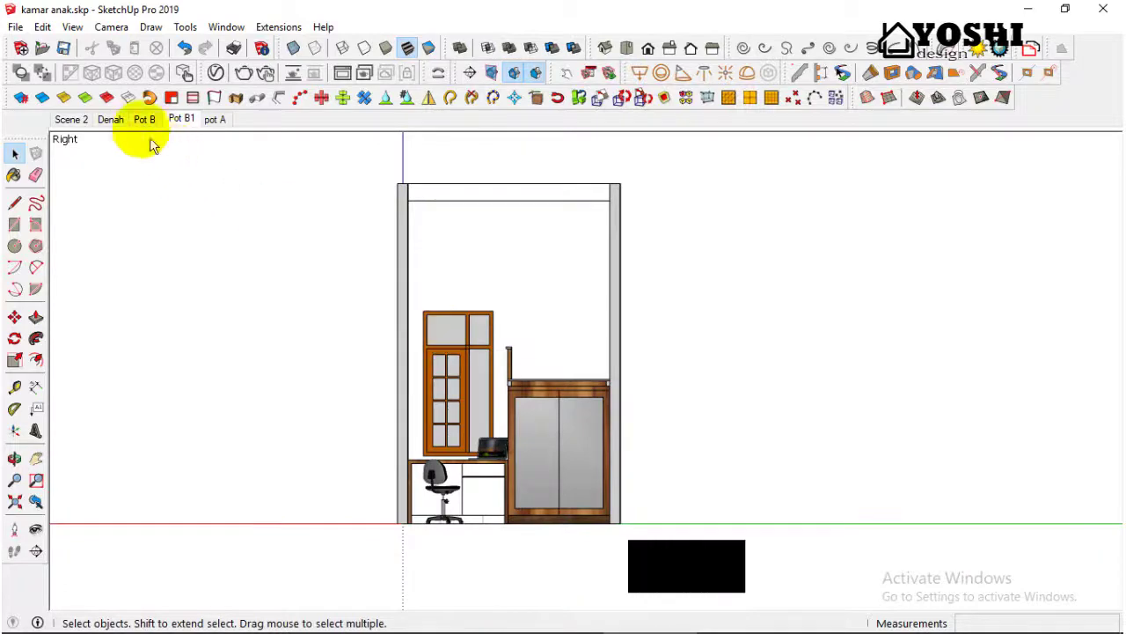
left_click(110, 119)
left_click(71, 119)
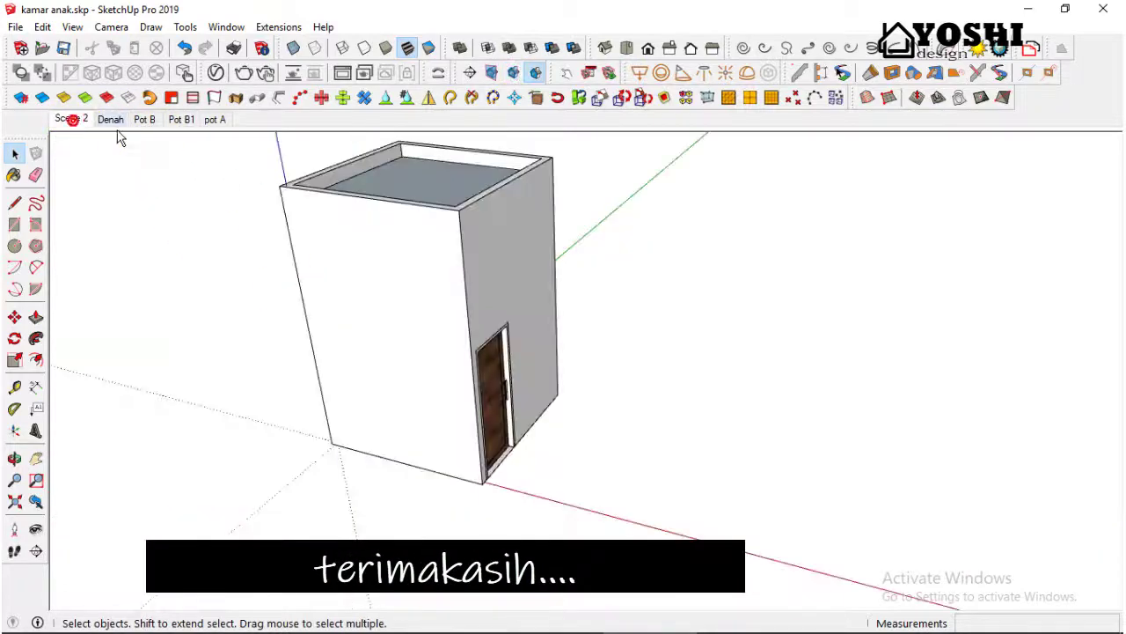
left_click(144, 118)
left_click(181, 119)
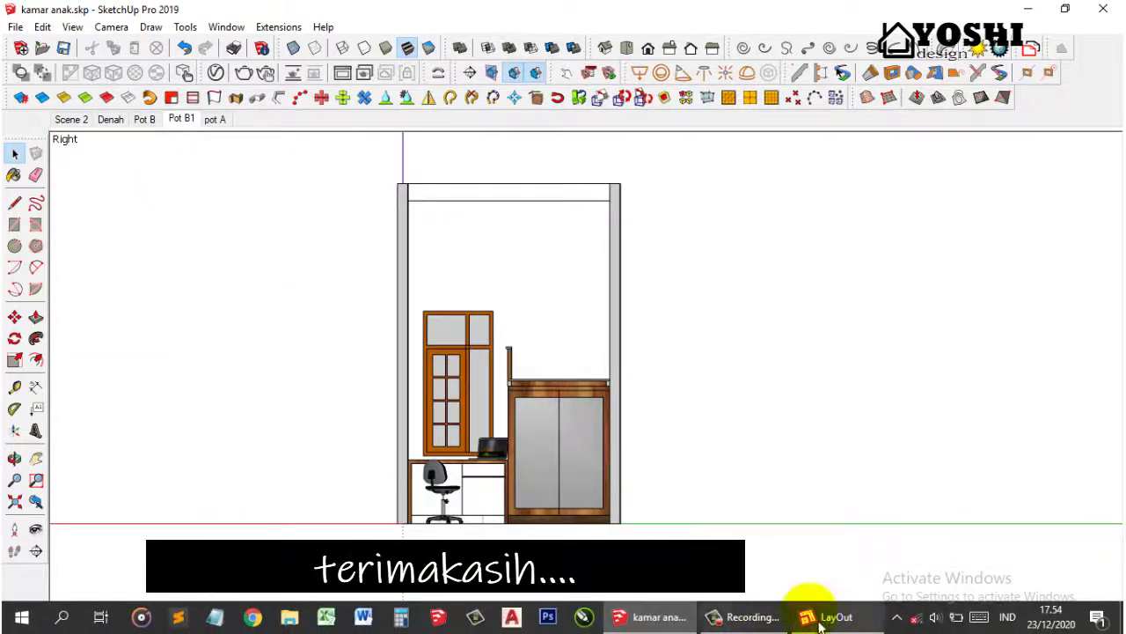
left_click(822, 621)
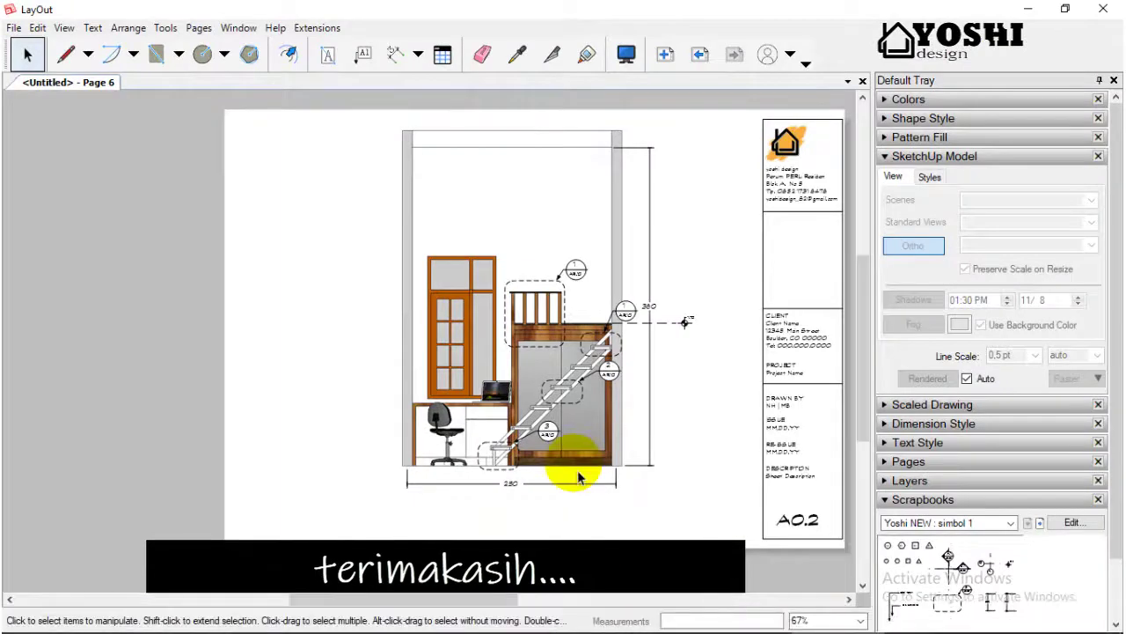
On the previous denah page, change the right-hand section marker's label from A.1 to B.
left_click(700, 54)
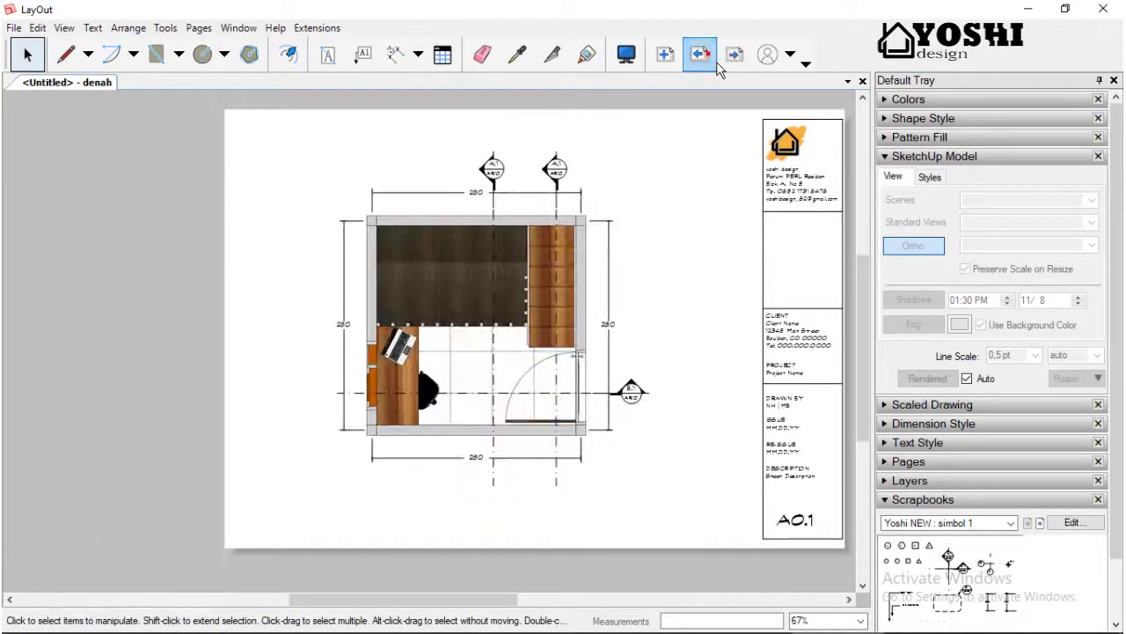
scroll(559, 157, "up", 2)
scroll(554, 167, "up", 2)
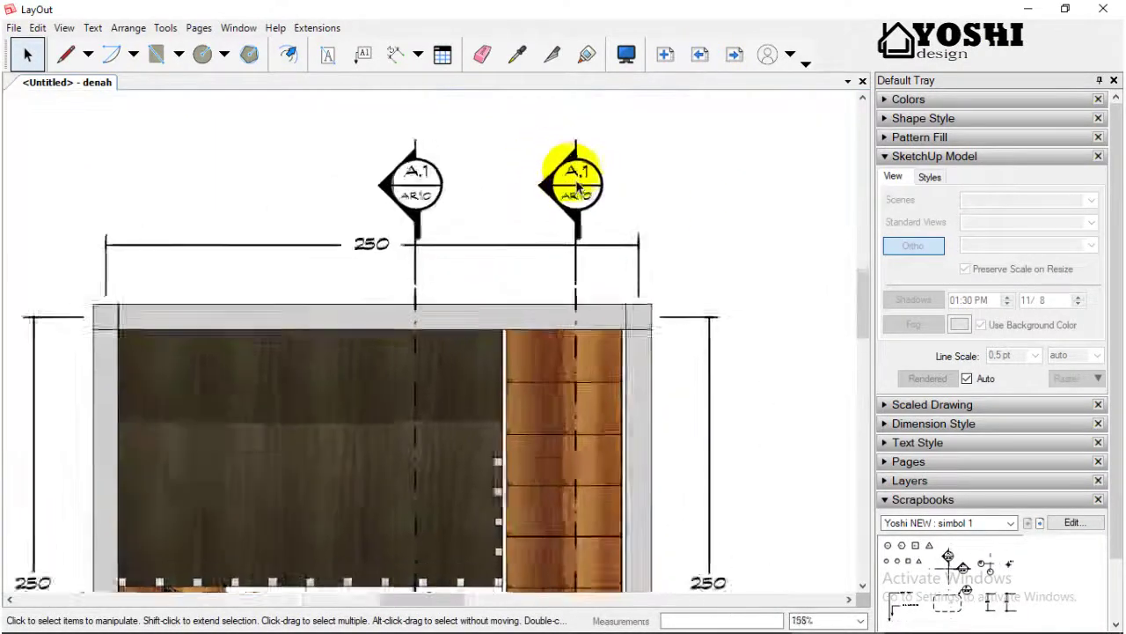
scroll(572, 176, "up", 1)
left_click(572, 181)
scroll(578, 186, "up", 1)
scroll(578, 187, "up", 1)
double_click(580, 176)
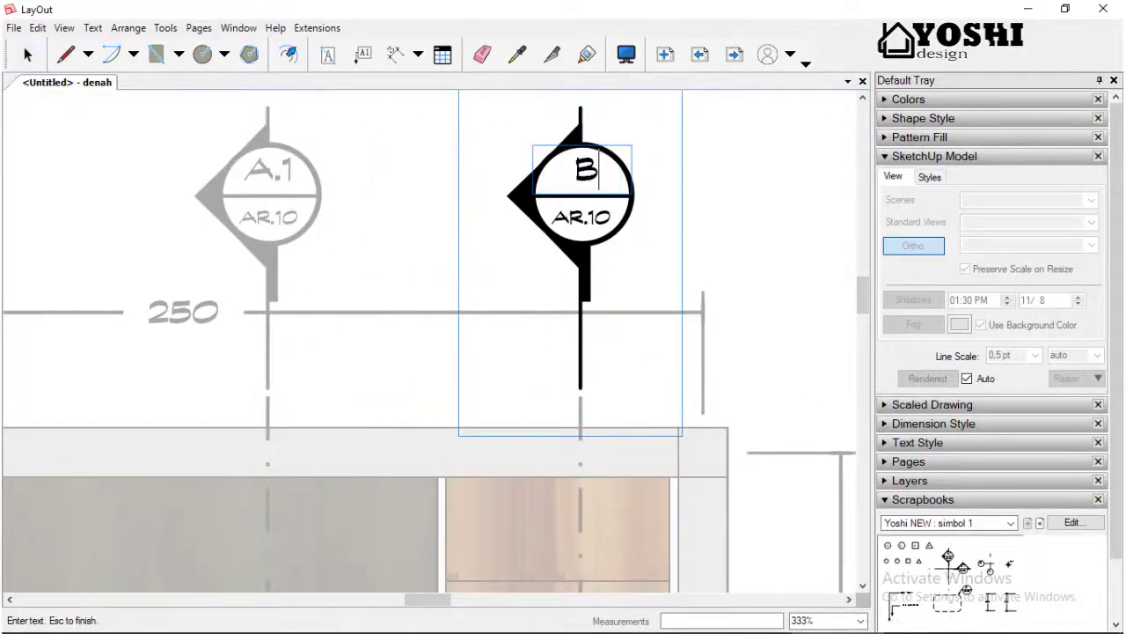
scroll(608, 275, "down", 2)
scroll(608, 276, "down", 1)
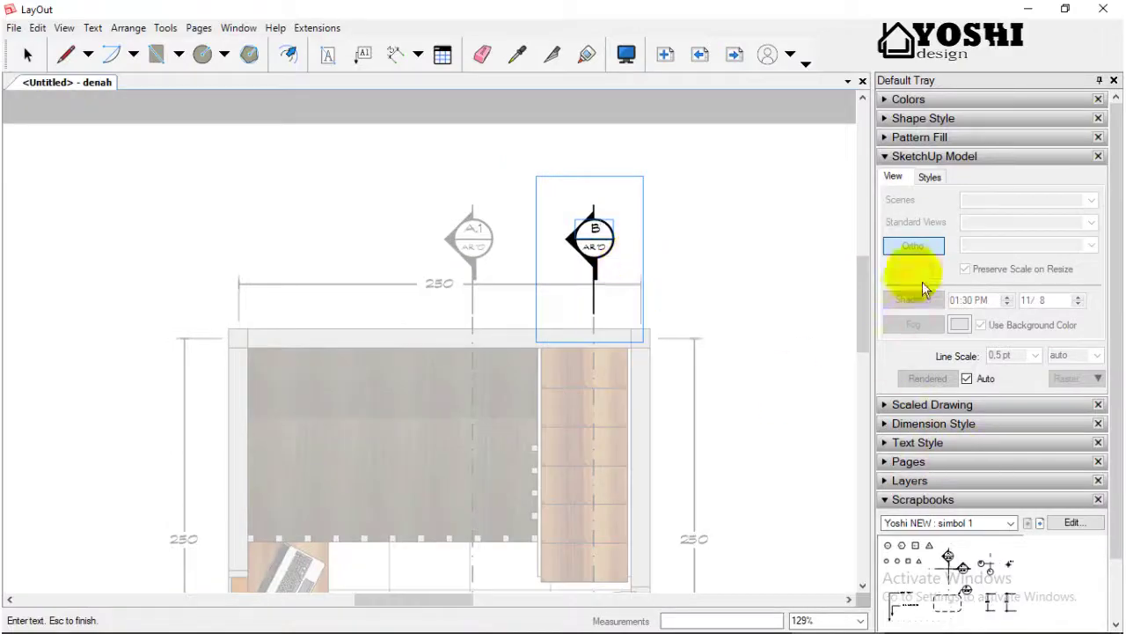